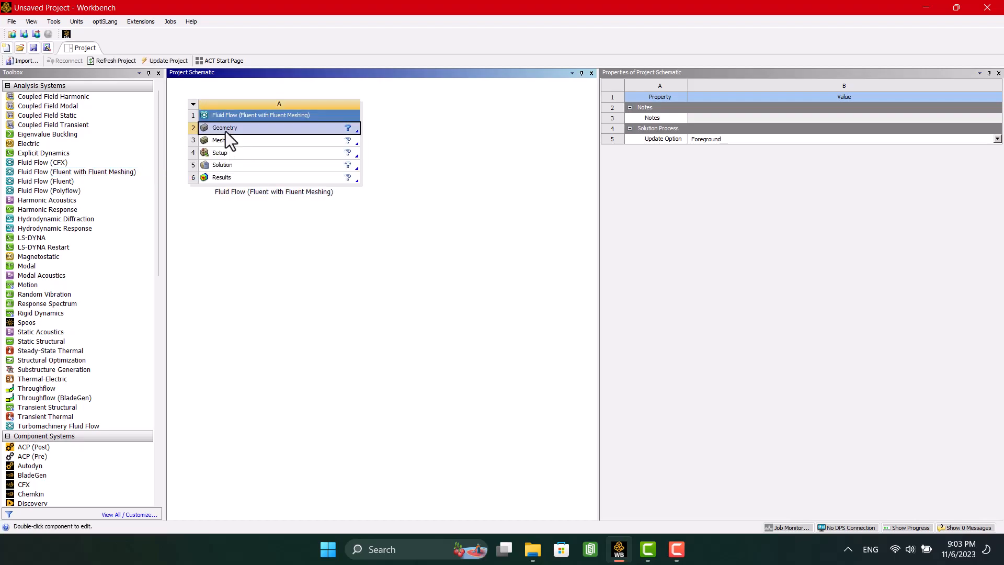
Import the recent file 9450 CW video.scdoc as the geometry of the Fluent with Fluent Meshing system
{"action": "right_click", "coordinate": [225, 130]}
{"action": "mouse_move", "coordinate": [286, 171]}
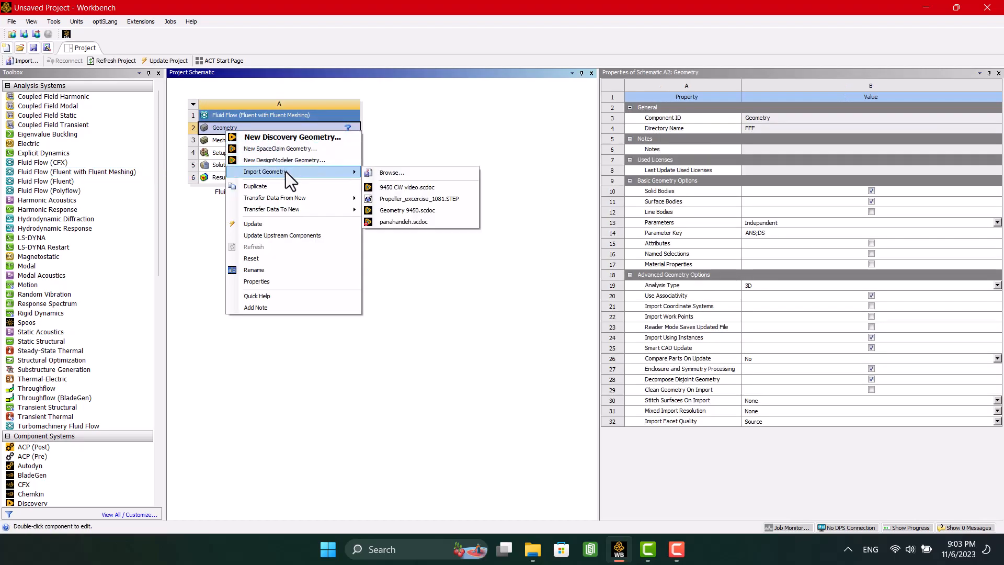
{"action": "left_click", "coordinate": [414, 188]}
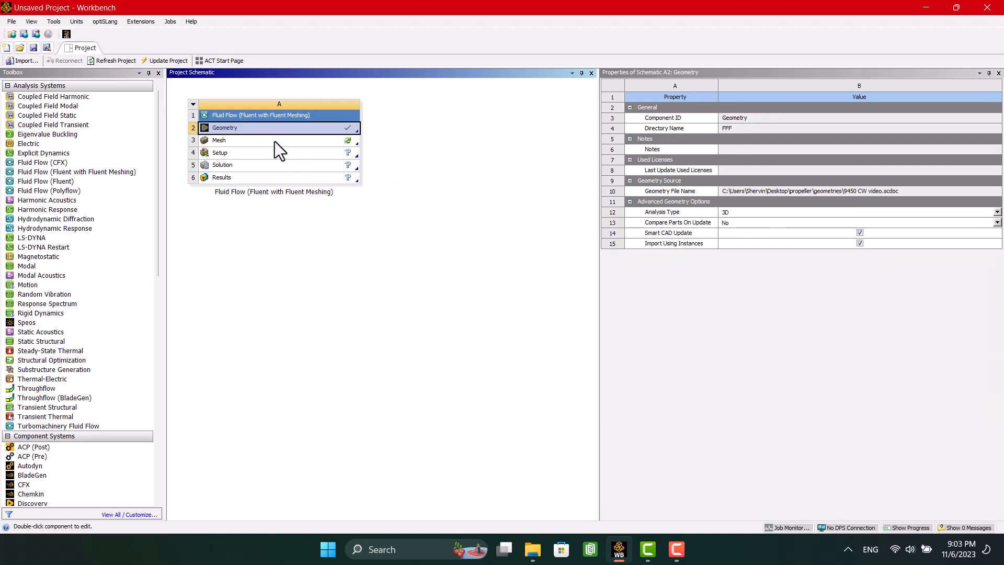
Open the imported propeller geometry for editing in SpaceClaim and maximize its window
{"action": "right_click", "coordinate": [253, 127]}
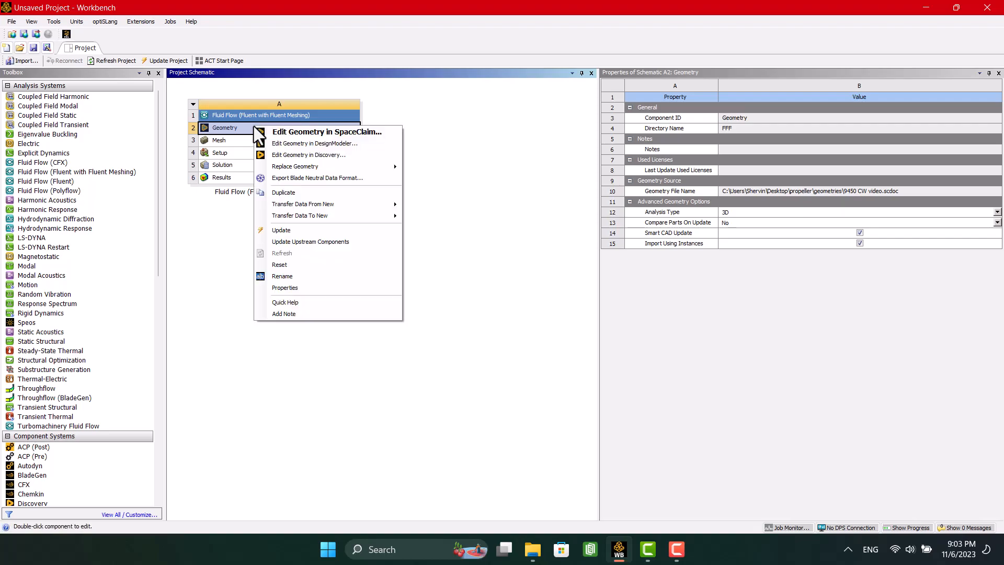
{"action": "left_click", "coordinate": [265, 132]}
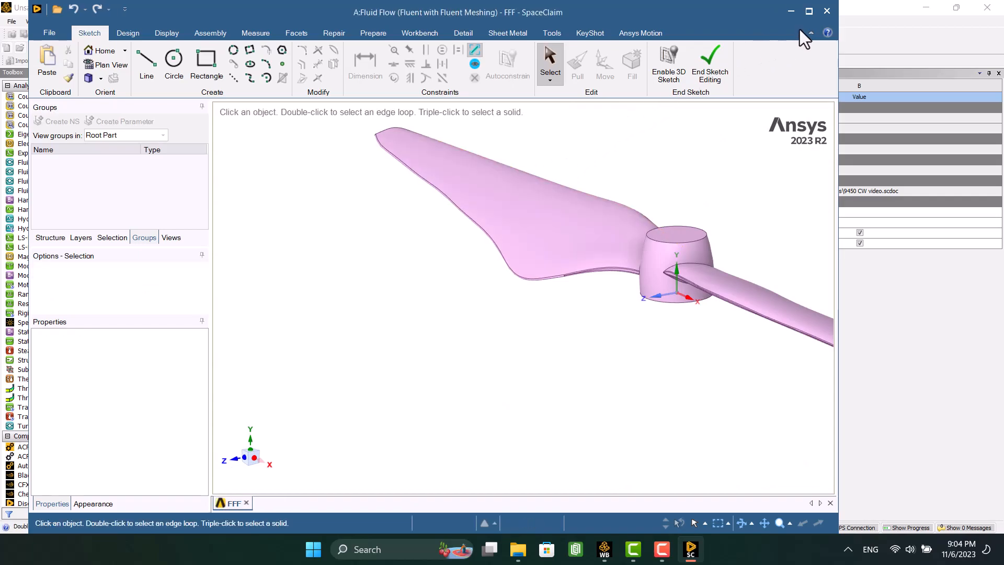
{"action": "left_click", "coordinate": [808, 12]}
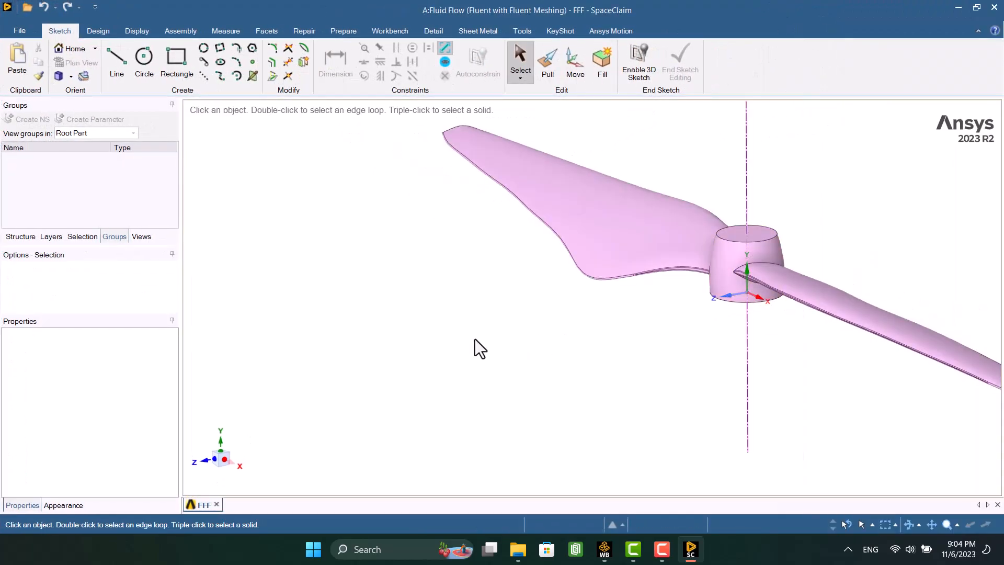
{"action": "scroll", "coordinate": [475, 339], "scroll_direction": "down", "scroll_amount": 4}
{"action": "middle_click_drag", "start_coordinate": [529, 198], "coordinate": [529, 224]}
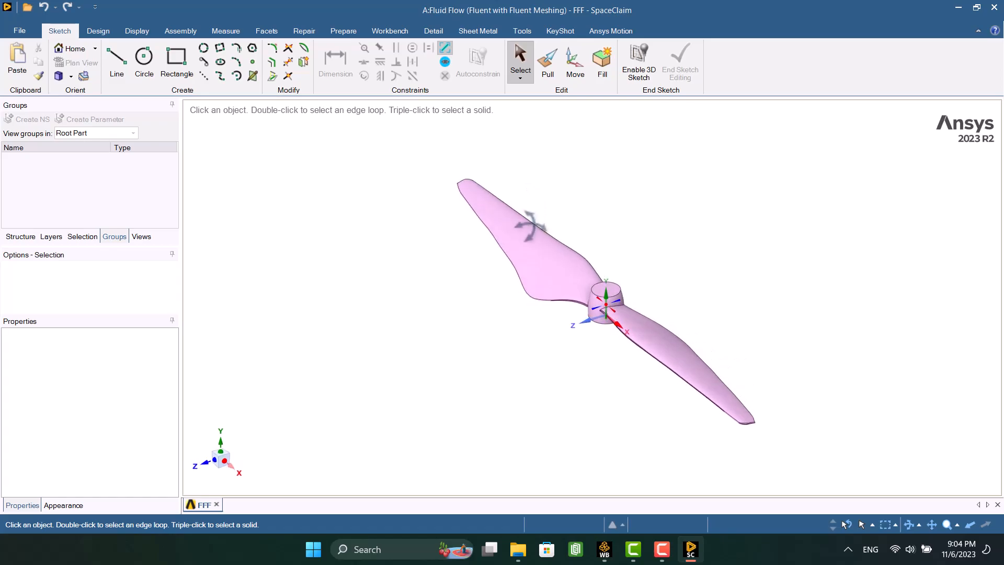
{"action": "left_click", "coordinate": [542, 281]}
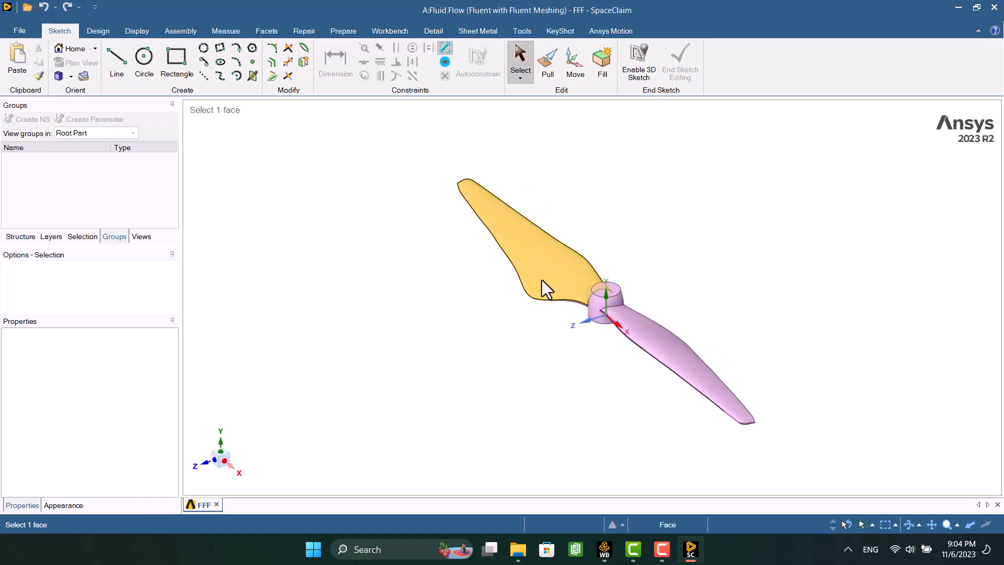
Start an enclosure around the propeller body with the Cylinder enclosure type
{"action": "left_click", "coordinate": [341, 36]}
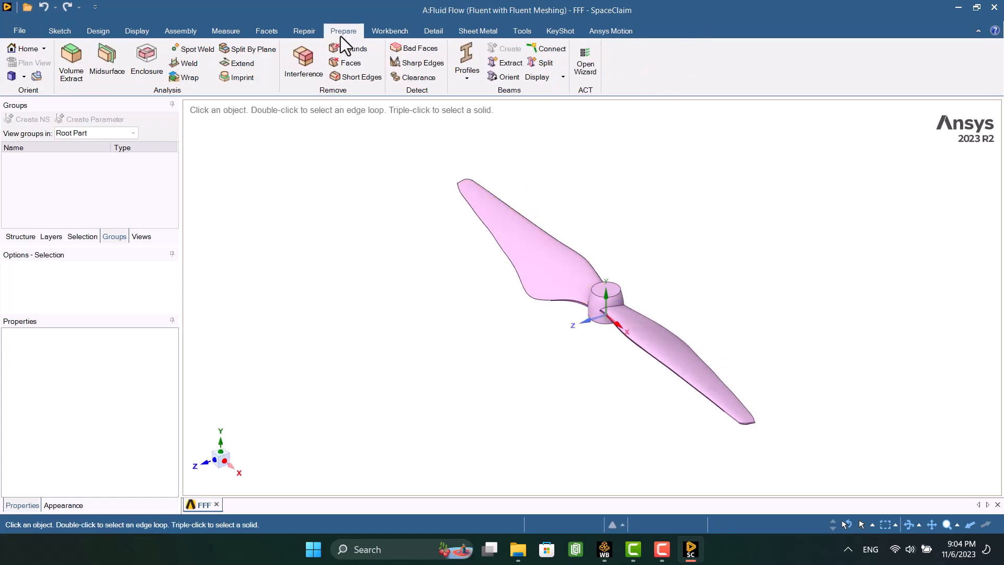
{"action": "left_click", "coordinate": [165, 62]}
{"action": "left_click", "coordinate": [520, 257]}
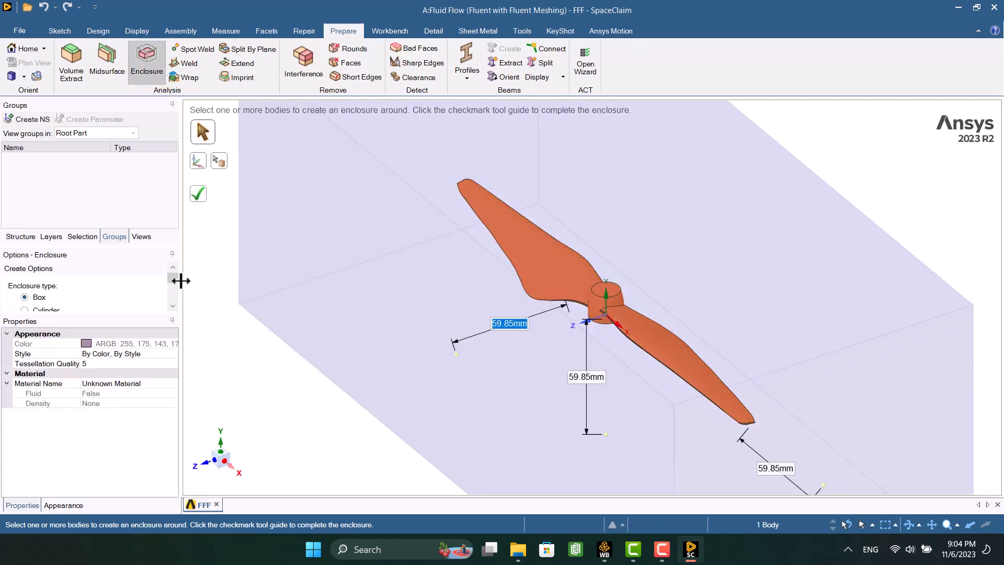
{"action": "left_click_drag", "start_coordinate": [172, 278], "coordinate": [166, 288]}
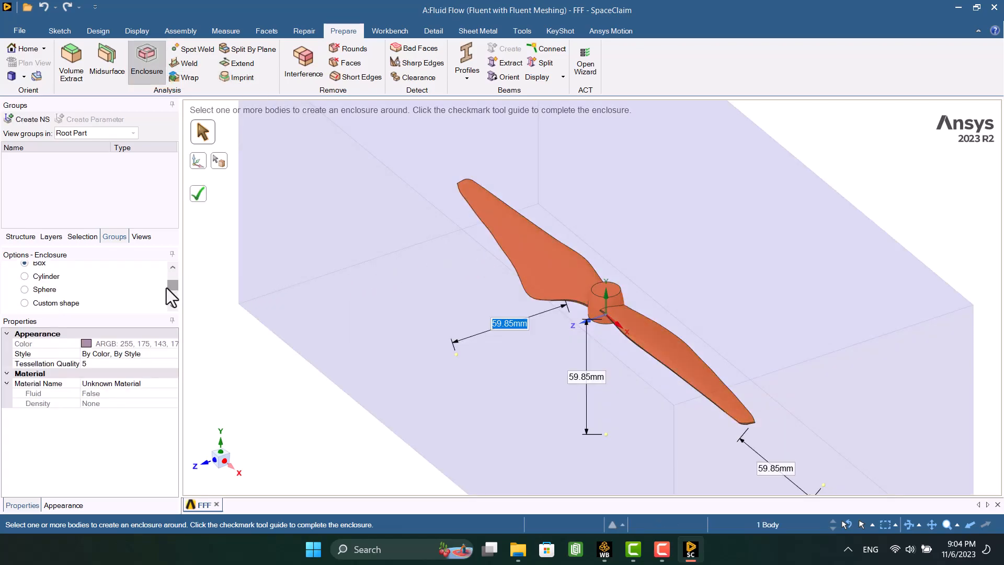
{"action": "left_click", "coordinate": [25, 276]}
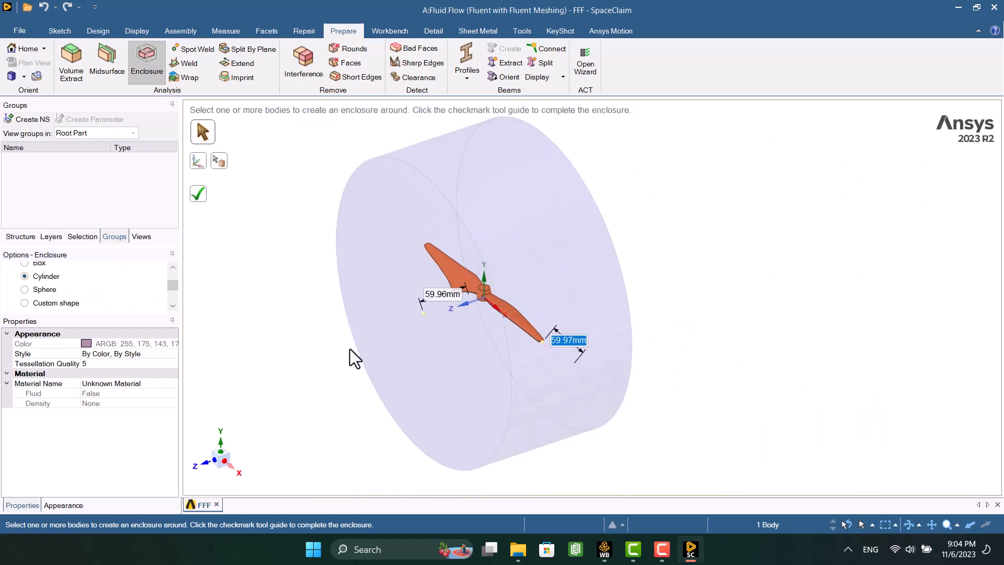
Orient the cylindrical enclosure along the vertical Y axis, set both cushion distances to 4 mm and create it
{"action": "middle_click_drag", "start_coordinate": [350, 349], "coordinate": [291, 315]}
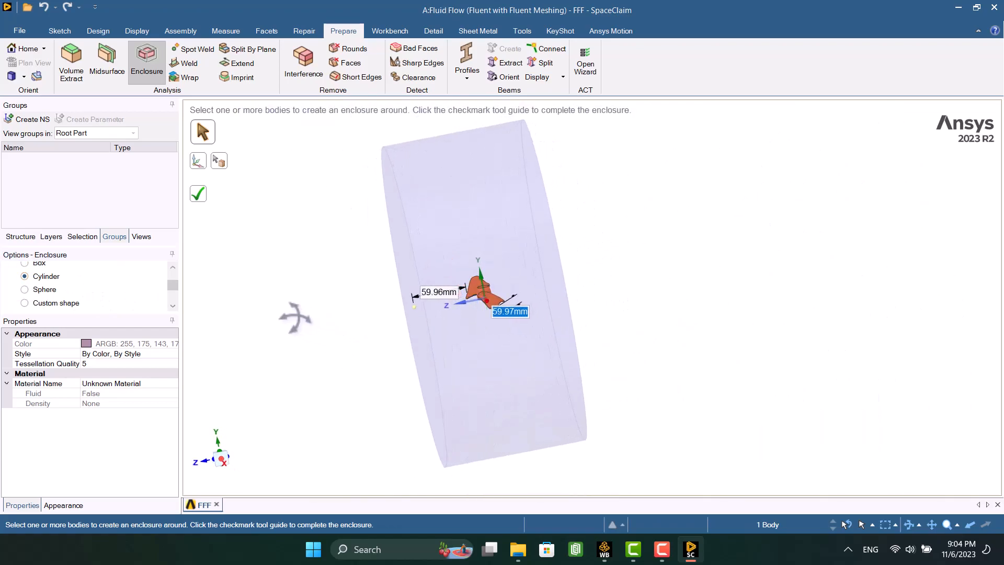
{"action": "left_click", "coordinate": [199, 164]}
{"action": "left_click", "coordinate": [481, 275]}
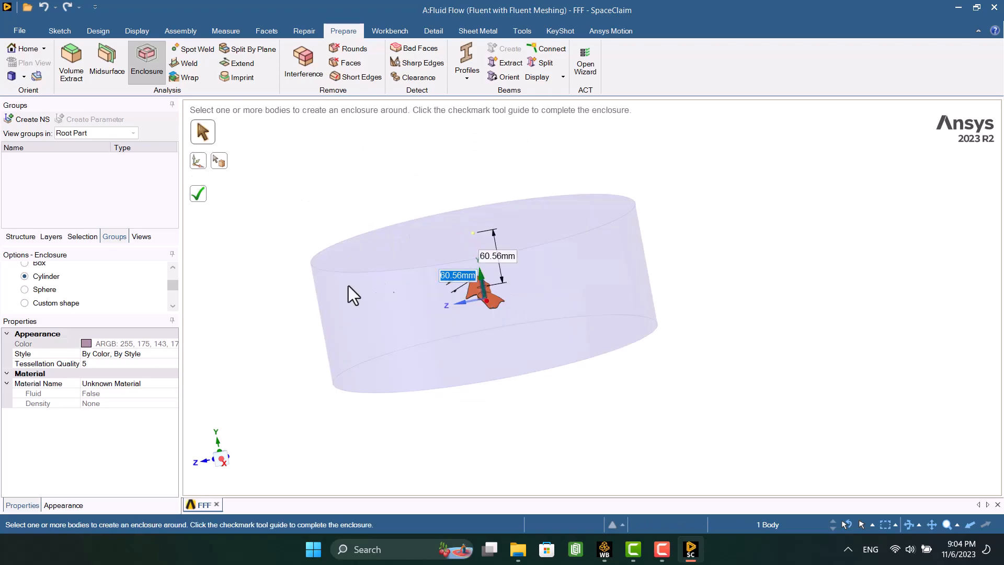
{"action": "type", "text": "4"}
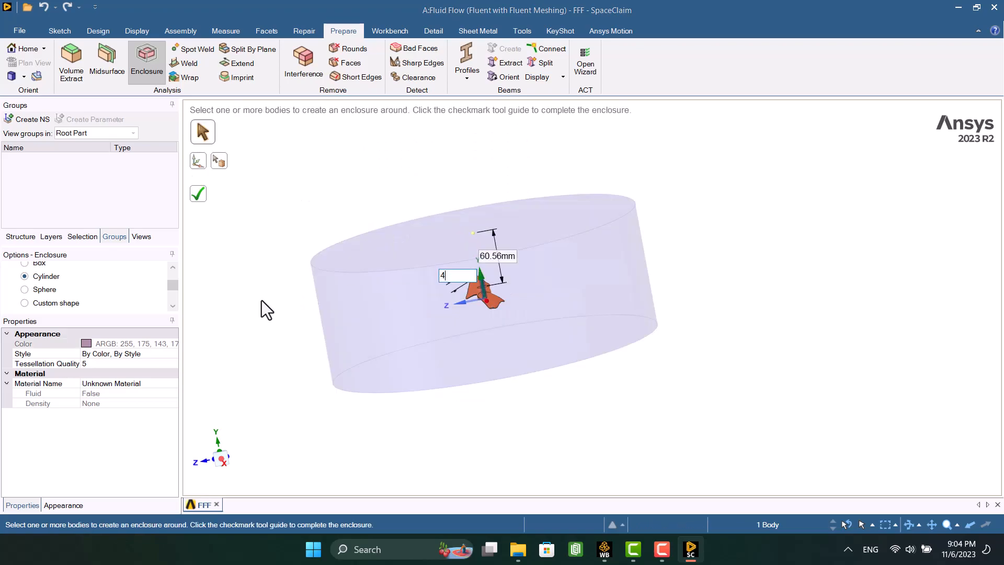
{"action": "key", "text": "Tab"}
{"action": "type", "text": "4"}
{"action": "key", "text": "Tab"}
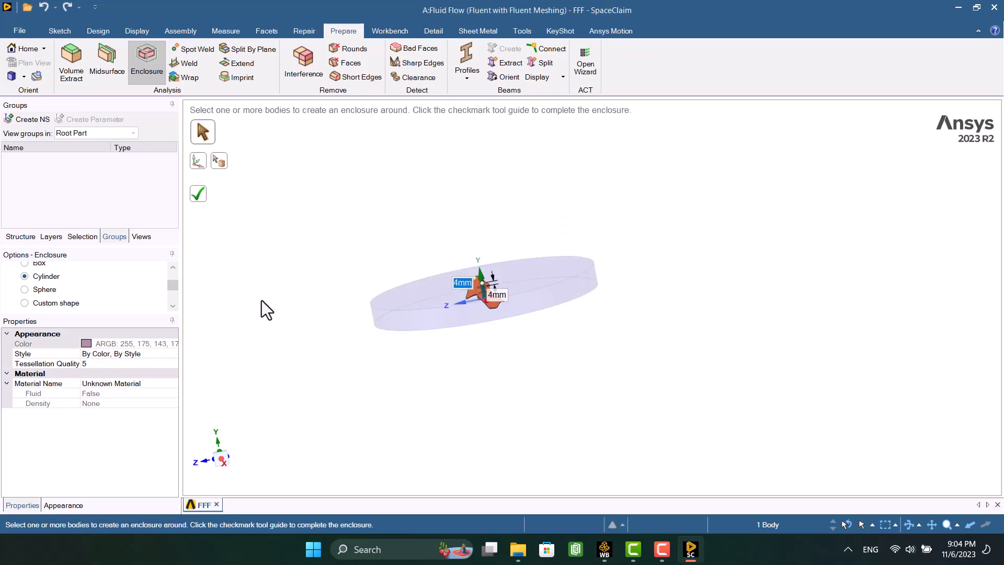
{"action": "left_click", "coordinate": [198, 194]}
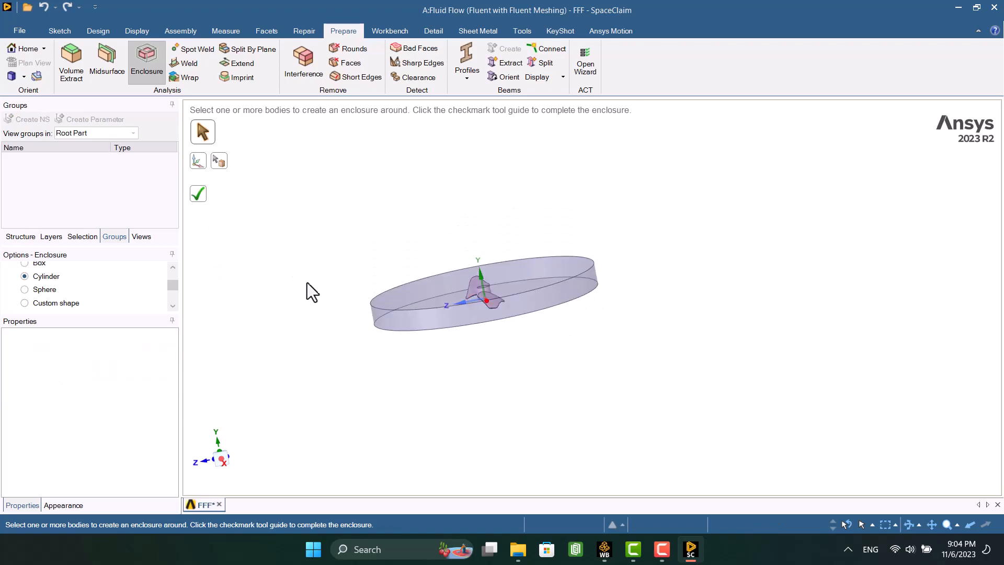
Exit the Enclosure tool and delete the original propeller body Solid from the structure tree
{"action": "middle_click_drag", "start_coordinate": [317, 297], "coordinate": [366, 328]}
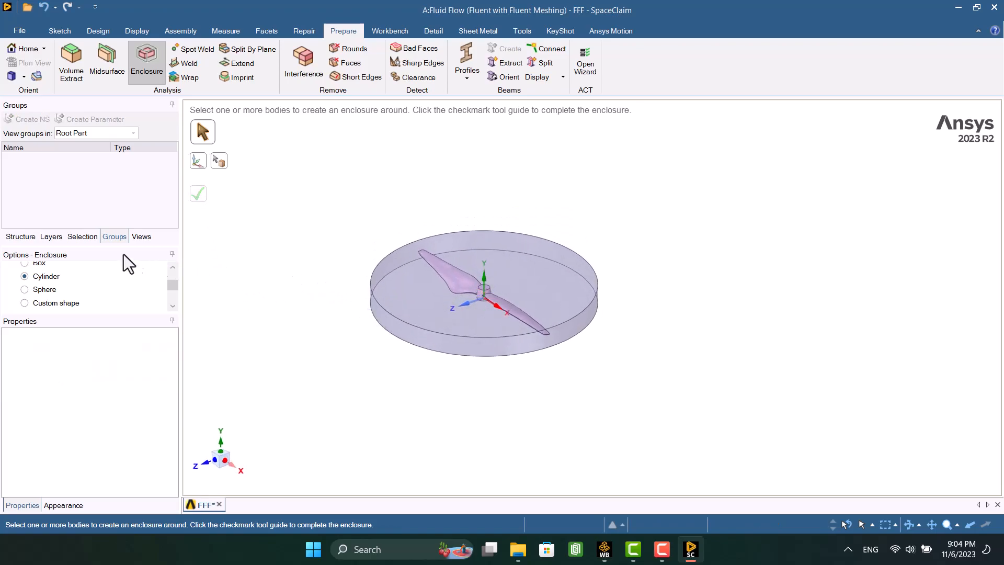
{"action": "left_click", "coordinate": [20, 236]}
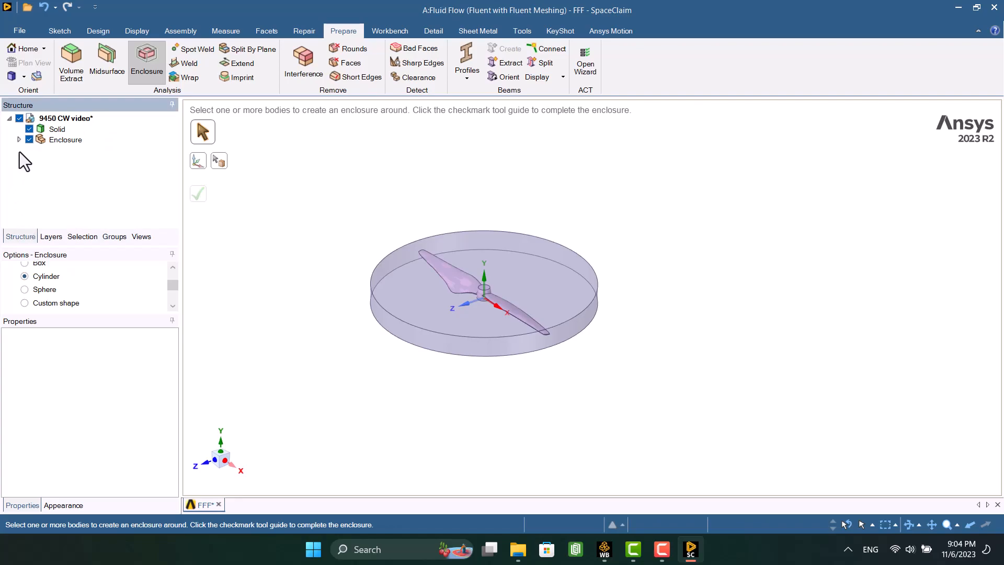
{"action": "key", "text": "Escape"}
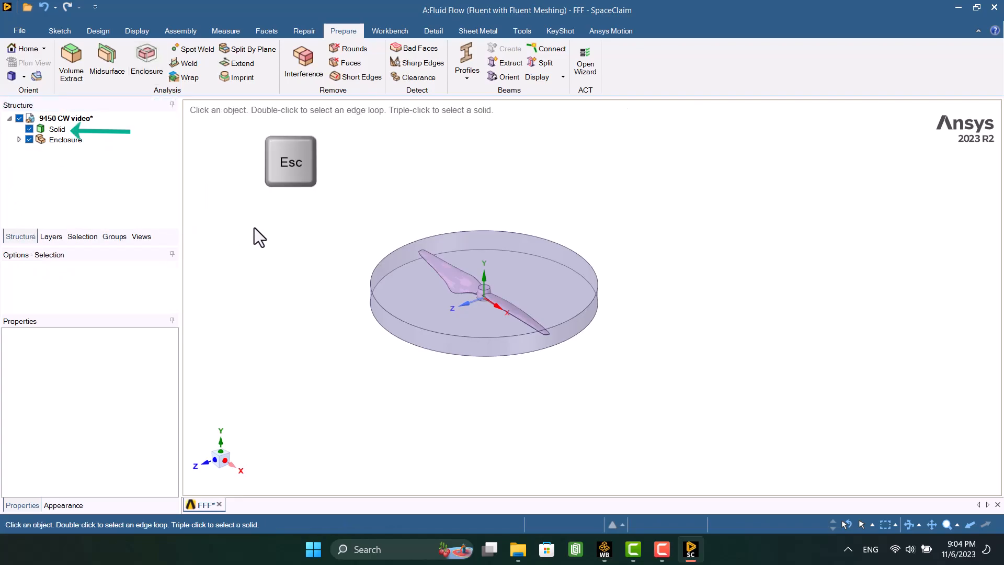
{"action": "left_click", "coordinate": [49, 131]}
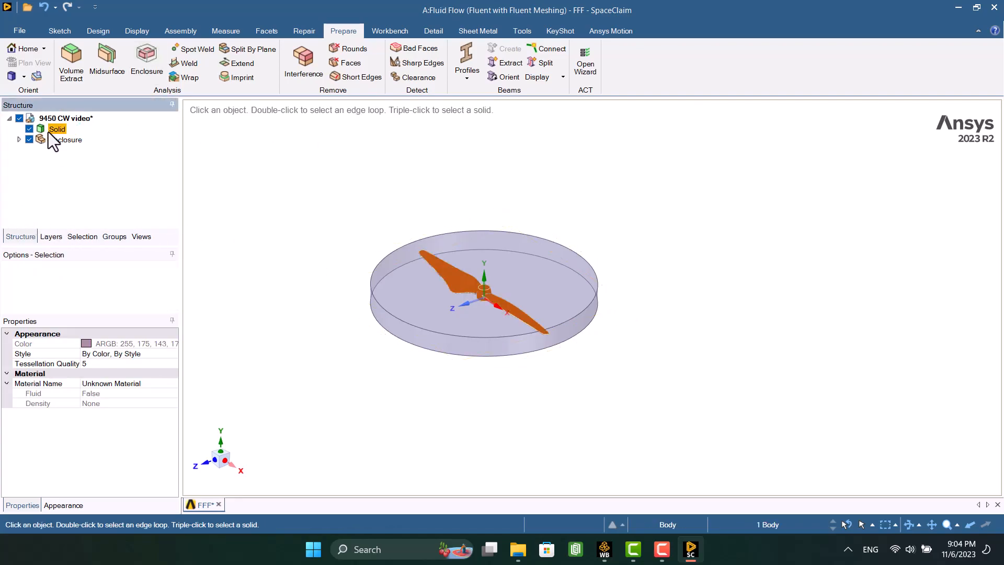
{"action": "right_click", "coordinate": [49, 132]}
{"action": "left_click", "coordinate": [80, 179]}
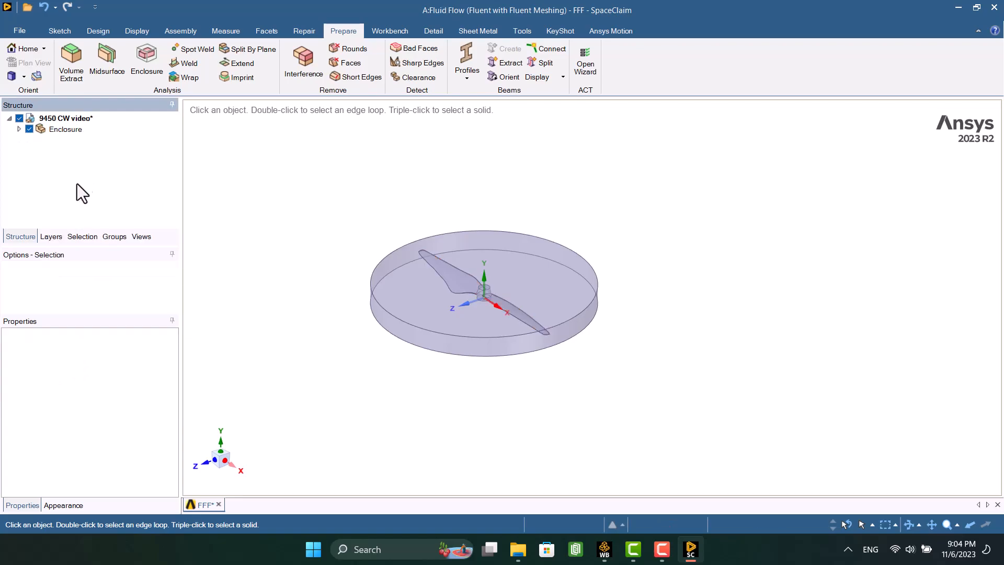
Move the Enclosure body out of its component to the root part and delete the empty Enclosure component
{"action": "left_click", "coordinate": [19, 130]}
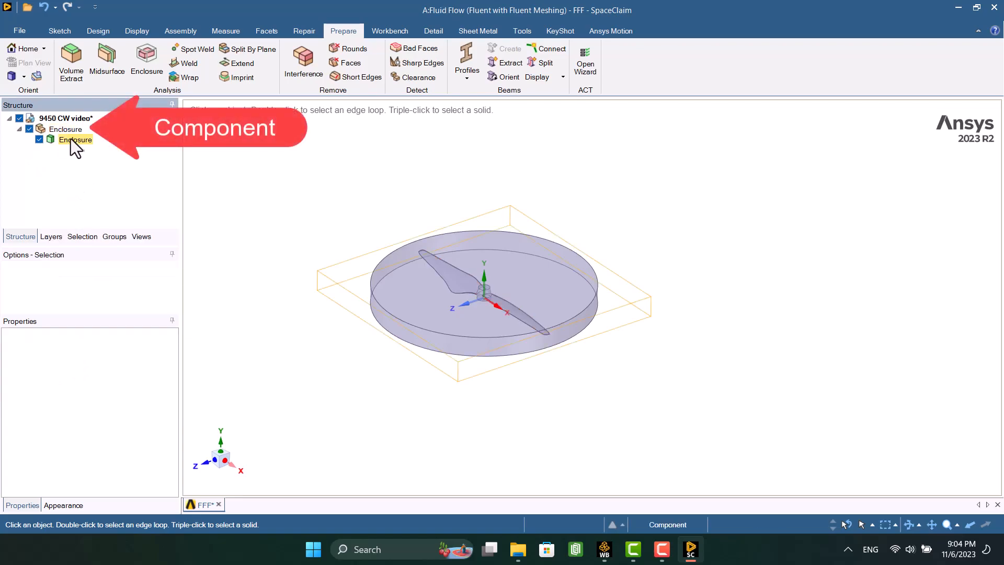
{"action": "left_click_drag", "start_coordinate": [71, 126], "coordinate": [74, 126]}
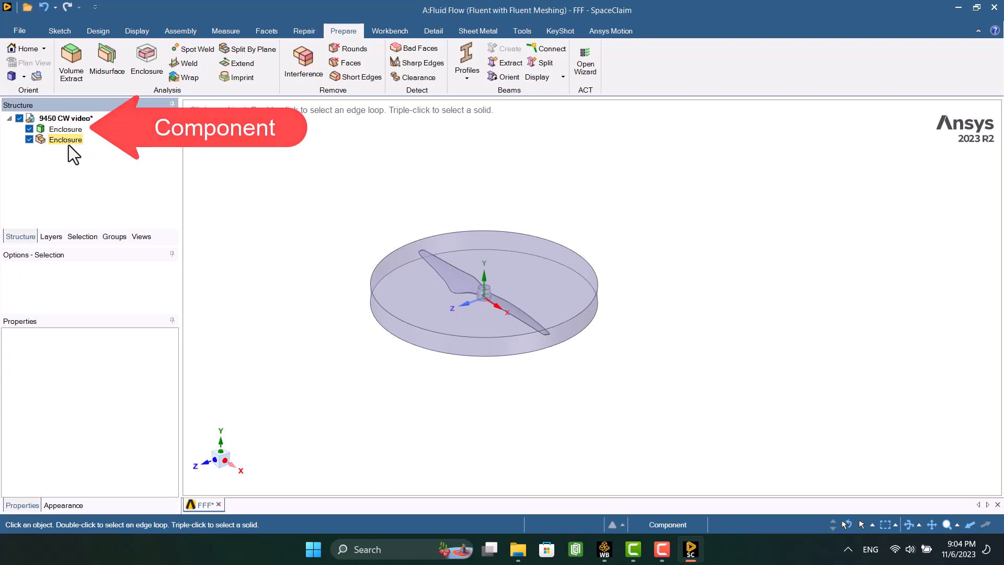
{"action": "right_click", "coordinate": [68, 145]}
{"action": "left_click", "coordinate": [95, 257]}
Rename the Enclosure body as Rotating
{"action": "left_click", "coordinate": [62, 130]}
{"action": "right_click", "coordinate": [63, 131]}
{"action": "left_click", "coordinate": [85, 185]}
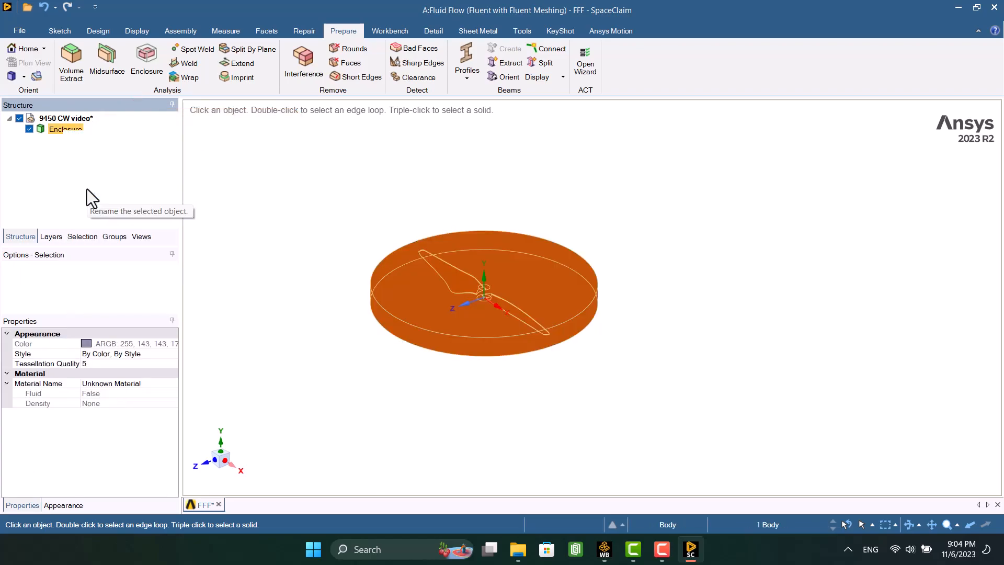
{"action": "type", "text": "Rotating"}
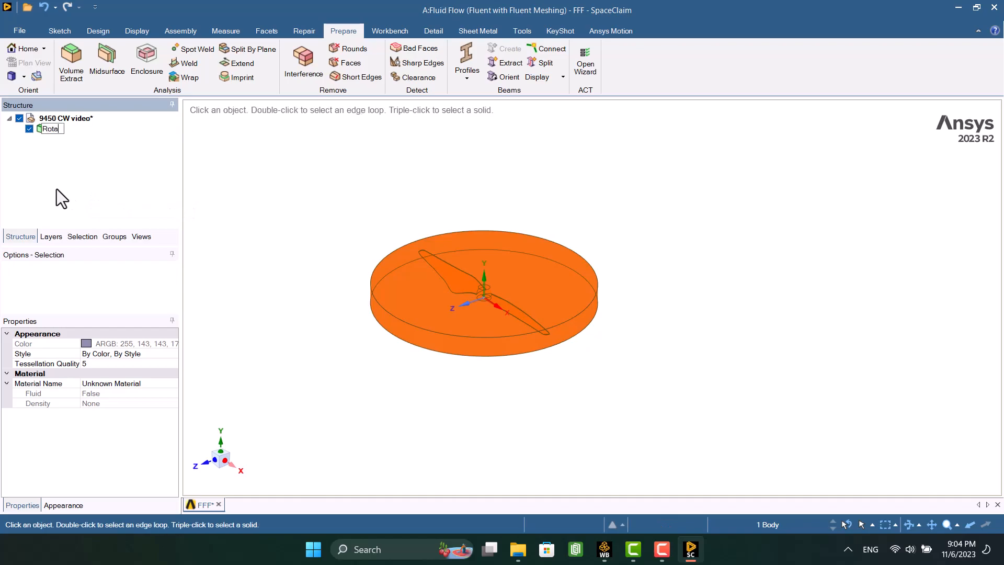
{"action": "key", "text": "Return"}
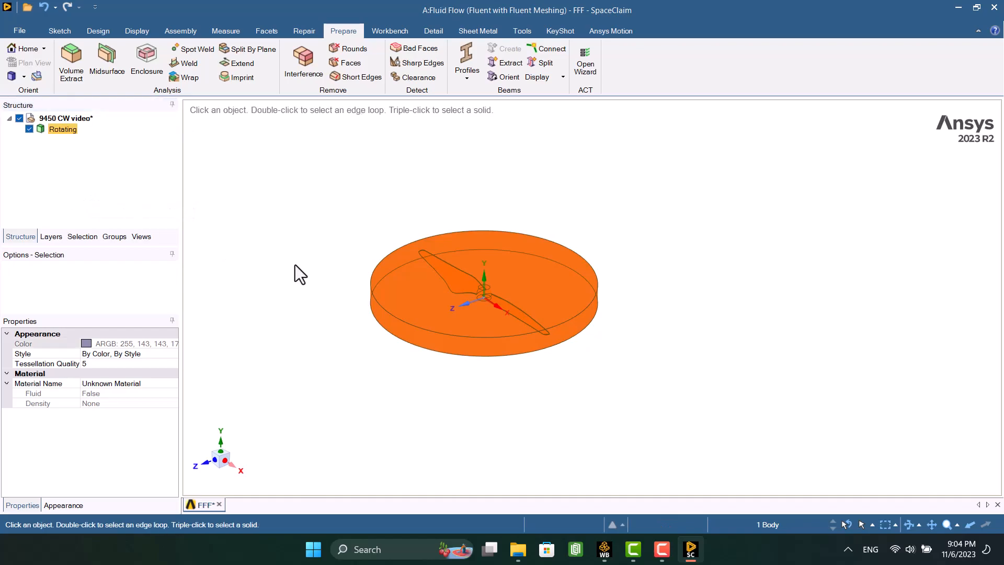
{"action": "left_click", "coordinate": [319, 225]}
Hide the cylinder's side face and both flat end faces so only the propeller faces are displayed
{"action": "middle_click_drag", "start_coordinate": [319, 225], "coordinate": [319, 231]}
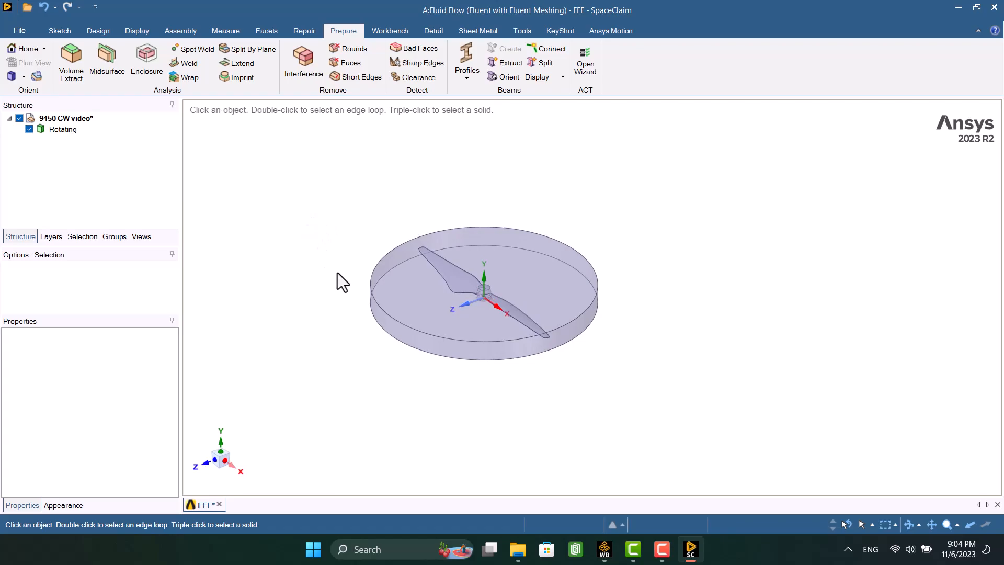
{"action": "left_click", "coordinate": [403, 290]}
{"action": "middle_click_drag", "start_coordinate": [325, 314], "coordinate": [332, 230]}
{"action": "left_click", "coordinate": [396, 315], "text": "ctrl"}
{"action": "left_click", "coordinate": [394, 281], "text": "ctrl"}
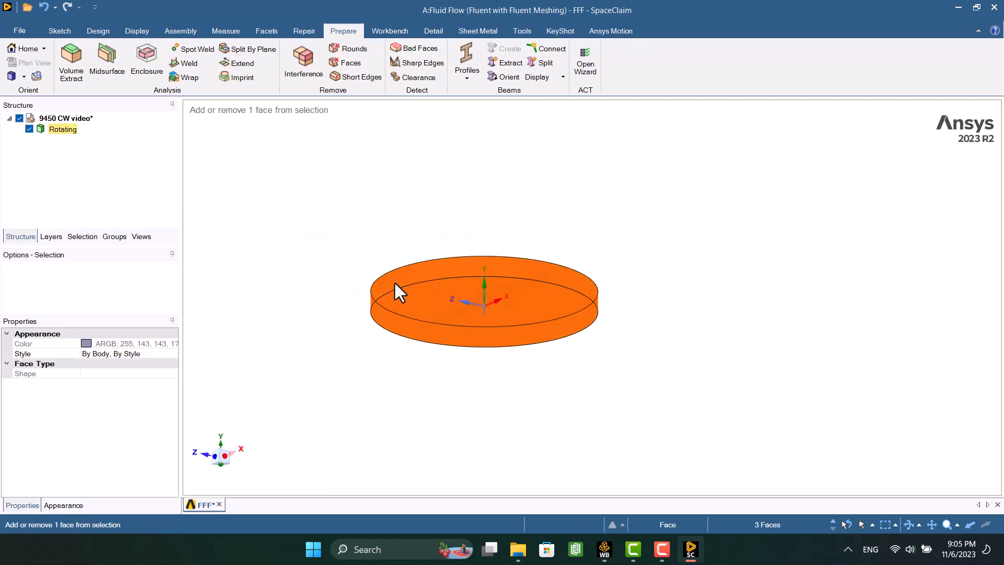
{"action": "right_click", "coordinate": [334, 199]}
{"action": "mouse_move", "coordinate": [369, 370]}
{"action": "left_click", "coordinate": [468, 372]}
Select all the propeller faces and create a named selection called Walls from them
{"action": "middle_click_drag", "start_coordinate": [600, 205], "coordinate": [601, 198]}
{"action": "left_click_drag", "start_coordinate": [605, 202], "coordinate": [394, 380]}
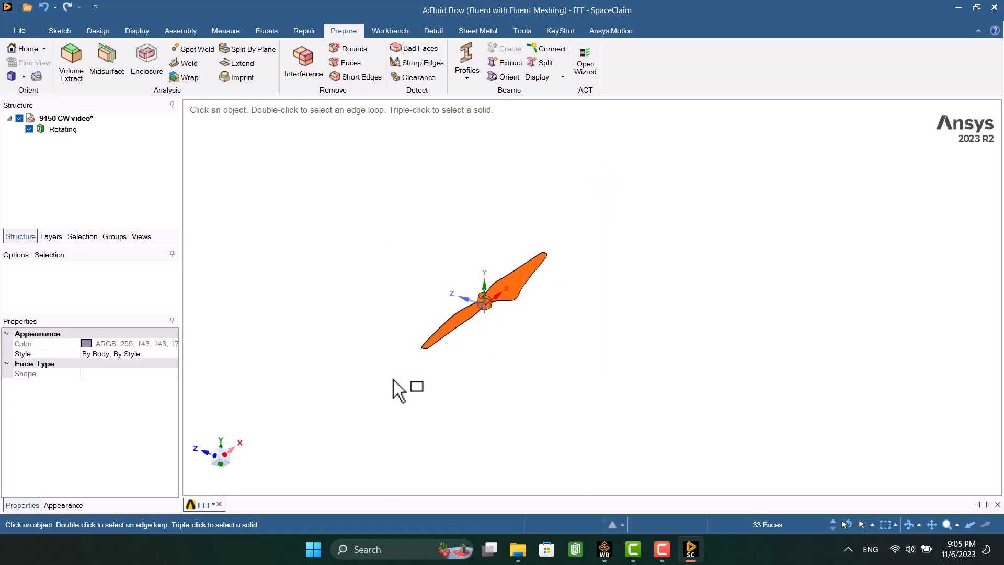
{"action": "left_click", "coordinate": [113, 236]}
{"action": "left_click", "coordinate": [26, 122]}
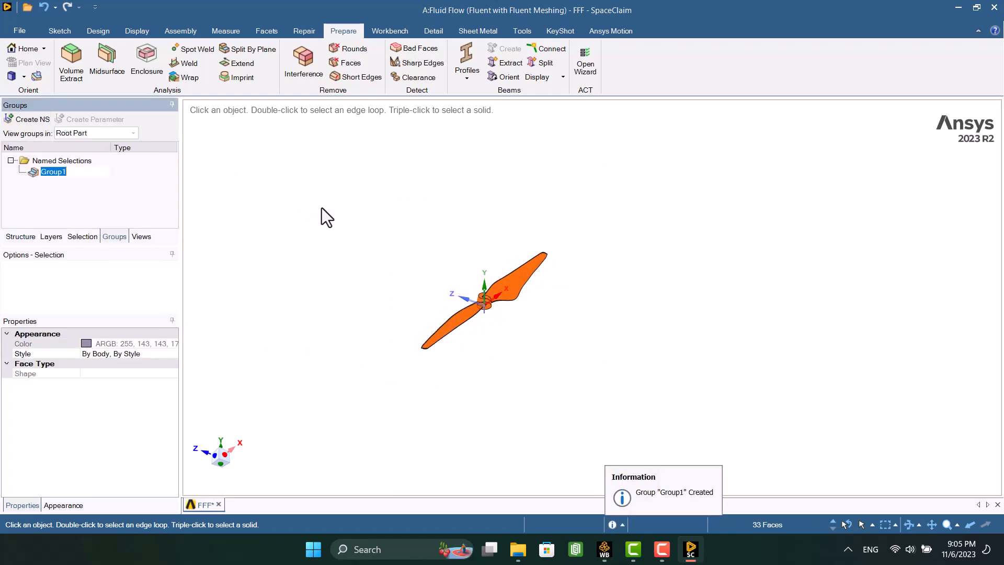
{"action": "type", "text": "Walls"}
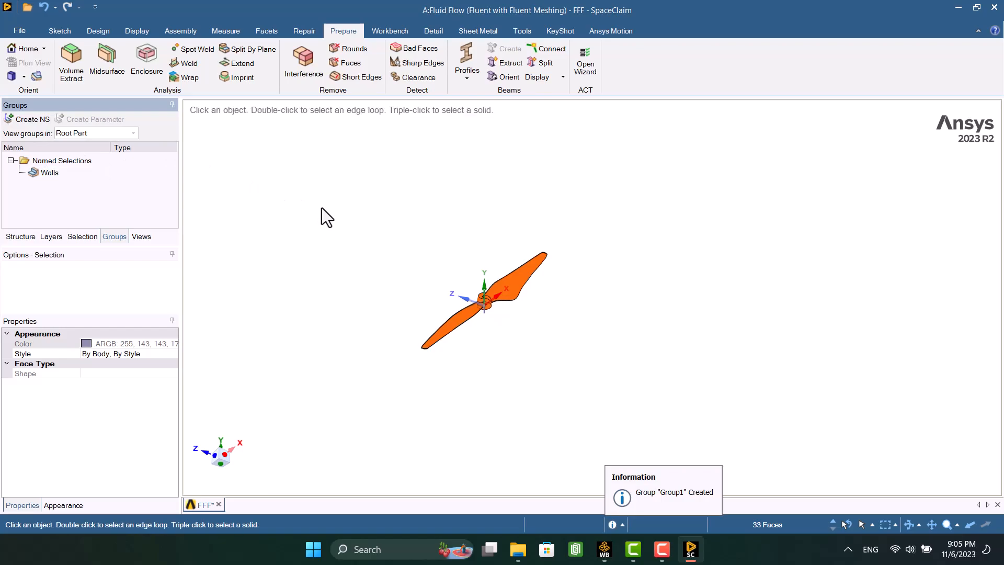
{"action": "left_click", "coordinate": [321, 208]}
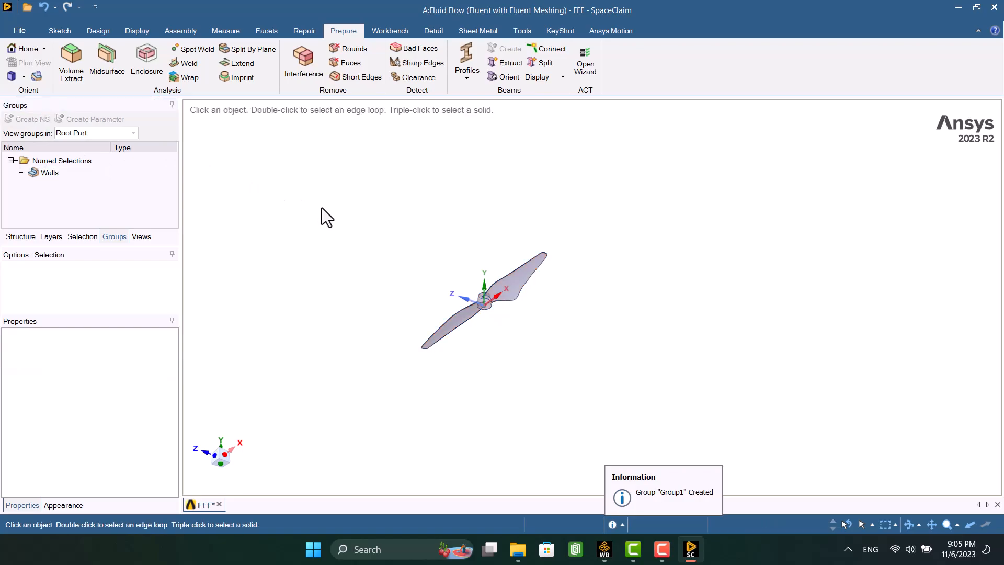
Show all hidden faces of the rotating cylinder again
{"action": "scroll", "coordinate": [432, 246], "scroll_direction": "up", "scroll_amount": 3}
{"action": "right_click", "coordinate": [432, 247]}
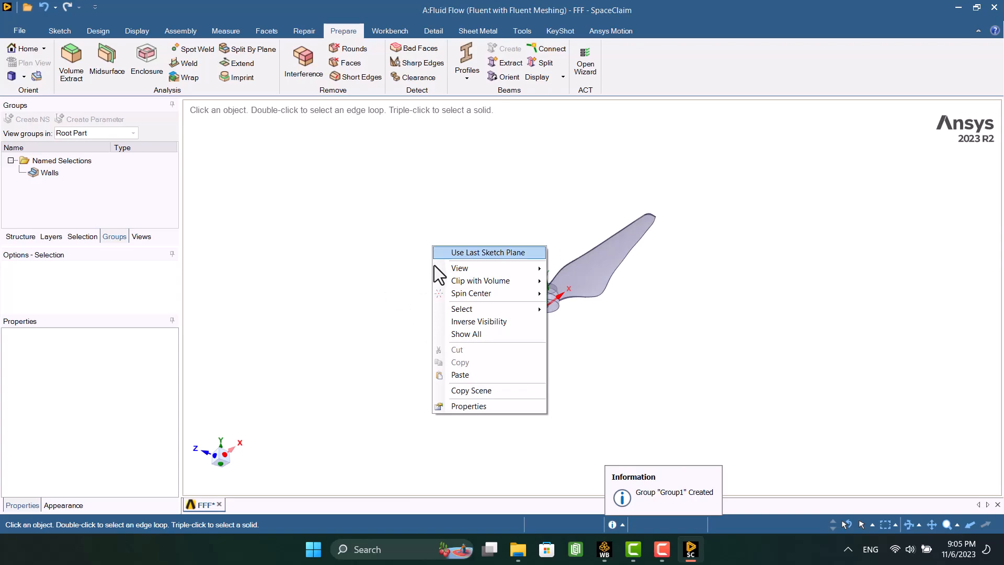
{"action": "left_click", "coordinate": [456, 333]}
{"action": "middle_click_drag", "start_coordinate": [392, 156], "coordinate": [406, 246]}
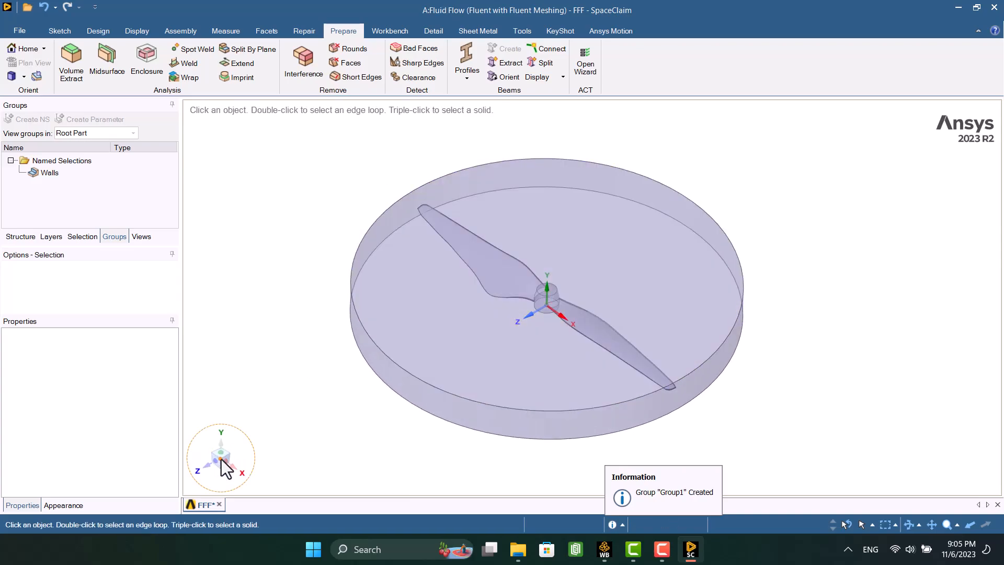
{"action": "middle_click_drag", "start_coordinate": [224, 465], "coordinate": [376, 331]}
{"action": "middle_click_drag", "start_coordinate": [795, 387], "coordinate": [854, 332]}
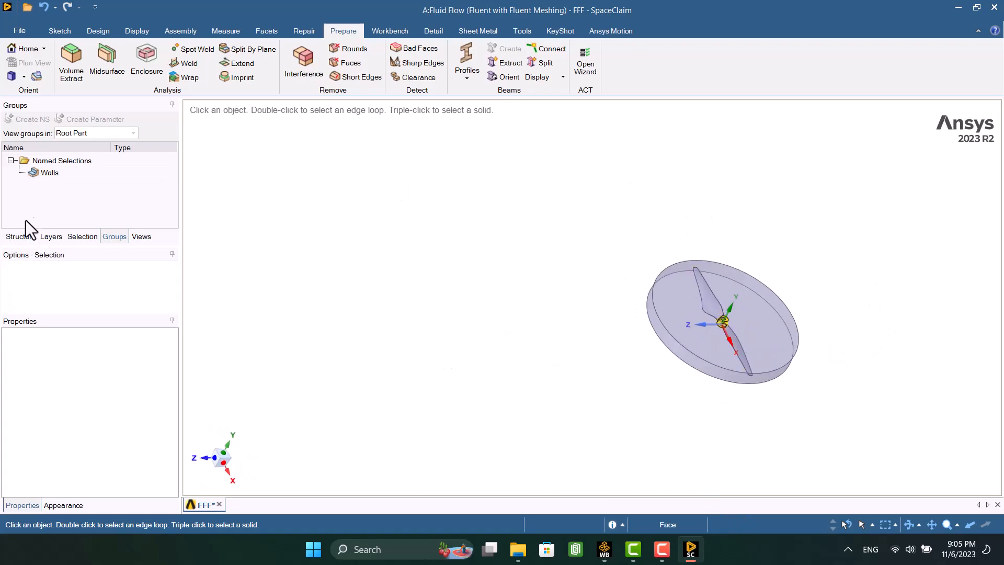
Measure the diameter of the rotating cylinder's circular edge
{"action": "left_click", "coordinate": [25, 235]}
{"action": "middle_click_drag", "start_coordinate": [600, 288], "coordinate": [562, 351]}
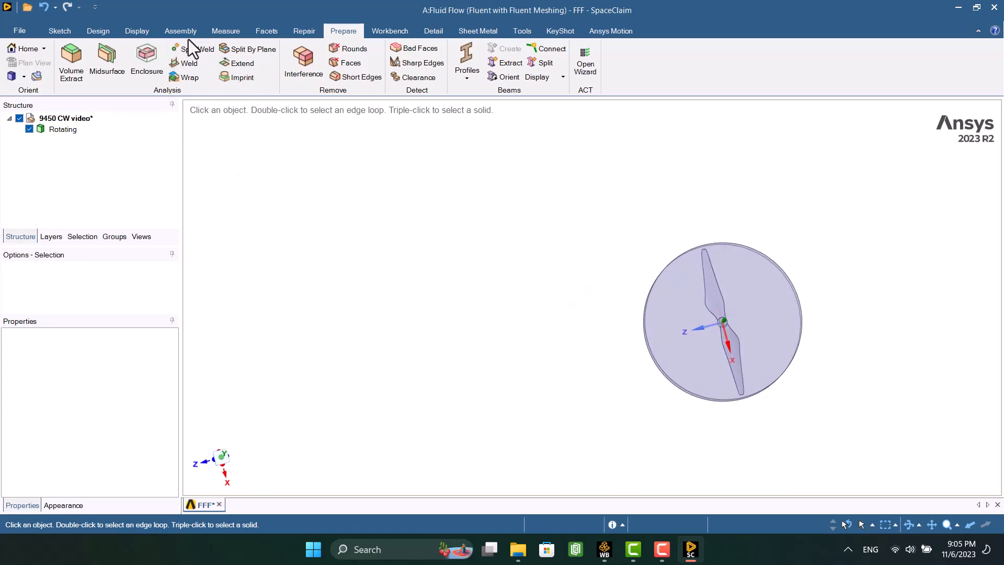
{"action": "left_click", "coordinate": [226, 32]}
{"action": "left_click", "coordinate": [73, 61]}
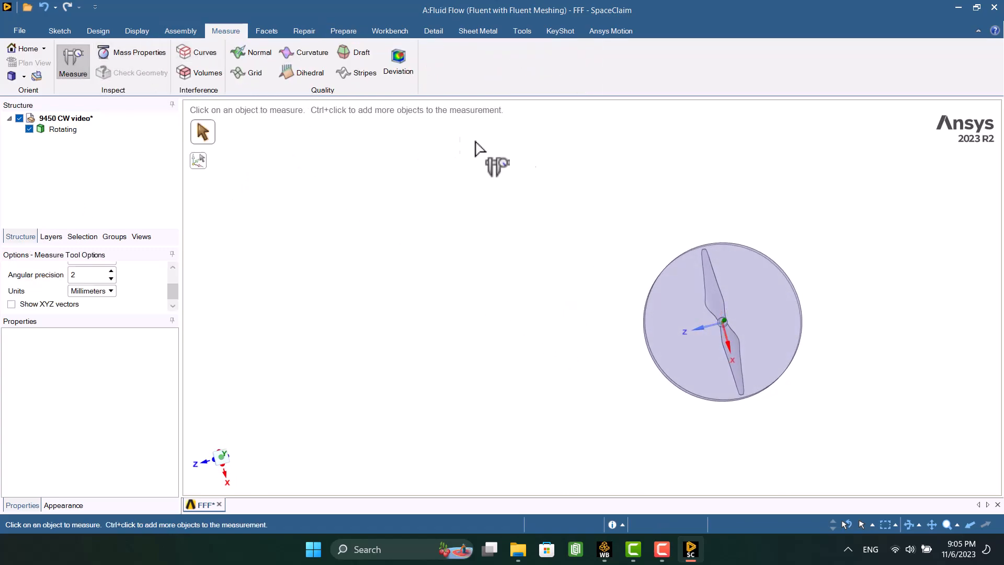
{"action": "left_click", "coordinate": [699, 255]}
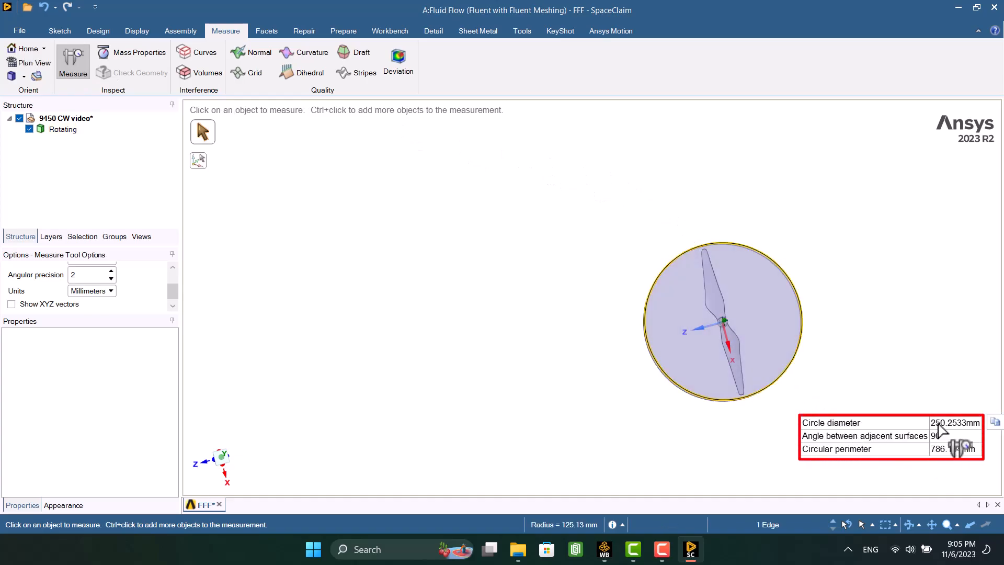
{"action": "left_click", "coordinate": [529, 366]}
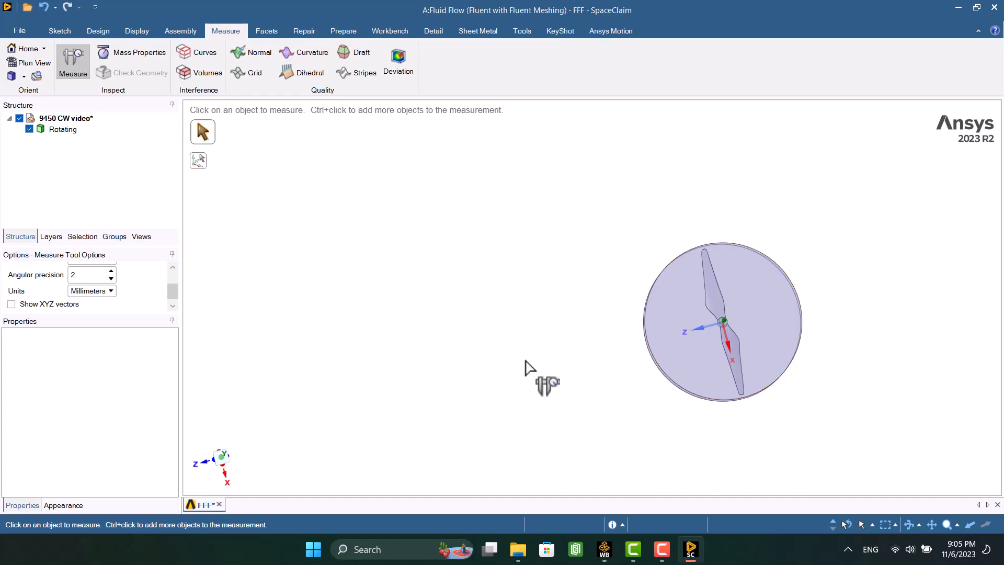
{"action": "key", "text": "Escape"}
Start a cylindrical Enclosure around the Rotating body and align its orientation with the coordinate system's Y axis
{"action": "middle_click_drag", "start_coordinate": [529, 366], "coordinate": [486, 293]}
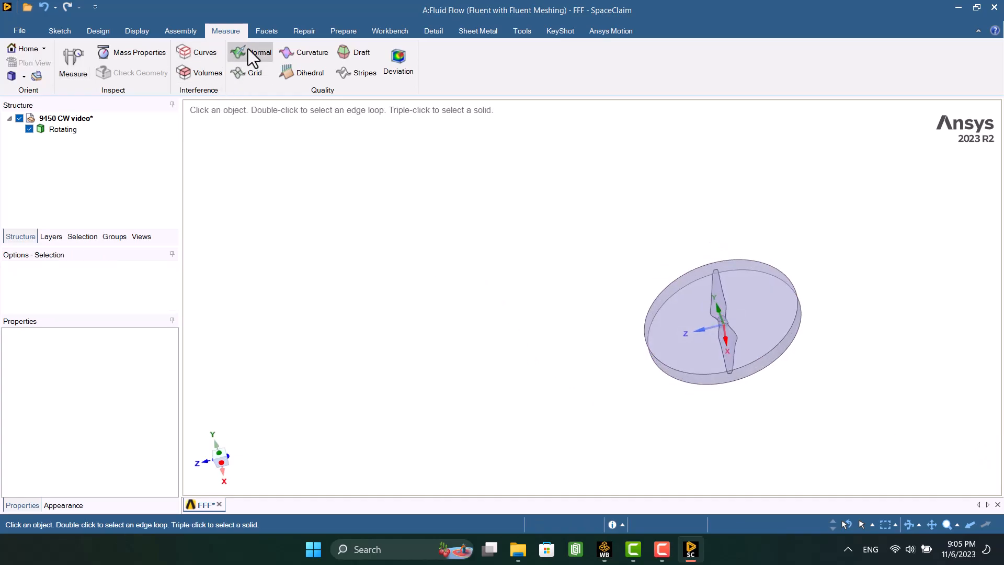
{"action": "left_click", "coordinate": [328, 33]}
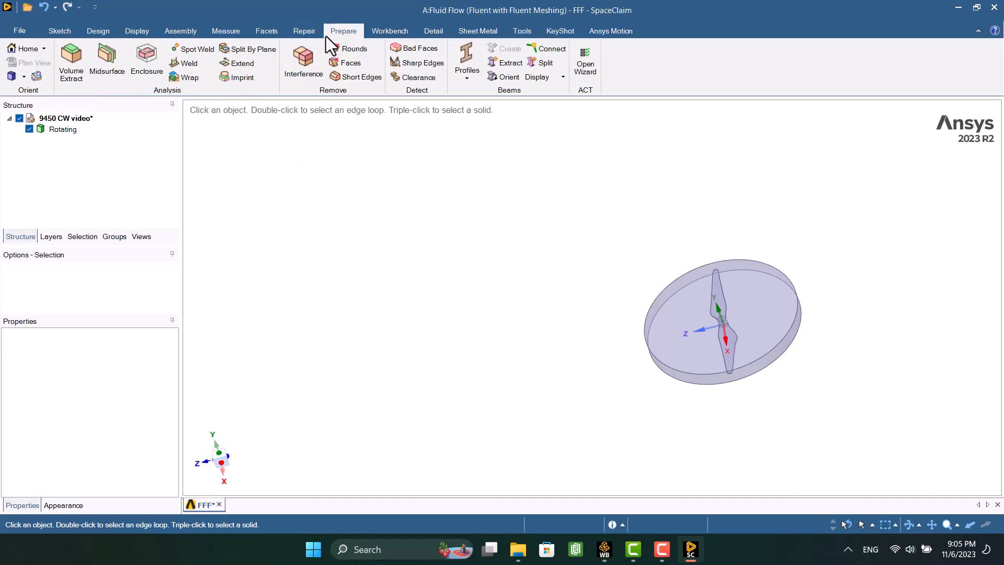
{"action": "left_click", "coordinate": [160, 77]}
{"action": "left_click", "coordinate": [649, 332]}
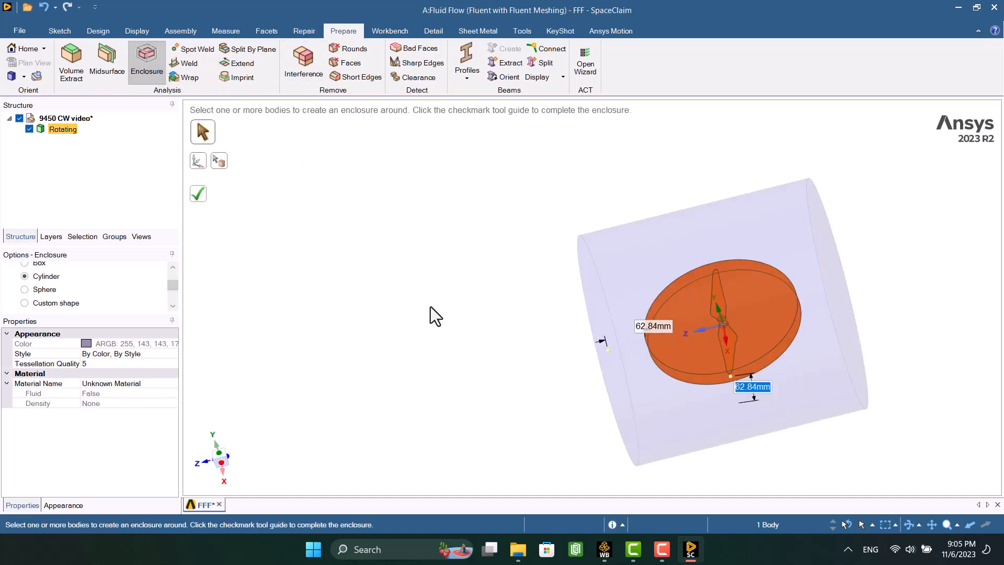
{"action": "left_click", "coordinate": [199, 164]}
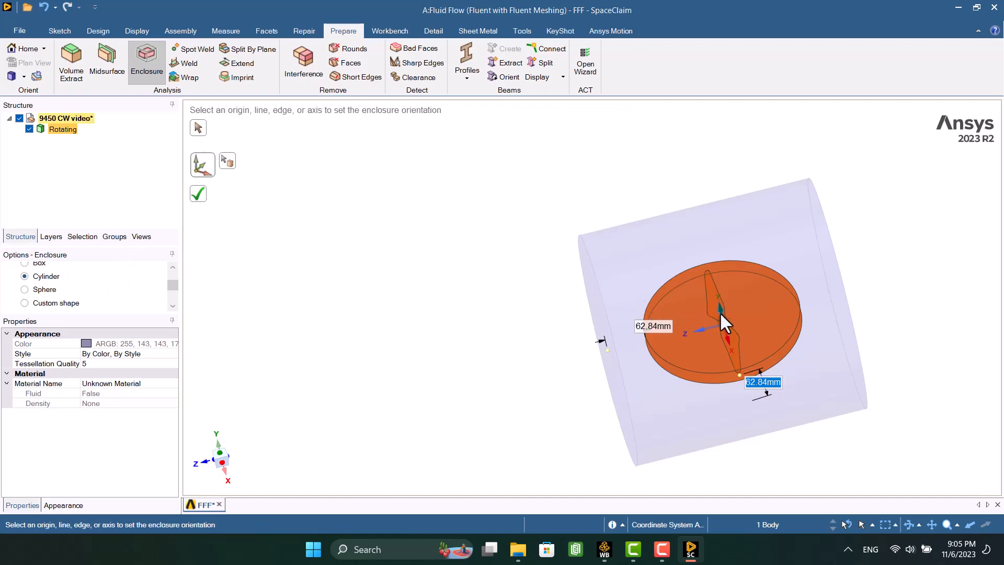
{"action": "left_click", "coordinate": [720, 311]}
{"action": "middle_click_drag", "start_coordinate": [515, 317], "coordinate": [531, 303]}
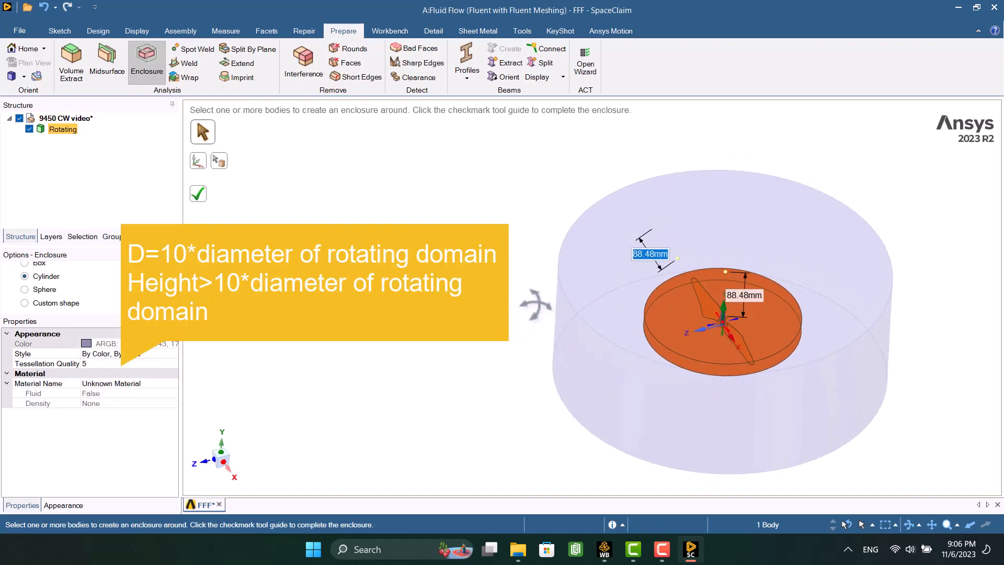
Set the enclosure's radial cushion to 2500 mm and axial cushion to 4000 mm, create it, and leave the Enclosure tool
{"action": "type", "text": "2500"}
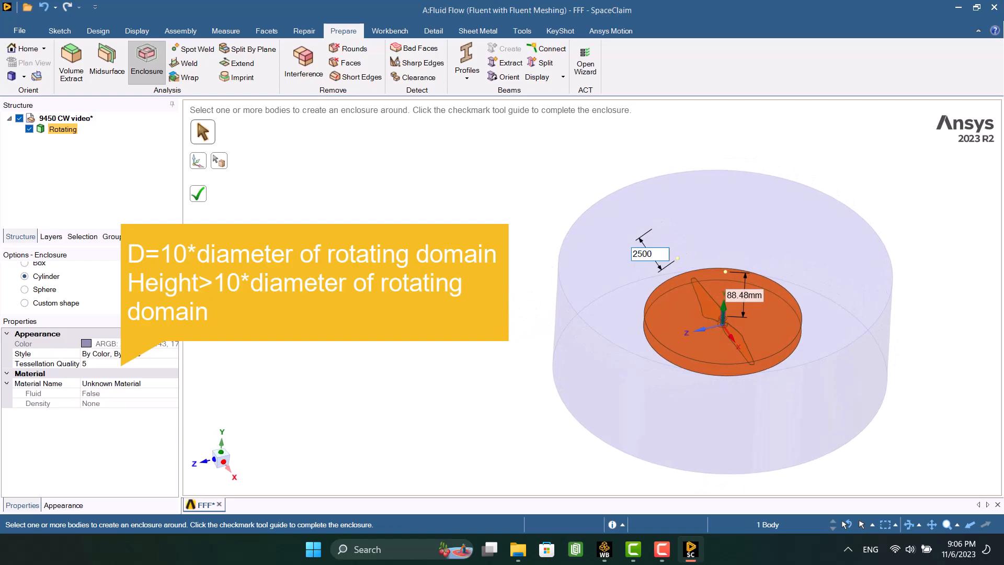
{"action": "key", "text": "Tab"}
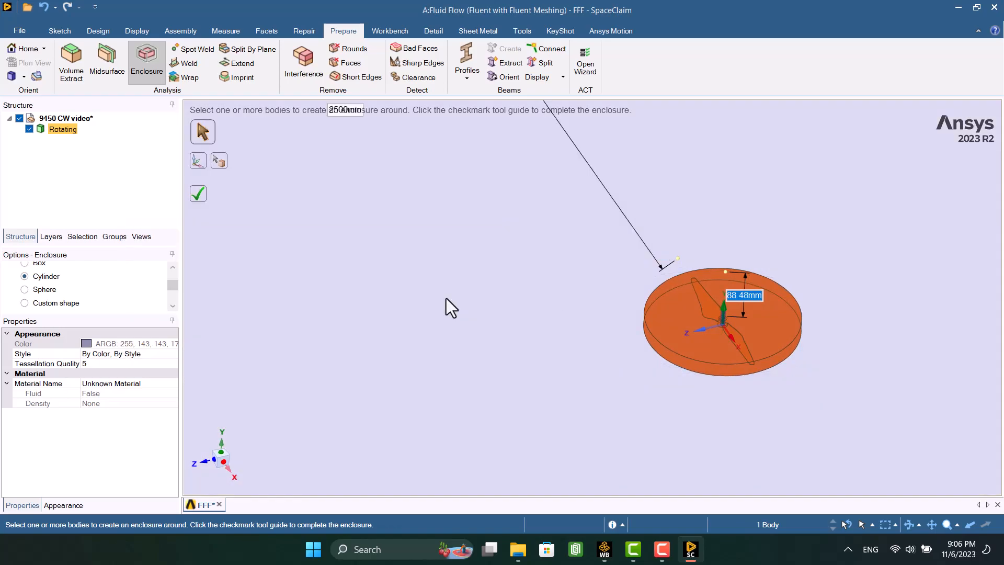
{"action": "type", "text": "4000"}
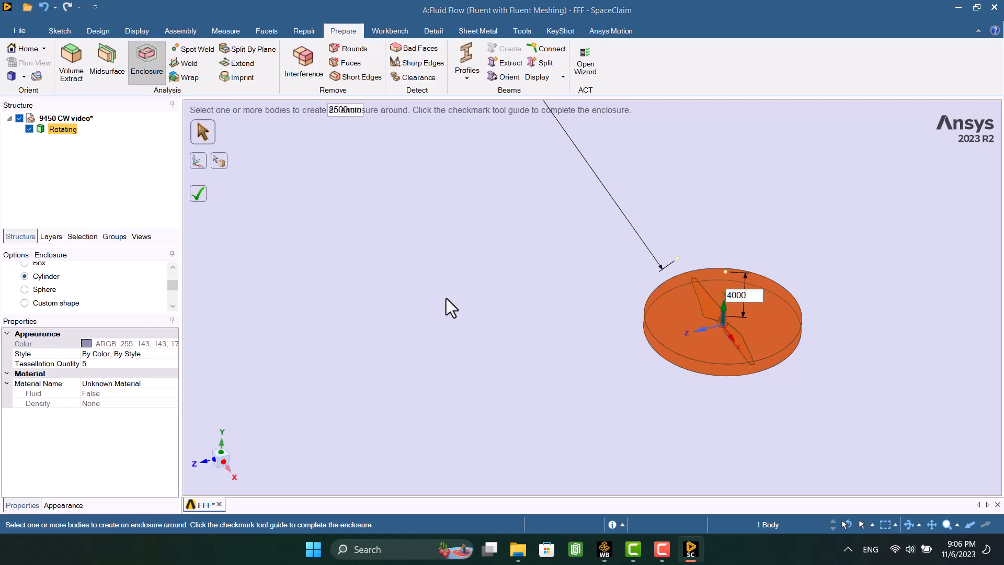
{"action": "key", "text": "Tab"}
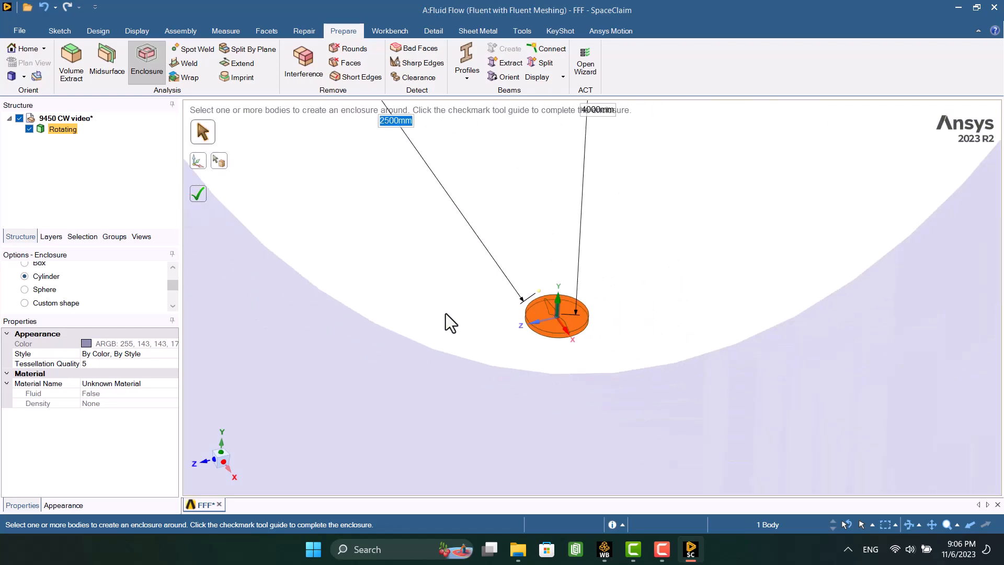
{"action": "scroll", "coordinate": [445, 313], "scroll_direction": "down", "scroll_amount": 5}
{"action": "left_click", "coordinate": [199, 198]}
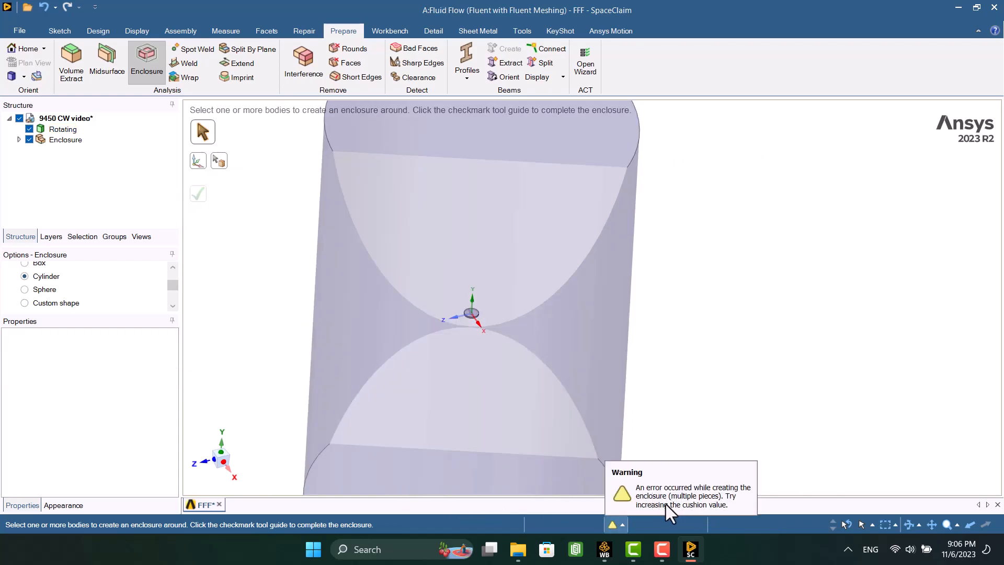
{"action": "key", "text": "Escape"}
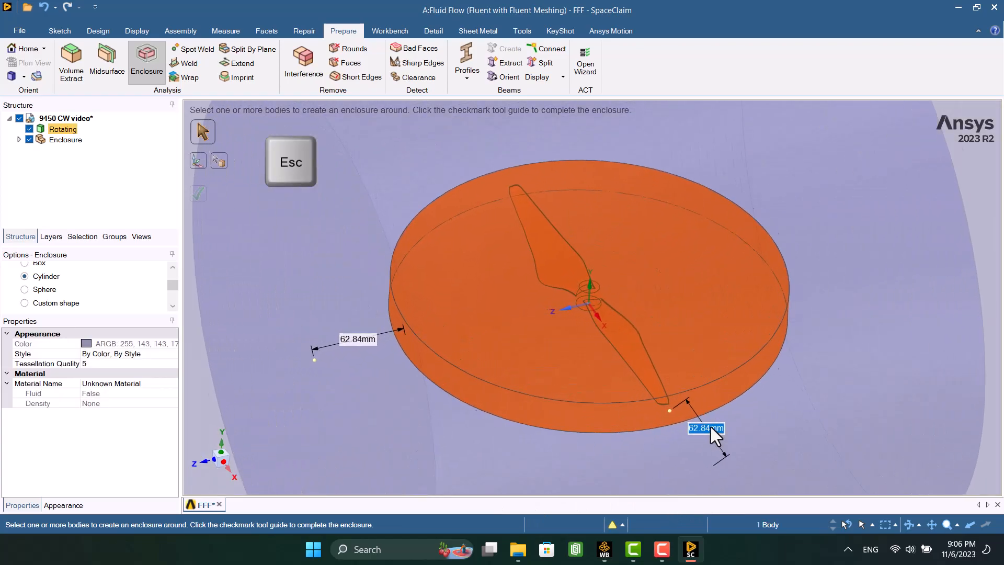
{"action": "key", "text": "Escape"}
Hide the large outer body in the Enclosure component and delete the propeller-shaped Enclosure body
{"action": "left_click", "coordinate": [711, 402]}
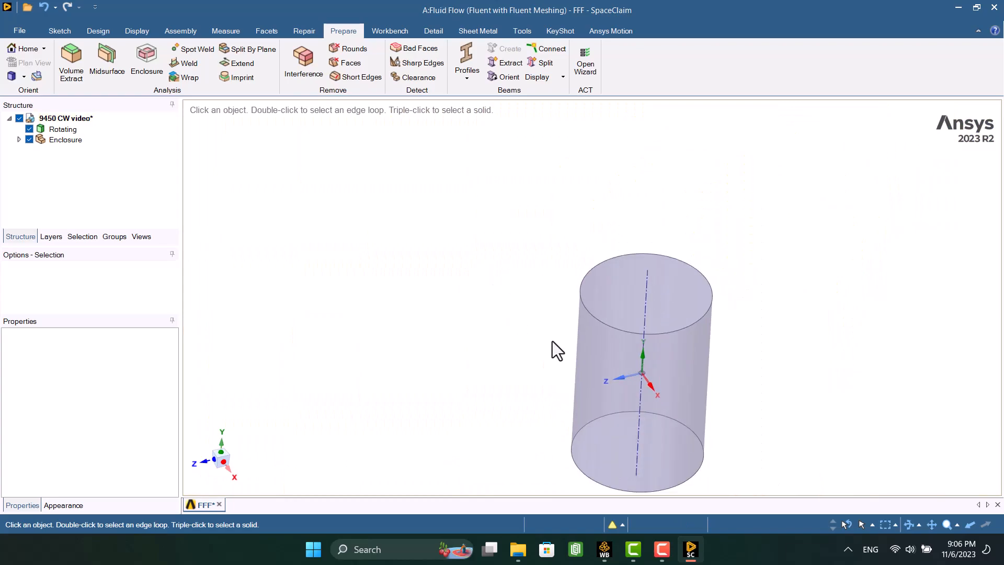
{"action": "left_click", "coordinate": [595, 412]}
{"action": "left_click", "coordinate": [197, 242]}
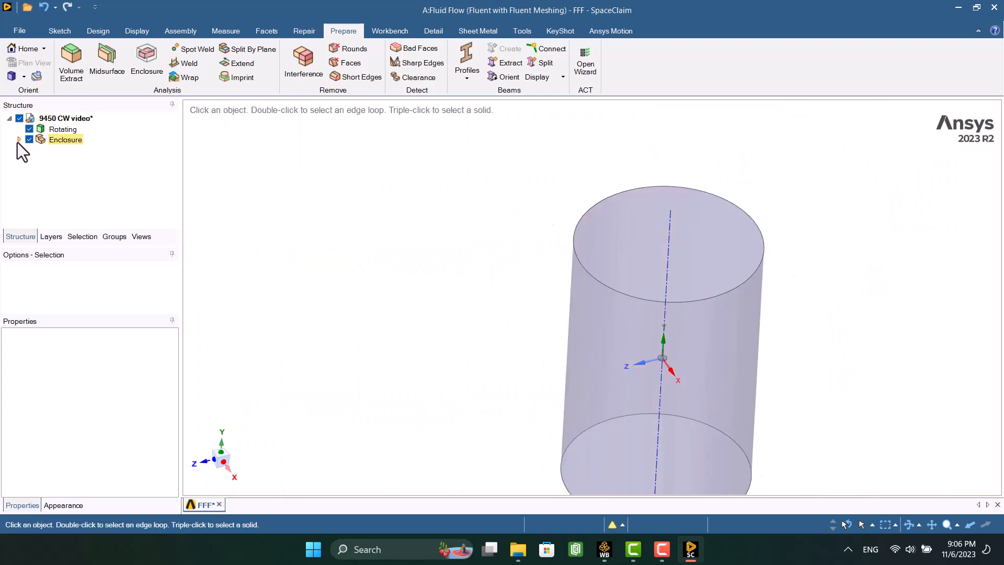
{"action": "left_click", "coordinate": [18, 141]}
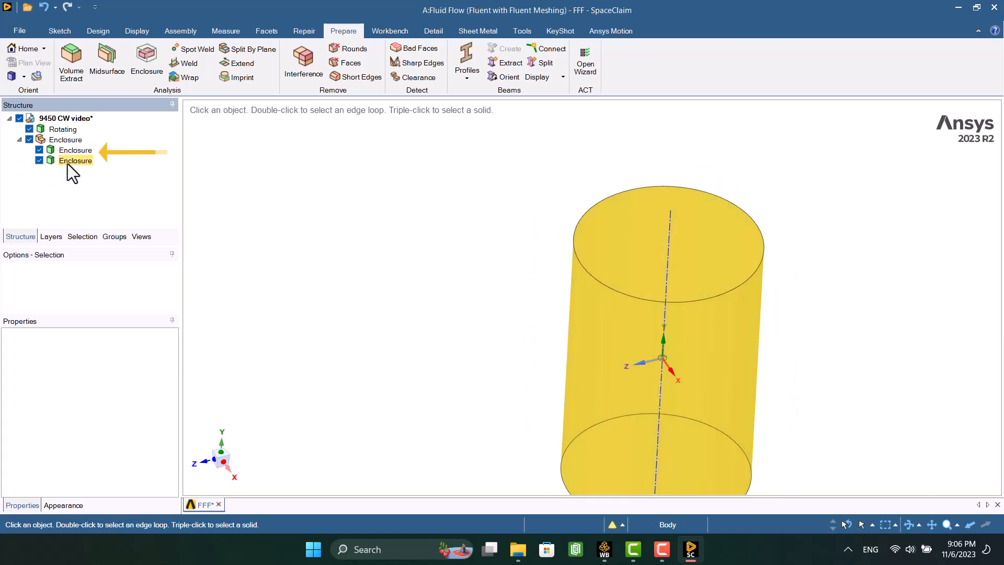
{"action": "left_click", "coordinate": [40, 160]}
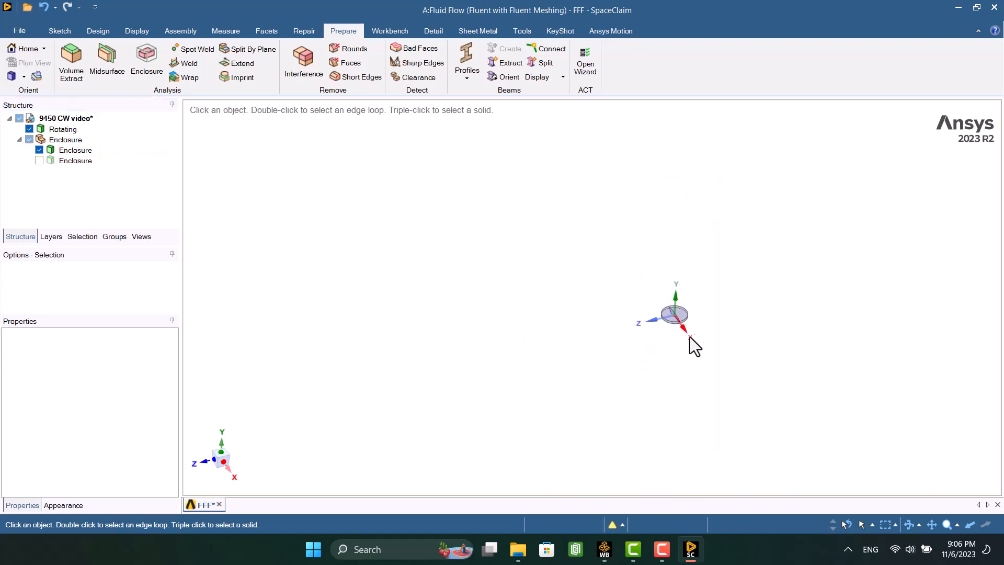
{"action": "scroll", "coordinate": [675, 309], "scroll_direction": "up", "scroll_amount": 3}
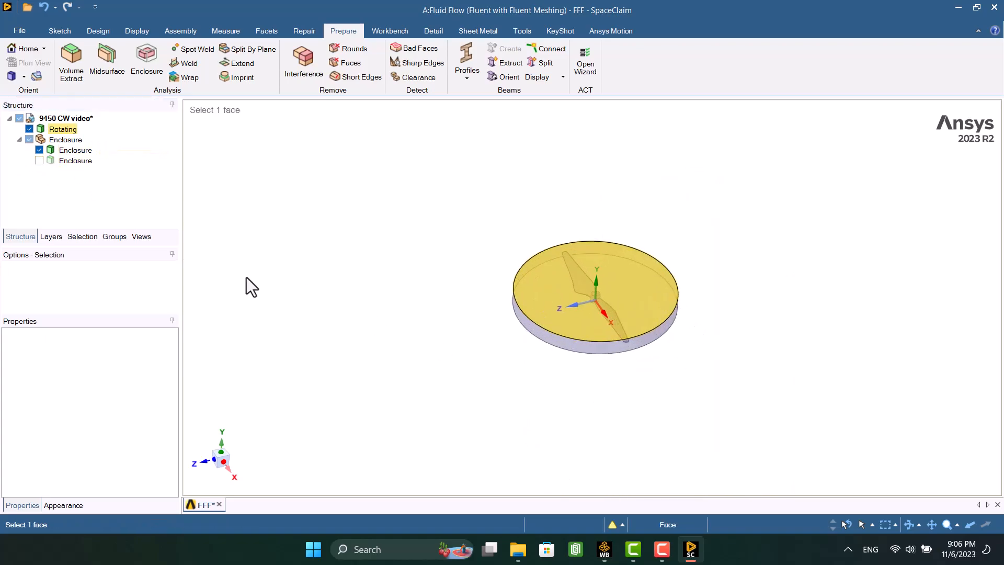
{"action": "left_click", "coordinate": [78, 150]}
{"action": "right_click", "coordinate": [79, 151]}
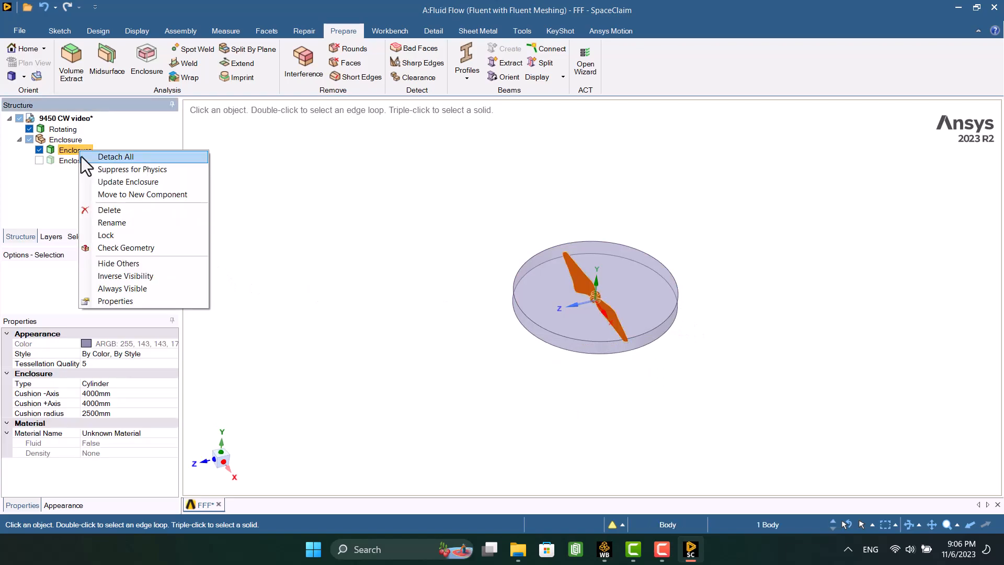
{"action": "left_click", "coordinate": [97, 195]}
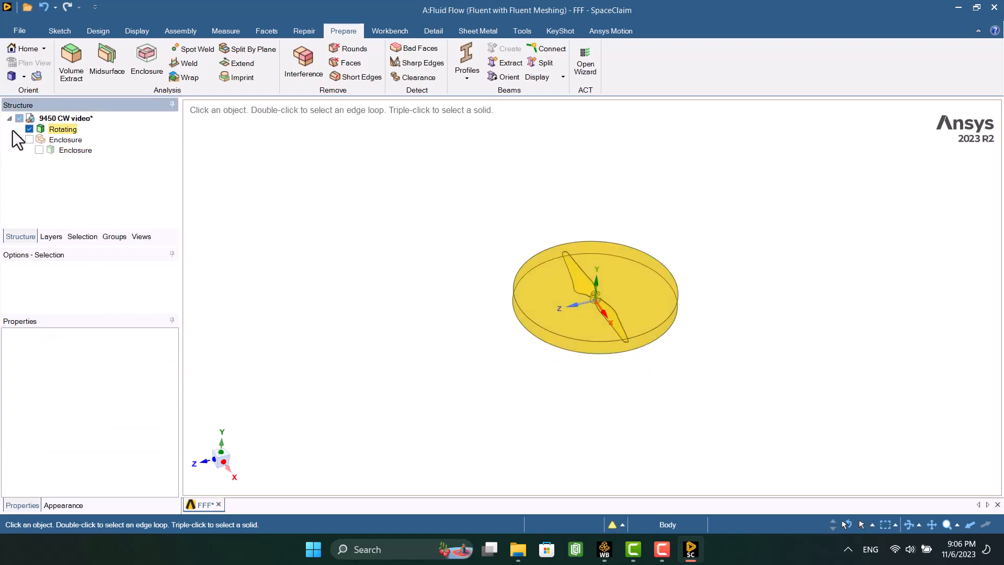
Hide the Rotating body, show the remaining Enclosure body, and rename that body as Stationary
{"action": "left_click", "coordinate": [29, 129]}
{"action": "left_click", "coordinate": [39, 150]}
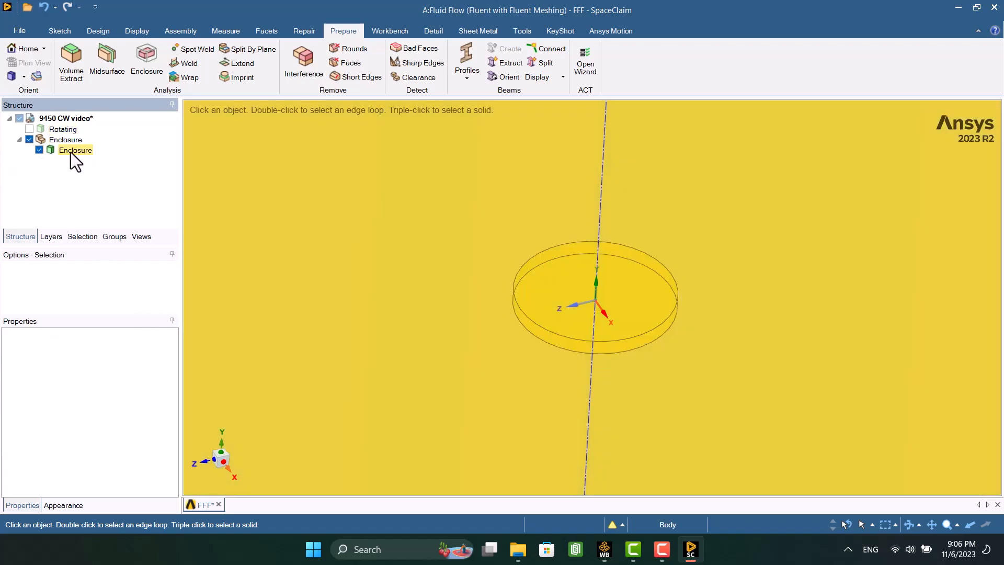
{"action": "right_click", "coordinate": [70, 152]}
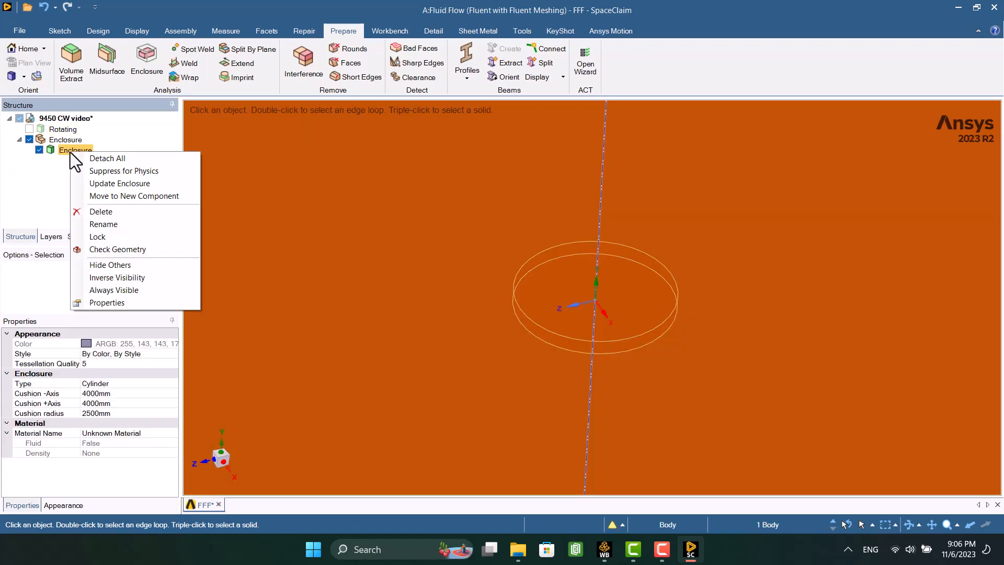
{"action": "left_click", "coordinate": [96, 224]}
{"action": "type", "text": "Stat"}
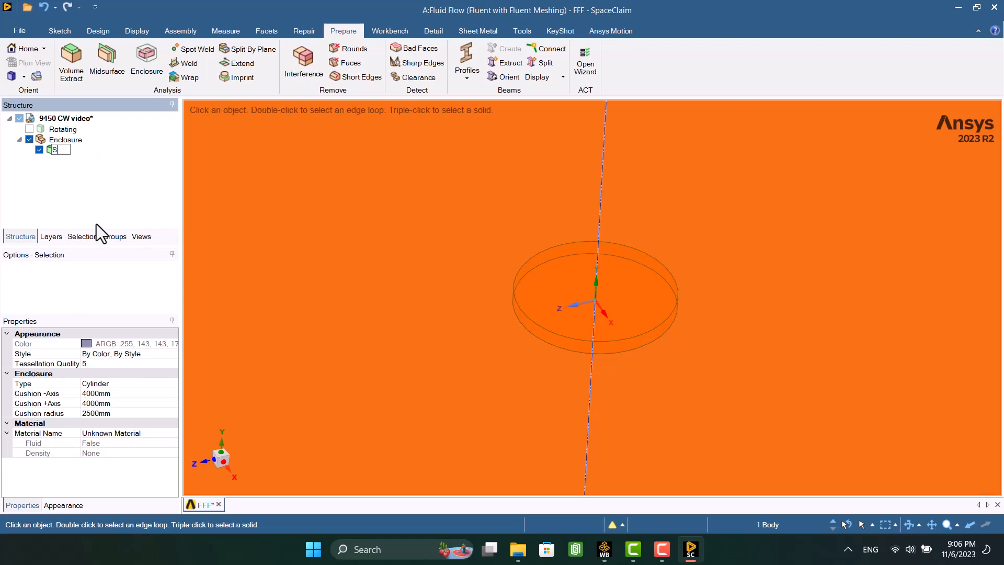
{"action": "type", "text": "ionary"}
{"action": "key", "text": "Return"}
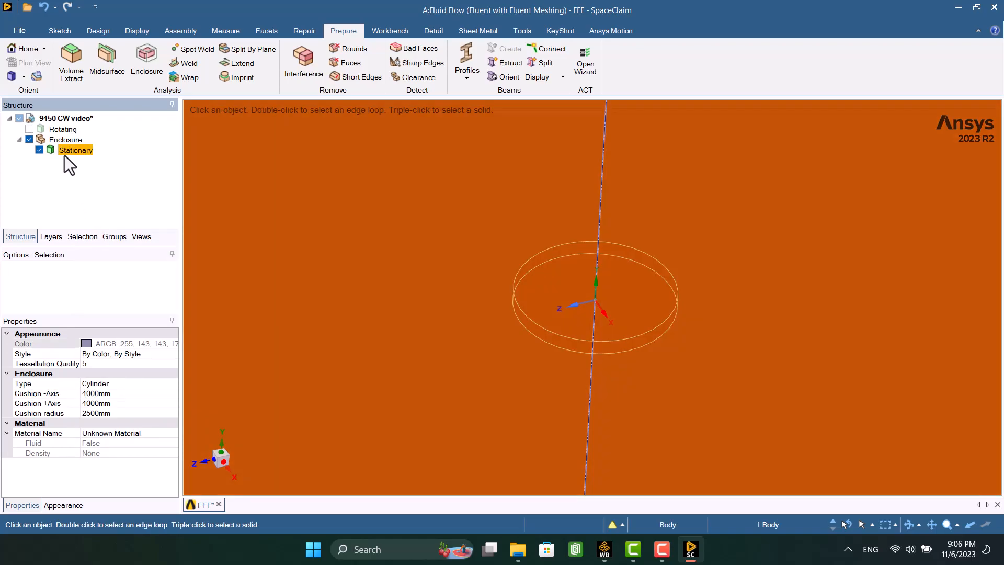
Move the Stationary body out of the Enclosure component to the root part and delete the empty component
{"action": "left_click_drag", "start_coordinate": [64, 153], "coordinate": [67, 120]}
{"action": "right_click", "coordinate": [58, 152]}
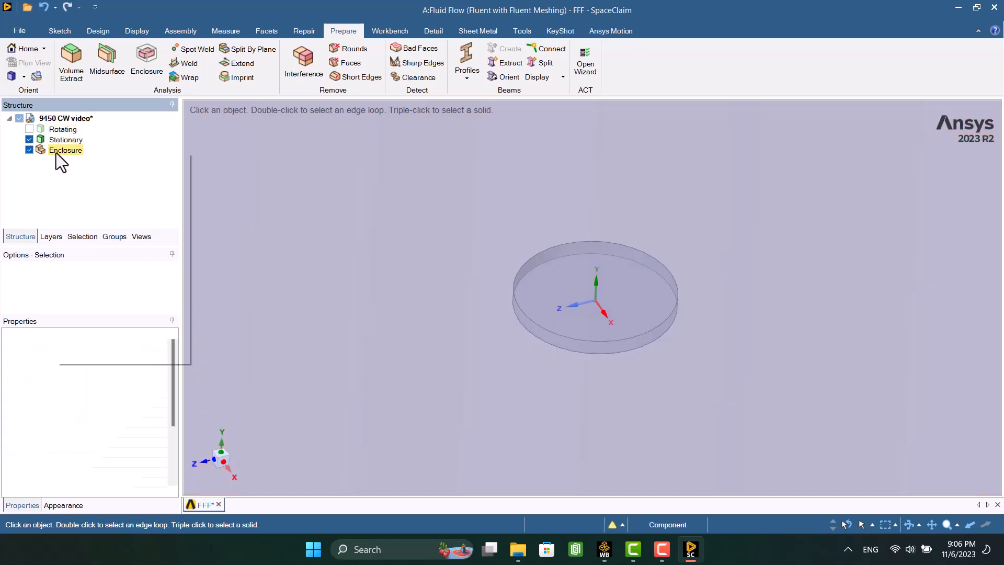
{"action": "left_click", "coordinate": [78, 262]}
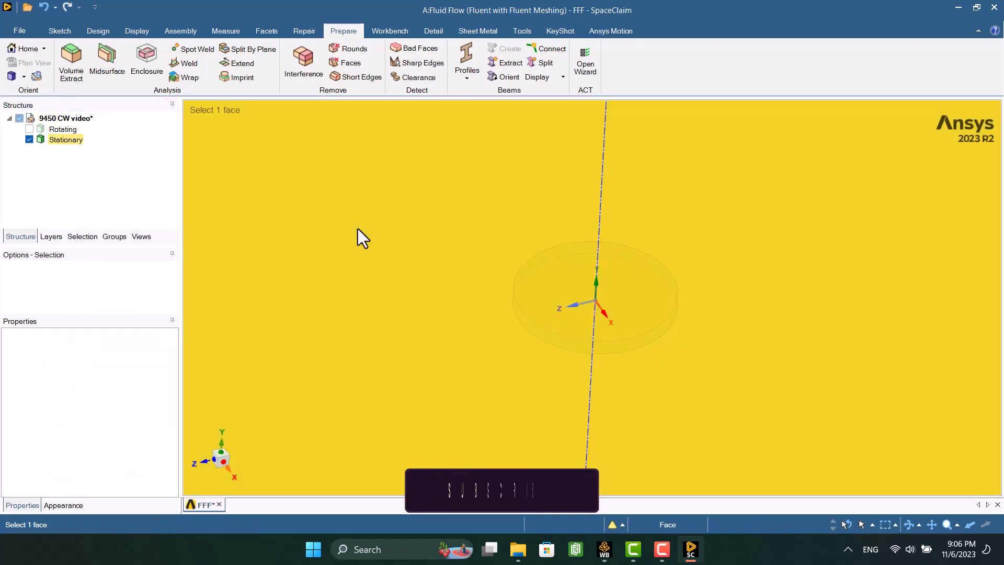
Show the Rotating body again together with the Stationary body and check its placement inside the outer cylinder
{"action": "scroll", "coordinate": [358, 228], "scroll_direction": "down", "scroll_amount": 8}
{"action": "scroll", "coordinate": [573, 224], "scroll_direction": "down", "scroll_amount": 4}
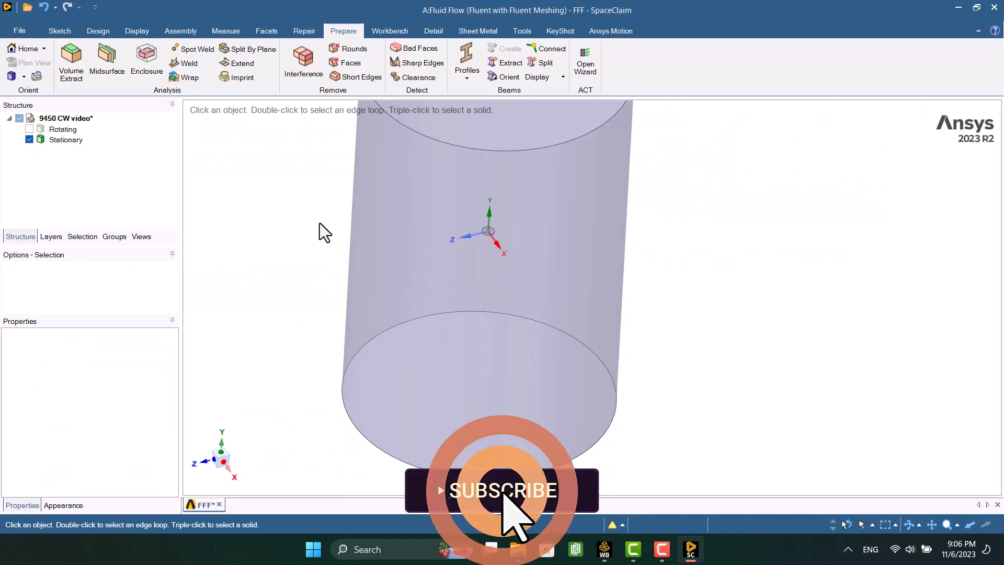
{"action": "left_click", "coordinate": [29, 129]}
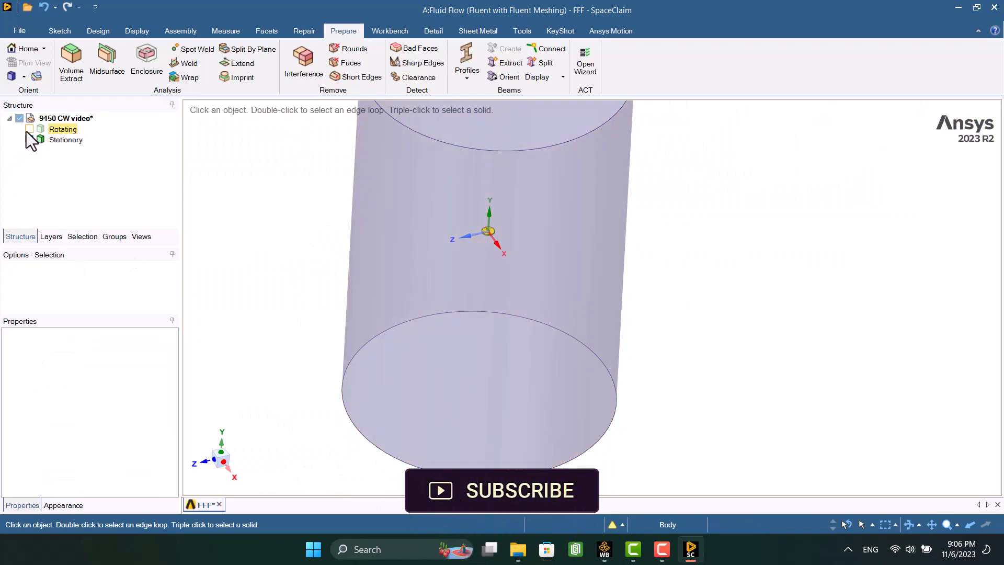
{"action": "scroll", "coordinate": [530, 232], "scroll_direction": "up", "scroll_amount": 4}
{"action": "scroll", "coordinate": [429, 231], "scroll_direction": "up", "scroll_amount": 5}
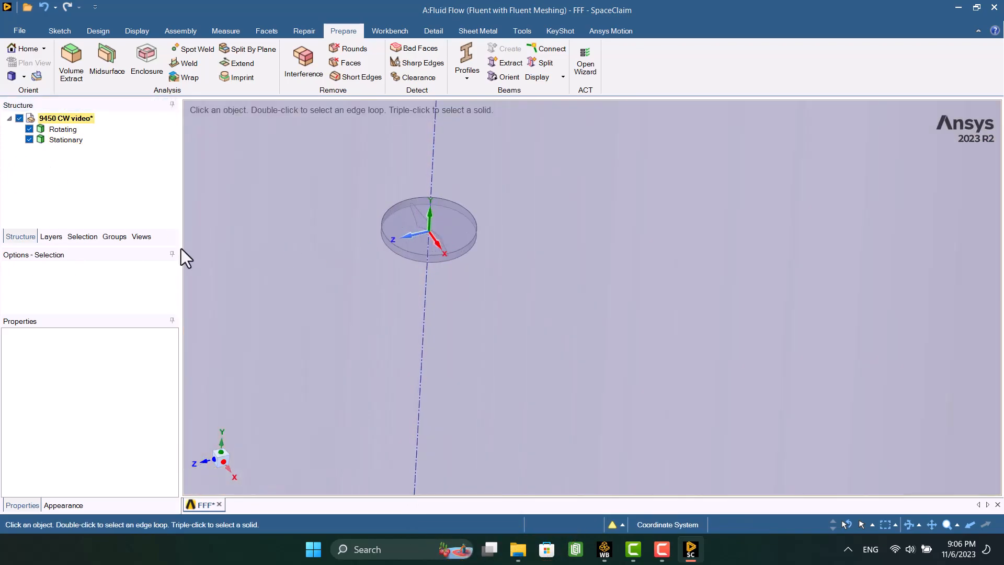
{"action": "scroll", "coordinate": [393, 260], "scroll_direction": "down", "scroll_amount": 5}
{"action": "key", "text": "z"}
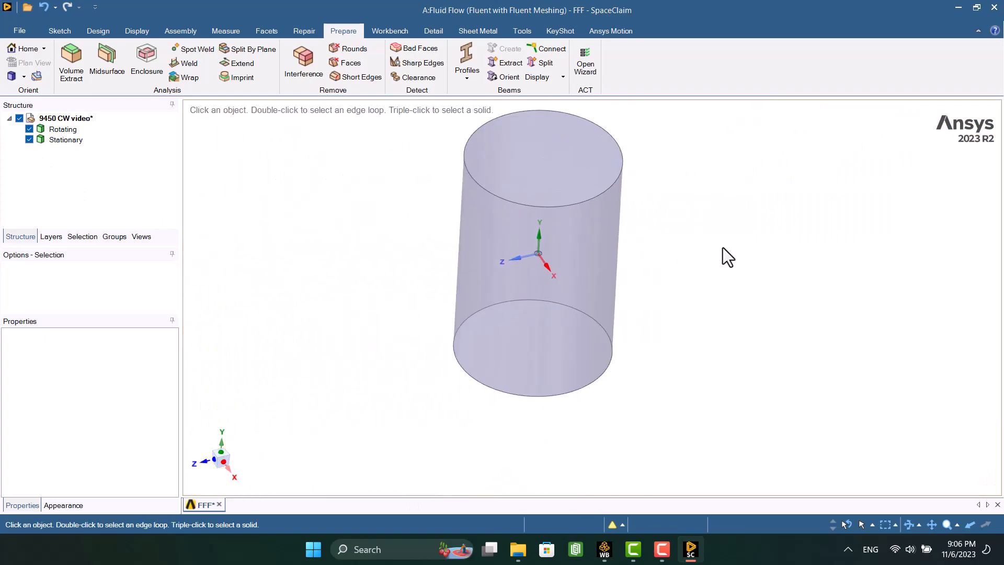
Create a named selection called Inlet from the outer cylinder's upper end face
{"action": "left_click", "coordinate": [582, 165]}
{"action": "left_click", "coordinate": [116, 237]}
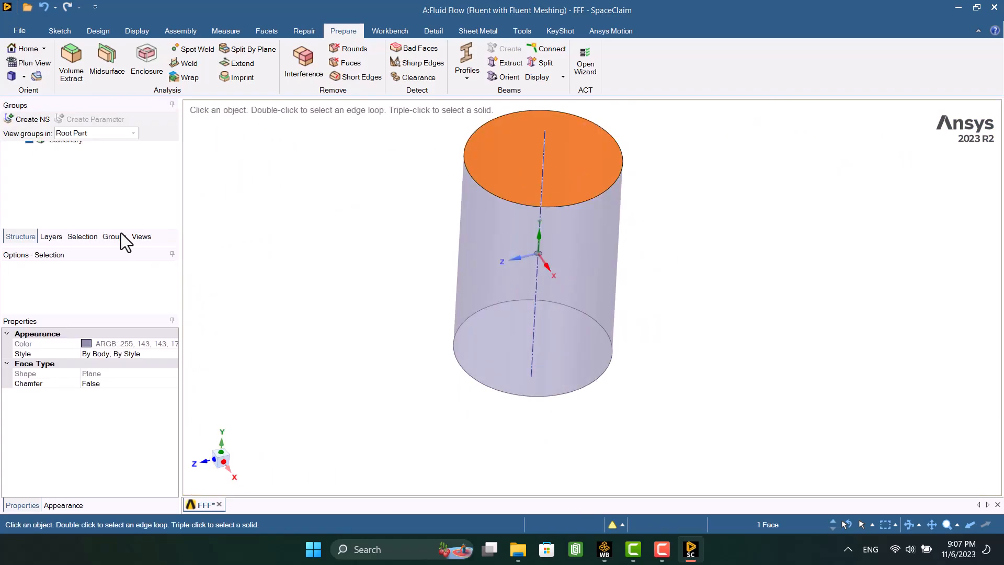
{"action": "left_click", "coordinate": [24, 122]}
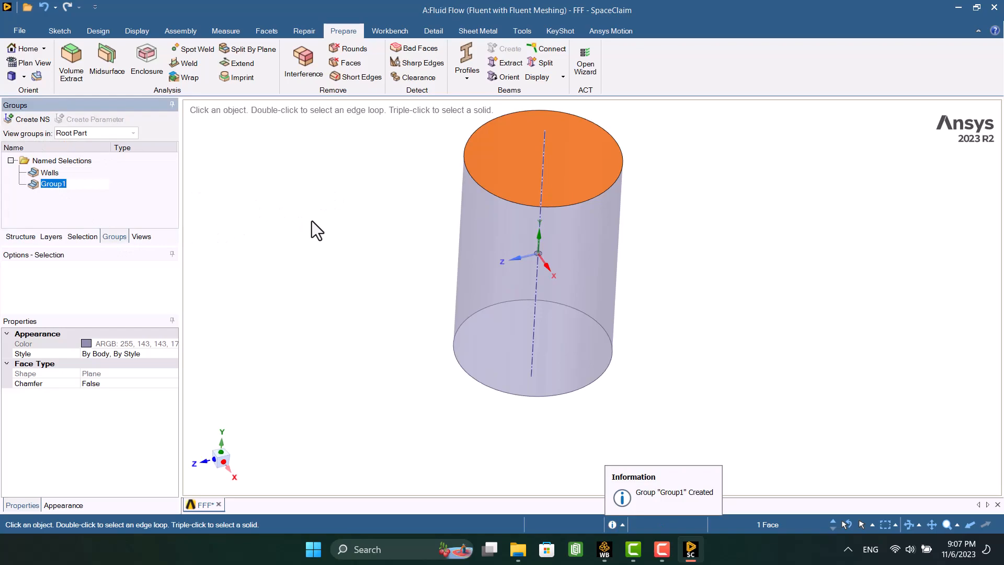
{"action": "type", "text": "Inlet"}
{"action": "left_click", "coordinate": [312, 221]}
Create a named selection called Outlet from the outer cylinder's side face and lower end face
{"action": "left_click", "coordinate": [492, 296]}
{"action": "middle_click_drag", "start_coordinate": [454, 334], "coordinate": [474, 330]}
{"action": "left_click", "coordinate": [481, 347], "text": "ctrl"}
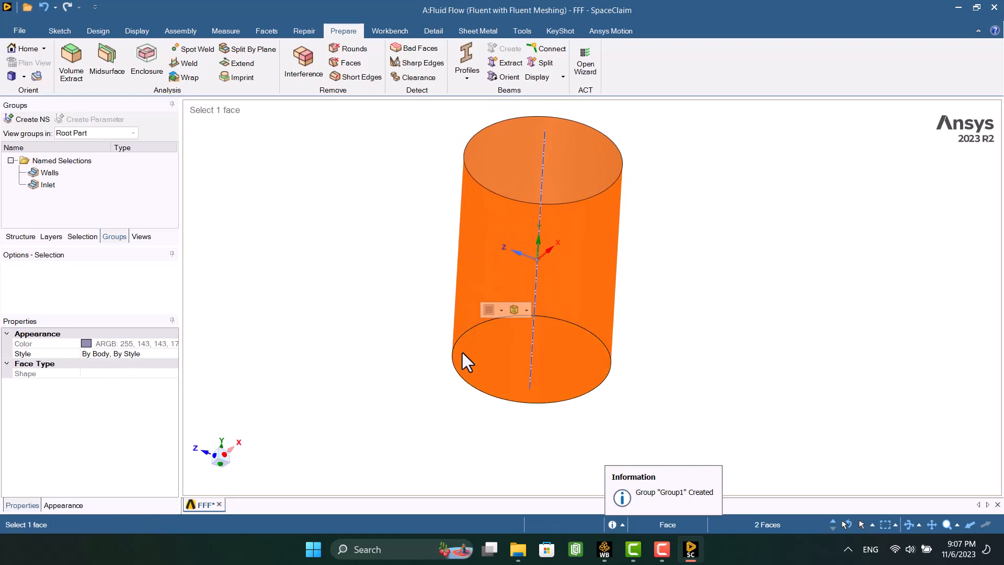
{"action": "left_click", "coordinate": [23, 120]}
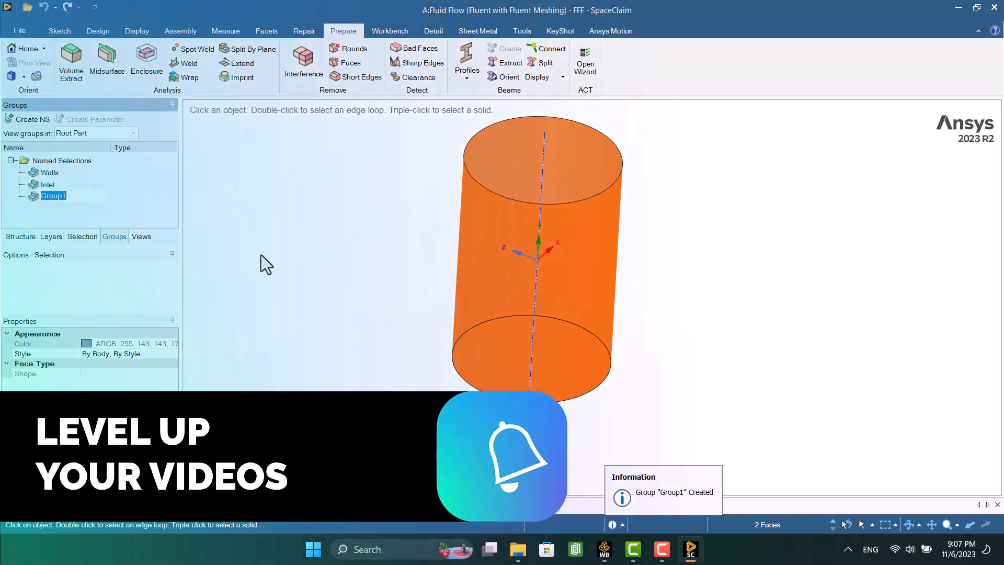
{"action": "type", "text": "Outlet"}
{"action": "key", "text": "Return"}
{"action": "key", "text": "Escape"}
Check which faces belong to the Walls, Inlet and Outlet named selections
{"action": "middle_click_drag", "start_coordinate": [261, 255], "coordinate": [287, 354]}
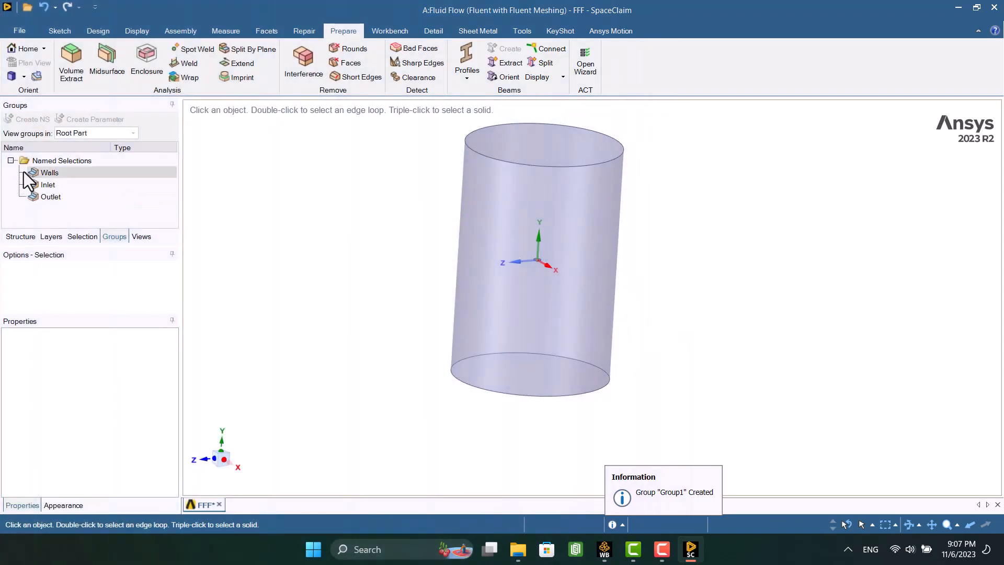
{"action": "left_click", "coordinate": [23, 171]}
{"action": "scroll", "coordinate": [542, 256], "scroll_direction": "up", "scroll_amount": 5}
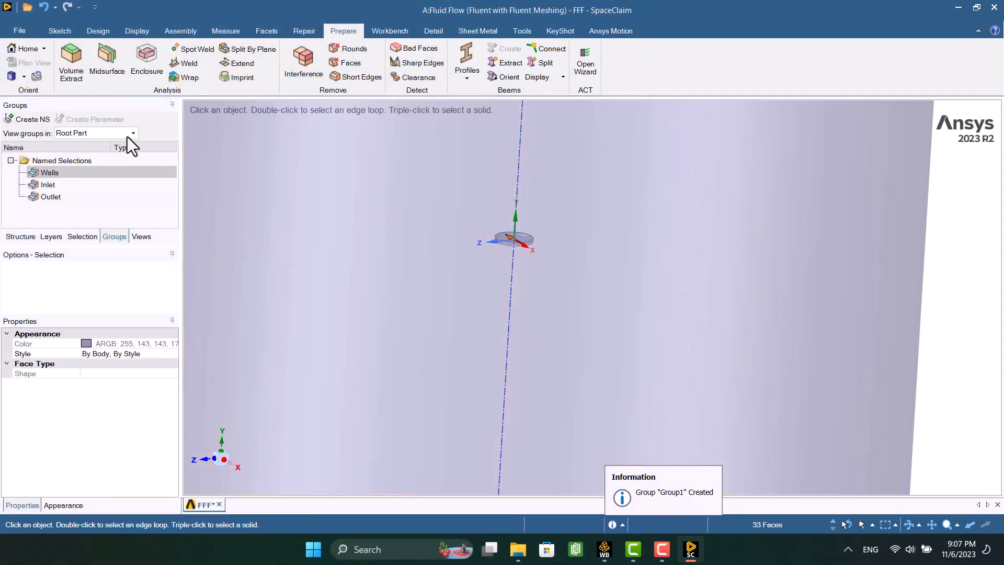
{"action": "left_click", "coordinate": [62, 185]}
{"action": "scroll", "coordinate": [319, 132], "scroll_direction": "down", "scroll_amount": 5}
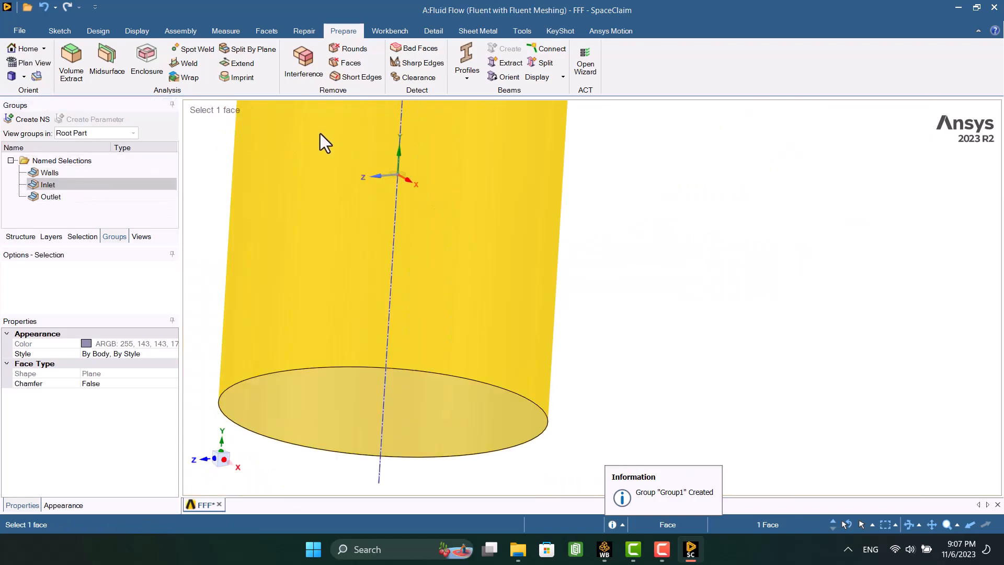
{"action": "scroll", "coordinate": [321, 135], "scroll_direction": "down", "scroll_amount": 4}
{"action": "left_click", "coordinate": [782, 186]}
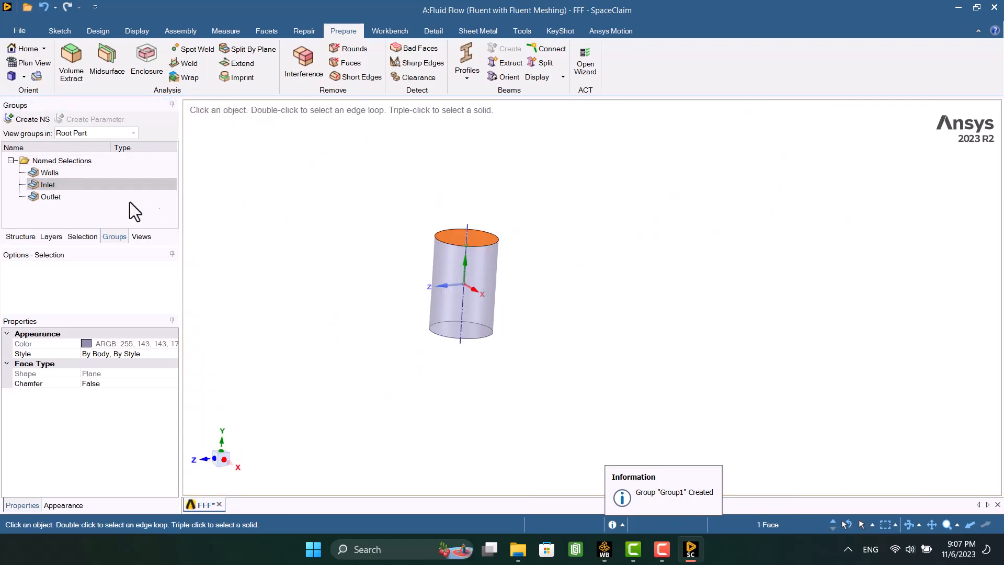
{"action": "left_click", "coordinate": [52, 196]}
{"action": "middle_click_drag", "start_coordinate": [340, 269], "coordinate": [365, 302]}
{"action": "left_click", "coordinate": [403, 287]}
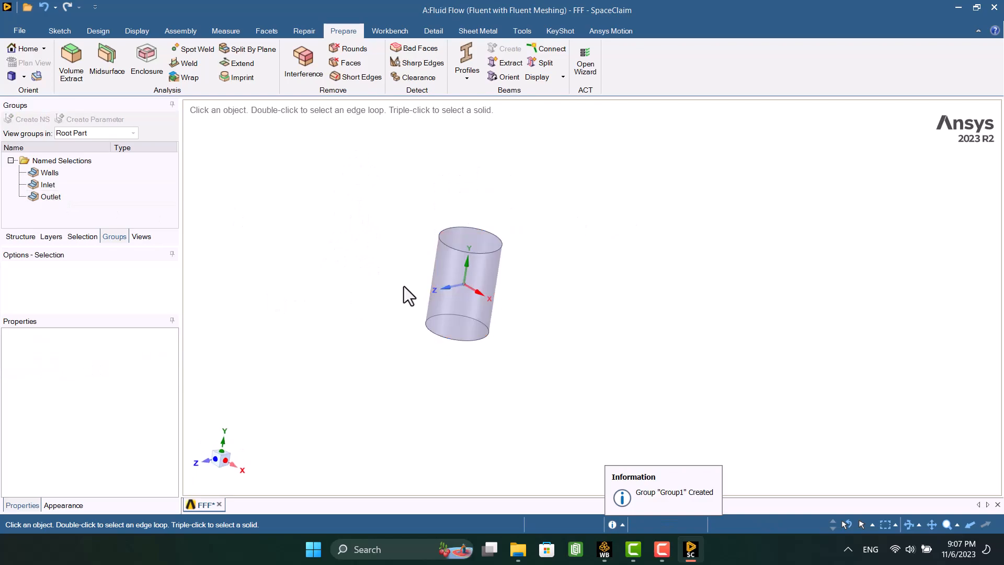
Share all coincident topology between the Rotating and Stationary bodies
{"action": "left_click", "coordinate": [391, 31]}
{"action": "scroll", "coordinate": [433, 306], "scroll_direction": "up", "scroll_amount": 5}
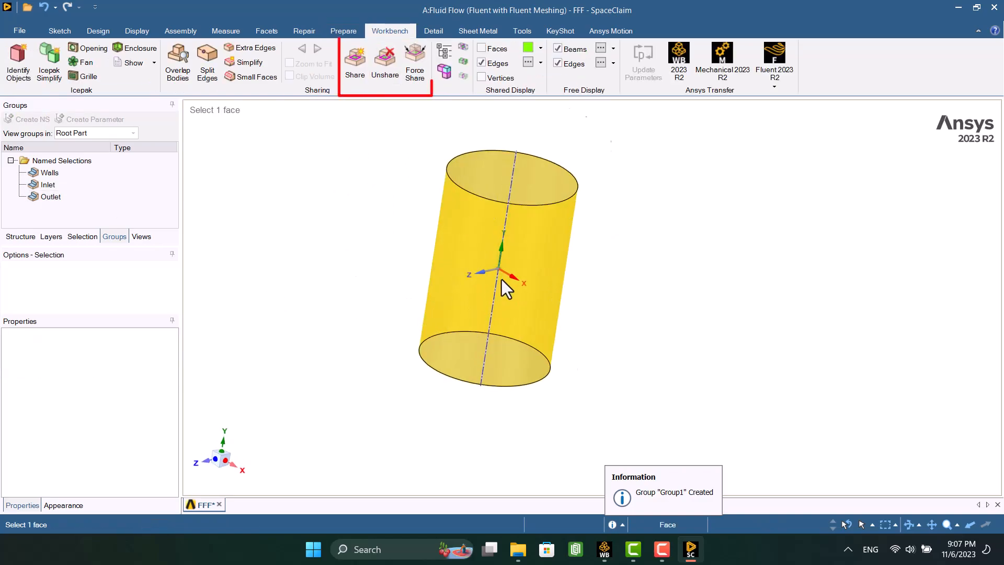
{"action": "left_click", "coordinate": [355, 62]}
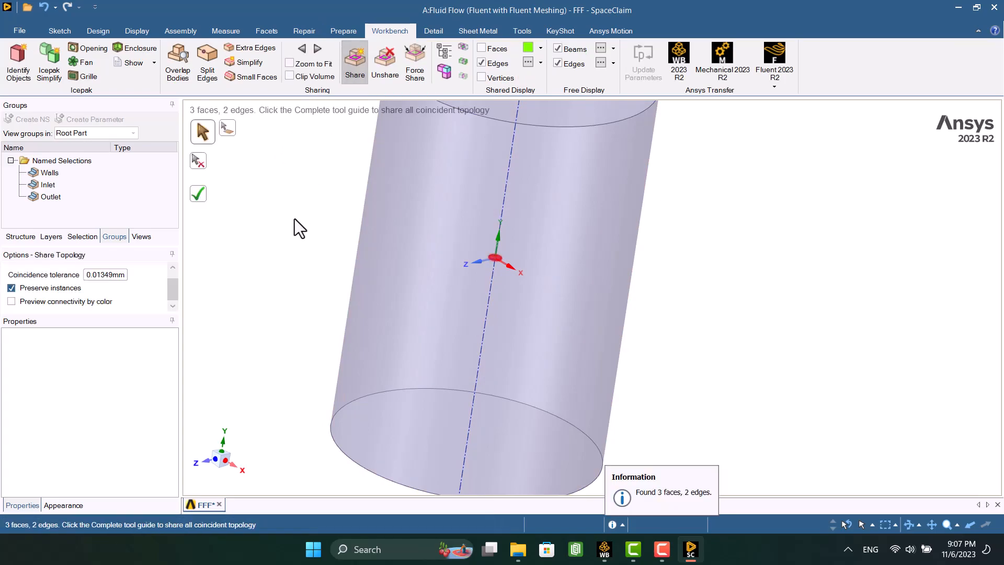
{"action": "left_click", "coordinate": [205, 189]}
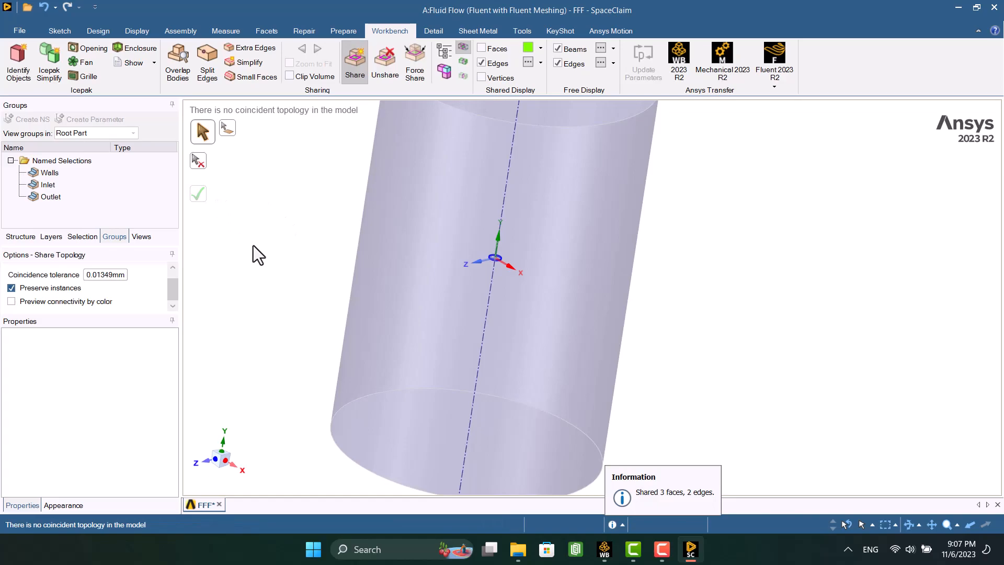
{"action": "key", "text": "Escape"}
{"action": "middle_click_drag", "start_coordinate": [253, 244], "coordinate": [240, 275]}
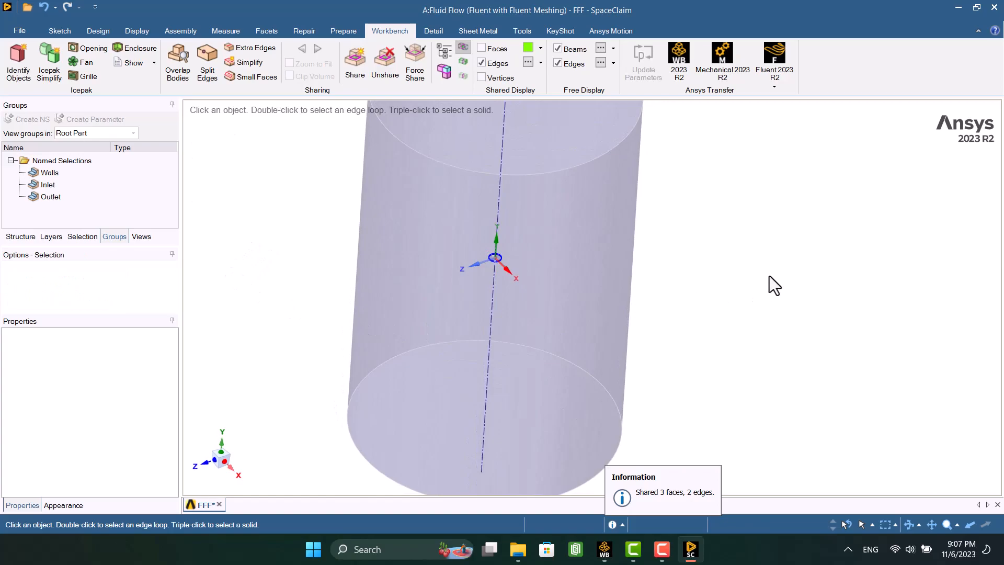
Switch to Workbench, launch Fluent Meshing from the Mesh cell with 6 meshing processes, and import the geometry as a single file
{"action": "left_click", "coordinate": [992, 12]}
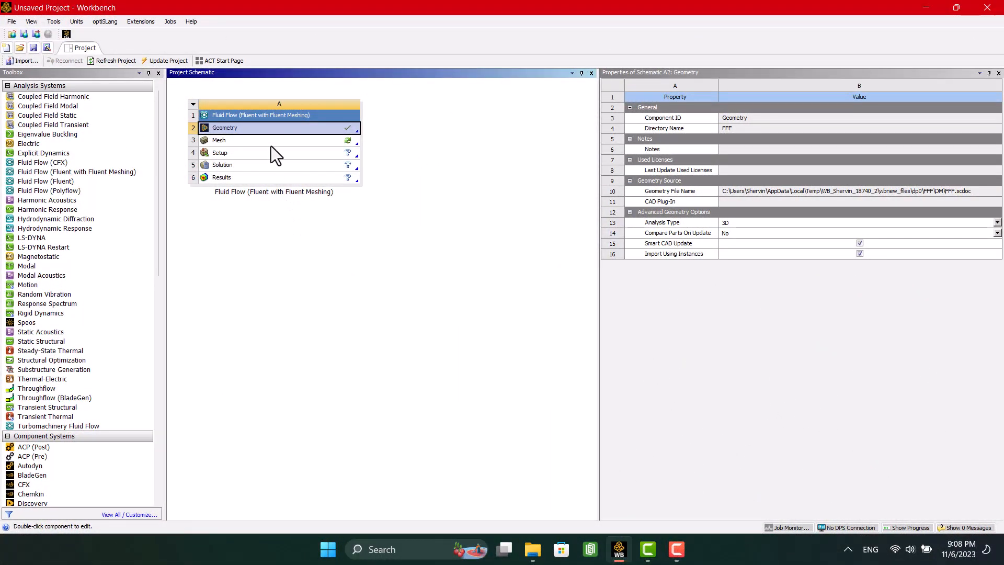
{"action": "double_click", "coordinate": [271, 145]}
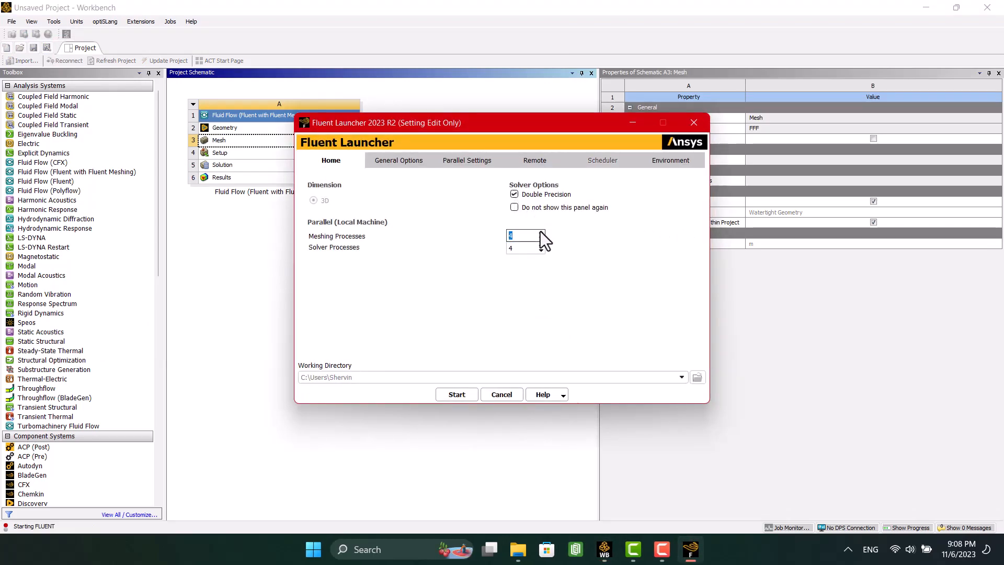
{"action": "left_click", "coordinate": [446, 396]}
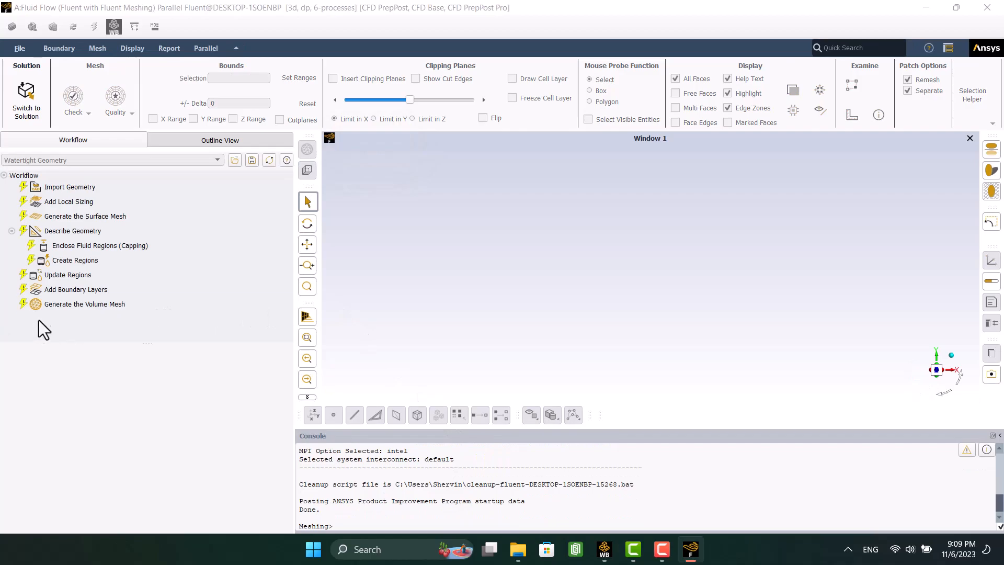
{"action": "left_click", "coordinate": [32, 186]}
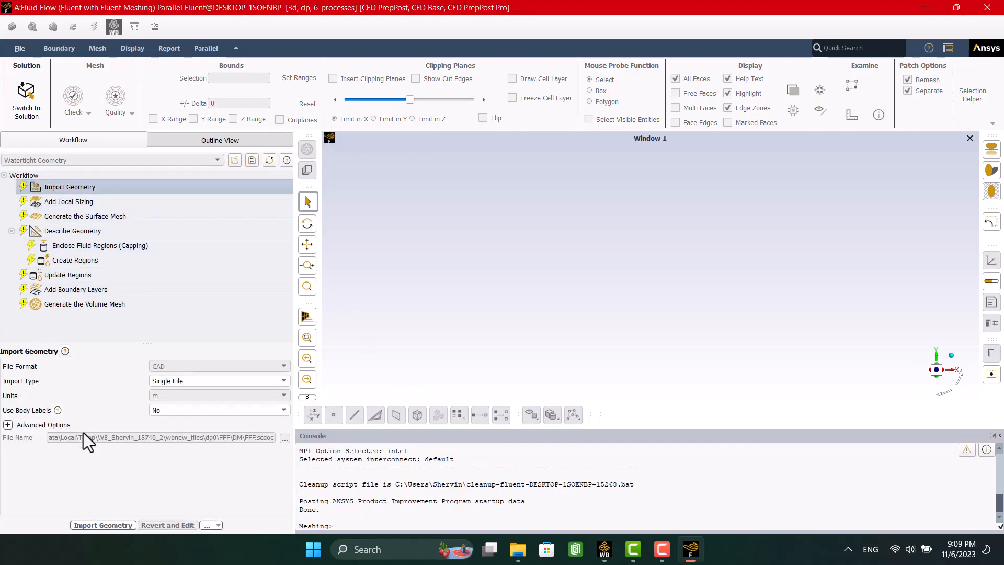
{"action": "left_click", "coordinate": [89, 524]}
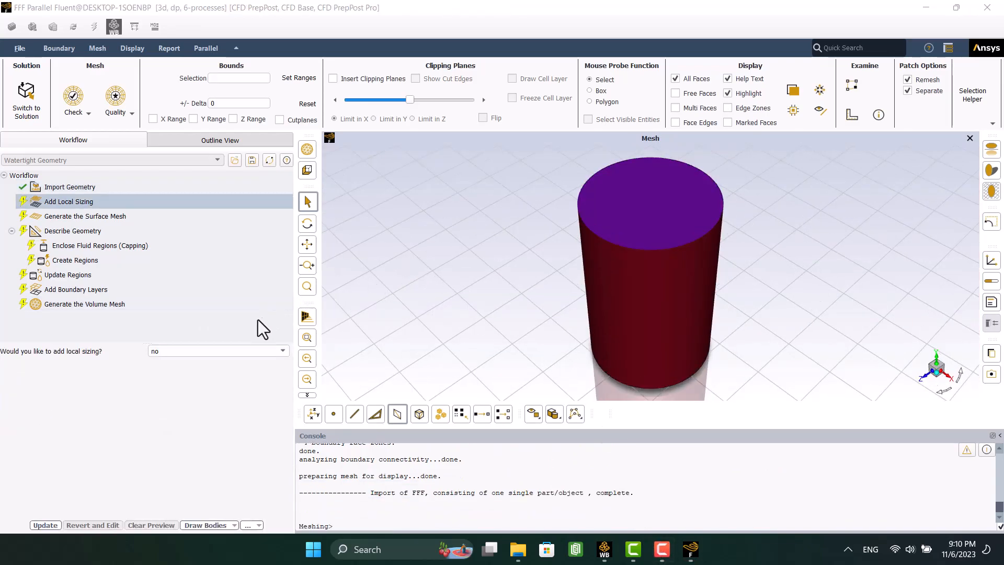
Add a local face sizing on the rotating label with growth rate 1.1 and target mesh size 0.003 m
{"action": "left_click", "coordinate": [168, 352]}
{"action": "left_click", "coordinate": [166, 362]}
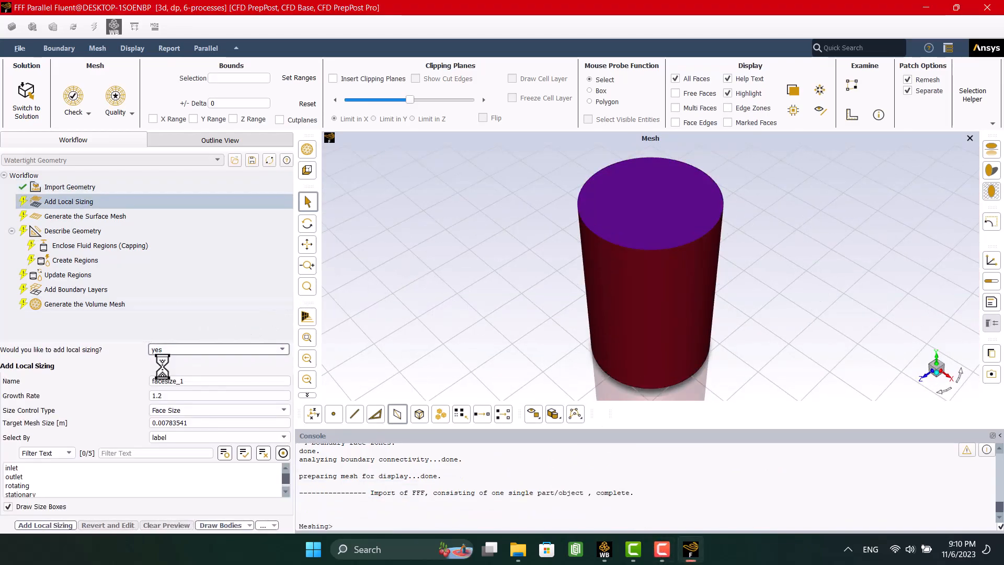
{"action": "left_click", "coordinate": [79, 485]}
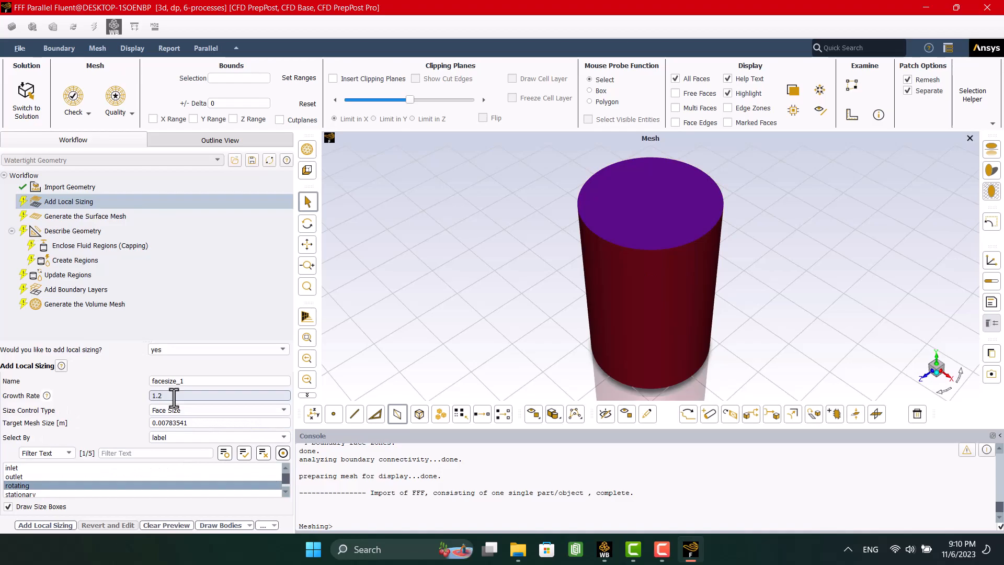
{"action": "left_click_drag", "start_coordinate": [197, 424], "coordinate": [165, 426]}
{"action": "type", "text": "3"}
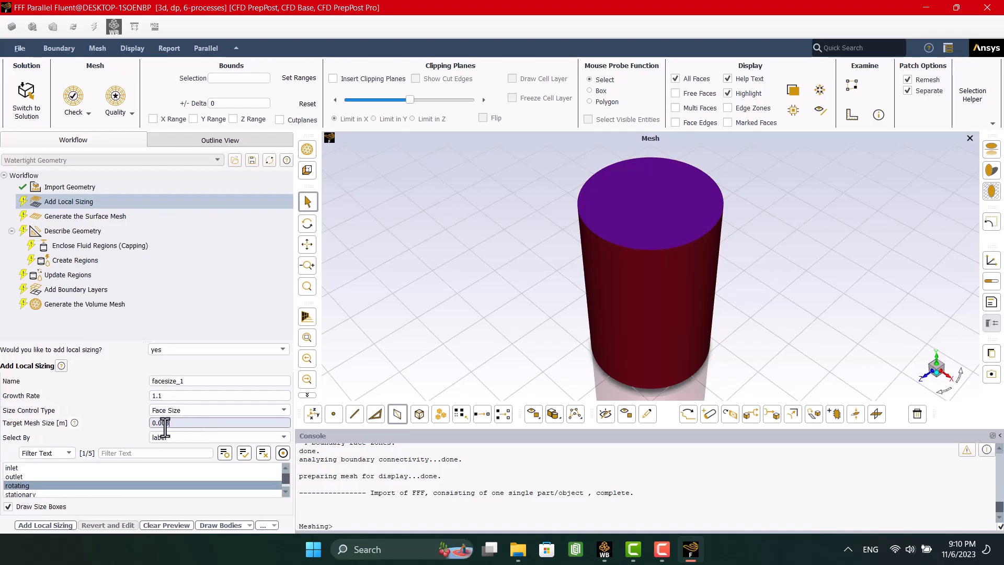
{"action": "left_click", "coordinate": [46, 525]}
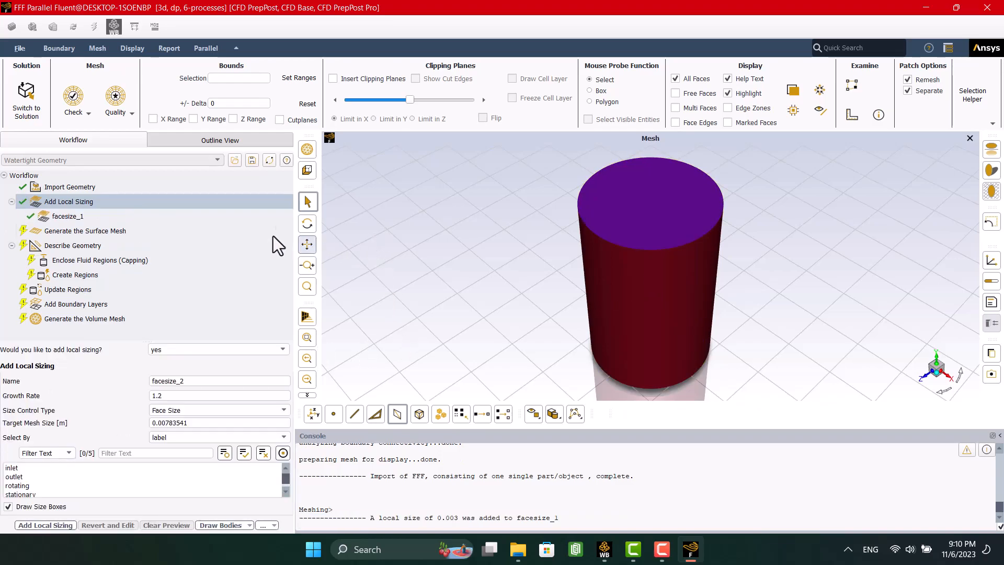
Generate the surface mesh with minimum size 0.0005 m, maximum size 0.2 m, curvature normal angle 14 degrees and 2 cells per gap
{"action": "left_click", "coordinate": [121, 232]}
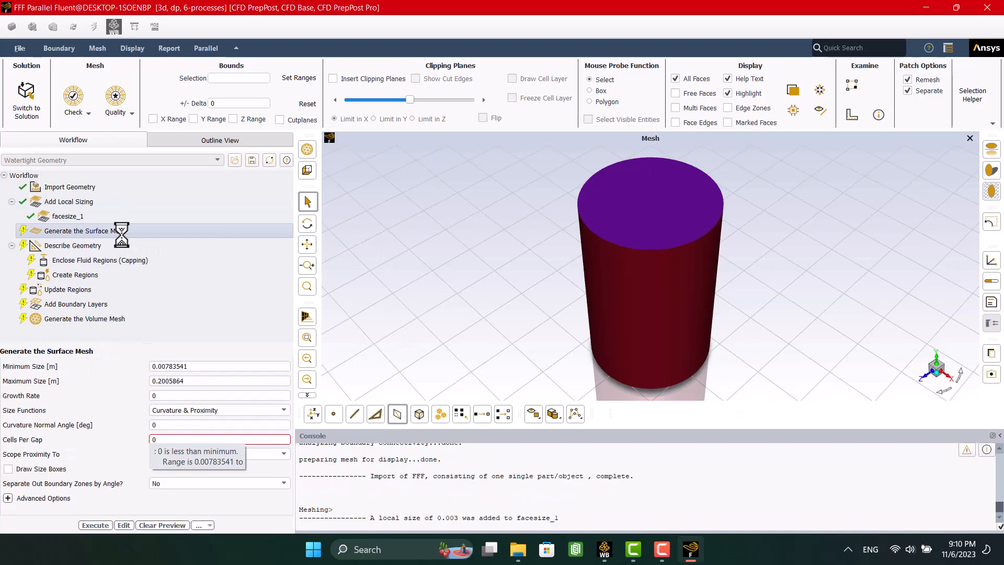
{"action": "left_click_drag", "start_coordinate": [188, 381], "coordinate": [171, 381]}
{"action": "key", "text": "BackSpace"}
{"action": "key", "text": "BackSpace"}
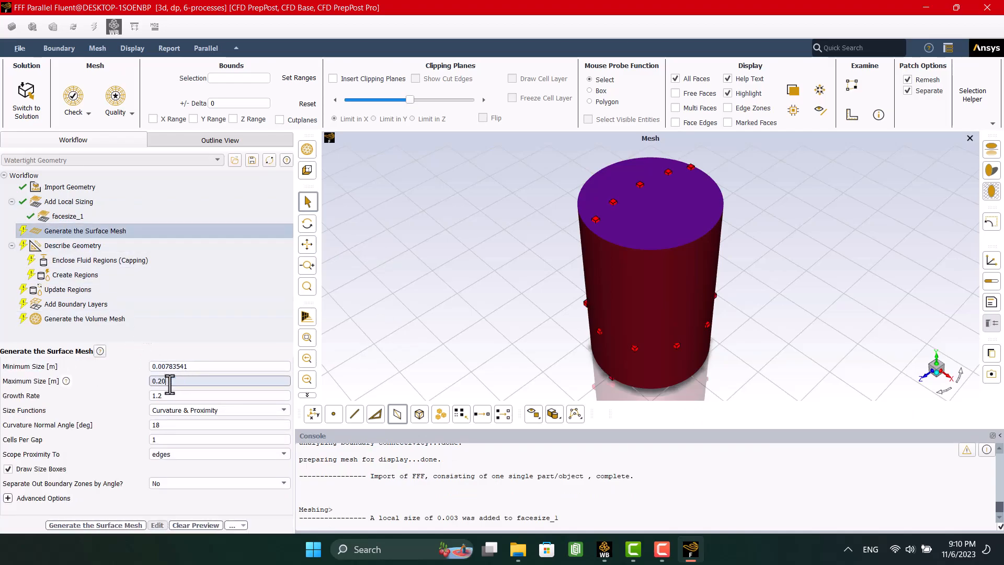
{"action": "left_click_drag", "start_coordinate": [206, 367], "coordinate": [170, 367]}
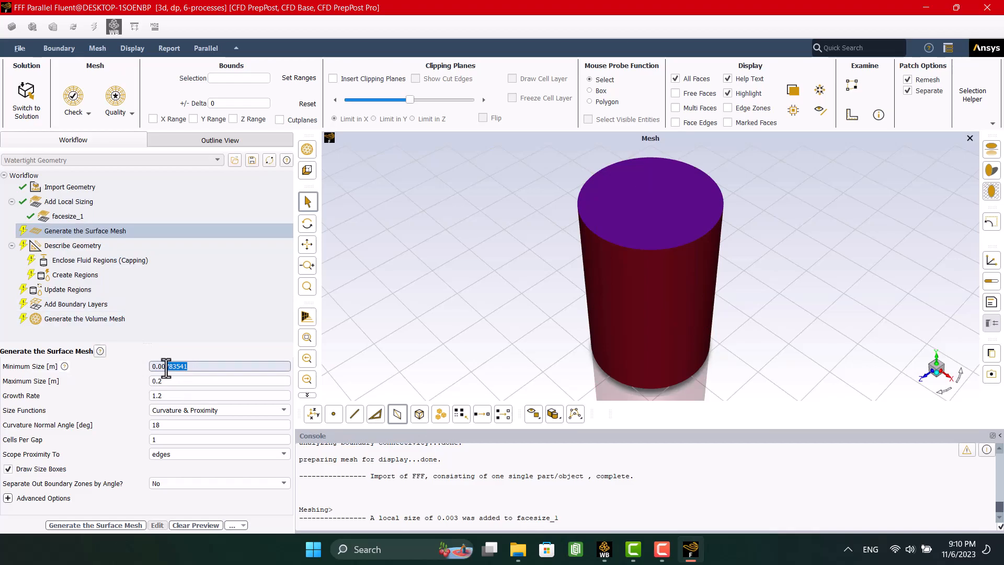
{"action": "type", "text": "05"}
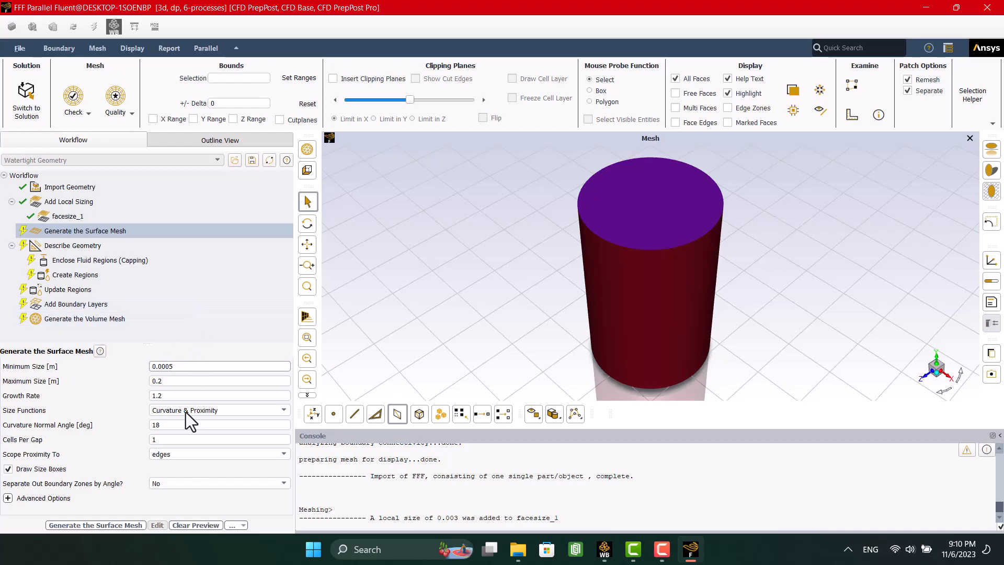
{"action": "left_click", "coordinate": [181, 425]}
{"action": "type", "text": "4"}
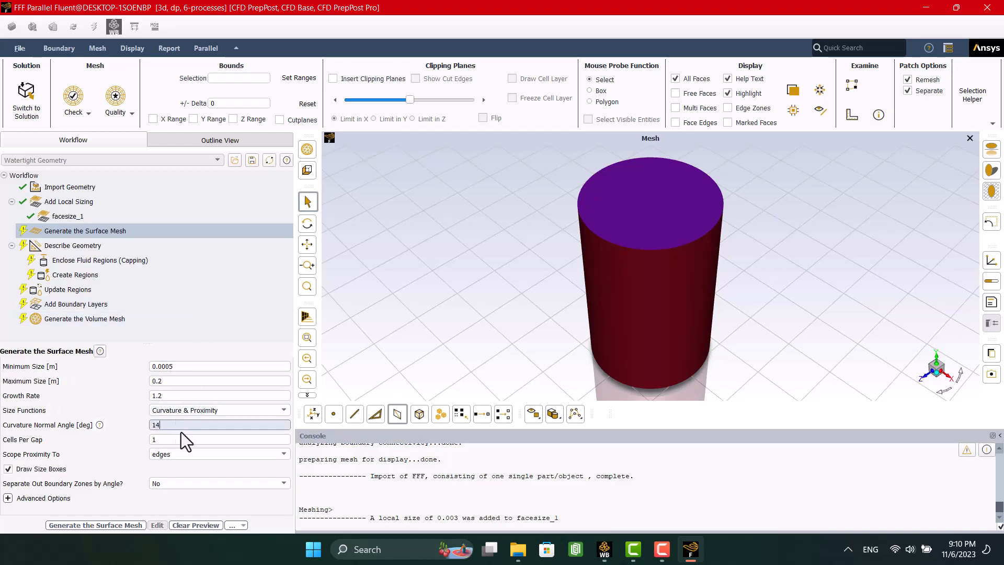
{"action": "left_click", "coordinate": [178, 440]}
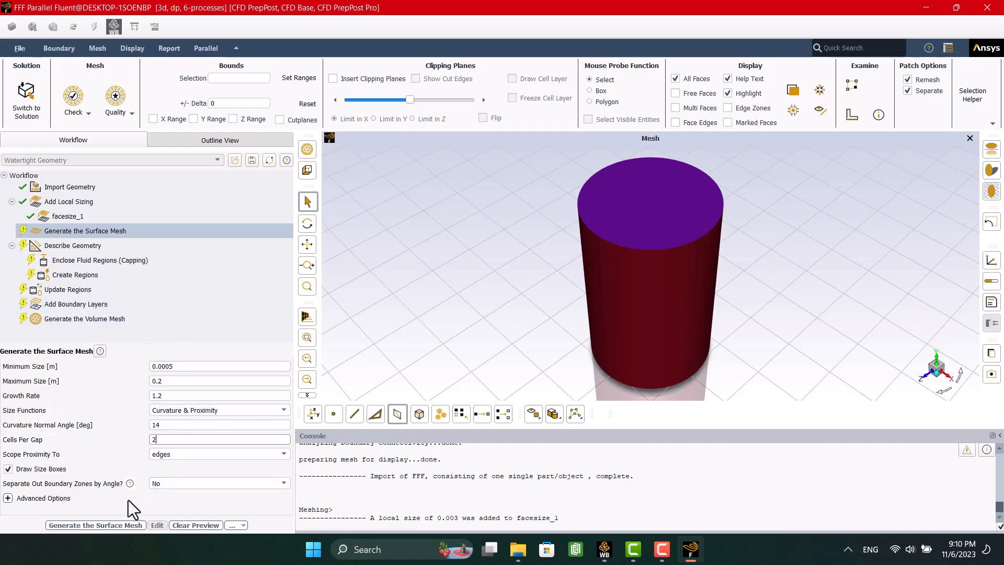
{"action": "left_click", "coordinate": [80, 524]}
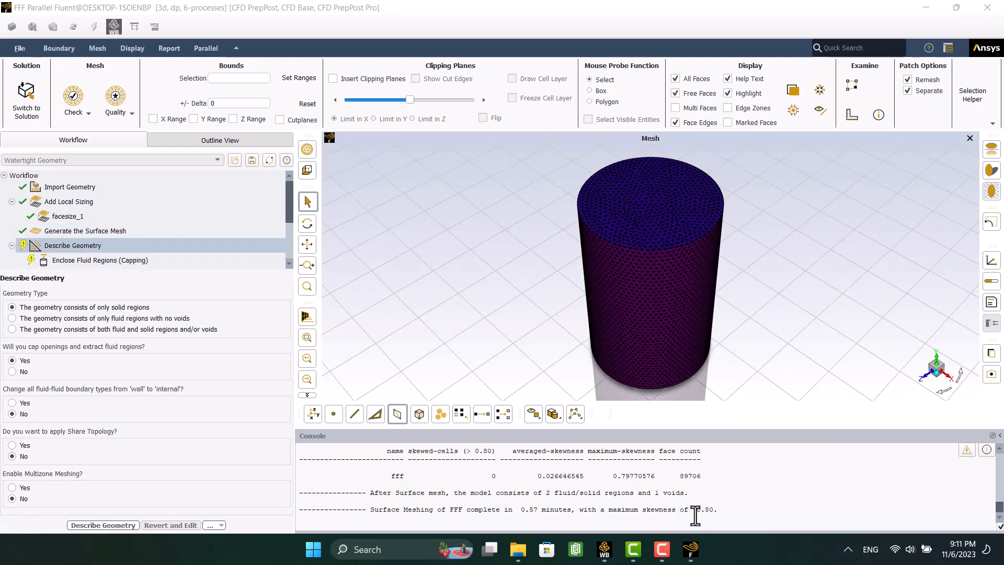
Describe the geometry as only fluid regions with no voids, changing fluid-fluid boundaries from wall to internal
{"action": "left_click", "coordinate": [78, 319]}
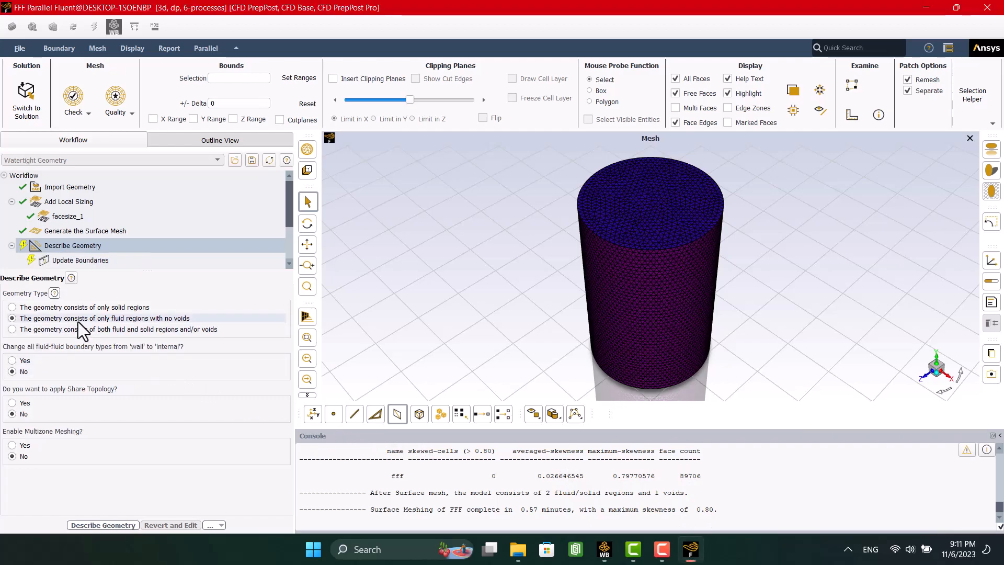
{"action": "left_click", "coordinate": [48, 403]}
{"action": "left_click", "coordinate": [90, 524]}
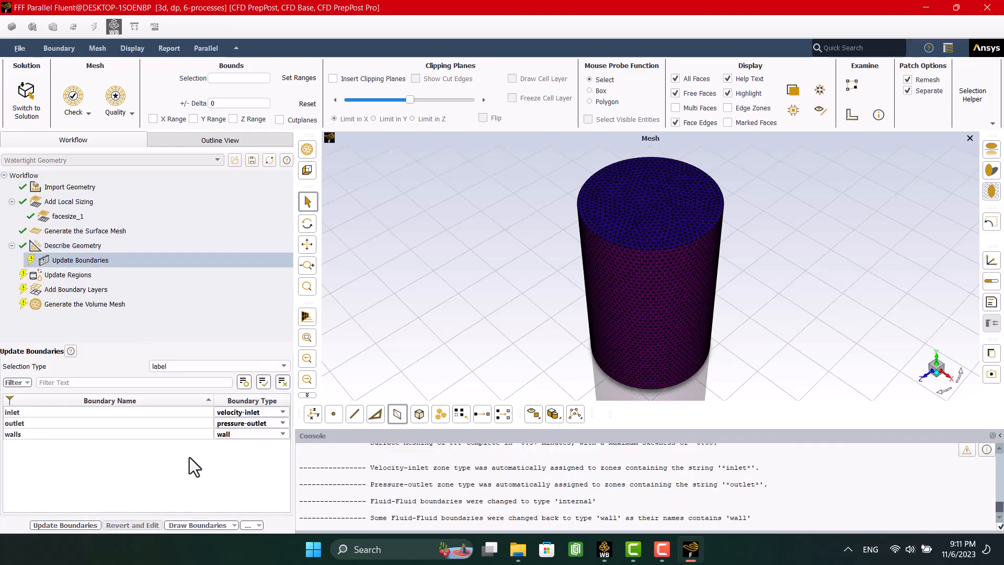
Set the inlet's boundary type to pressure-outlet and update the boundaries
{"action": "left_click", "coordinate": [224, 413]}
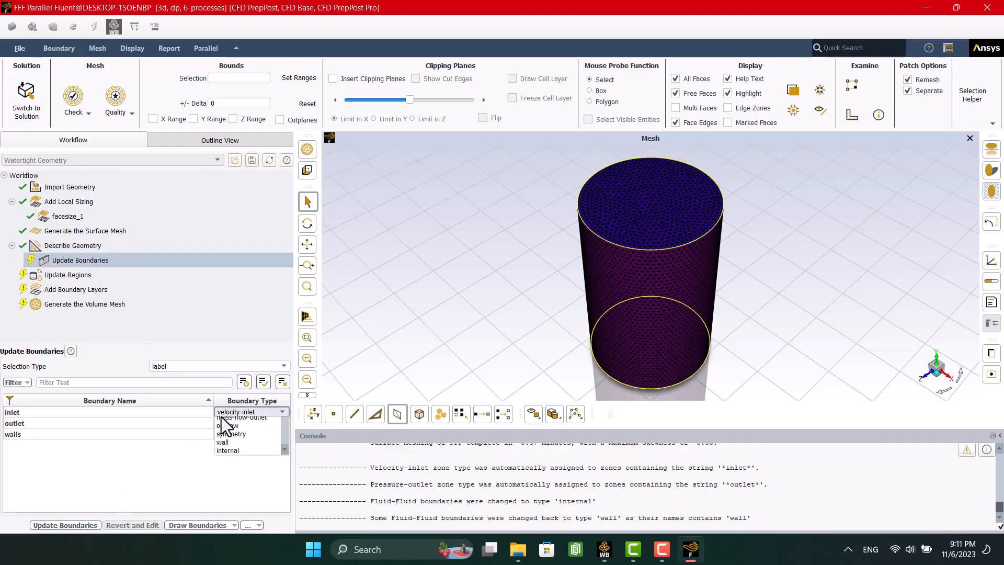
{"action": "left_click", "coordinate": [228, 430]}
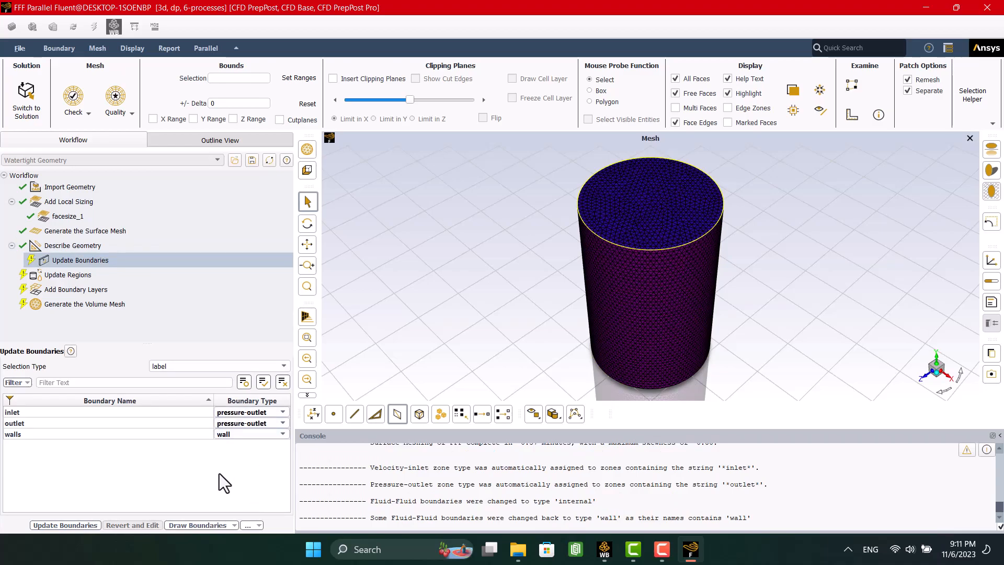
{"action": "left_click", "coordinate": [83, 524]}
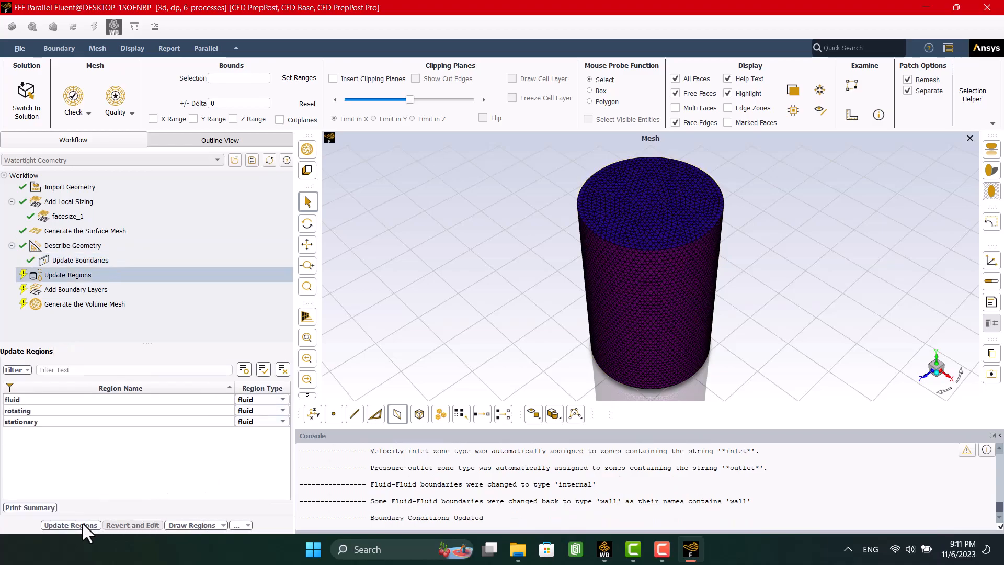
Choose the region type for the region named fluid and update the regions
{"action": "left_click", "coordinate": [248, 401]}
{"action": "left_click", "coordinate": [250, 424]}
{"action": "left_click", "coordinate": [81, 522]}
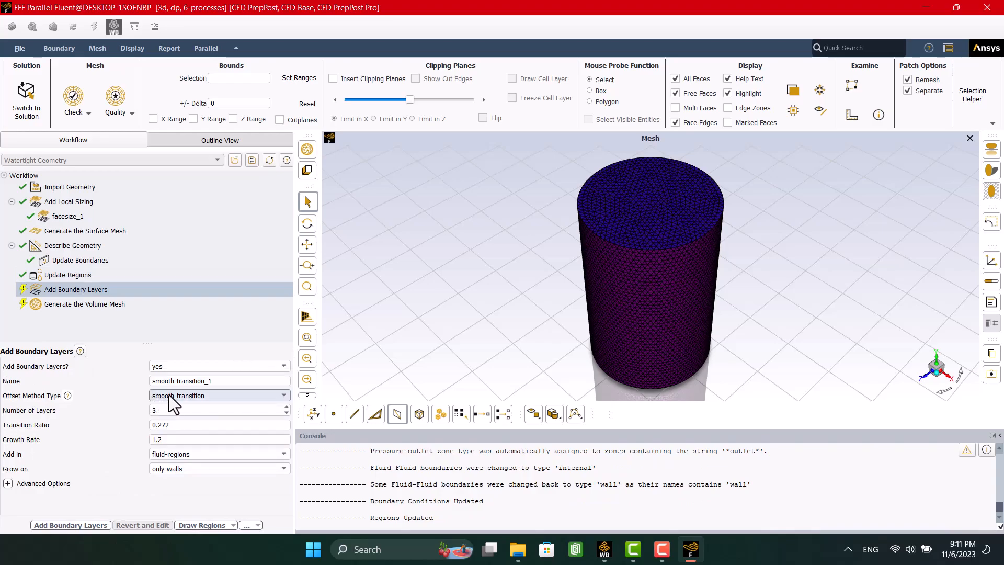
Add boundary layers using the last-ratio offset method with 6 layers and a first height of 5e-6 m
{"action": "left_click", "coordinate": [231, 395]}
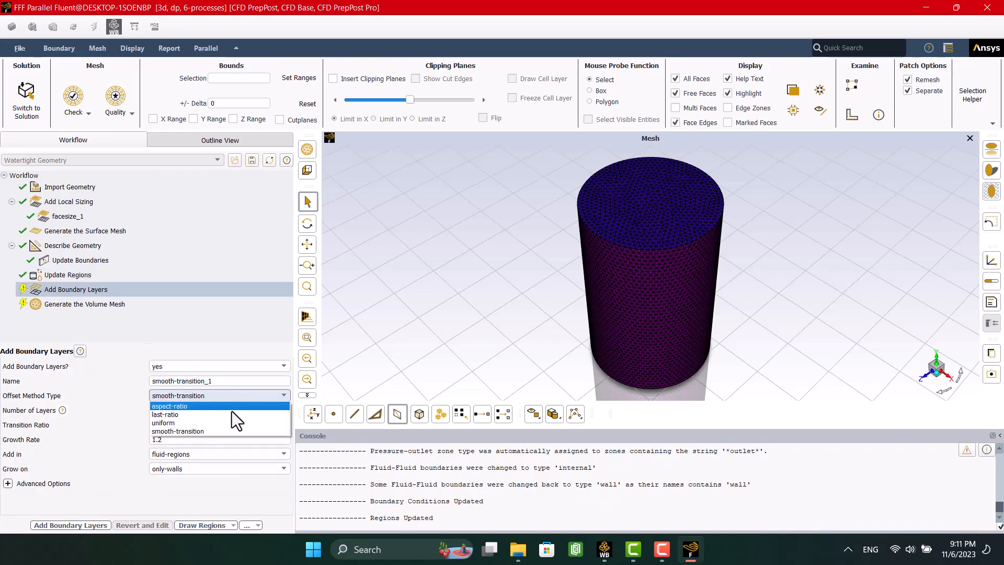
{"action": "left_click", "coordinate": [226, 415]}
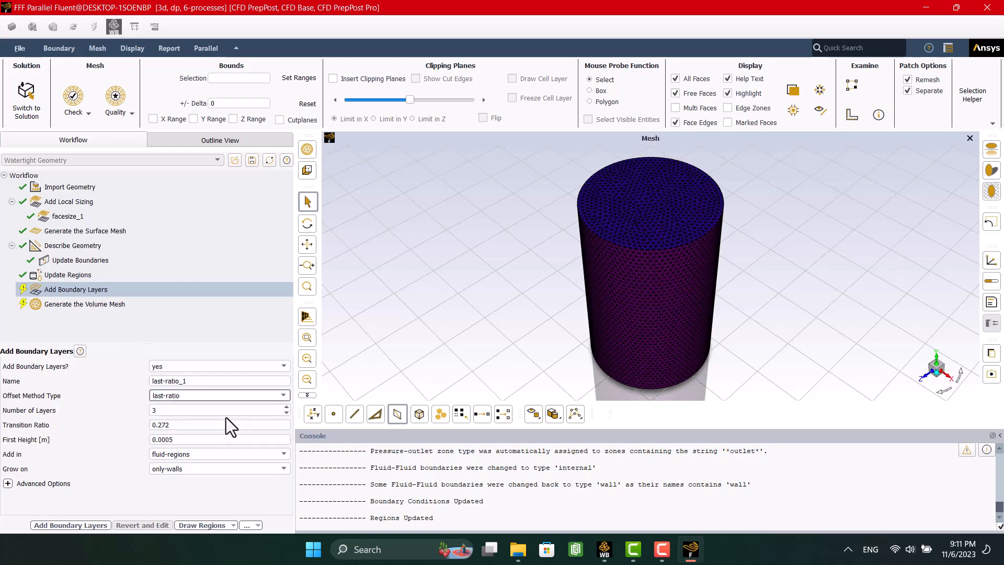
{"action": "left_click_drag", "start_coordinate": [179, 439], "coordinate": [140, 440]}
{"action": "type", "text": "5e-"}
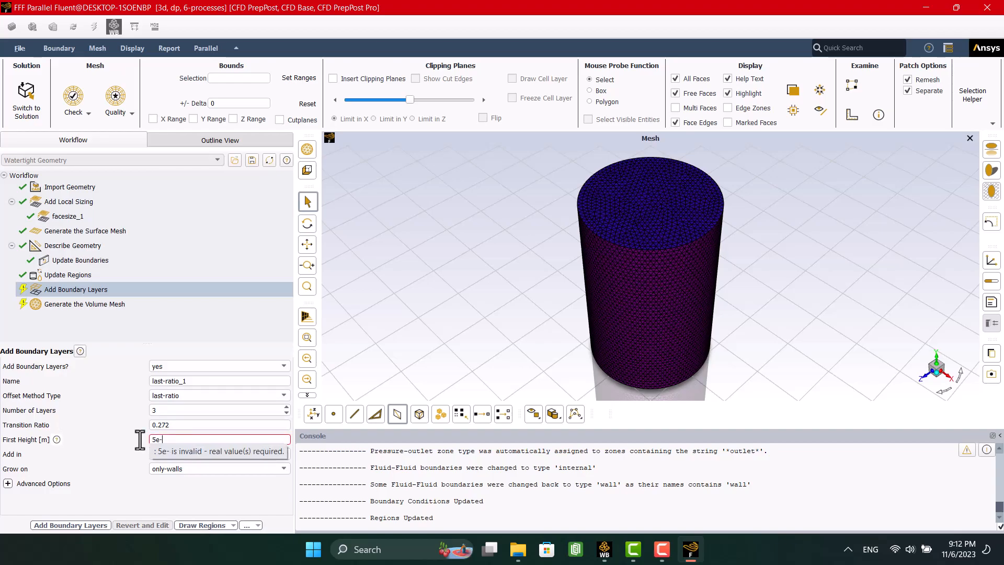
{"action": "type", "text": "06"}
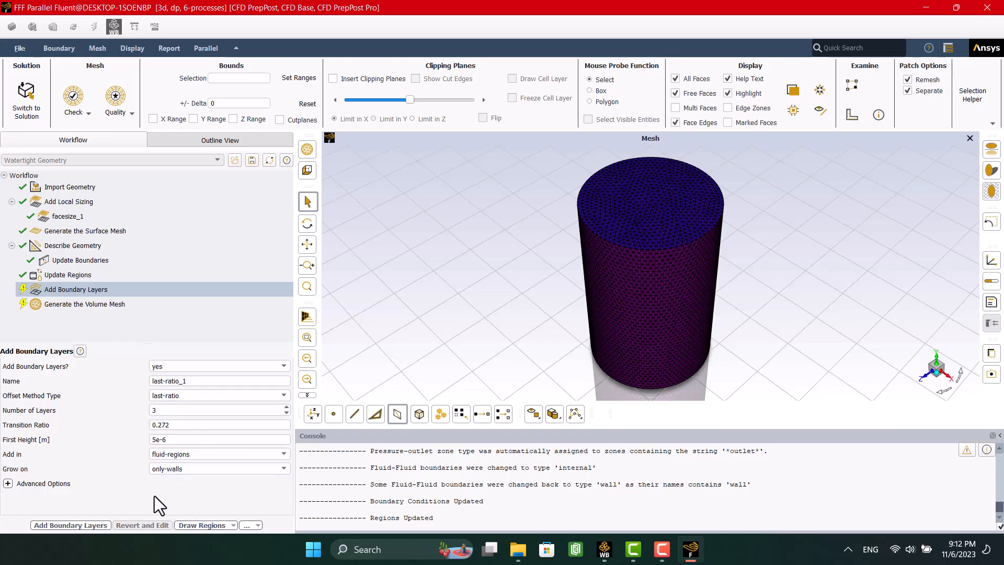
{"action": "double_click", "coordinate": [152, 410]}
{"action": "type", "text": "6"}
{"action": "left_click", "coordinate": [139, 489]}
{"action": "left_click", "coordinate": [73, 522]}
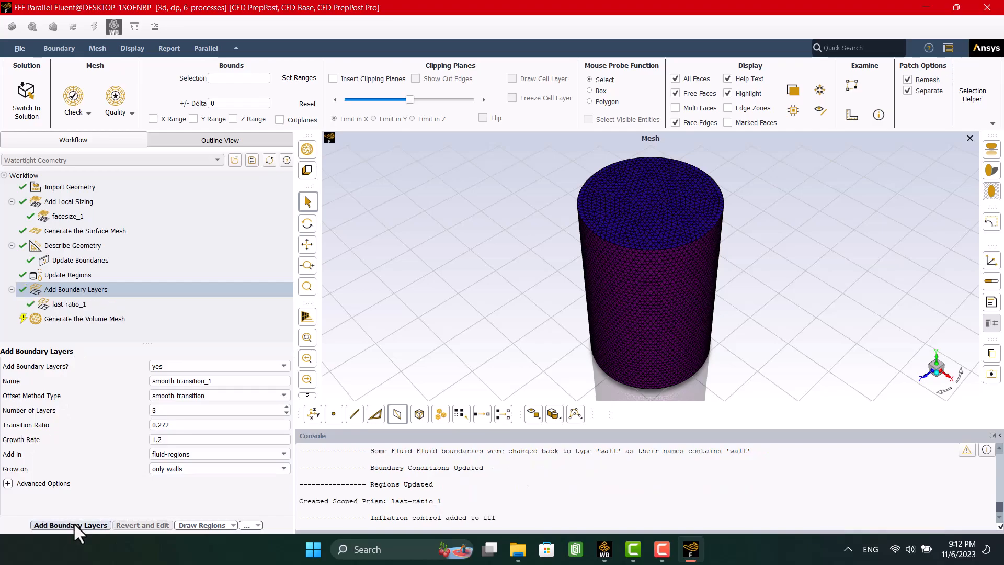
Choose poly-hexcore as the volume mesh fill and set the advanced option to avoid 1/8 octree transition to yes
{"action": "left_click", "coordinate": [200, 320]}
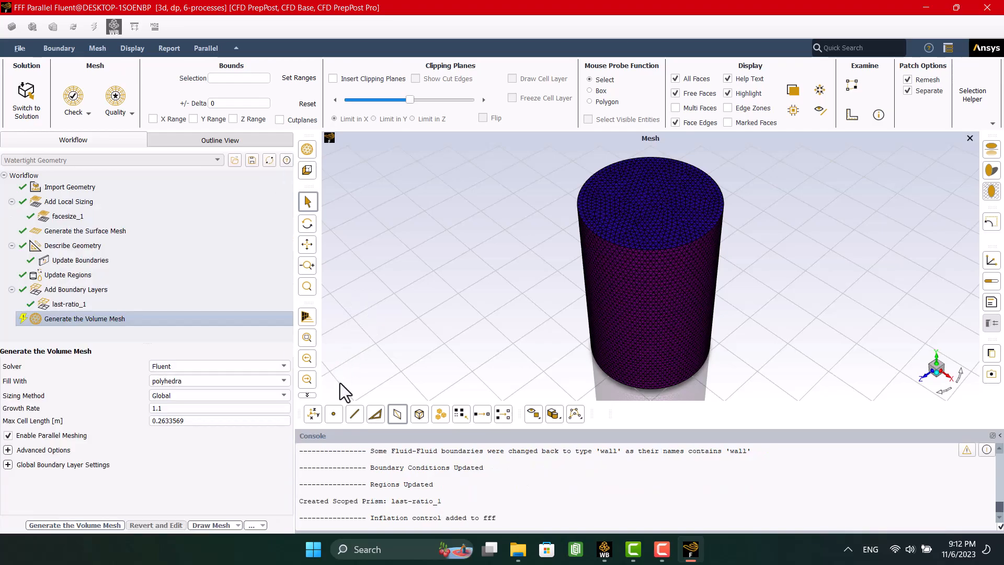
{"action": "left_click", "coordinate": [245, 381]}
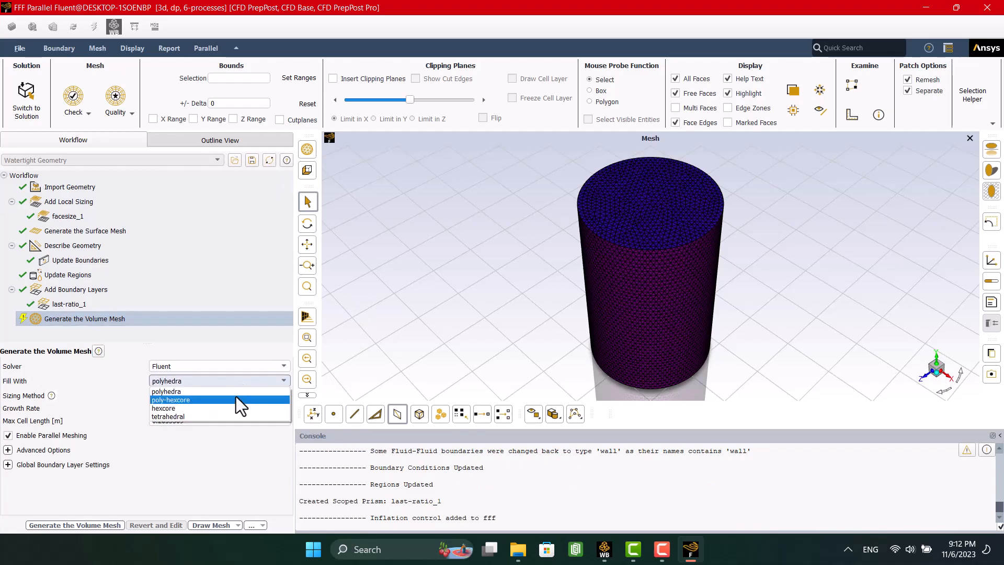
{"action": "left_click", "coordinate": [240, 396]}
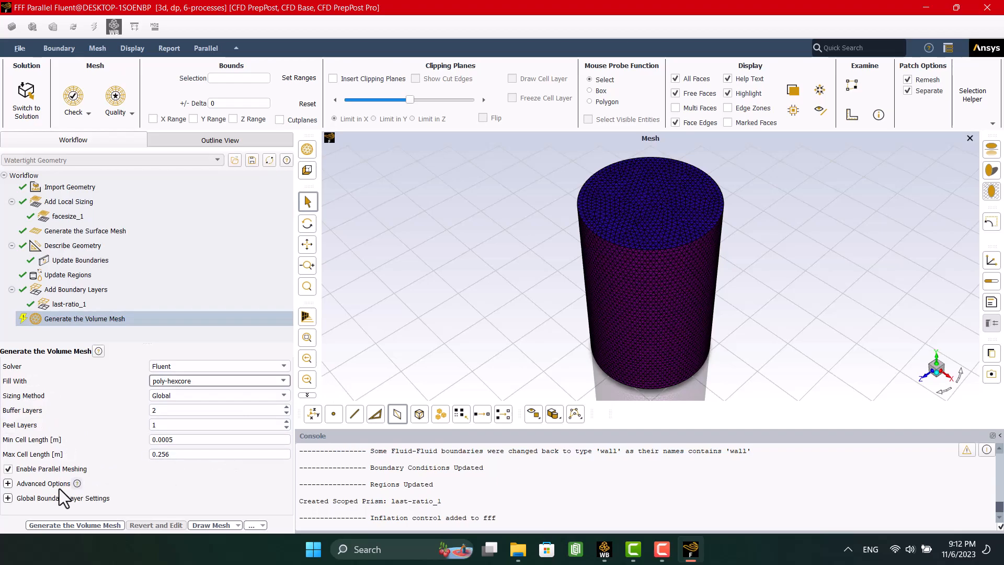
{"action": "left_click", "coordinate": [8, 483]}
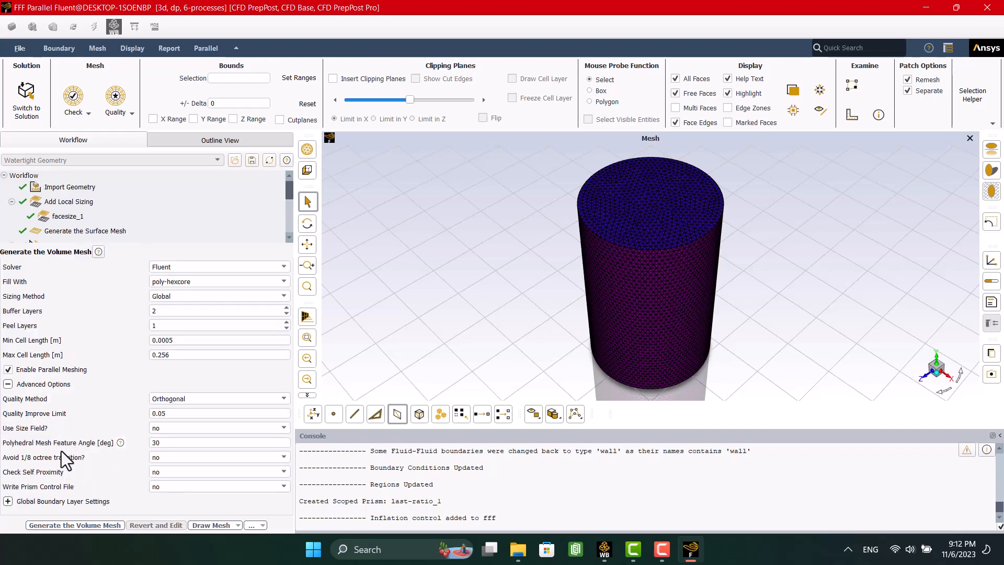
{"action": "left_click", "coordinate": [157, 459]}
{"action": "left_click", "coordinate": [157, 467]}
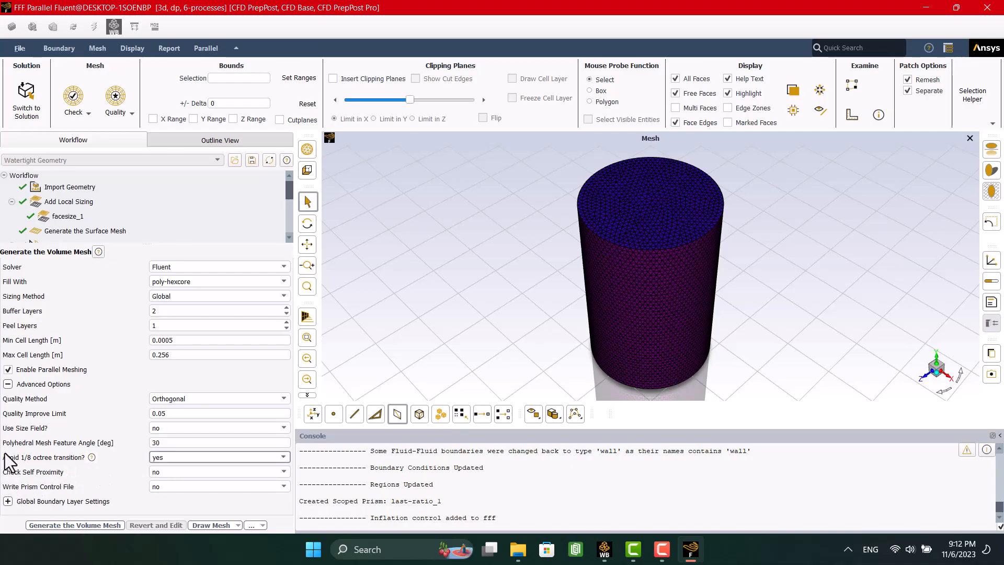
{"action": "left_click", "coordinate": [8, 384]}
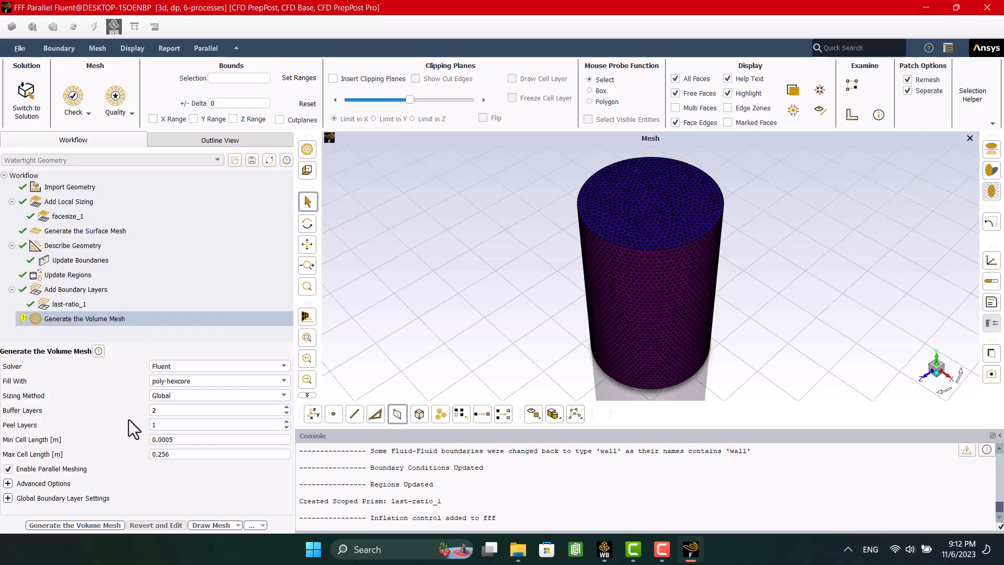
Set the buffer layers to 4, generate the volume mesh and review its quality report in the console
{"action": "mouse_move", "coordinate": [49, 410]}
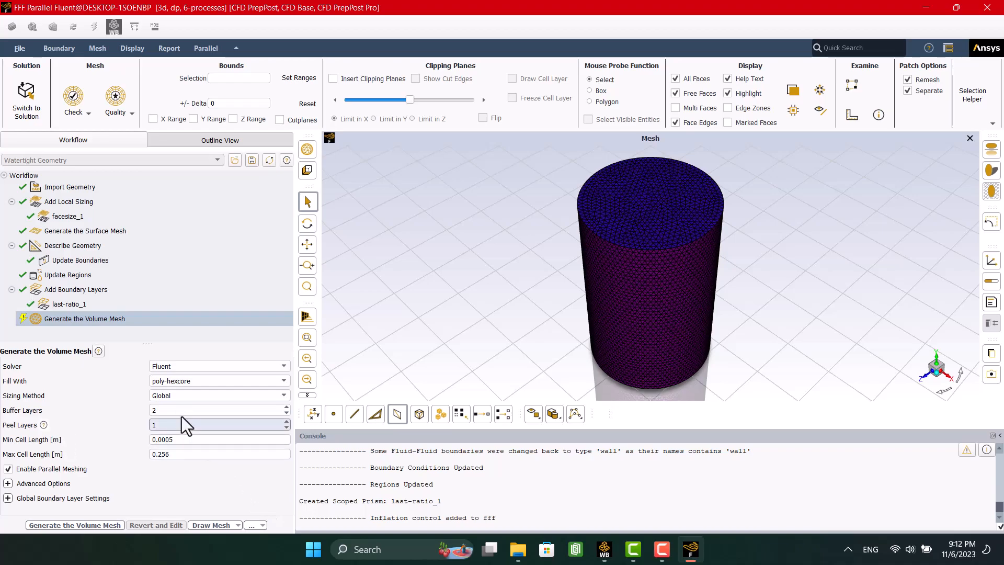
{"action": "left_click_drag", "start_coordinate": [176, 410], "coordinate": [144, 407]}
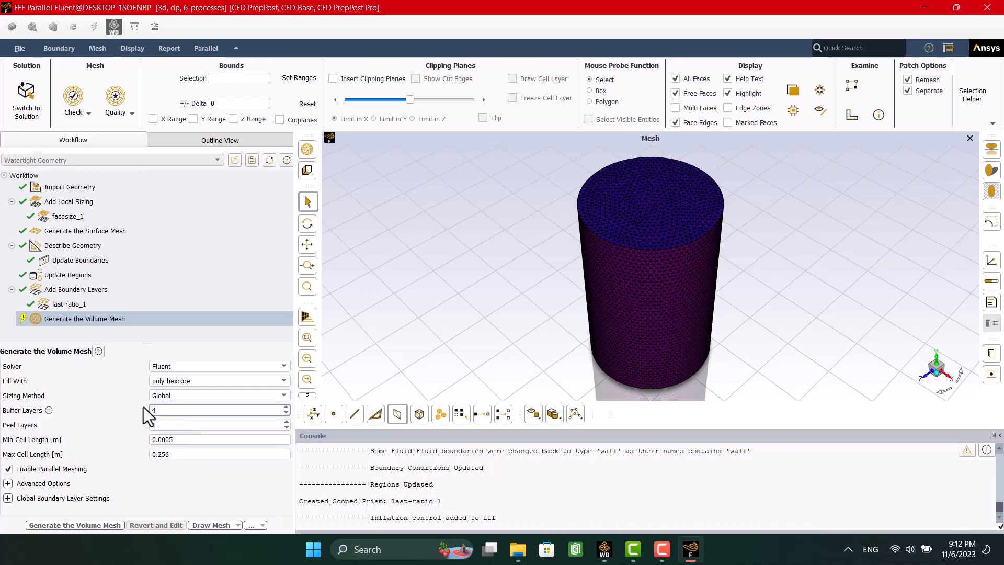
{"action": "left_click", "coordinate": [185, 497]}
{"action": "left_click", "coordinate": [92, 525]}
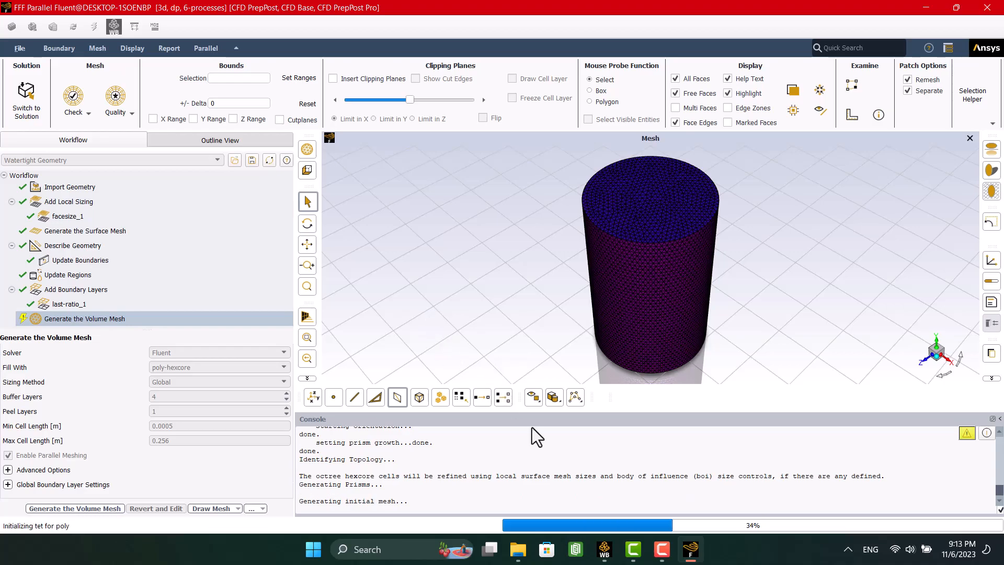
{"action": "left_click", "coordinate": [662, 549]}
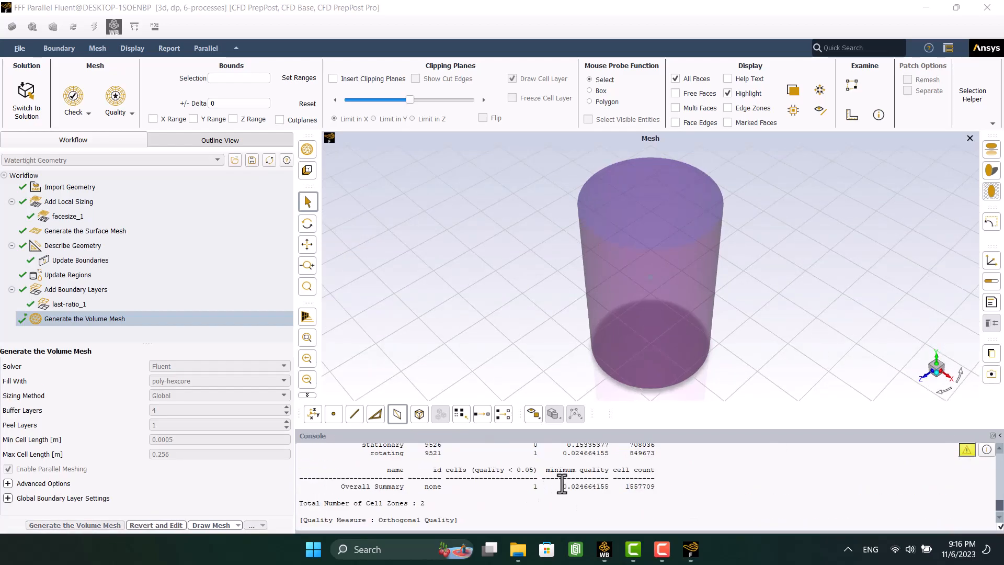
{"action": "scroll", "coordinate": [654, 276], "scroll_direction": "up", "scroll_amount": 5}
{"action": "scroll", "coordinate": [652, 293], "scroll_direction": "down", "scroll_amount": 5}
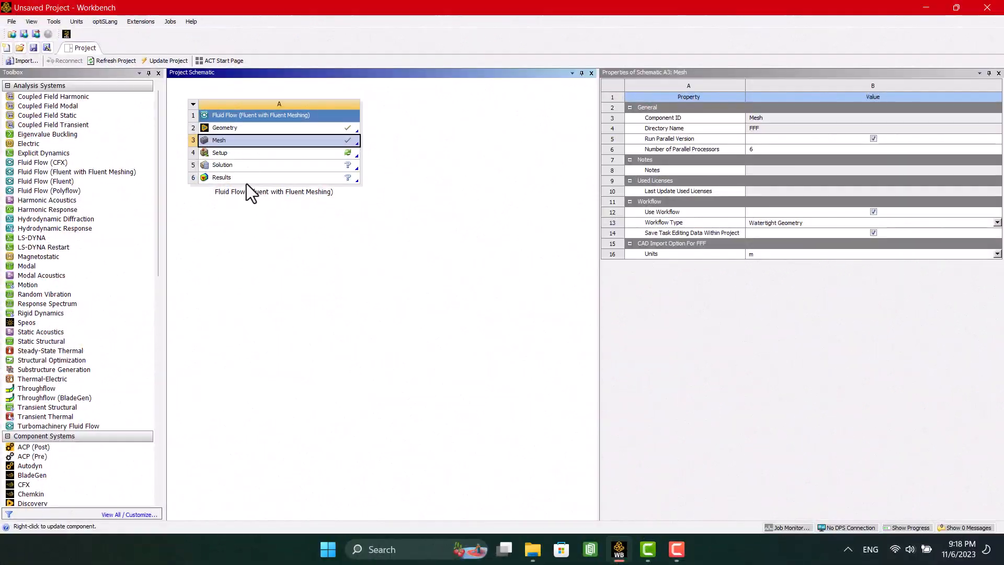
Switch to the Fluent solver from the project's Setup cell, launching it in double precision with 6 solver processes
{"action": "left_click", "coordinate": [249, 156]}
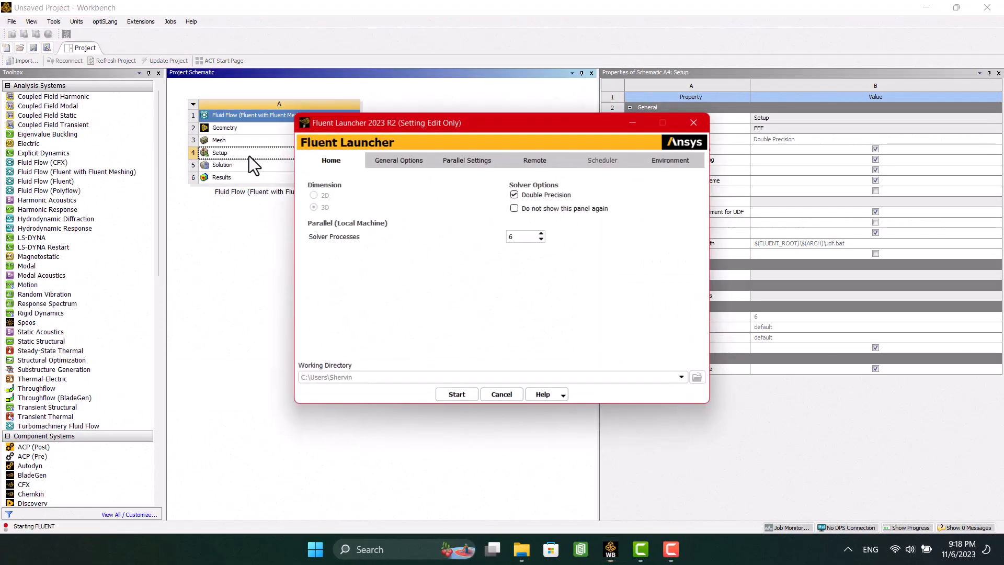
{"action": "left_click", "coordinate": [445, 392]}
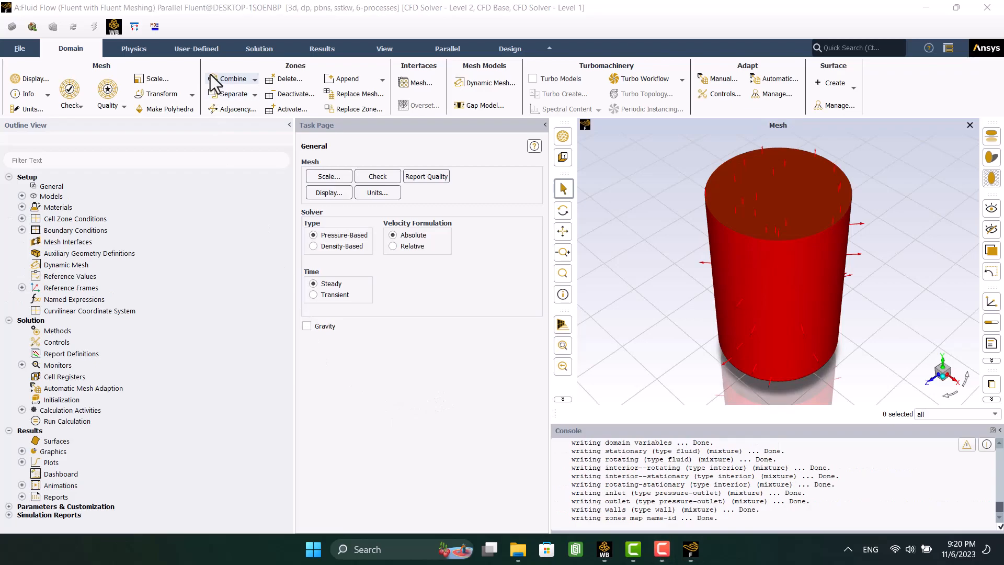
Examine the viscous model settings without changing them
{"action": "double_click", "coordinate": [42, 196]}
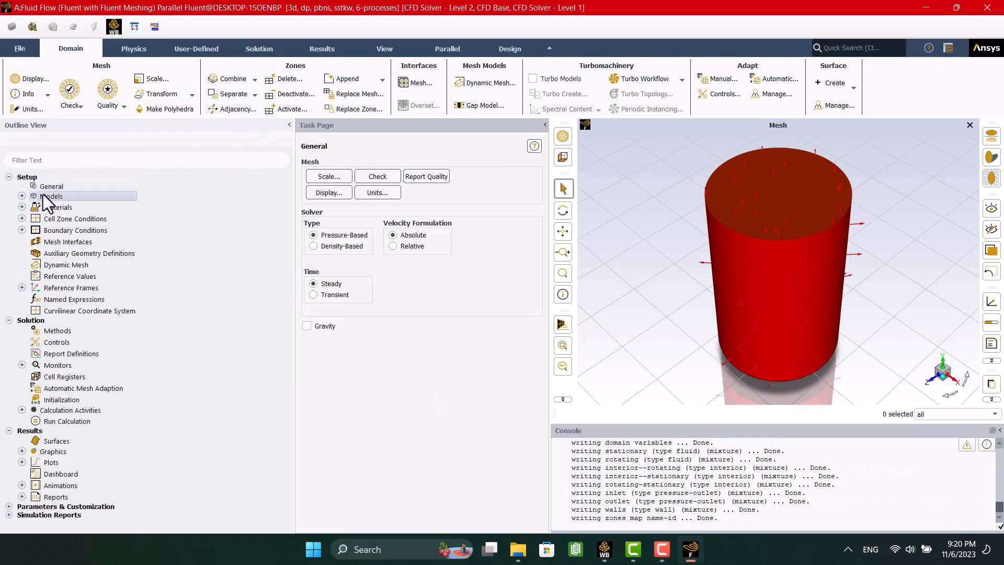
{"action": "left_click", "coordinate": [55, 229]}
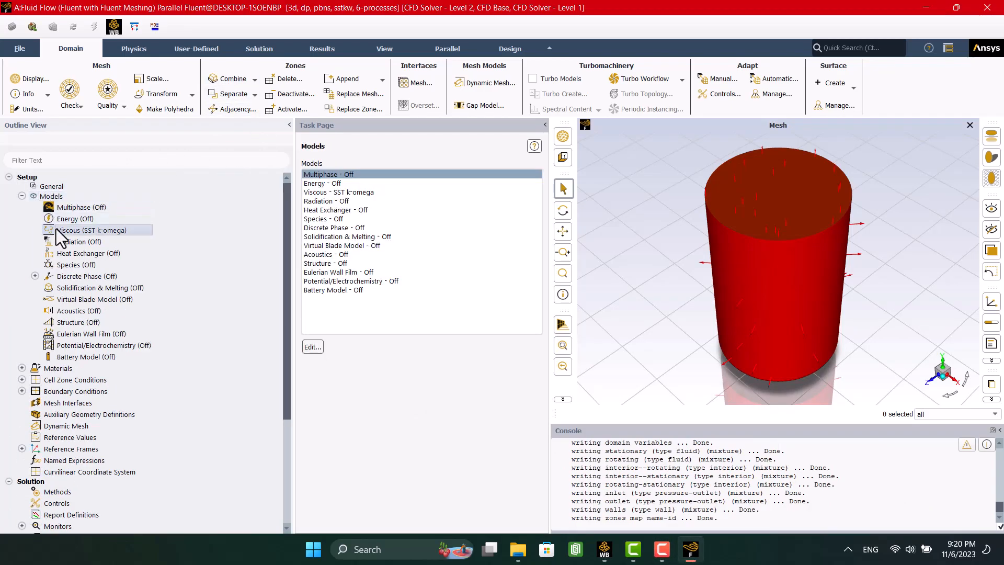
{"action": "double_click", "coordinate": [56, 230]}
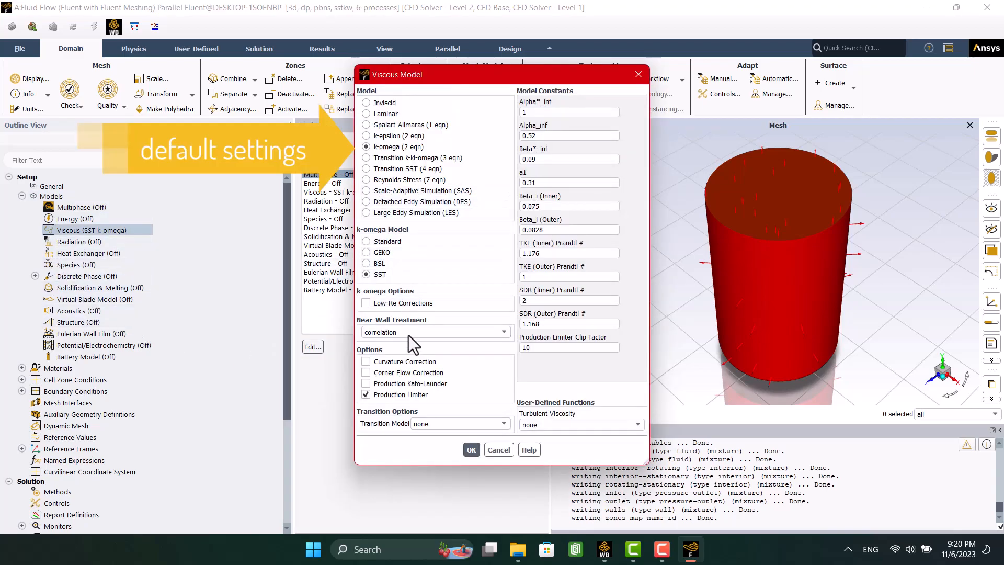
{"action": "left_click", "coordinate": [497, 448]}
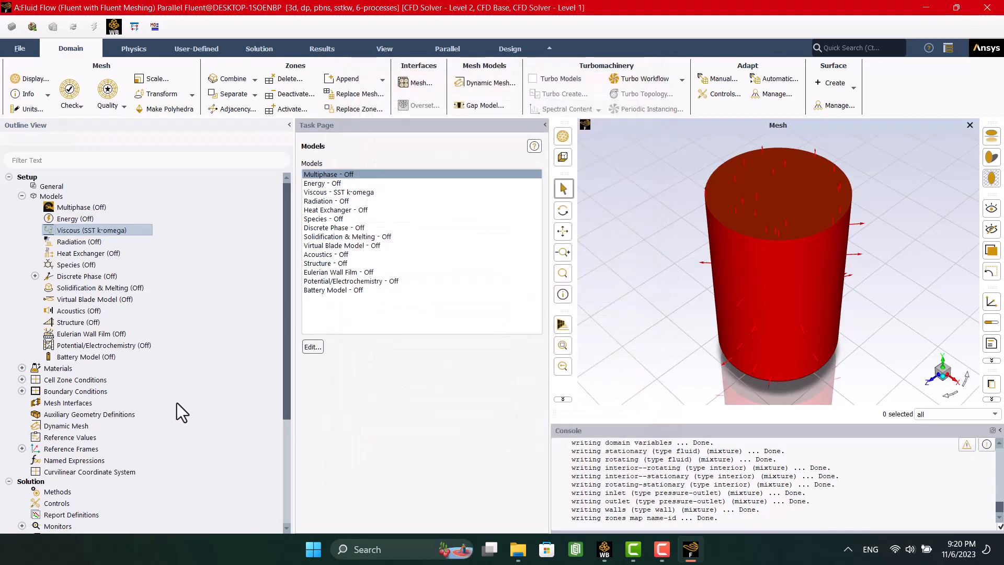
Open the rotating fluid cell zone's conditions and enable frame motion for it
{"action": "left_click", "coordinate": [22, 381]}
{"action": "left_click", "coordinate": [34, 391]}
{"action": "scroll", "coordinate": [31, 393], "scroll_direction": "down", "scroll_amount": 1}
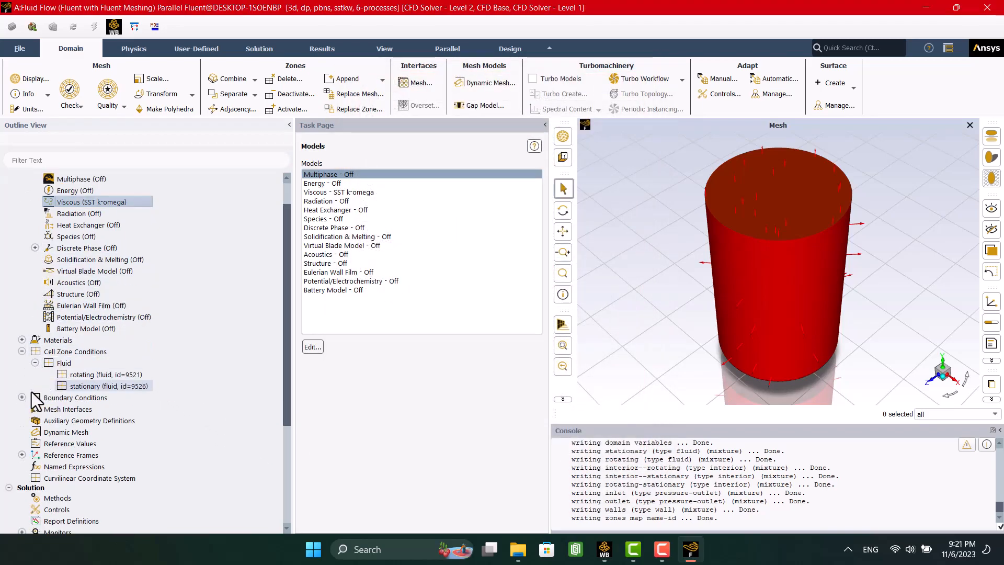
{"action": "left_click", "coordinate": [71, 377]}
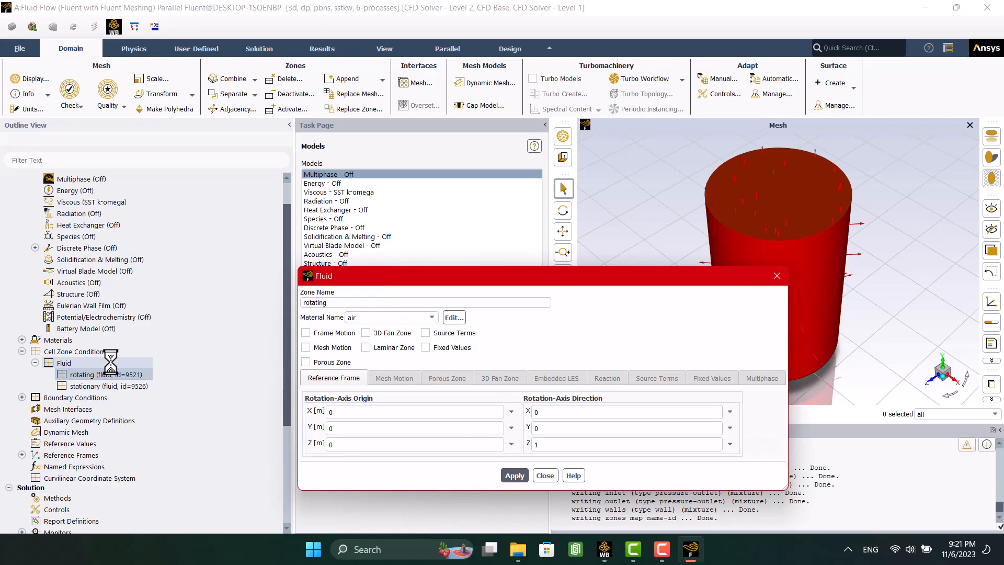
{"action": "left_click", "coordinate": [305, 333]}
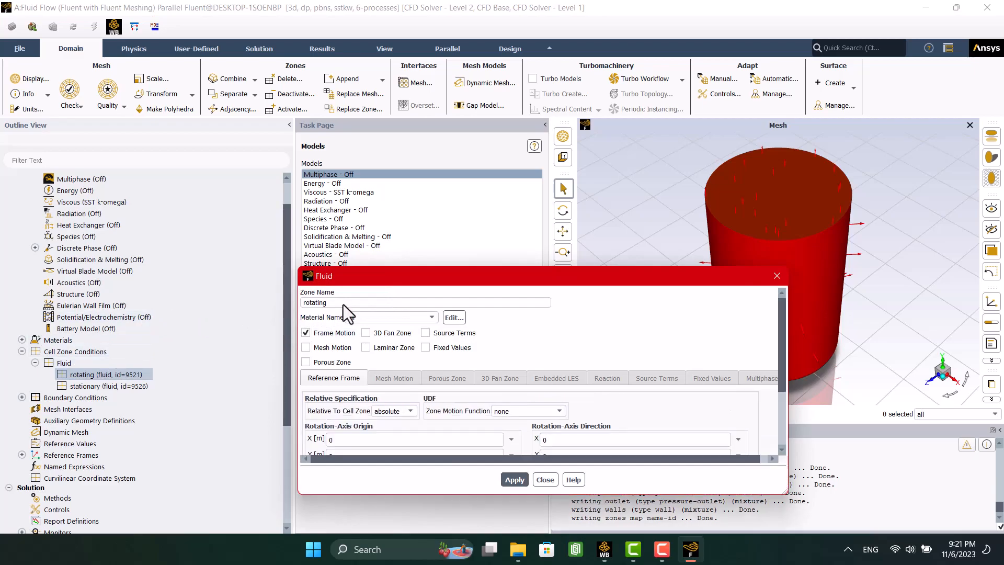
{"action": "left_click_drag", "start_coordinate": [489, 119], "coordinate": [401, 110]}
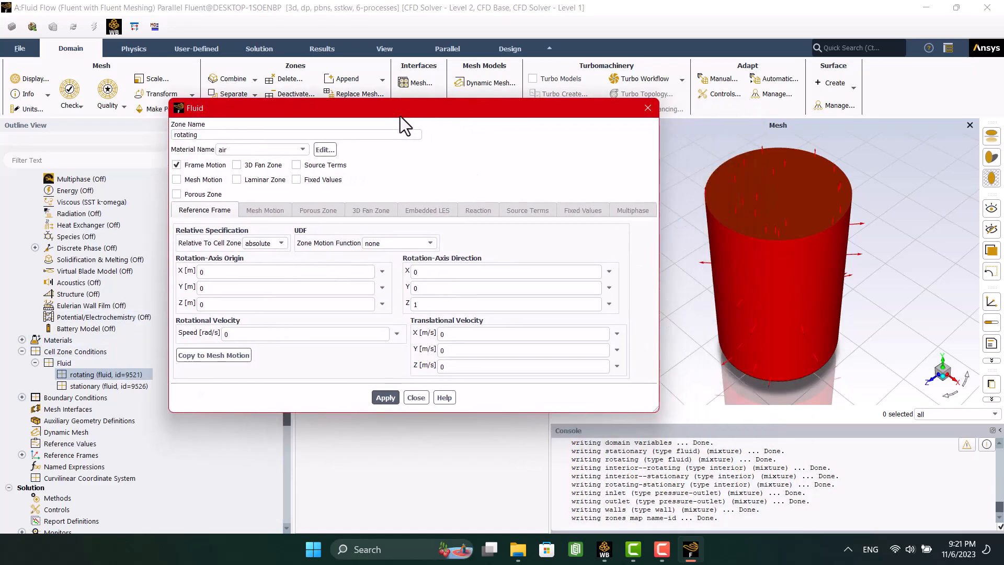
Set the rotating zone's rotation-axis direction to the Y axis, with Y as 1 and Z as 0
{"action": "double_click", "coordinate": [402, 272]}
{"action": "double_click", "coordinate": [404, 288]}
{"action": "type", "text": "1"}
{"action": "left_click", "coordinate": [426, 304]}
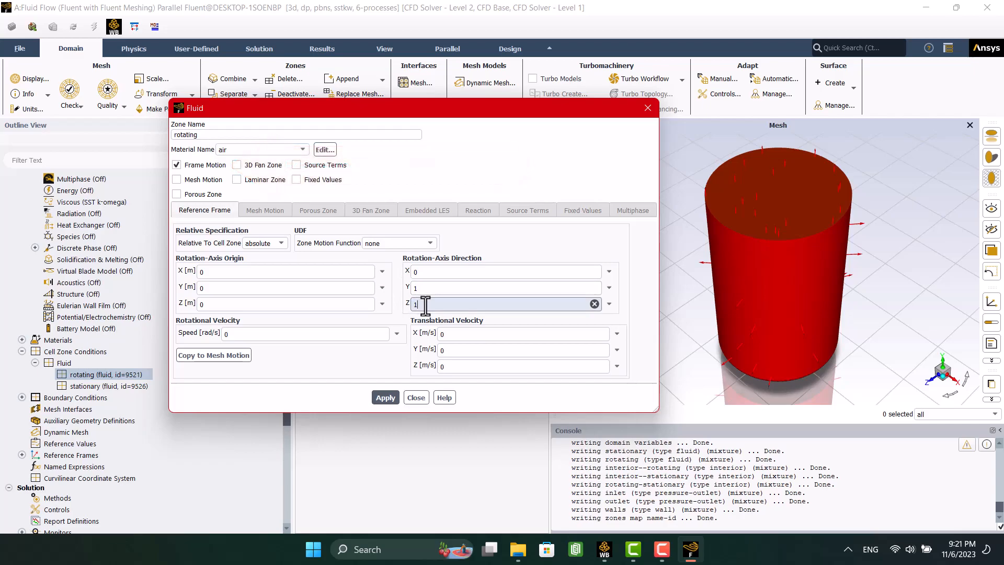
{"action": "double_click", "coordinate": [409, 304]}
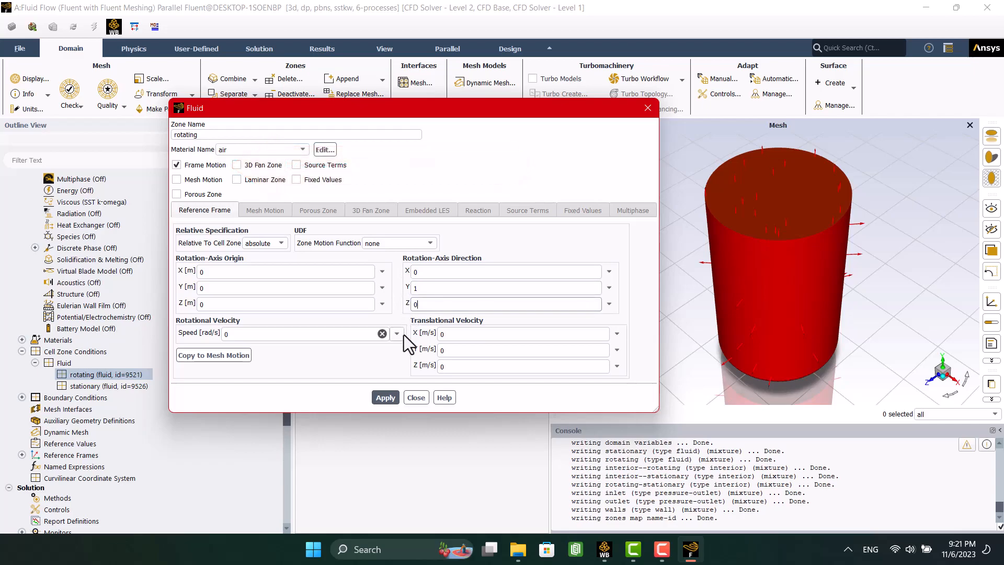
{"action": "type", "text": "0"}
Change the angular-velocity unit to rev/min
{"action": "left_click", "coordinate": [281, 335]}
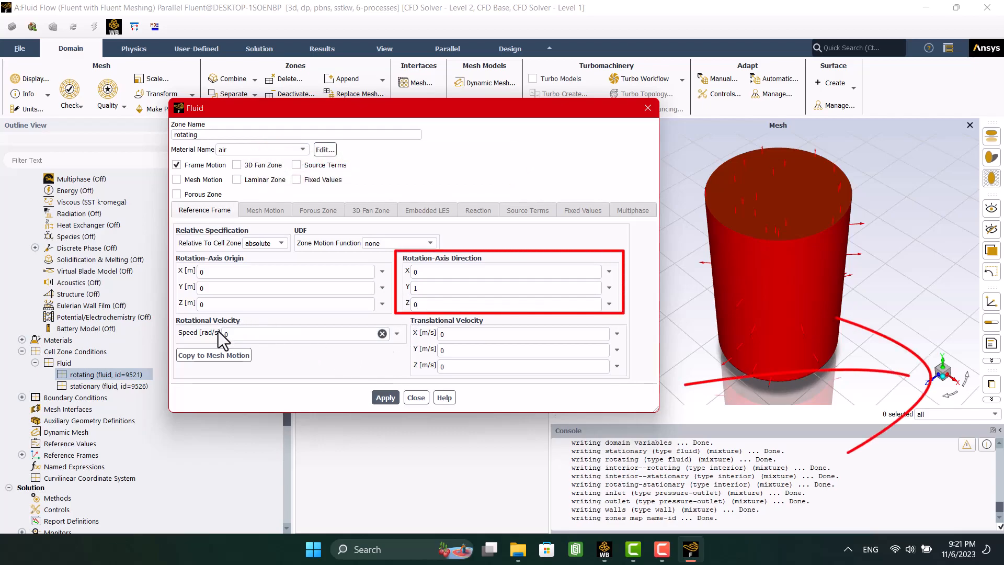
{"action": "left_click", "coordinate": [35, 114]}
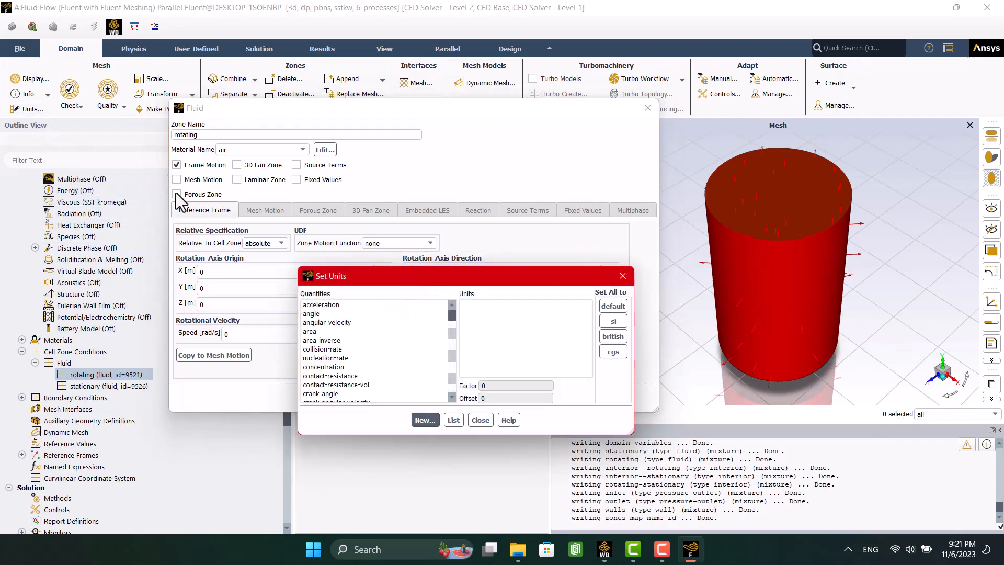
{"action": "left_click", "coordinate": [335, 322]}
{"action": "left_click", "coordinate": [473, 322]}
{"action": "left_click", "coordinate": [622, 277]}
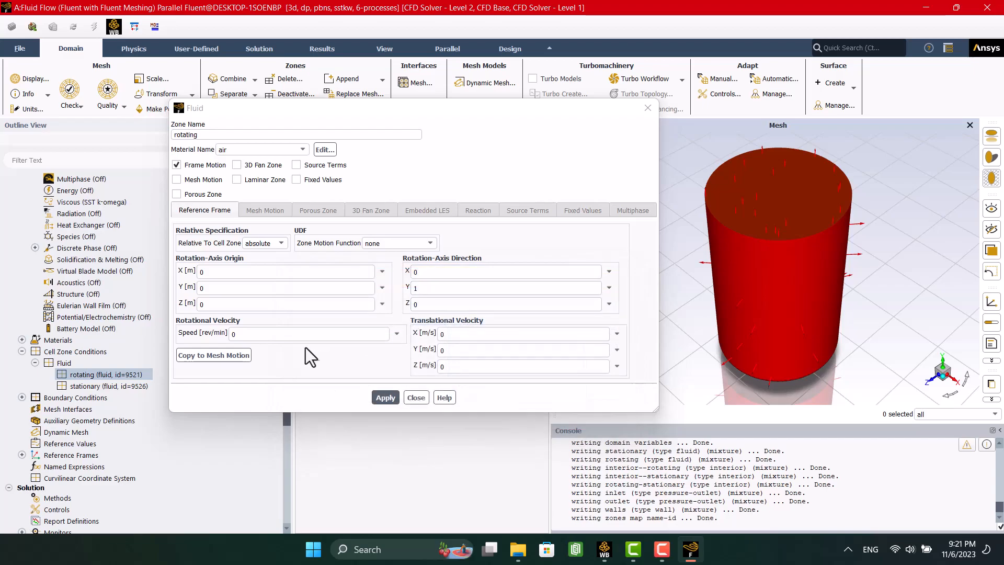
Set the rotating zone's rotational speed to 3000 rev/min and apply the cell zone conditions
{"action": "left_click", "coordinate": [260, 334]}
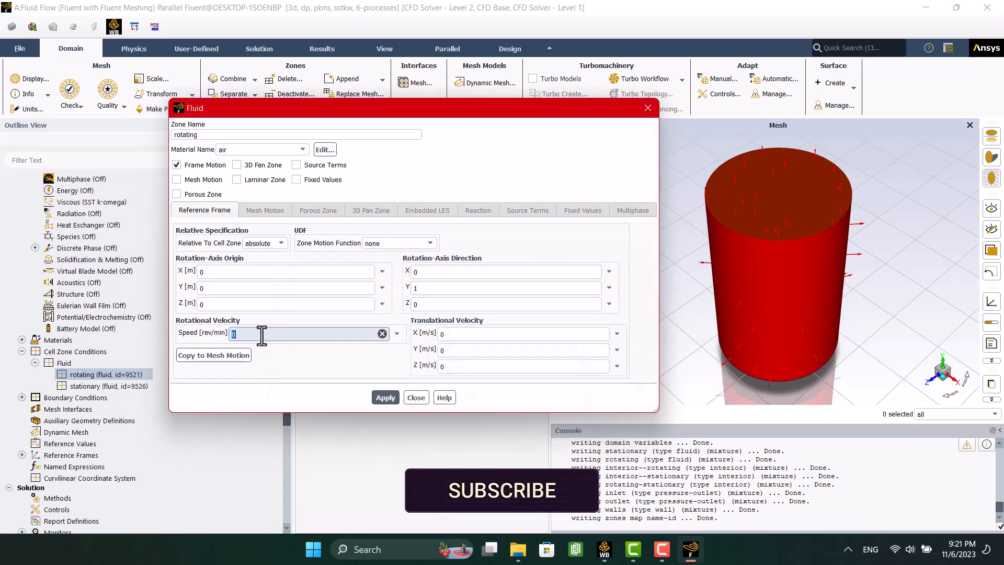
{"action": "type", "text": "3000"}
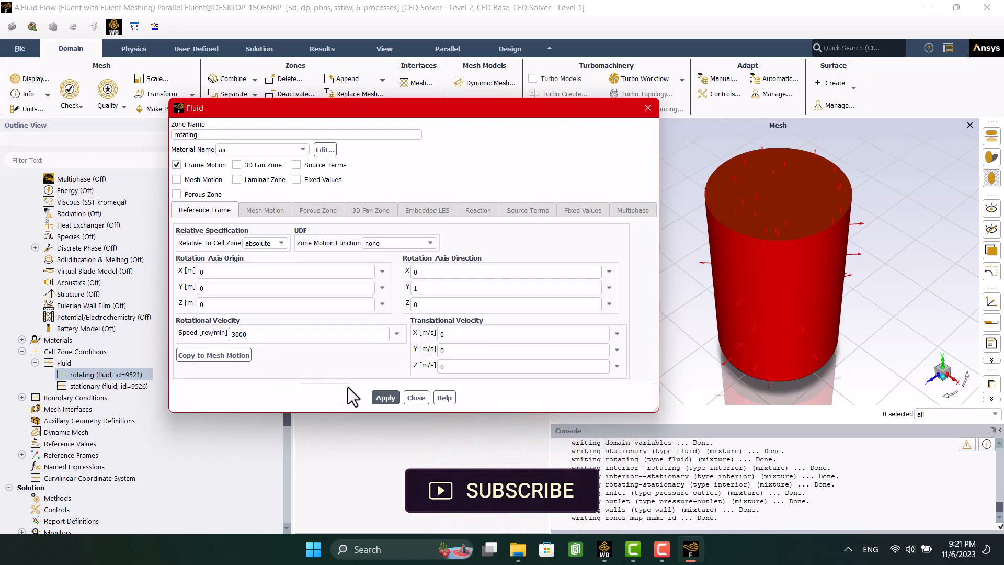
{"action": "left_click", "coordinate": [384, 397]}
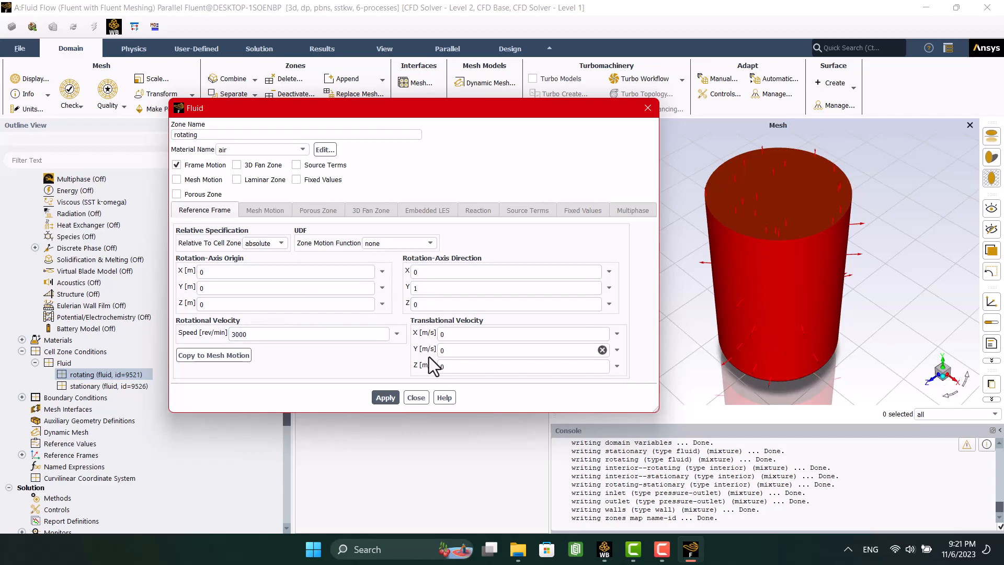
{"action": "left_click", "coordinate": [385, 398]}
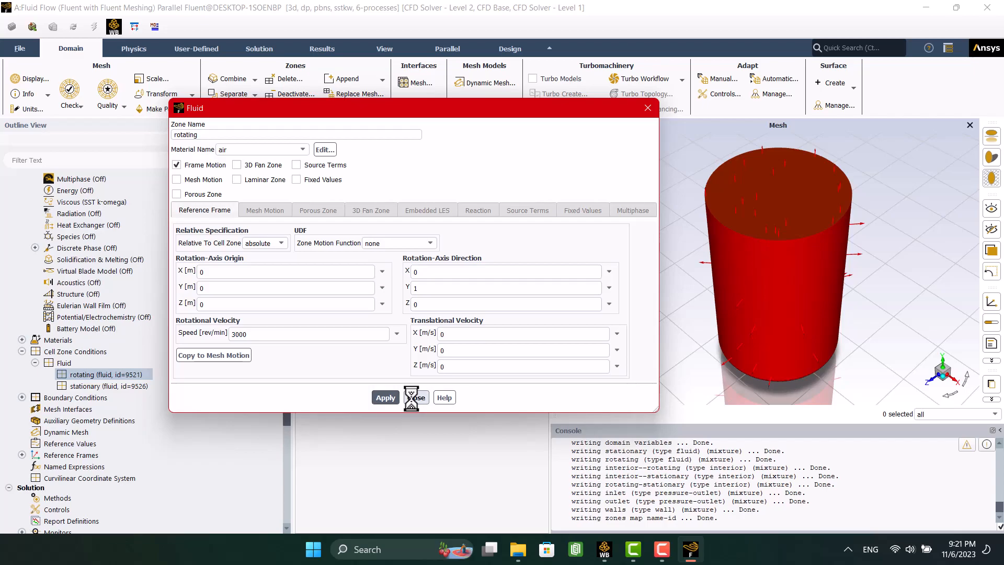
Close the rotating zone's conditions and check which boundary zones are grouped under the outlet type
{"action": "left_click", "coordinate": [416, 399]}
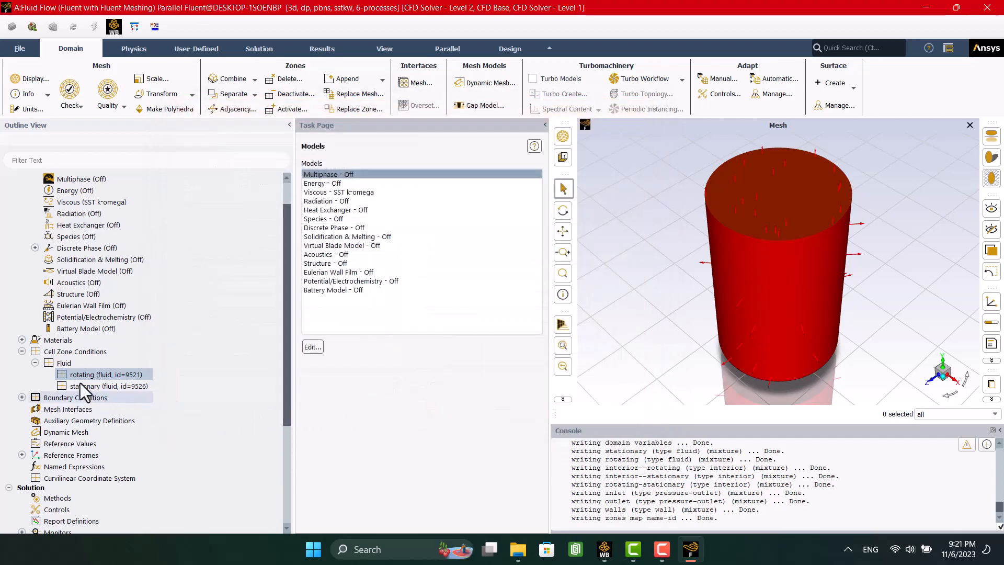
{"action": "left_click", "coordinate": [35, 362]}
{"action": "left_click", "coordinate": [22, 374]}
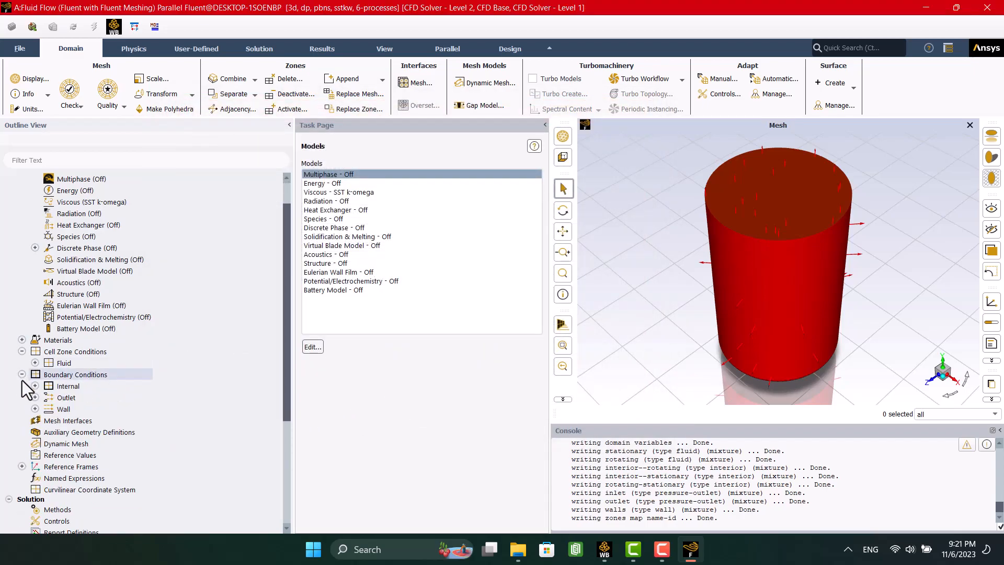
{"action": "left_click", "coordinate": [34, 398]}
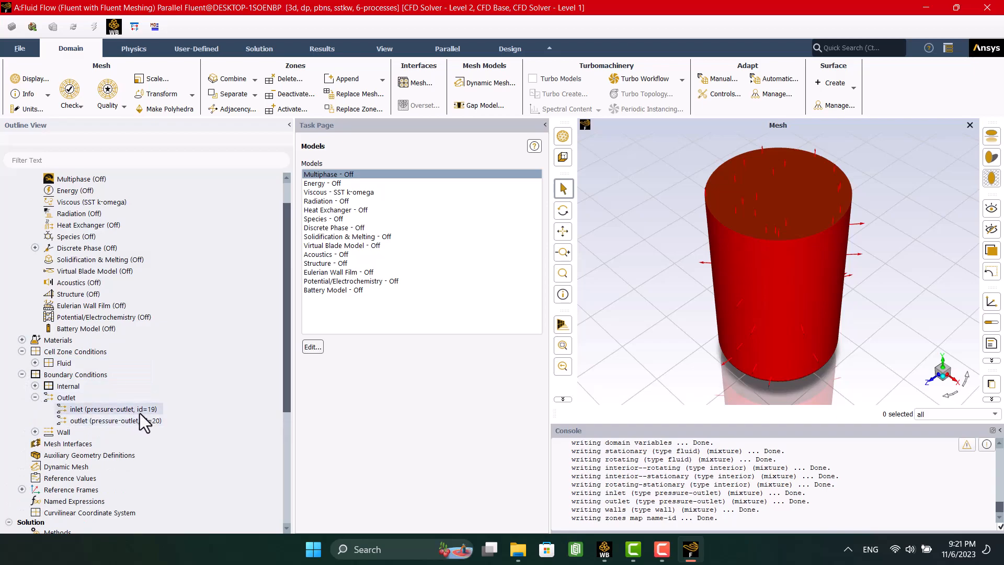
{"action": "left_click", "coordinate": [34, 397]}
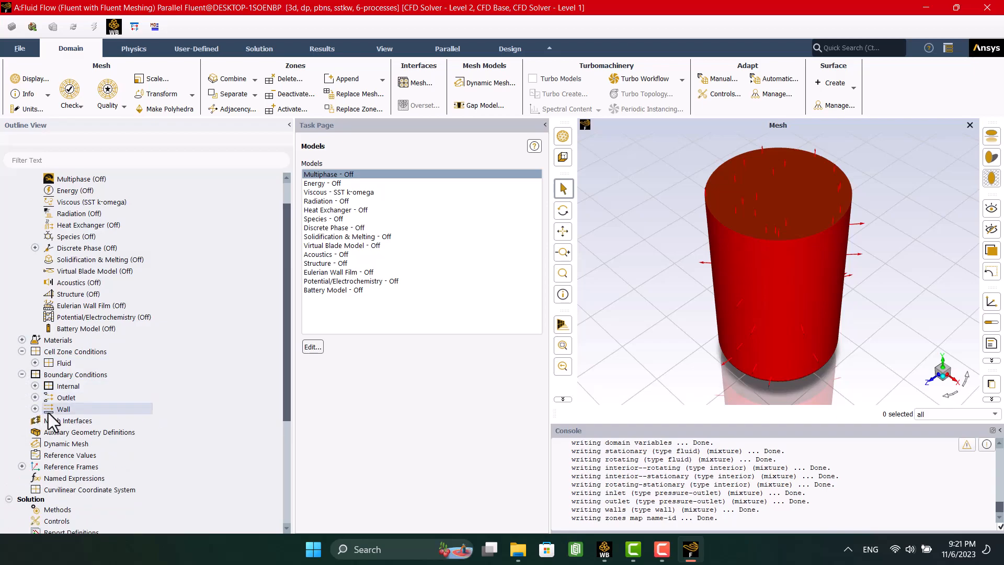
Display only the wall boundary zones in the graphics view to inspect the propeller
{"action": "right_click", "coordinate": [49, 409]}
{"action": "left_click", "coordinate": [73, 335]}
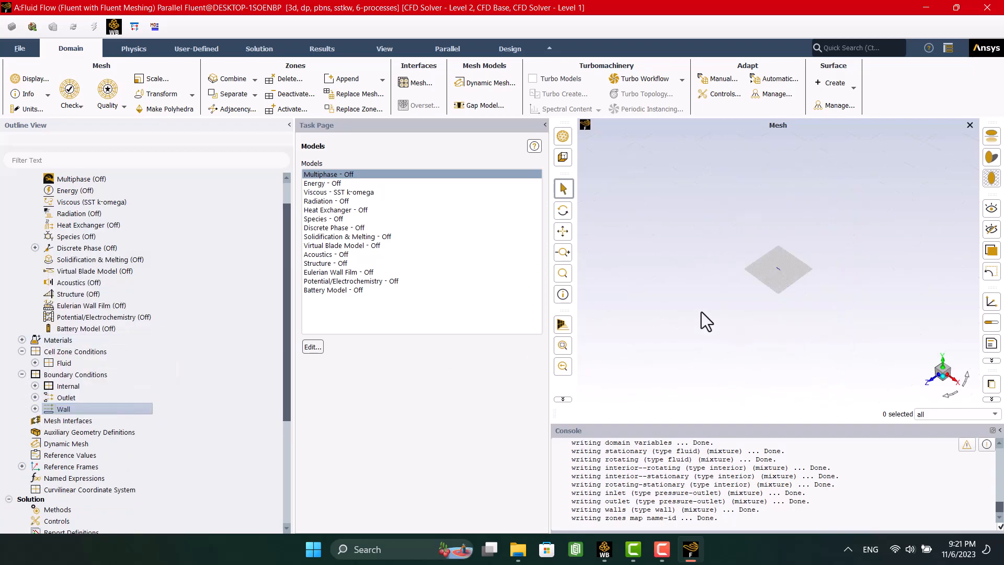
{"action": "scroll", "coordinate": [855, 295], "scroll_direction": "up", "scroll_amount": 10}
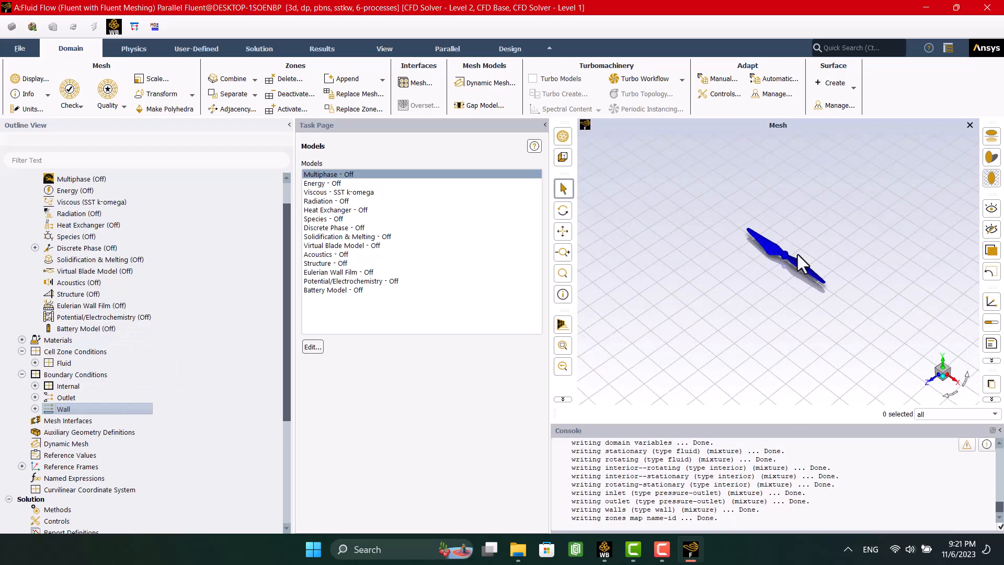
{"action": "scroll", "coordinate": [798, 254], "scroll_direction": "down", "scroll_amount": 10}
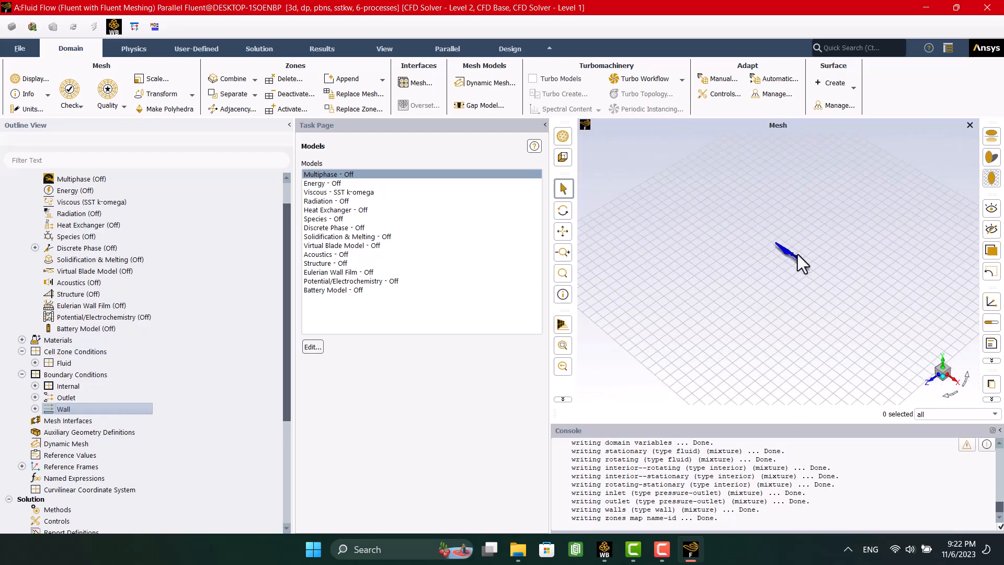
Display the mesh faces of all surfaces: inlet, outlet, rotating-stationary and walls
{"action": "left_click", "coordinate": [559, 156]}
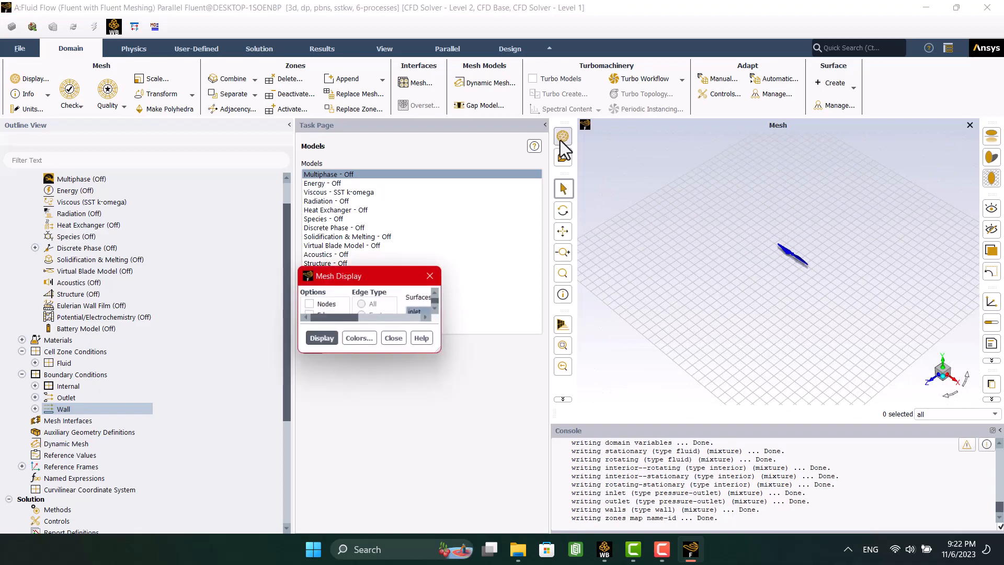
{"action": "left_click", "coordinate": [462, 330]}
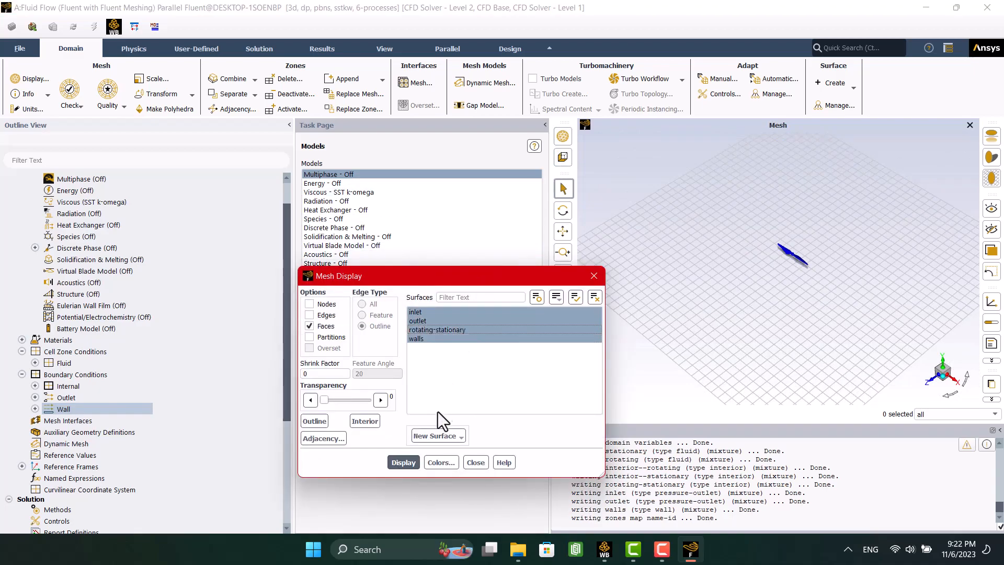
{"action": "left_click", "coordinate": [412, 459]}
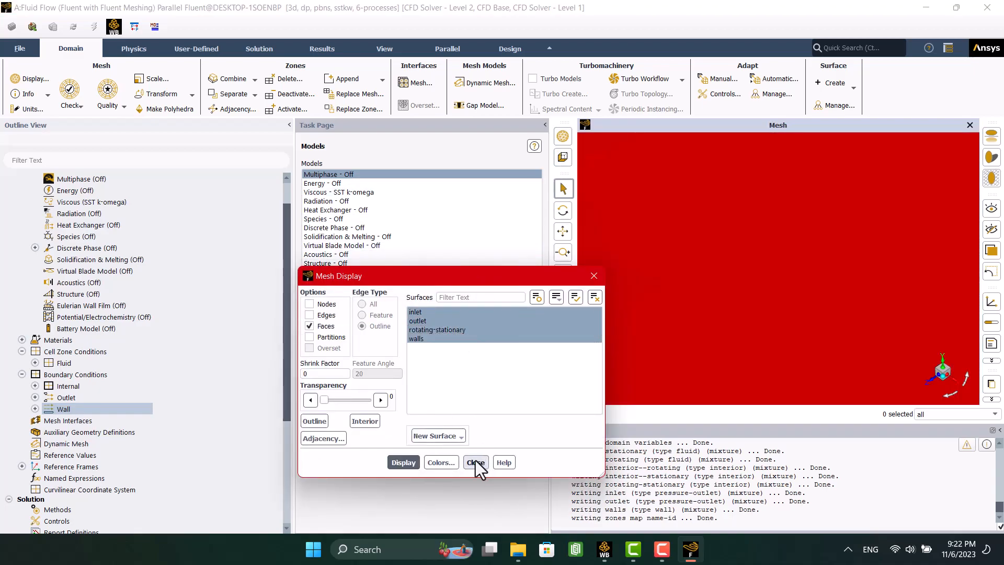
{"action": "left_click", "coordinate": [476, 462]}
{"action": "scroll", "coordinate": [679, 303], "scroll_direction": "down", "scroll_amount": 10}
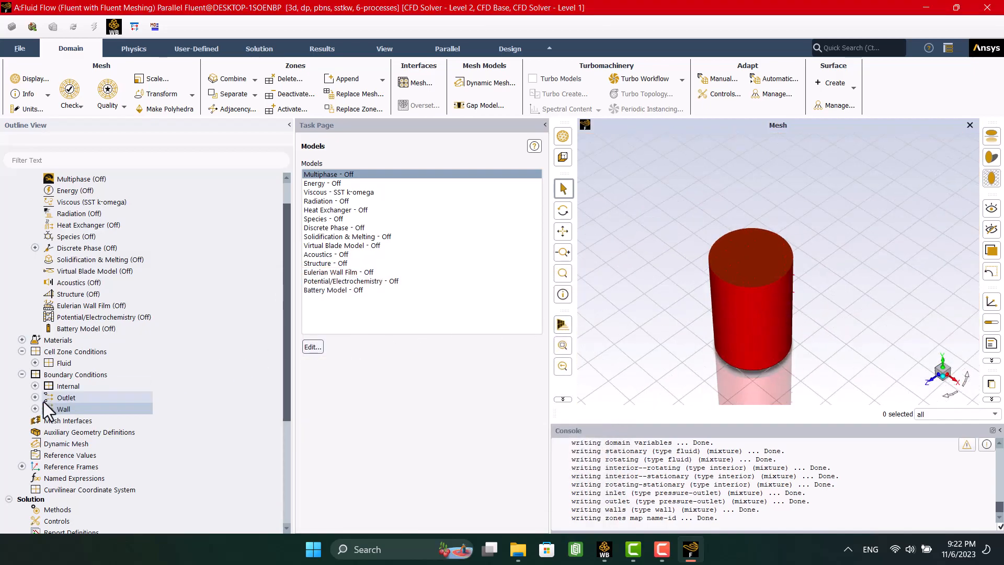
Open the solution methods and set the pressure-velocity coupling scheme to SIMPLEC
{"action": "left_click", "coordinate": [21, 351]}
{"action": "left_click", "coordinate": [22, 363]}
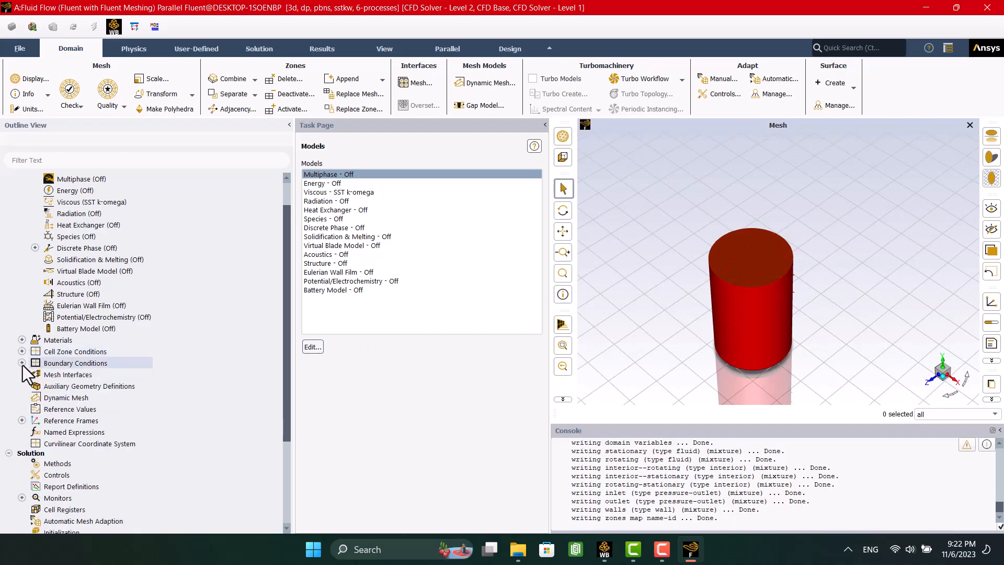
{"action": "scroll", "coordinate": [32, 397], "scroll_direction": "down", "scroll_amount": 1}
{"action": "left_click", "coordinate": [44, 430]}
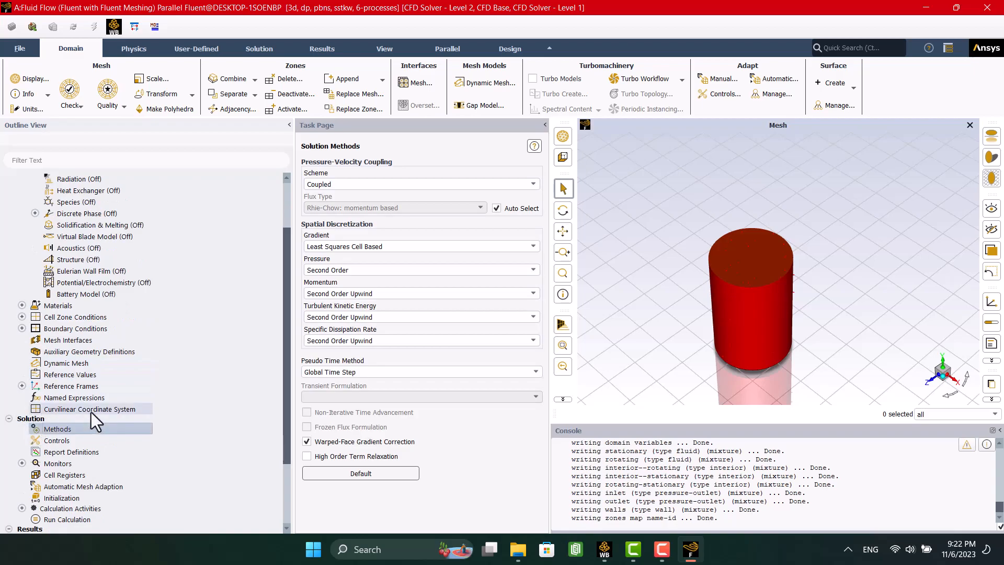
{"action": "left_click", "coordinate": [321, 186]}
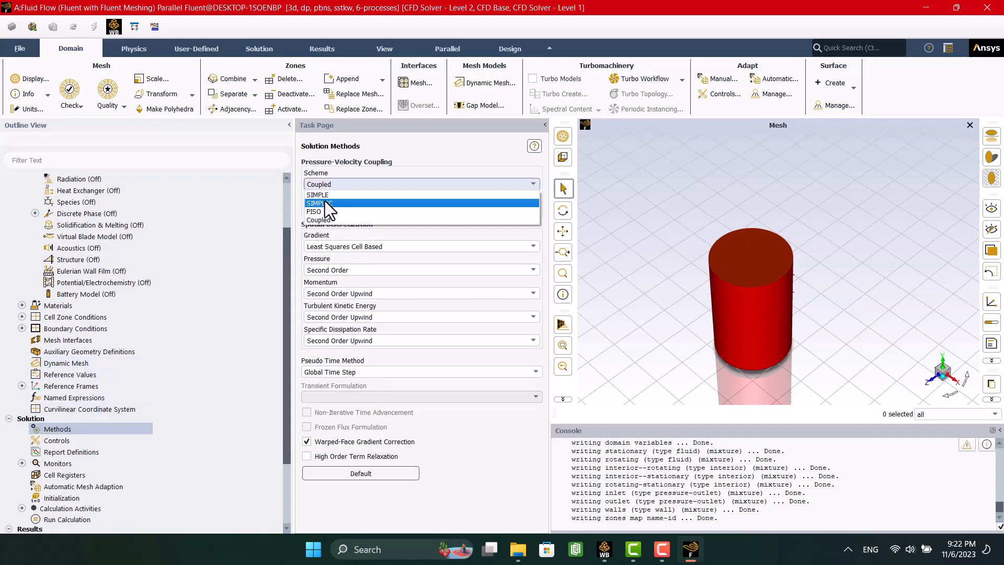
{"action": "left_click", "coordinate": [326, 202]}
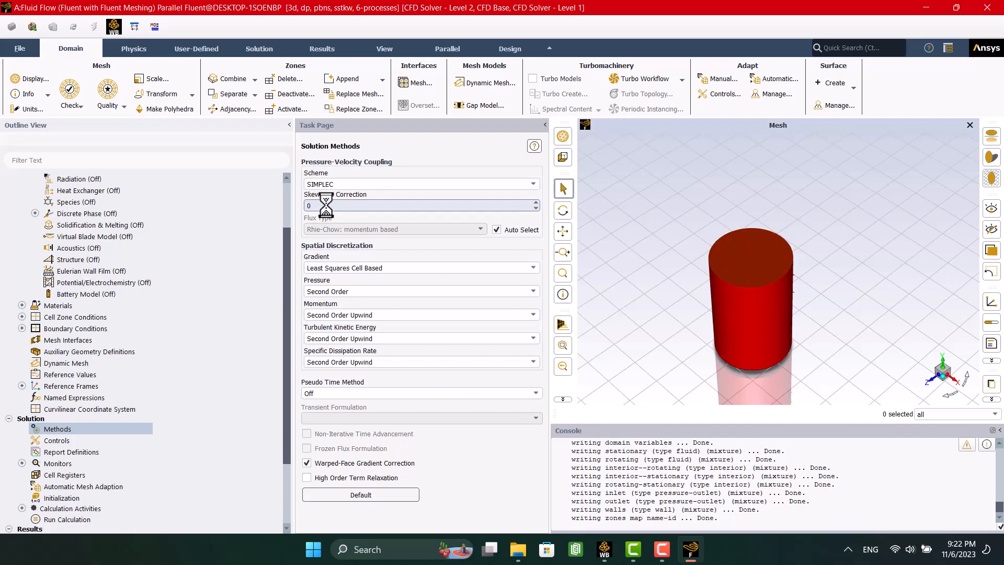
Set the gradient discretization to Green-Gauss Node Based and the pressure discretization to PRESTO!
{"action": "left_click", "coordinate": [354, 285]}
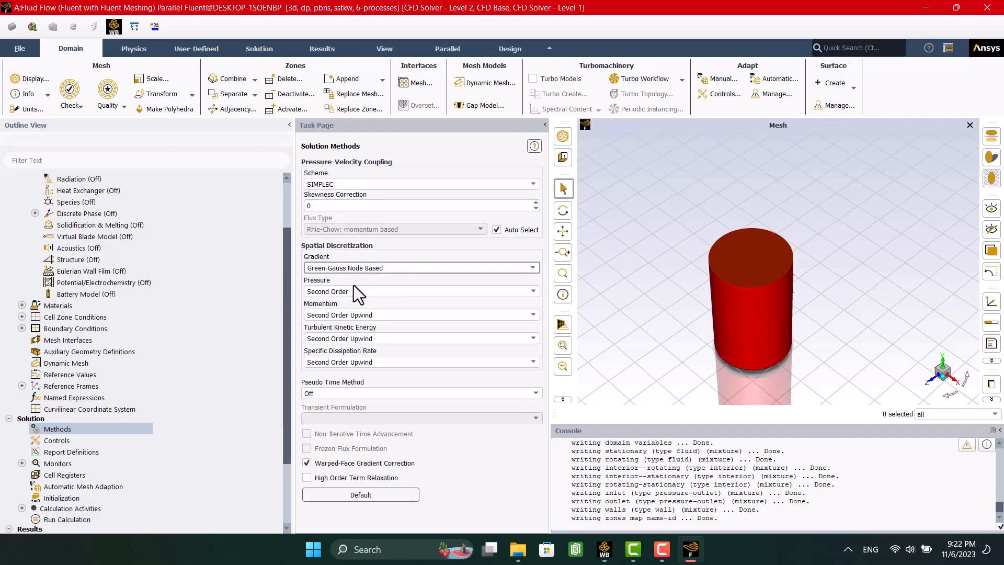
{"action": "left_click", "coordinate": [354, 291]}
{"action": "left_click", "coordinate": [353, 319]}
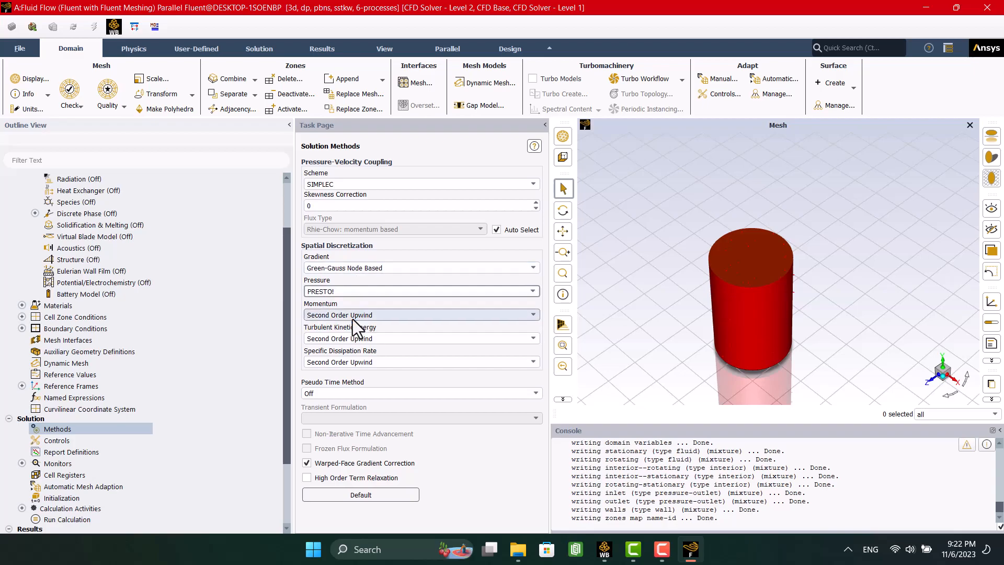
Set the momentum, turbulent kinetic energy and specific dissipation rate discretizations to QUICK
{"action": "left_click", "coordinate": [352, 316]}
{"action": "left_click", "coordinate": [347, 344]}
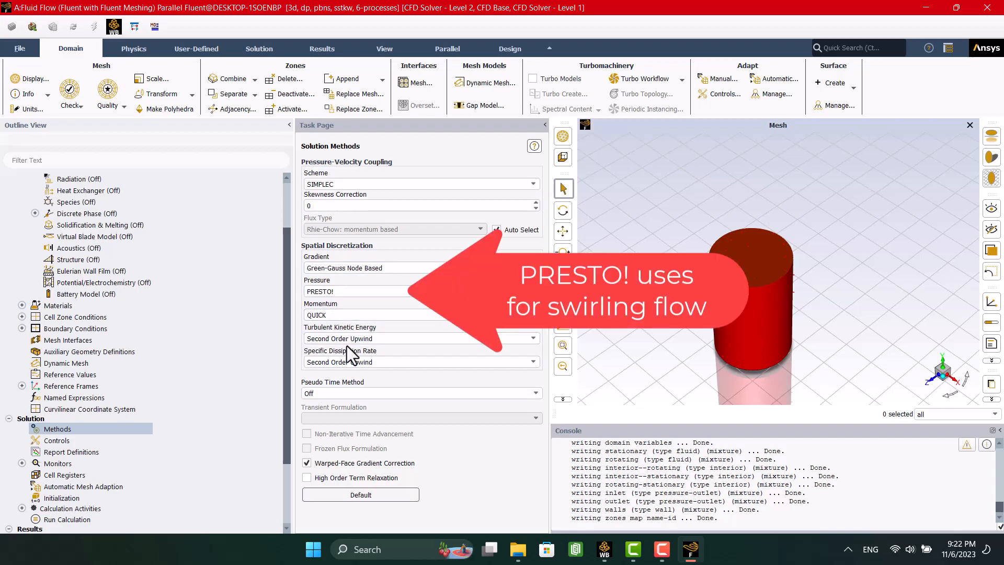
{"action": "left_click", "coordinate": [336, 342]}
{"action": "left_click", "coordinate": [330, 362]}
{"action": "left_click", "coordinate": [329, 363]}
{"action": "left_click", "coordinate": [324, 388]}
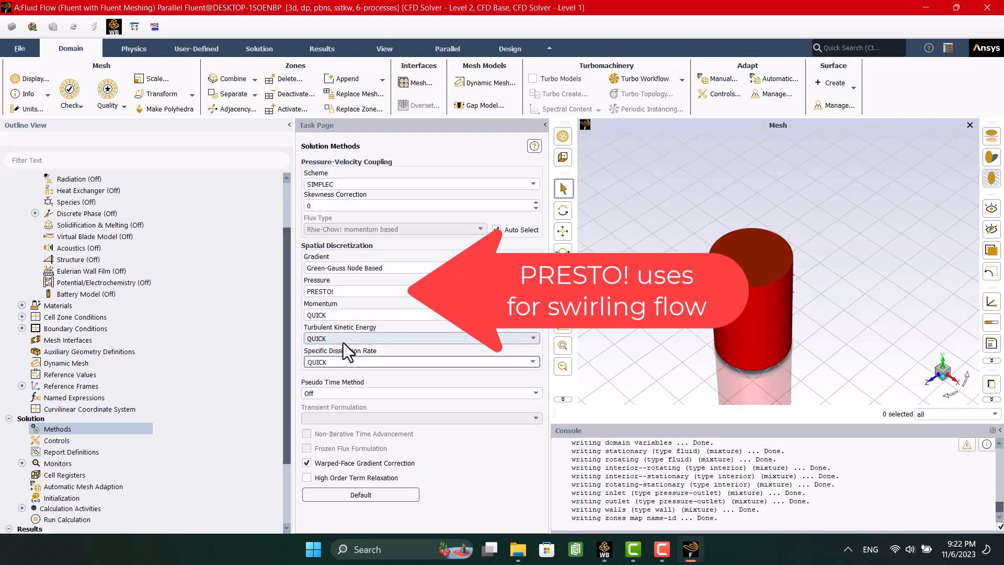
Set the pressure under-relaxation factor to 0.5 in the solution controls
{"action": "left_click", "coordinate": [71, 443]}
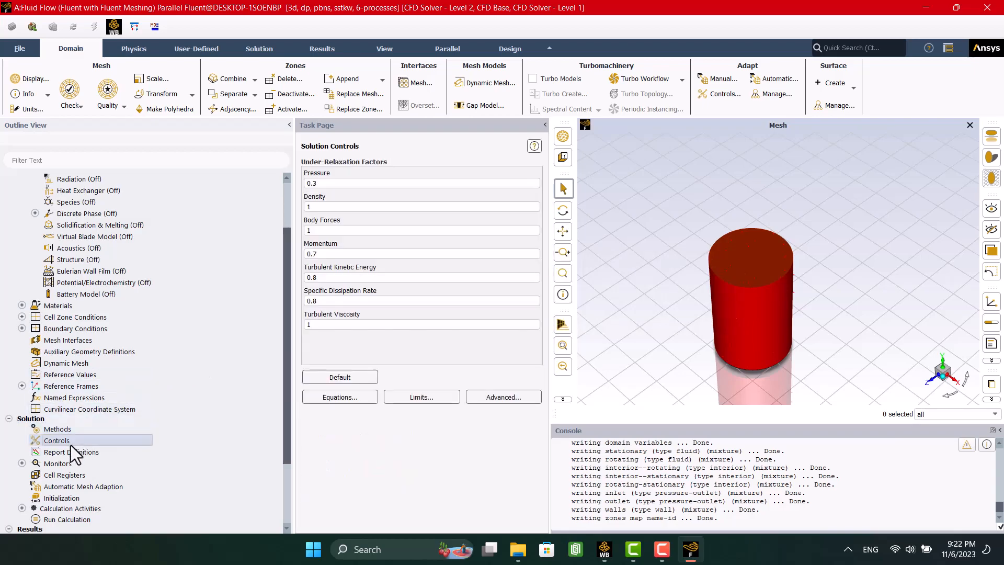
{"action": "left_click", "coordinate": [326, 184]}
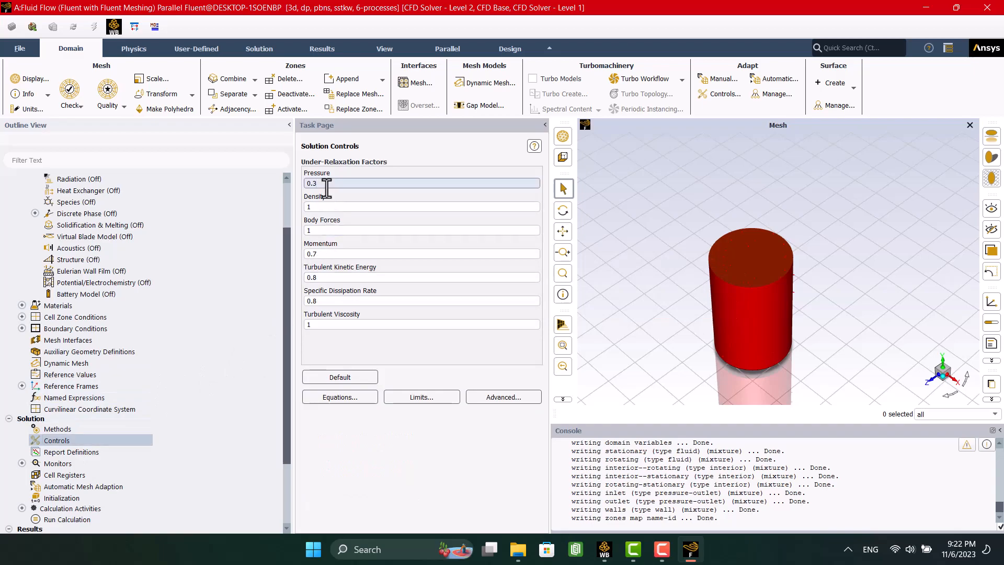
{"action": "key", "text": "BackSpace"}
{"action": "type", "text": "5"}
{"action": "left_click", "coordinate": [346, 441]}
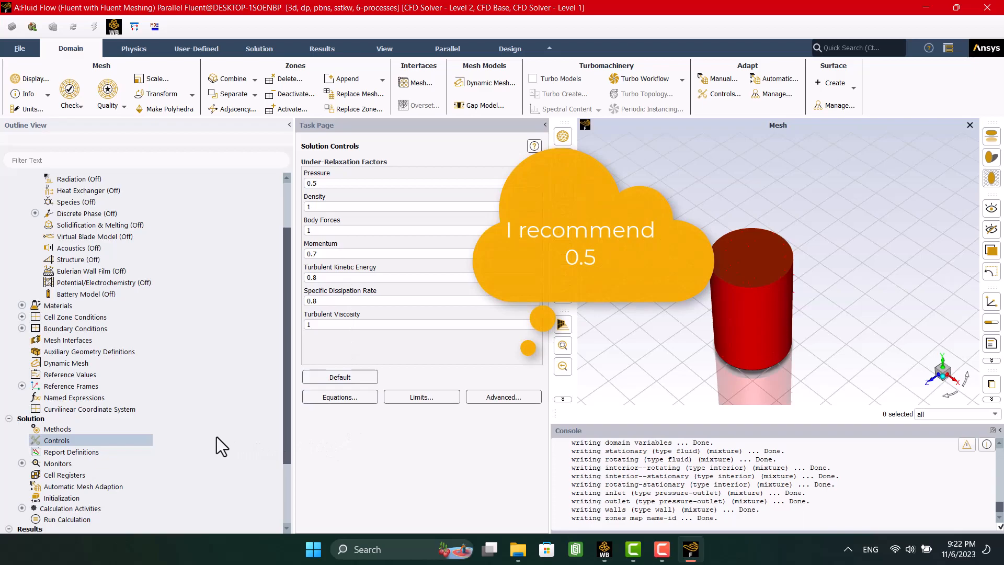
Initialize the solution with the hybrid initialization method
{"action": "left_click", "coordinate": [70, 497]}
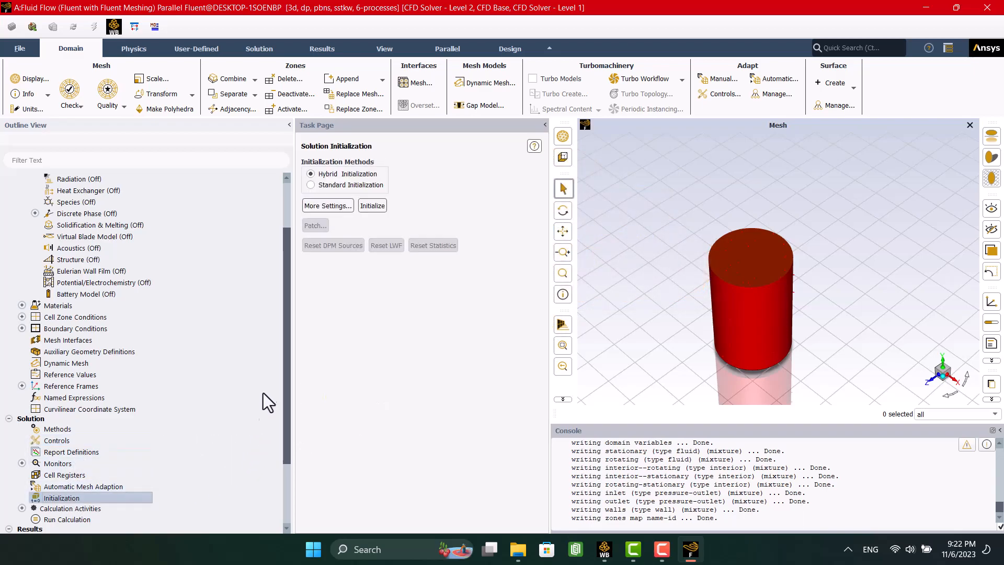
{"action": "left_click", "coordinate": [368, 209]}
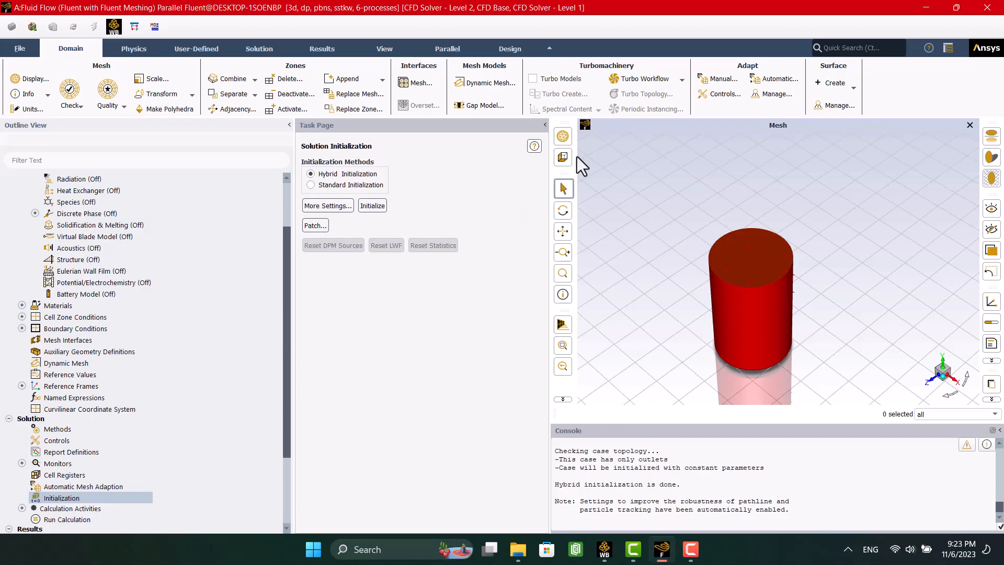
Run the calculation for 200 iterations and bring up the scaled residuals plot
{"action": "left_click", "coordinate": [60, 520]}
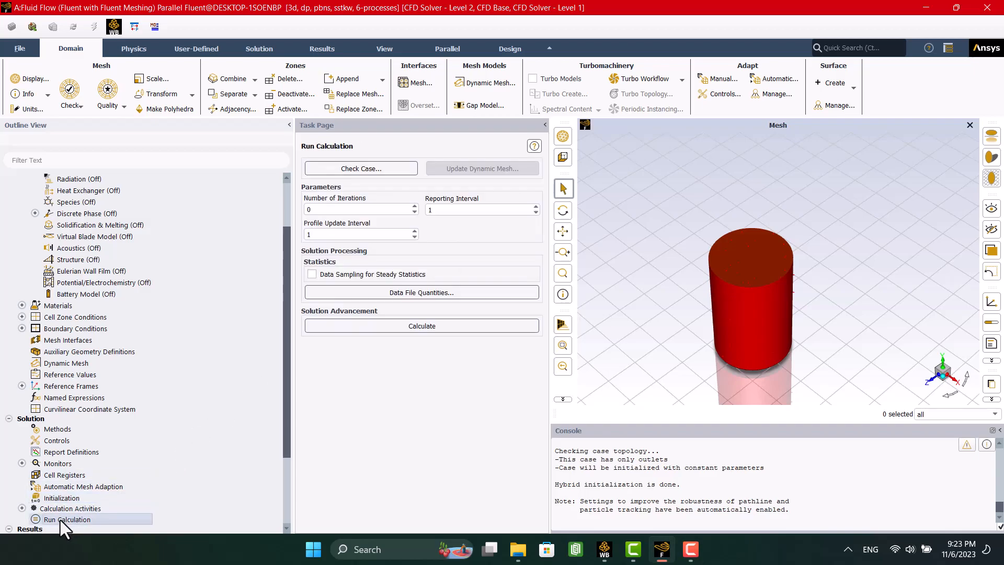
{"action": "double_click", "coordinate": [319, 210]}
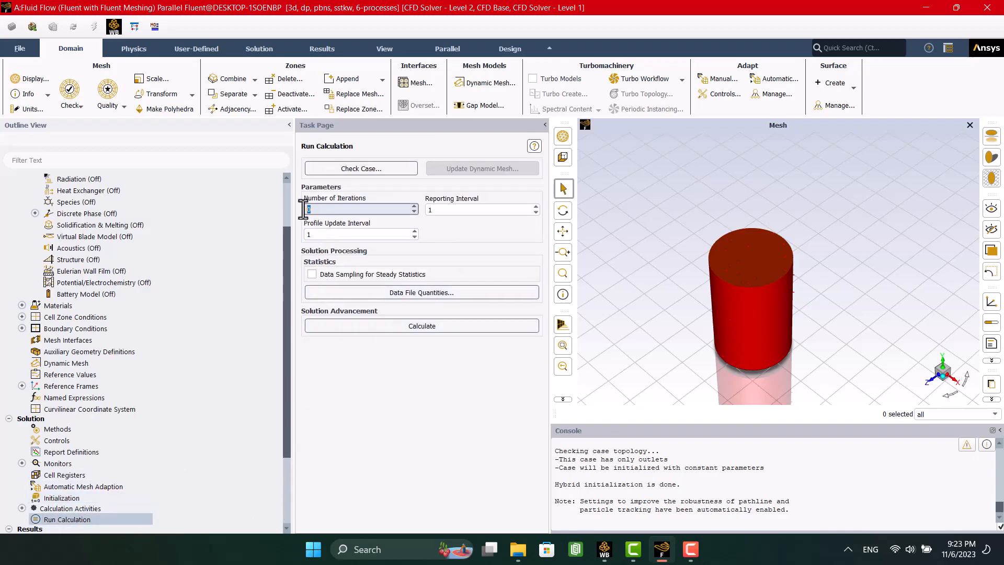
{"action": "type", "text": "200"}
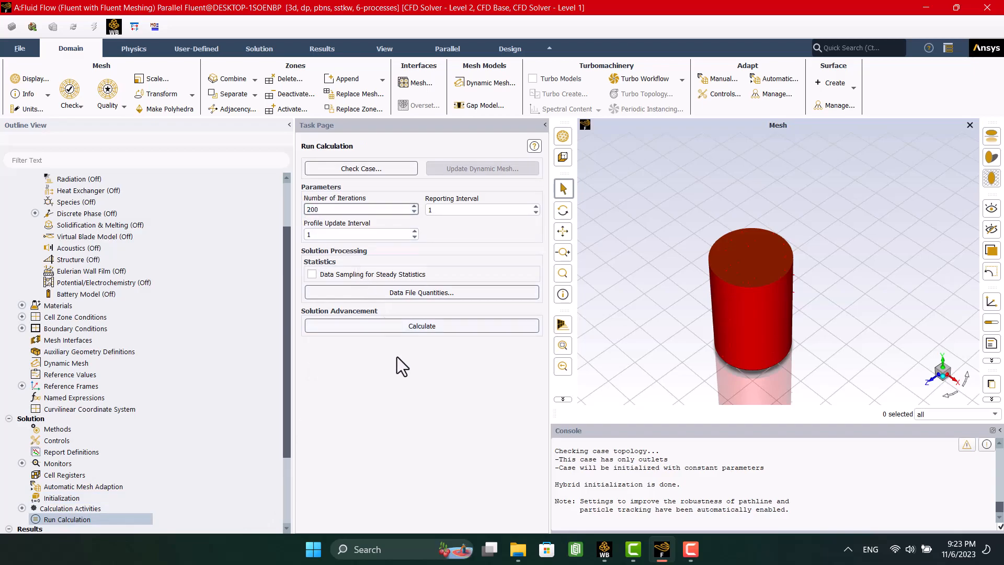
{"action": "left_click", "coordinate": [394, 324]}
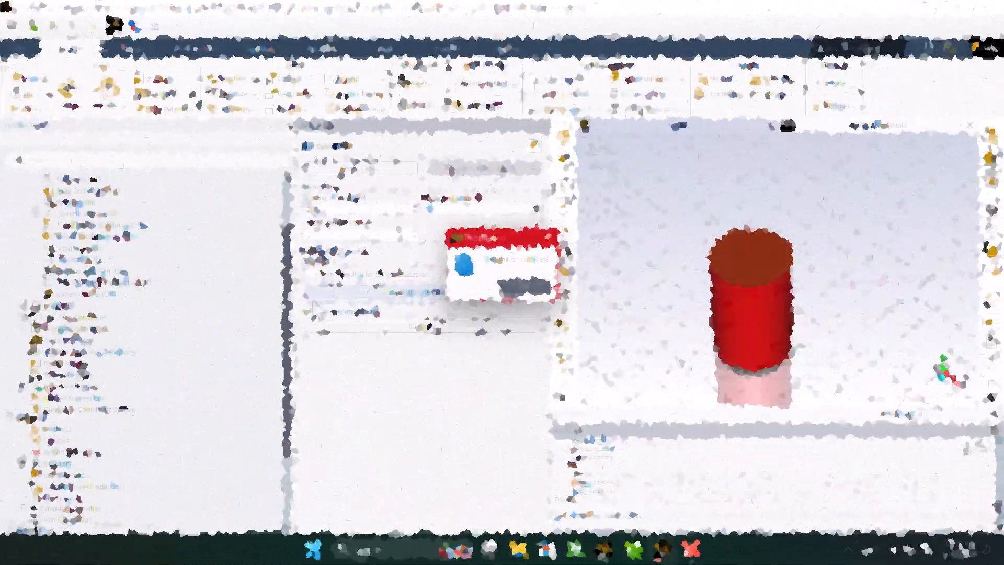
{"action": "left_click", "coordinate": [532, 286]}
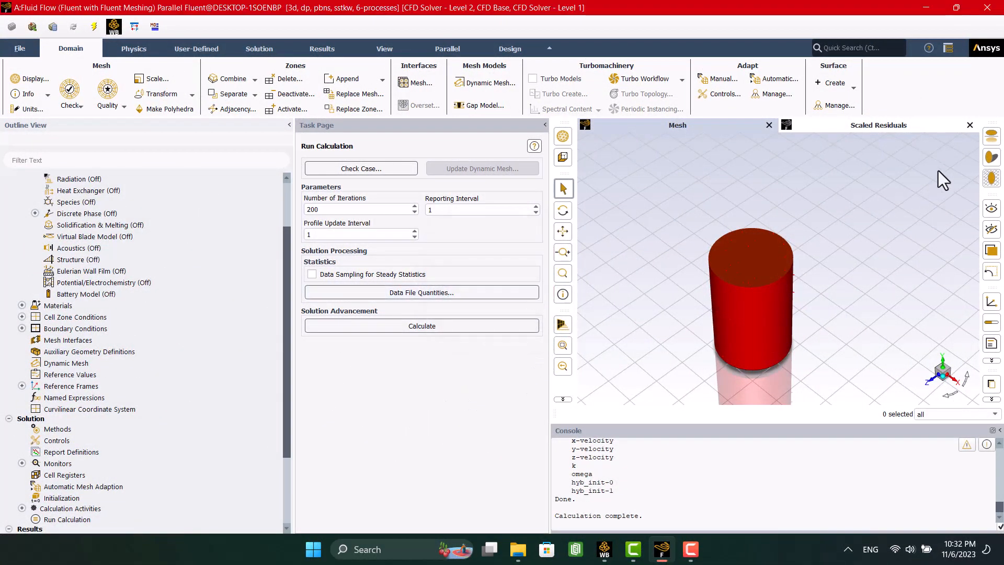
{"action": "left_click", "coordinate": [910, 127]}
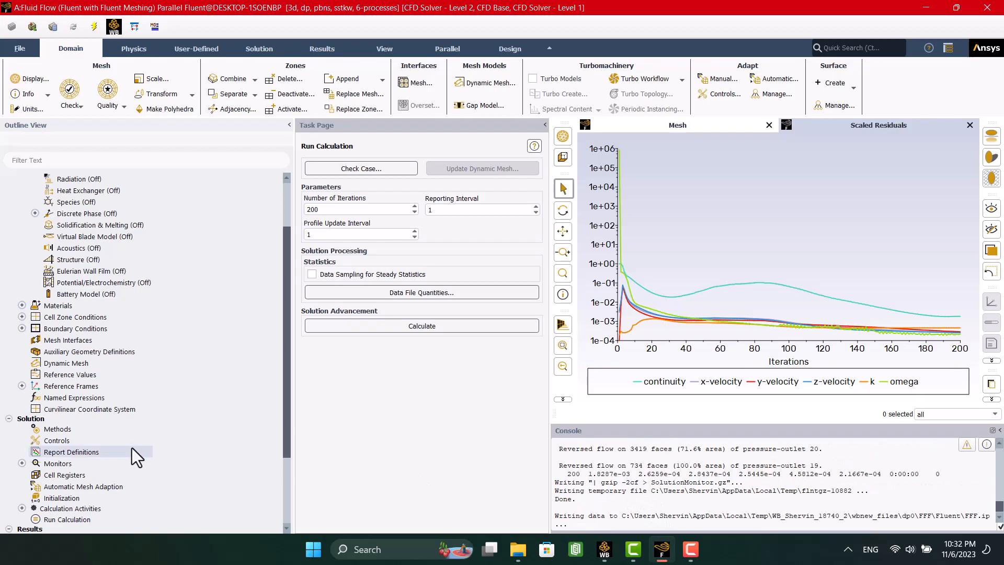
Create and display a filled contour plot of the turbulence quantity Wall Yplus on the walls surface
{"action": "scroll", "coordinate": [23, 517], "scroll_direction": "down", "scroll_amount": 2}
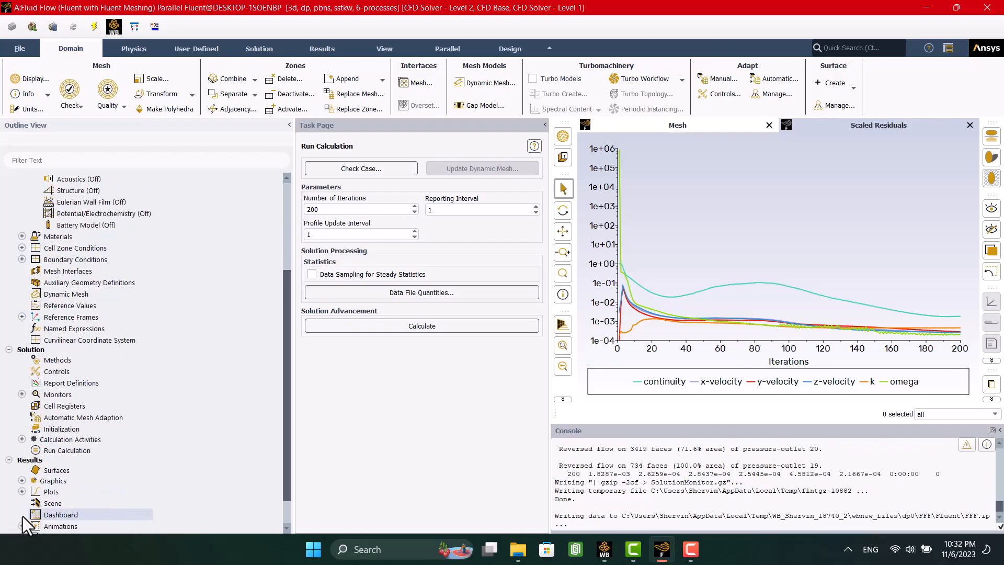
{"action": "left_click", "coordinate": [22, 481]}
{"action": "right_click", "coordinate": [58, 503]}
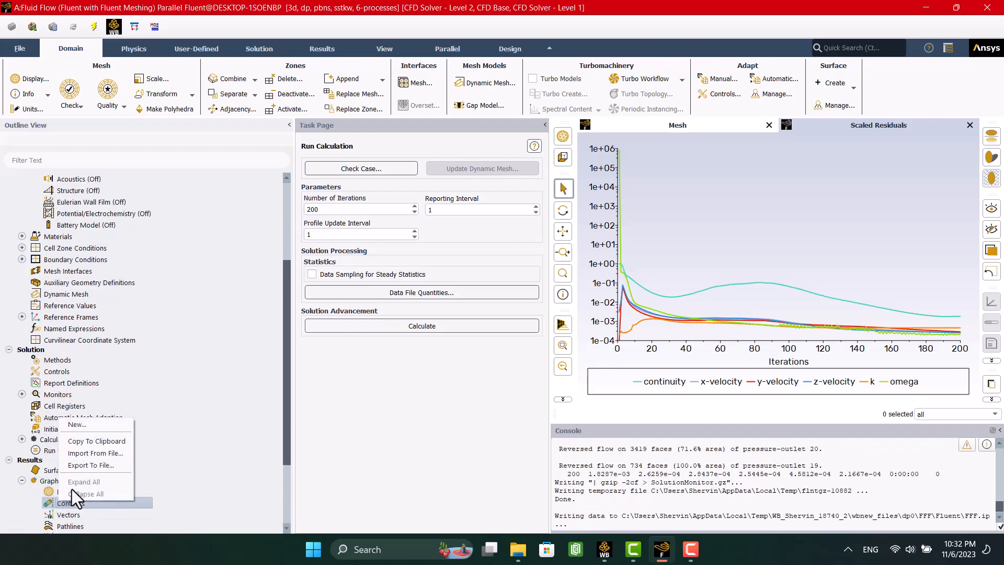
{"action": "left_click", "coordinate": [95, 428]}
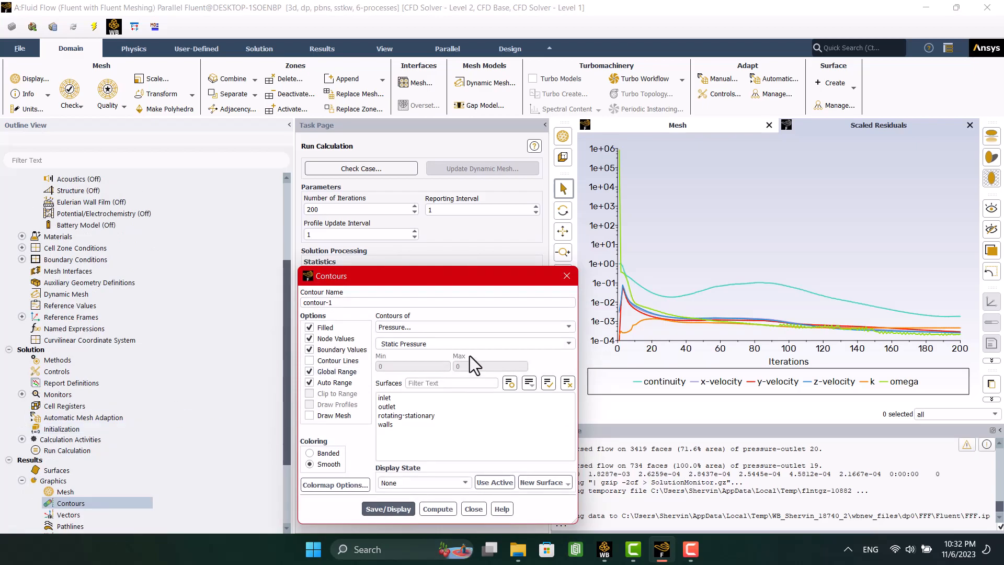
{"action": "left_click", "coordinate": [408, 423]}
{"action": "left_click", "coordinate": [568, 327]}
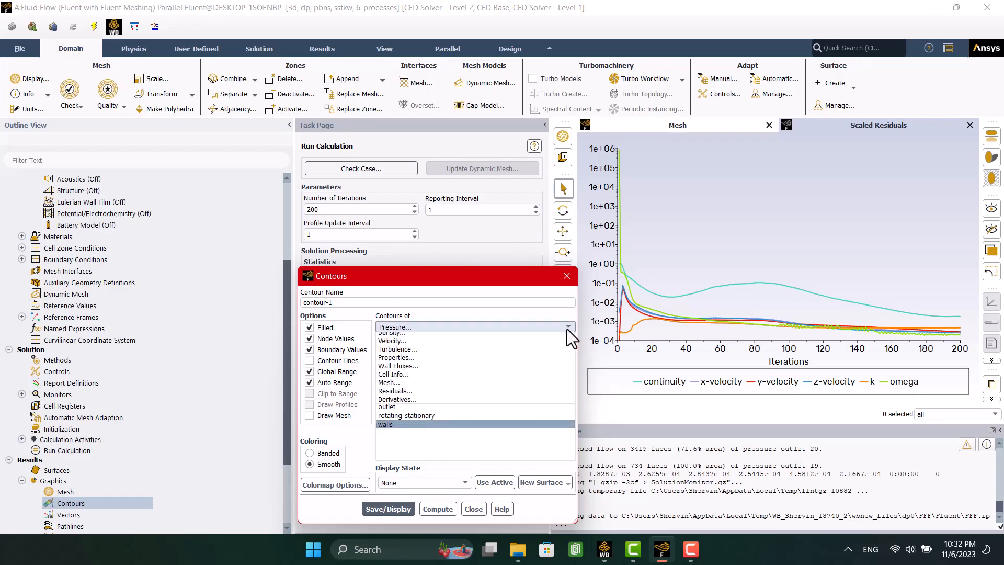
{"action": "left_click", "coordinate": [403, 366]}
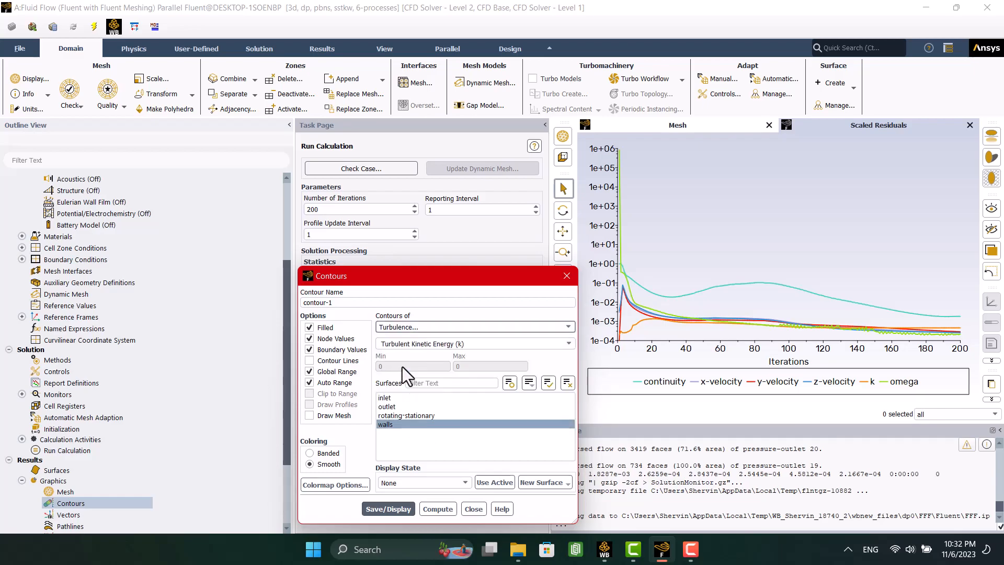
{"action": "left_click", "coordinate": [568, 345]}
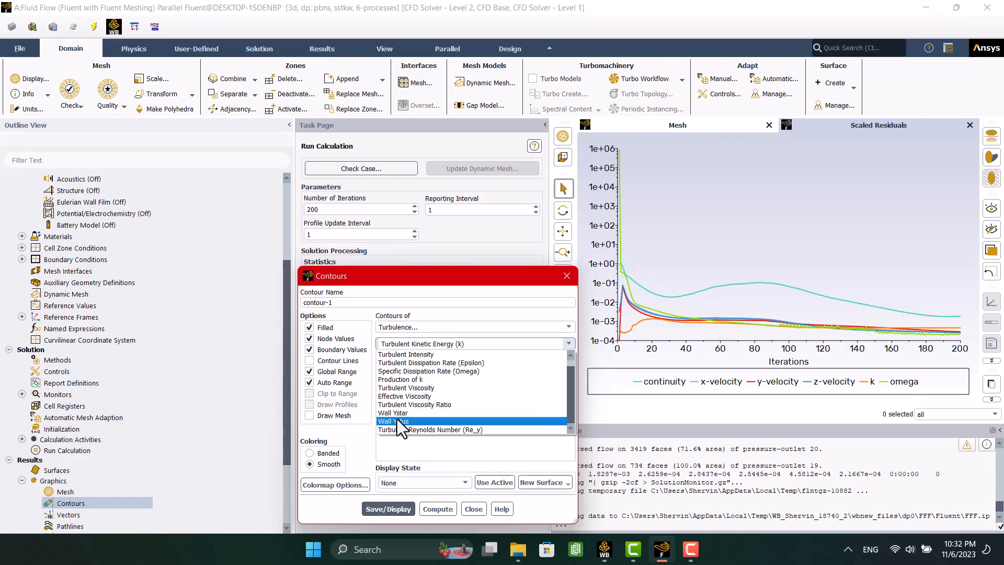
{"action": "left_click", "coordinate": [397, 422]}
{"action": "left_click", "coordinate": [394, 498]}
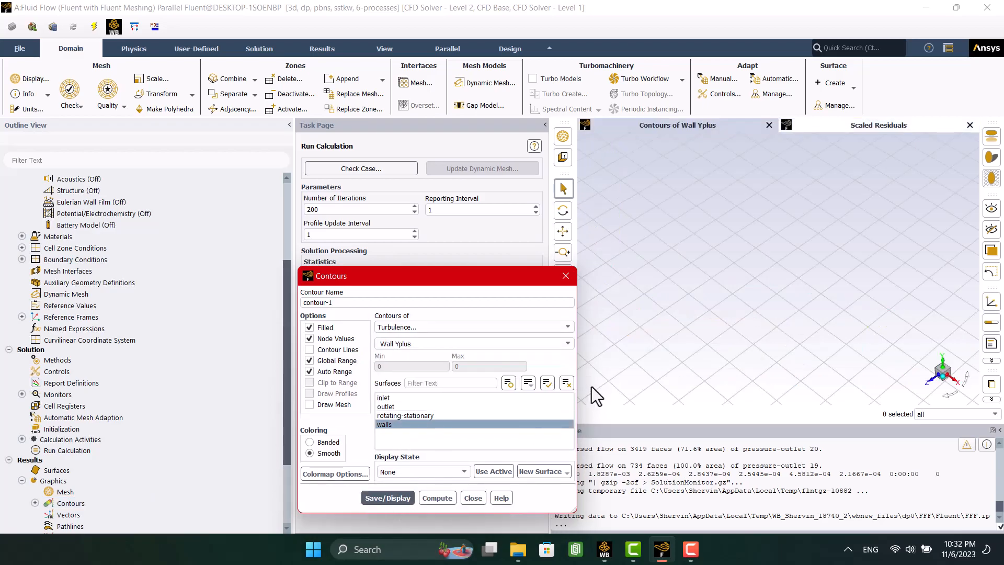
Enlarge the Wall Yplus color legend, examine the contours on the propeller blades up close, and close the contour settings
{"action": "left_click", "coordinate": [605, 221]}
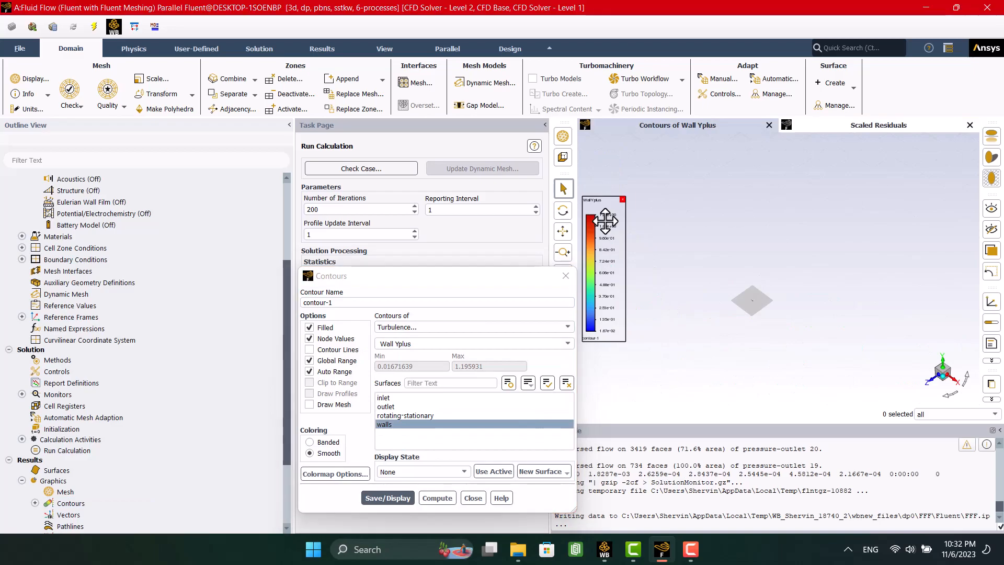
{"action": "left_click_drag", "start_coordinate": [622, 339], "coordinate": [650, 405]}
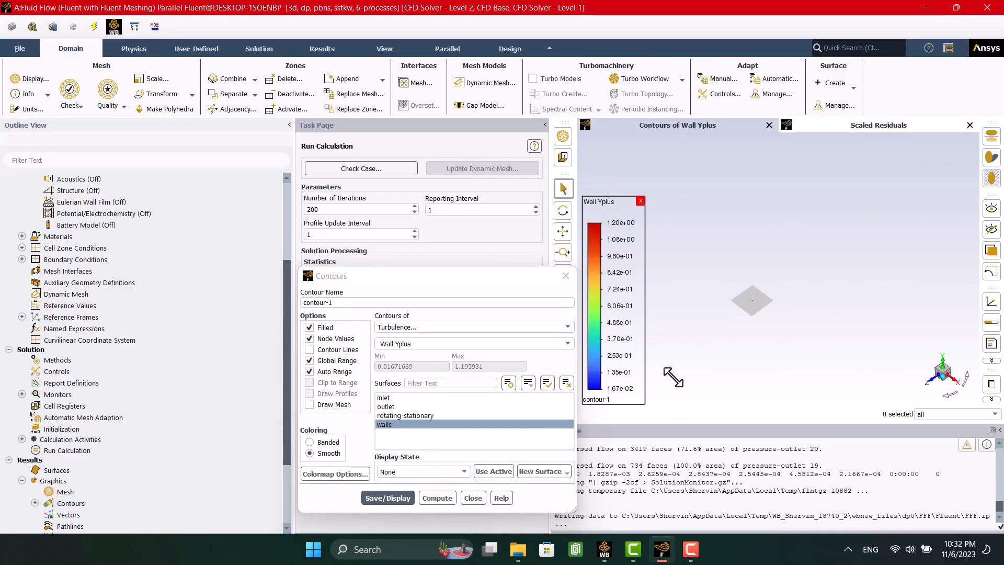
{"action": "scroll", "coordinate": [743, 310], "scroll_direction": "up", "scroll_amount": 10}
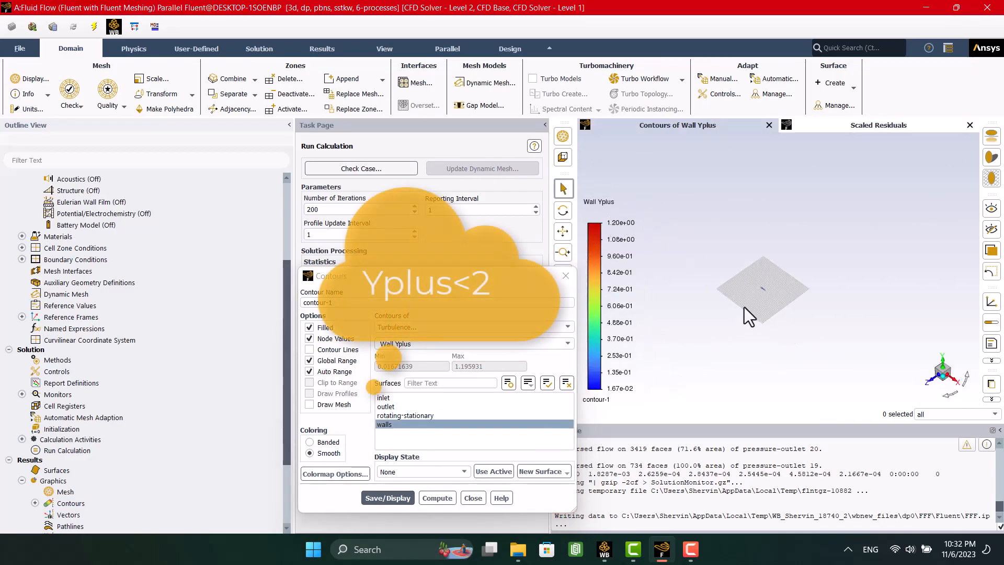
{"action": "scroll", "coordinate": [736, 303], "scroll_direction": "up", "scroll_amount": 10}
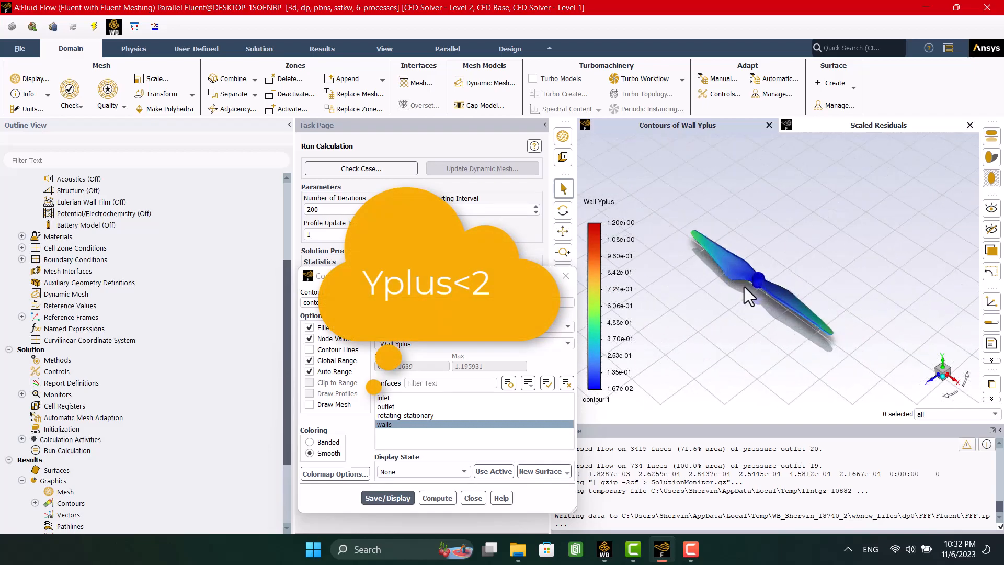
{"action": "mouse_move", "coordinate": [834, 291]}
{"action": "left_mouse_down"}
{"action": "mouse_move", "coordinate": [820, 257]}
{"action": "mouse_move", "coordinate": [694, 234]}
{"action": "mouse_move", "coordinate": [802, 249]}
{"action": "mouse_move", "coordinate": [821, 284]}
{"action": "left_mouse_up"}
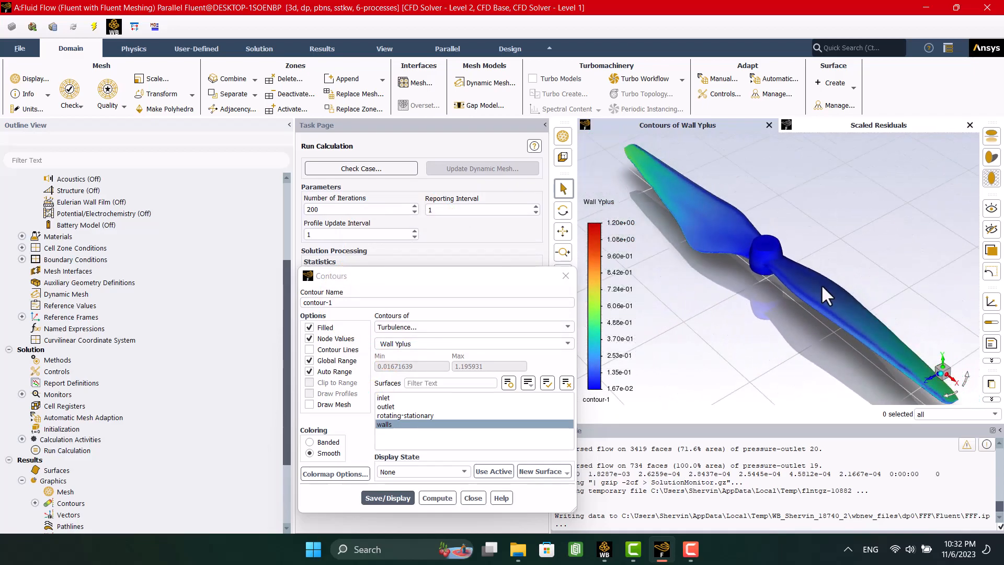
{"action": "left_click", "coordinate": [566, 276]}
Start a second contour definition and create an XY plane surface at Z = 0 m for it
{"action": "scroll", "coordinate": [758, 269], "scroll_direction": "down", "scroll_amount": 2}
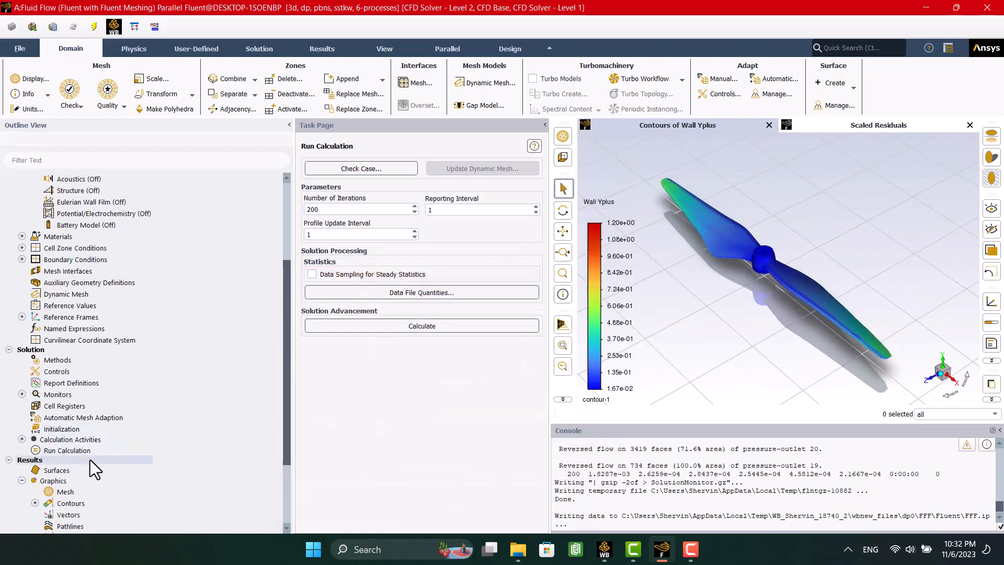
{"action": "scroll", "coordinate": [84, 455], "scroll_direction": "down", "scroll_amount": 2}
{"action": "left_click", "coordinate": [34, 434]}
{"action": "right_click", "coordinate": [62, 436]}
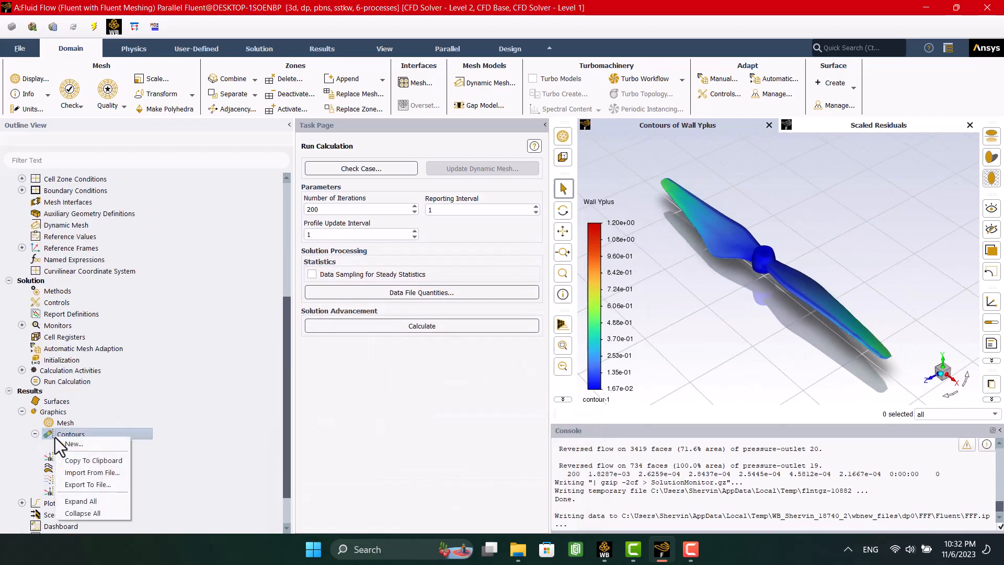
{"action": "left_click", "coordinate": [95, 453]}
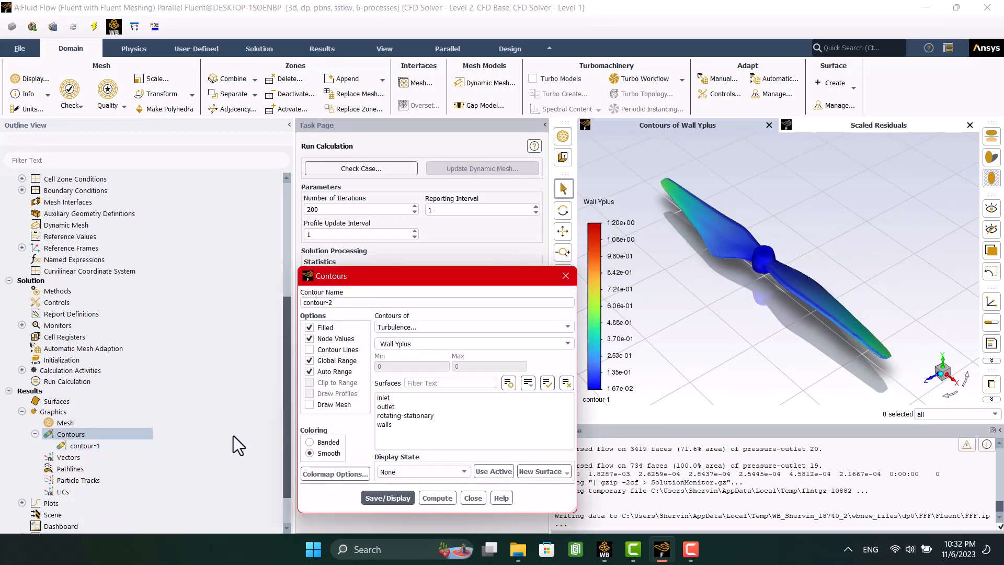
{"action": "left_click", "coordinate": [530, 471]}
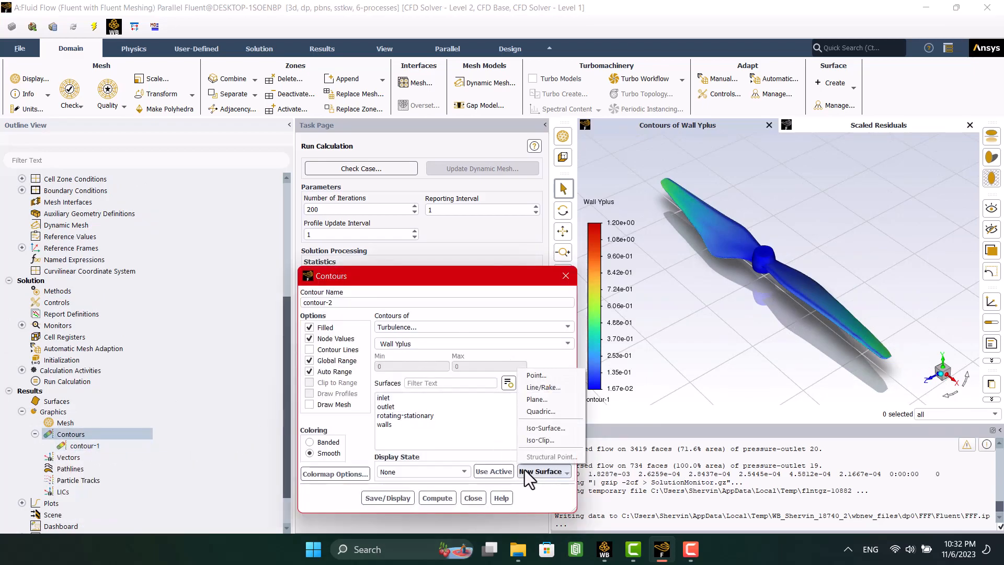
{"action": "left_click", "coordinate": [530, 400]}
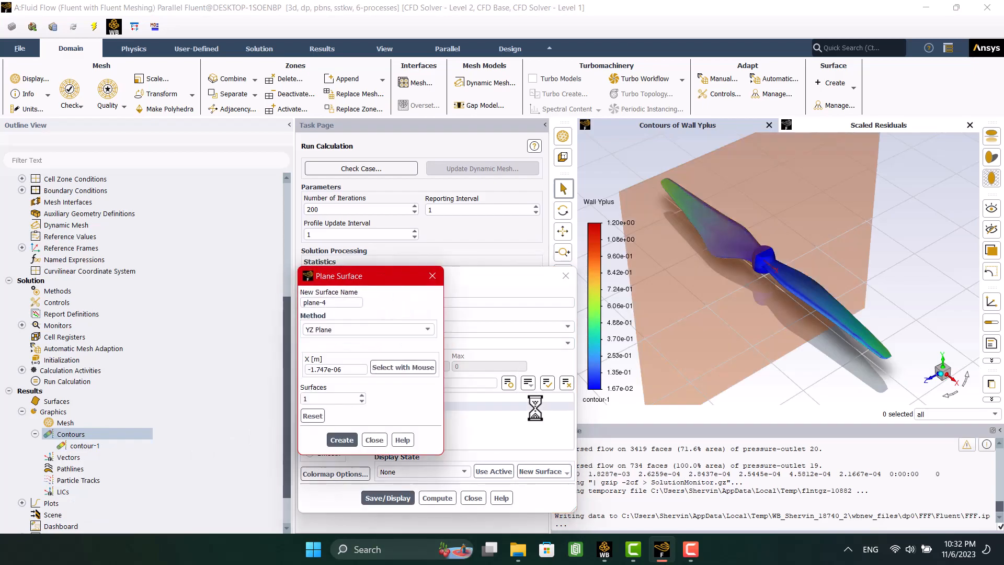
{"action": "left_click", "coordinate": [341, 330]}
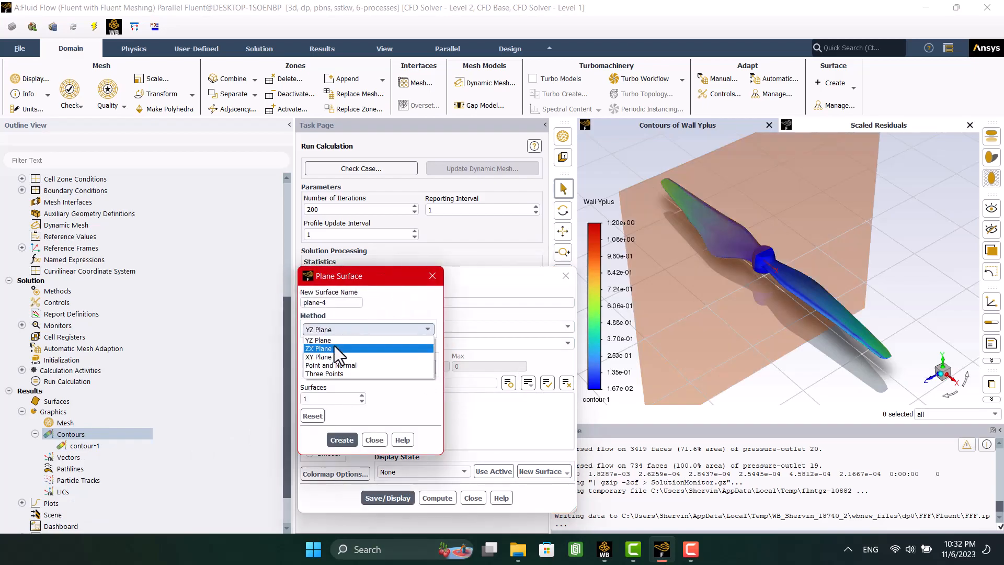
{"action": "left_click", "coordinate": [335, 347]}
{"action": "left_click", "coordinate": [332, 330]}
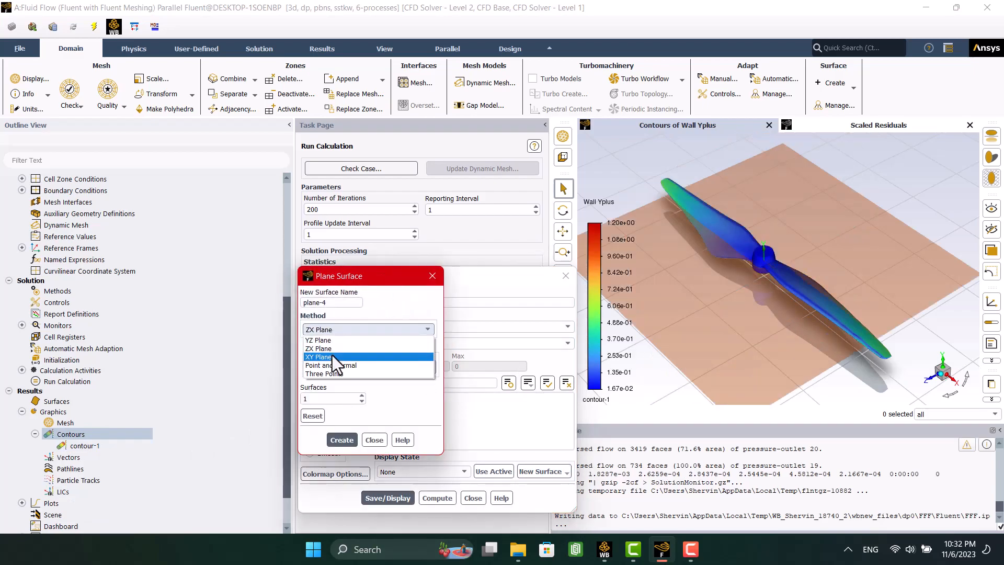
{"action": "left_click", "coordinate": [331, 355]}
{"action": "left_click_drag", "start_coordinate": [362, 370], "coordinate": [308, 370]}
{"action": "type", "text": "0"}
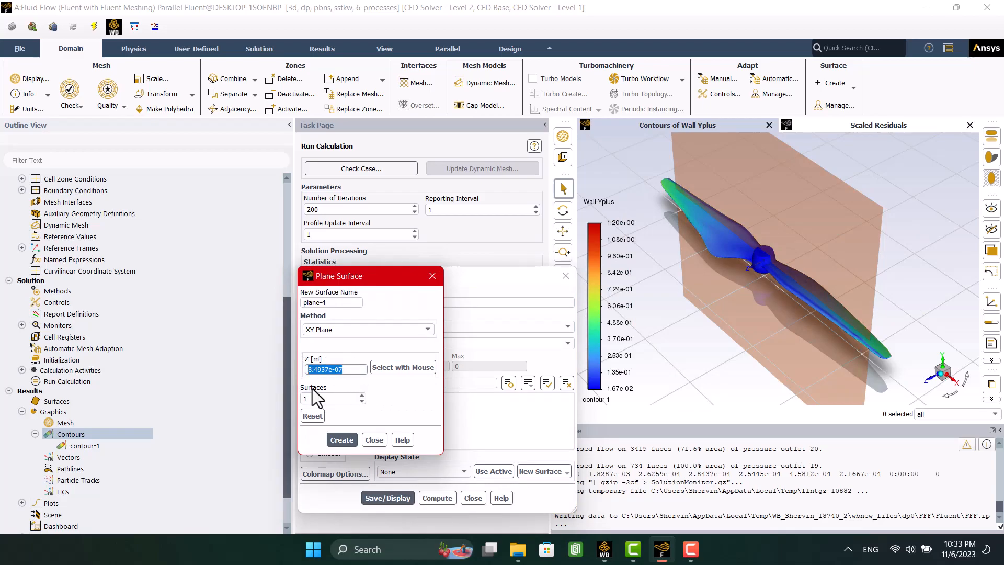
{"action": "left_click", "coordinate": [344, 440]}
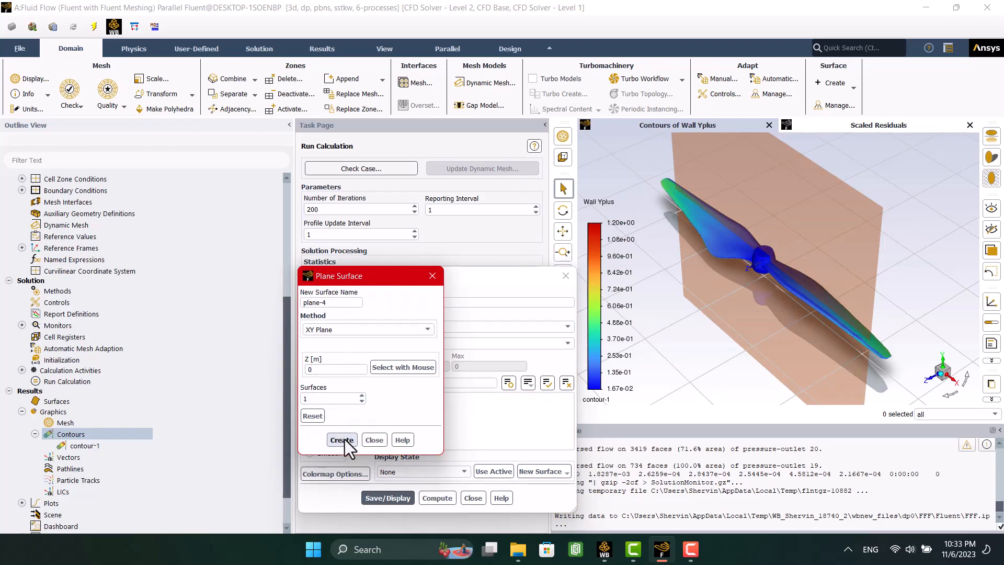
{"action": "left_click", "coordinate": [374, 440]}
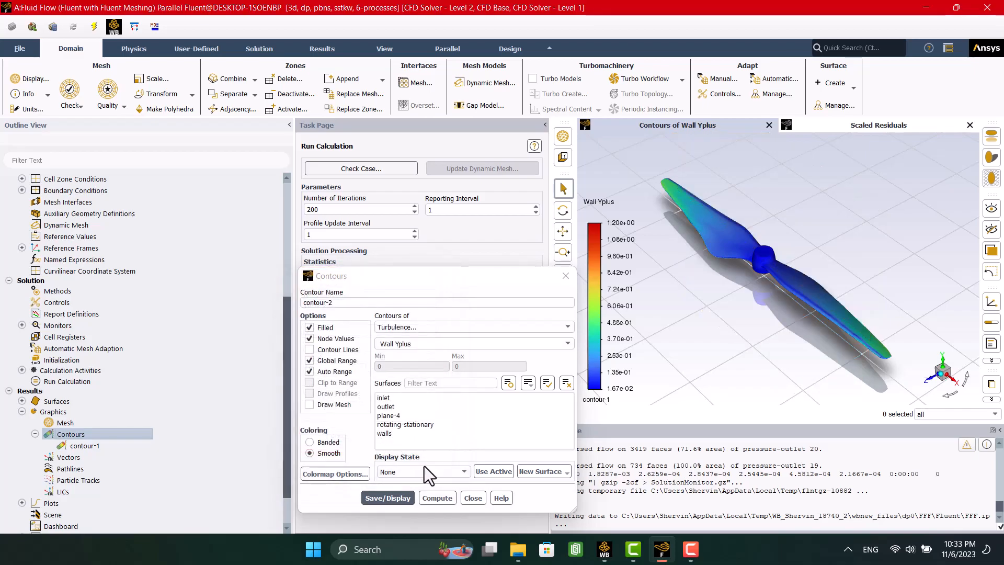
Display velocity magnitude contours on plane-4 and the walls, inspect them around the propeller, and close the contour settings
{"action": "left_click", "coordinate": [400, 416]}
{"action": "left_click", "coordinate": [400, 436]}
{"action": "left_click", "coordinate": [564, 327]}
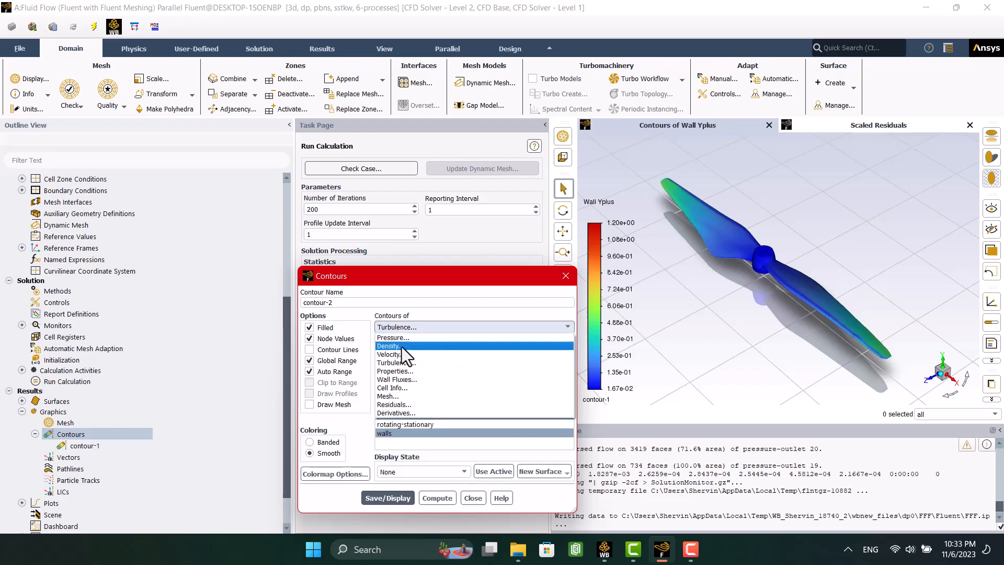
{"action": "left_click", "coordinate": [401, 354]}
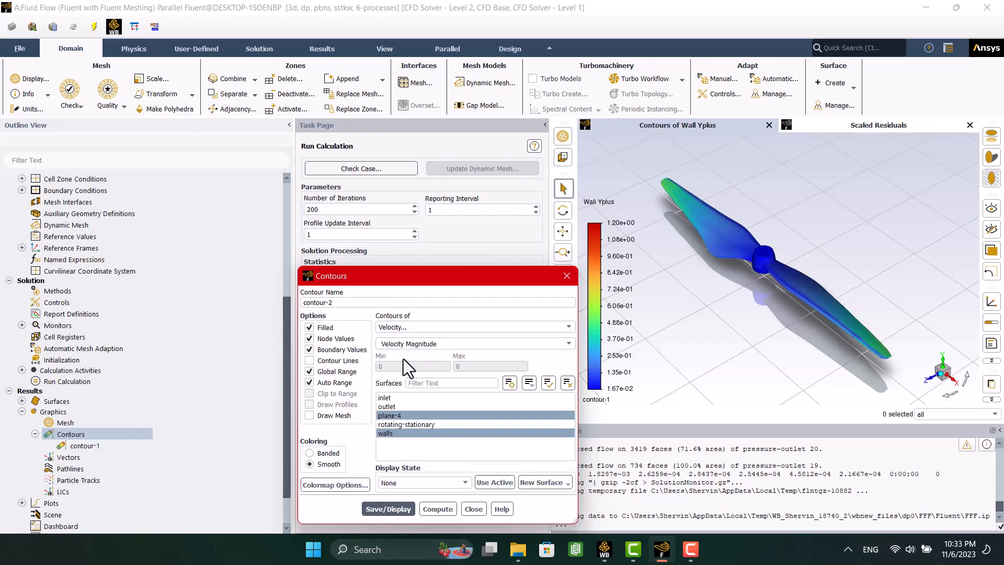
{"action": "left_click", "coordinate": [389, 510]}
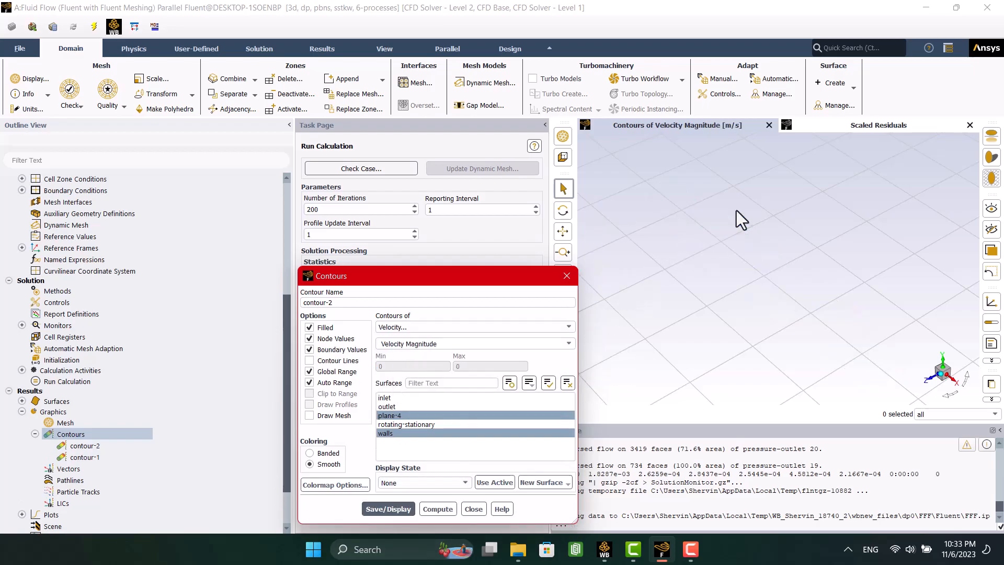
{"action": "left_click_drag", "start_coordinate": [735, 208], "coordinate": [680, 293]}
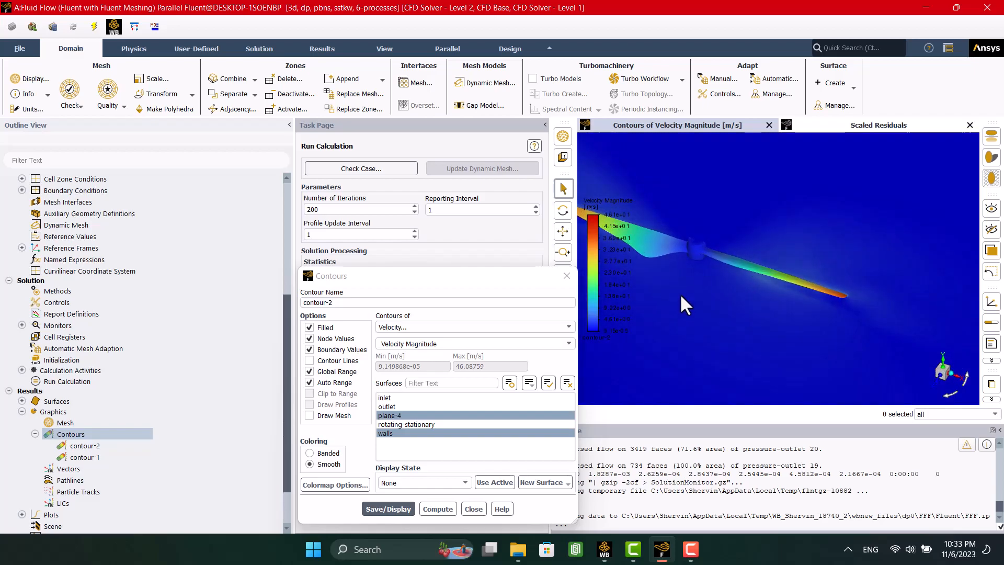
{"action": "left_click", "coordinate": [570, 272]}
{"action": "left_click", "coordinate": [568, 275]}
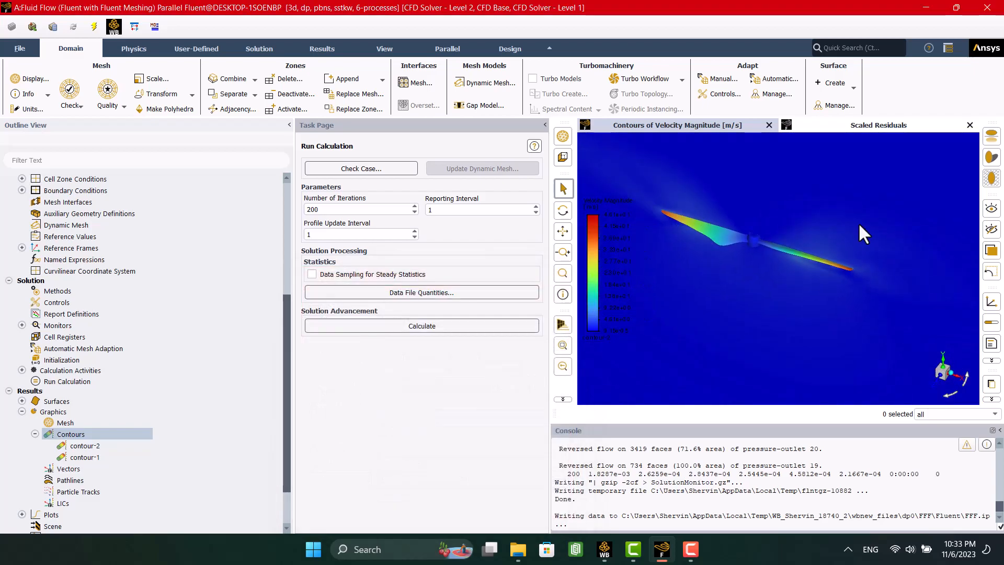
{"action": "scroll", "coordinate": [859, 225], "scroll_direction": "down", "scroll_amount": 5}
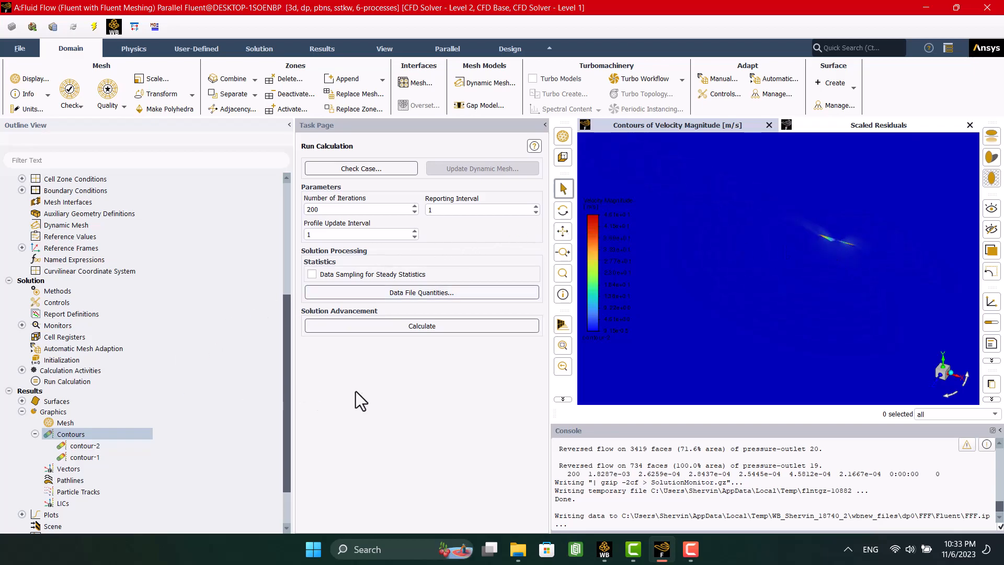
Review the general solver settings and the rotating fluid zone's frame motion and rotational velocity in the cell zone conditions
{"action": "scroll", "coordinate": [113, 386], "scroll_direction": "up", "scroll_amount": 4}
{"action": "scroll", "coordinate": [113, 386], "scroll_direction": "up", "scroll_amount": 2}
{"action": "left_click", "coordinate": [45, 186]}
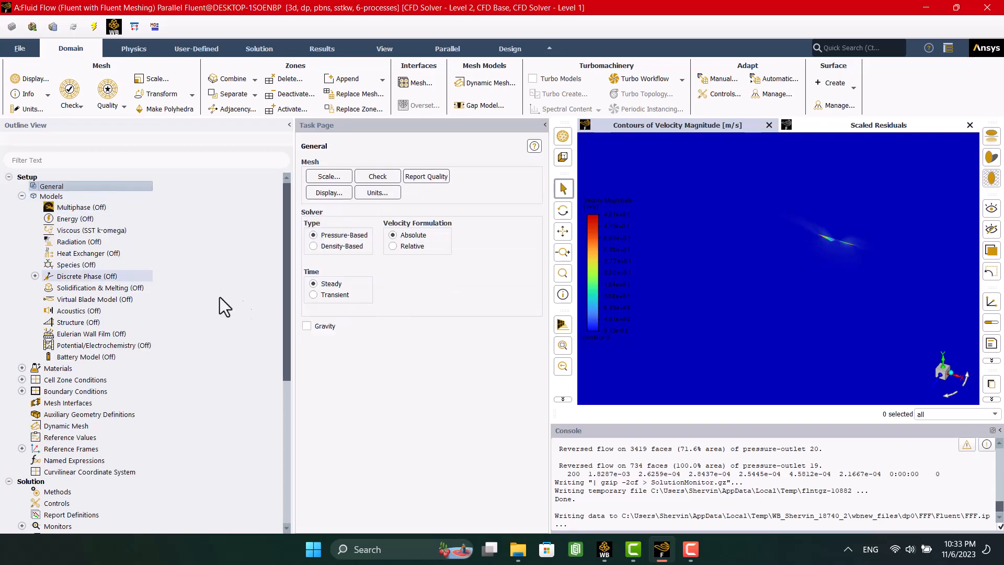
{"action": "left_click", "coordinate": [21, 380]}
{"action": "scroll", "coordinate": [21, 380], "scroll_direction": "down", "scroll_amount": 1}
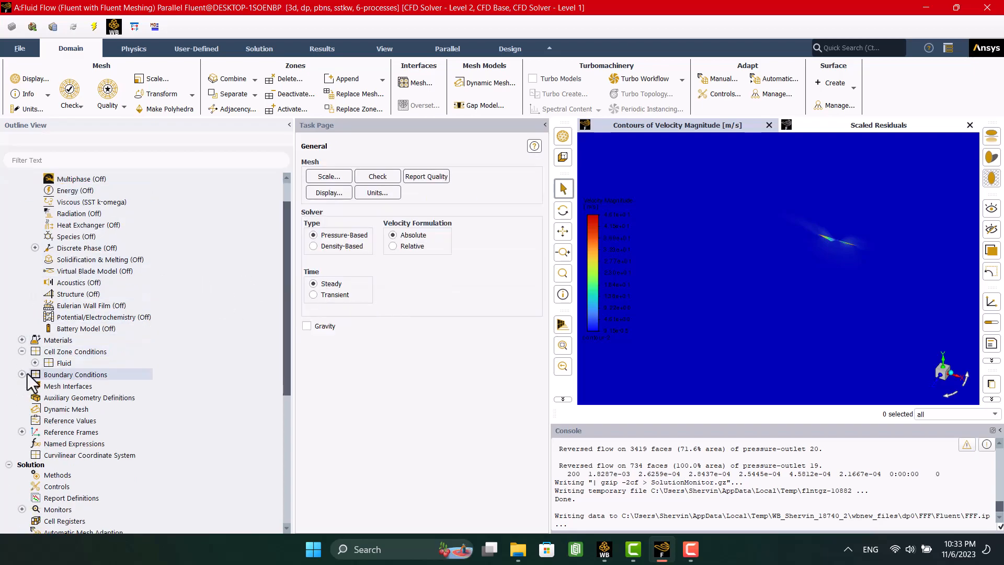
{"action": "left_click", "coordinate": [35, 363]}
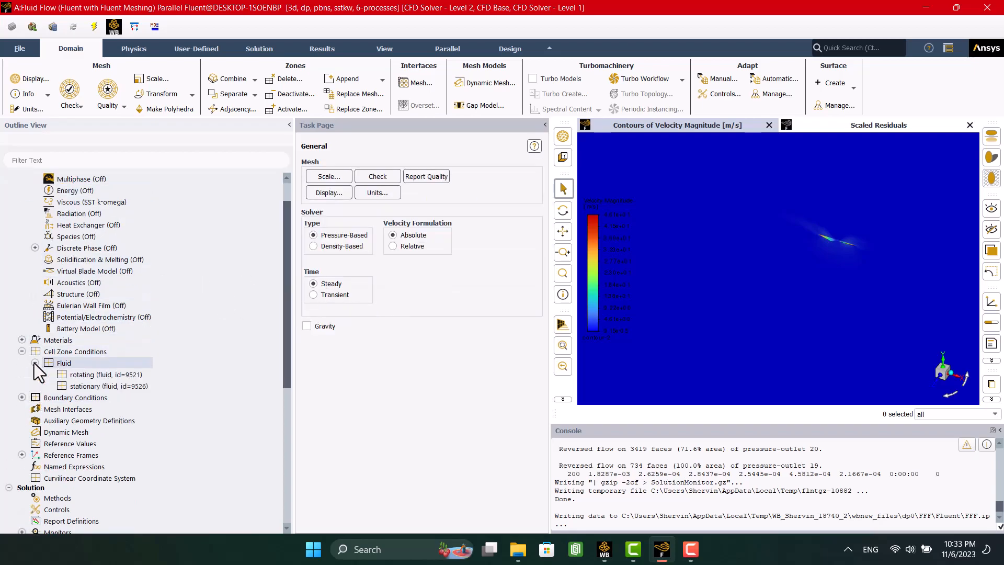
{"action": "double_click", "coordinate": [77, 374]}
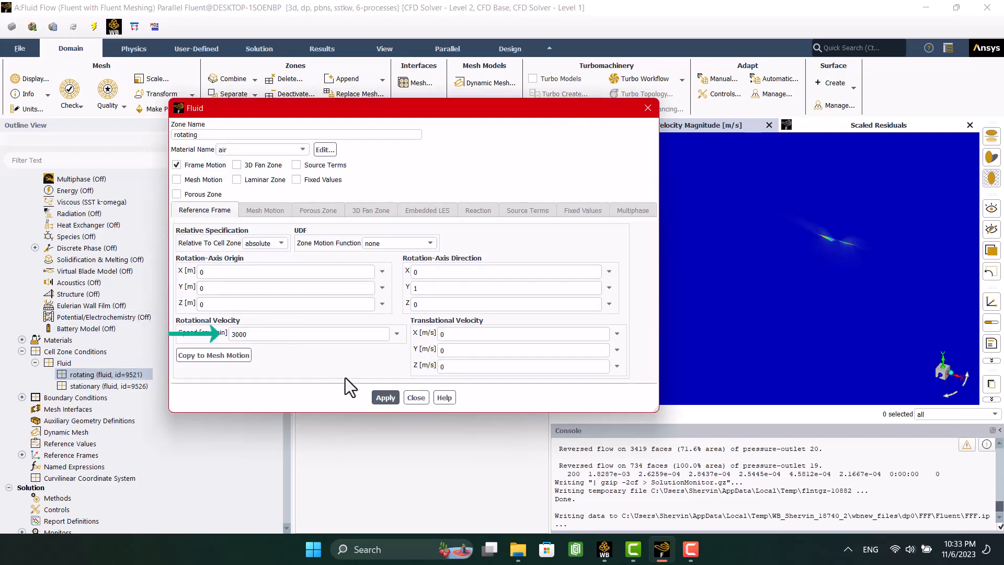
{"action": "left_click", "coordinate": [416, 397]}
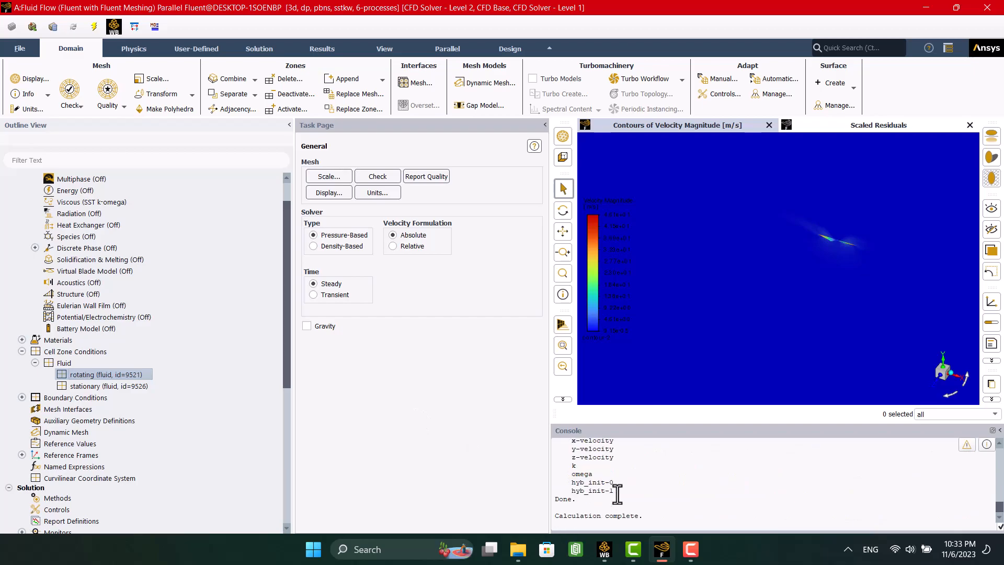
Enter the mesh/modify-zones command menu in the console and list its available commands
{"action": "key", "text": "Return"}
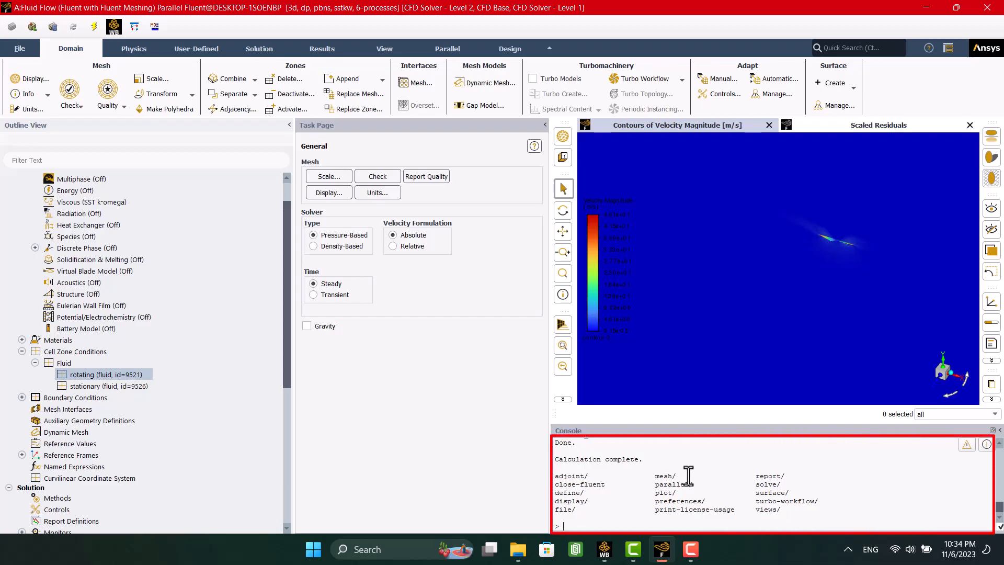
{"action": "type", "text": "esh"}
{"action": "key", "text": "Return"}
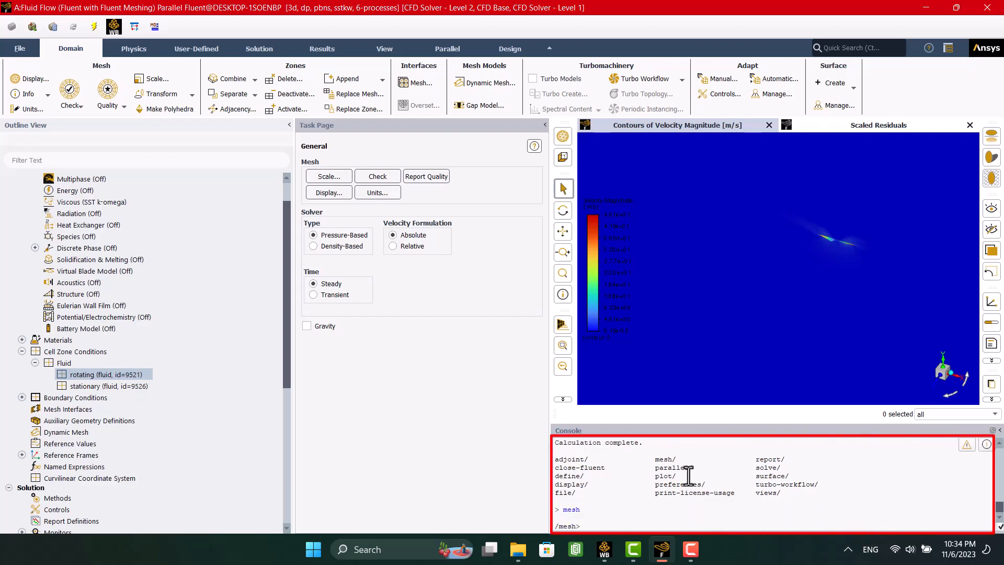
{"action": "key", "text": "Return"}
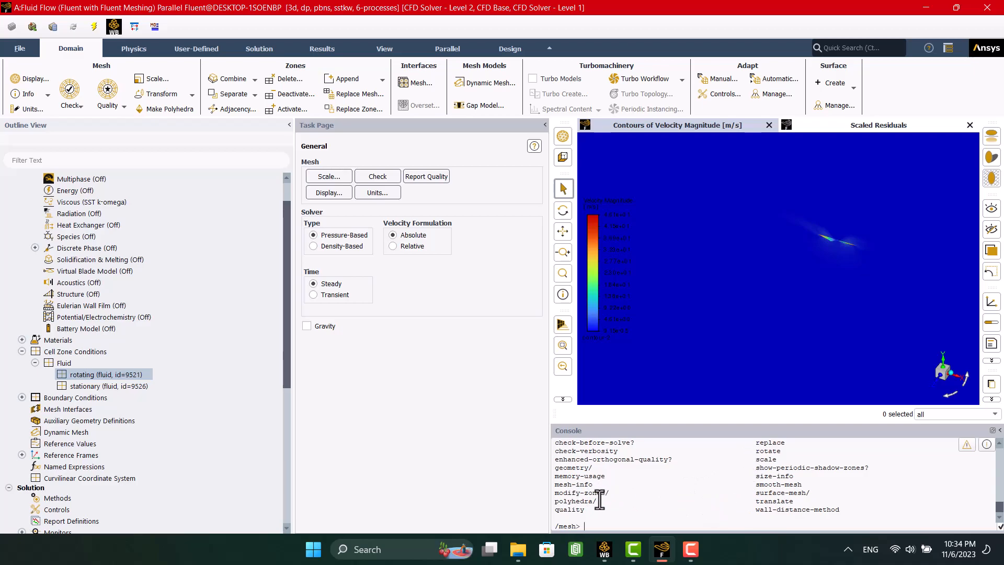
{"action": "type", "text": "modify"}
{"action": "key", "text": "Return"}
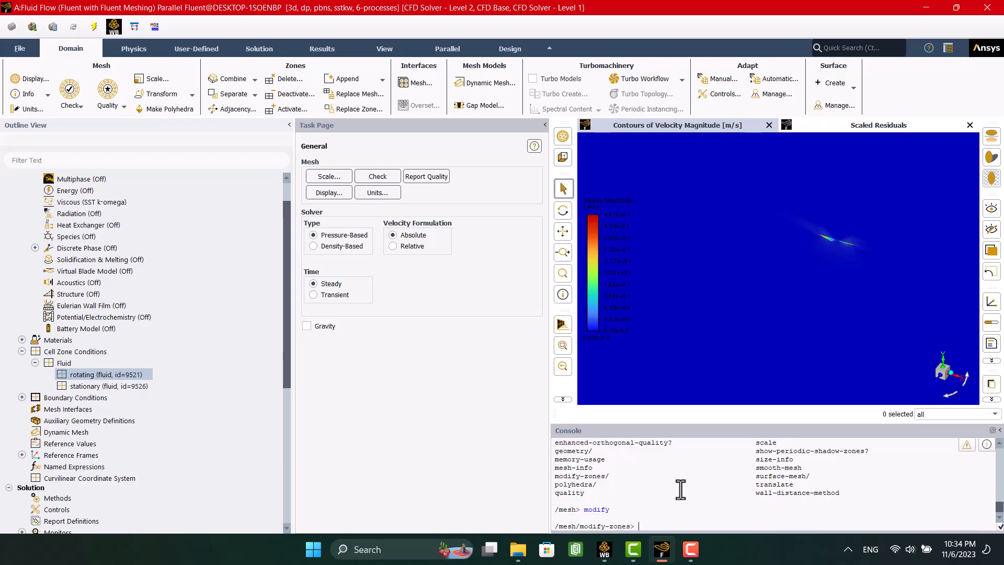
{"action": "key", "text": "Return"}
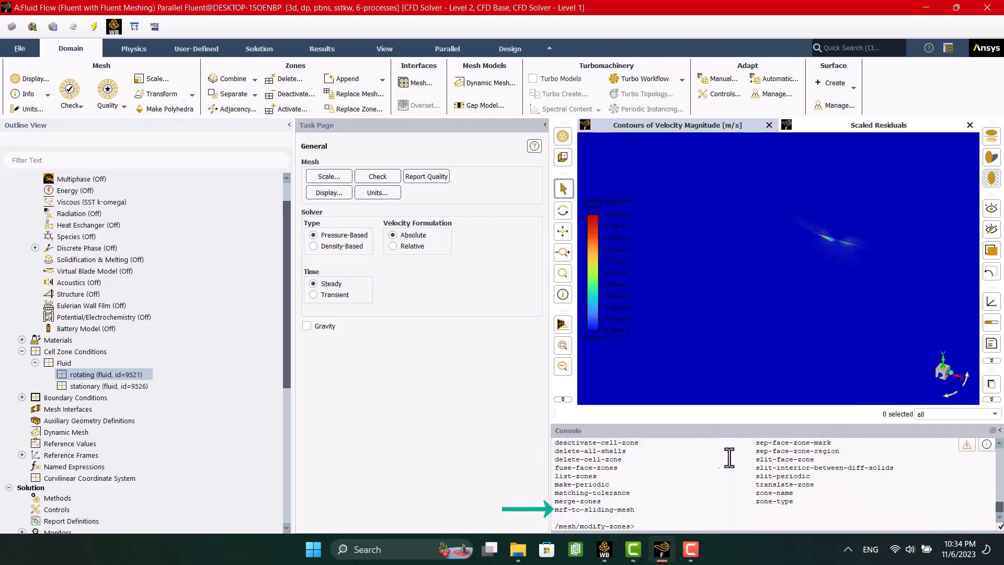
Run the mrf-to-sliding-mesh console command on cell zone 9521 to convert the rotating zone to a sliding mesh
{"action": "left_click", "coordinate": [691, 554]}
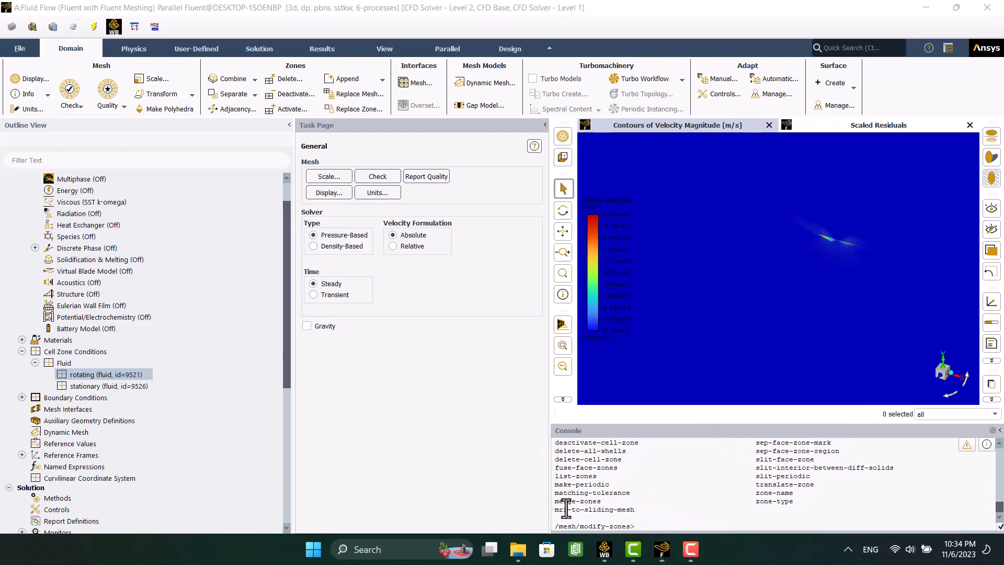
{"action": "left_click", "coordinate": [641, 527]}
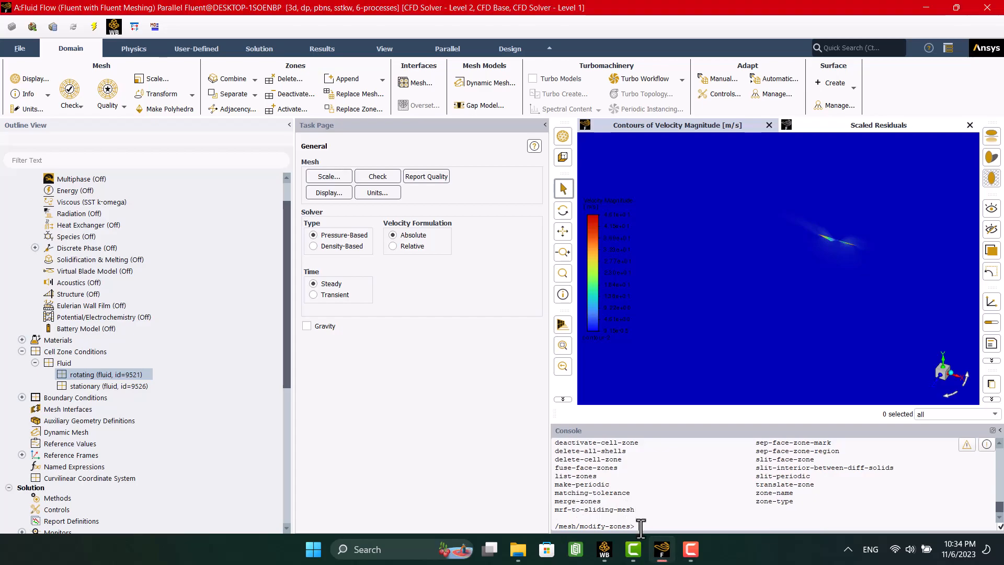
{"action": "type", "text": "mr"}
{"action": "type", "text": "t"}
{"action": "type", "text": "-to"}
{"action": "key", "text": "Return"}
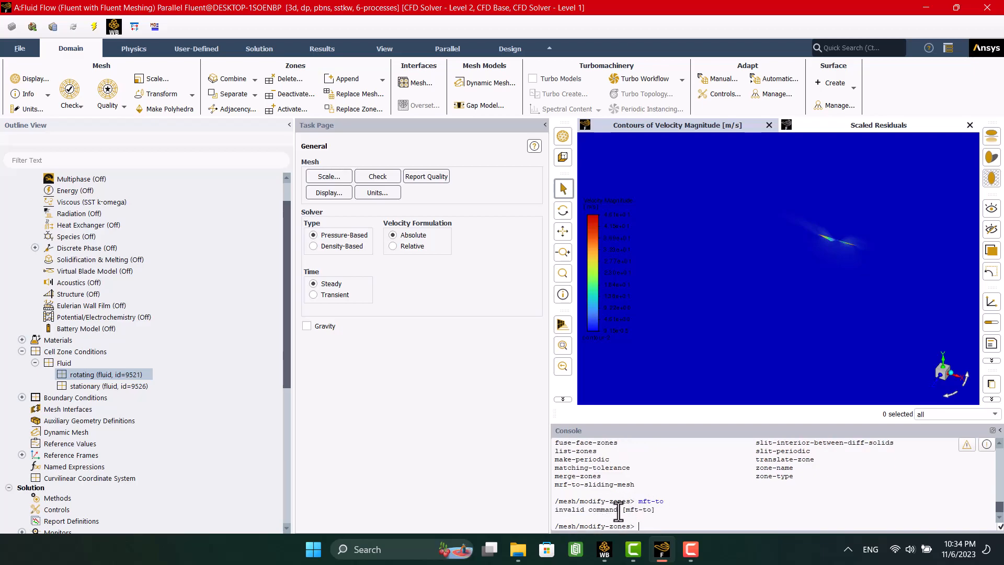
{"action": "type", "text": "mrf-to"}
{"action": "key", "text": "Return"}
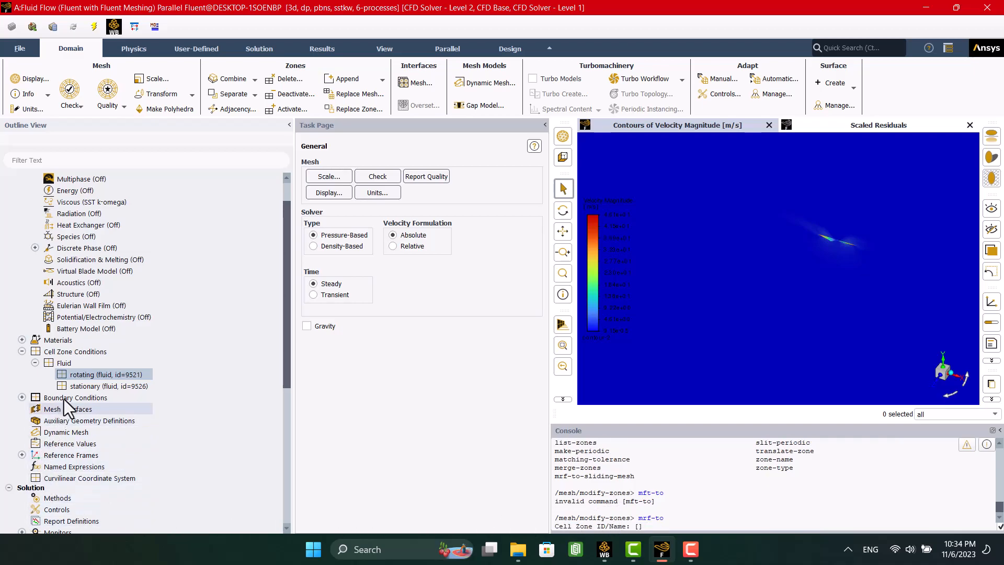
{"action": "type", "text": "9521"}
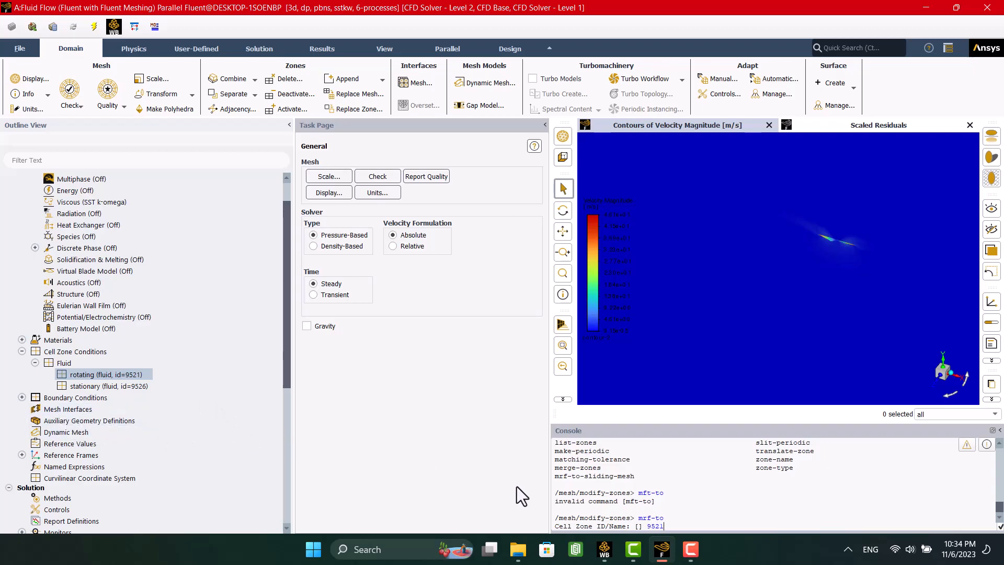
{"action": "key", "text": "Return"}
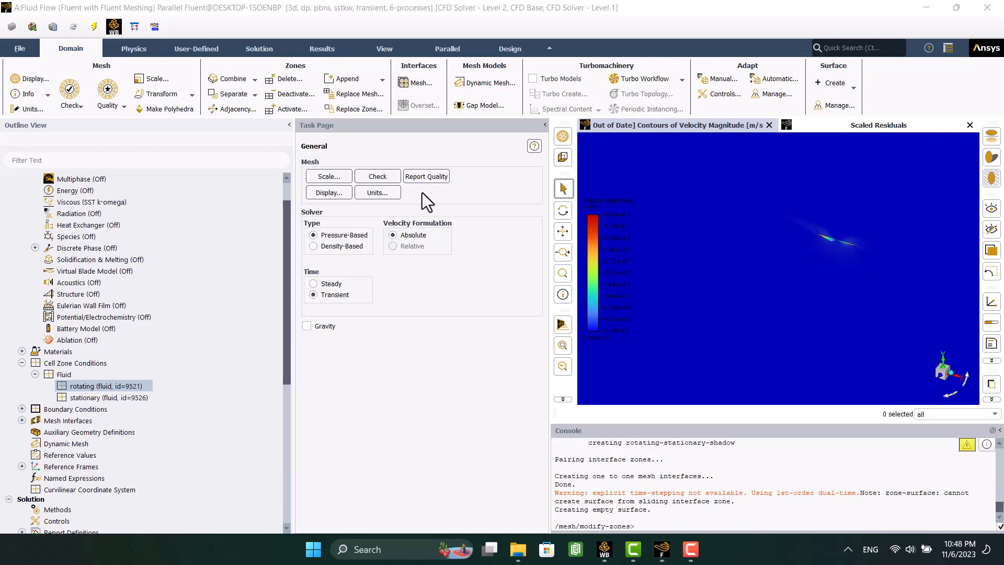
Review the rotating fluid zone's mesh motion, rotation axis and rotational velocity in the cell zone conditions
{"action": "left_click", "coordinate": [422, 192]}
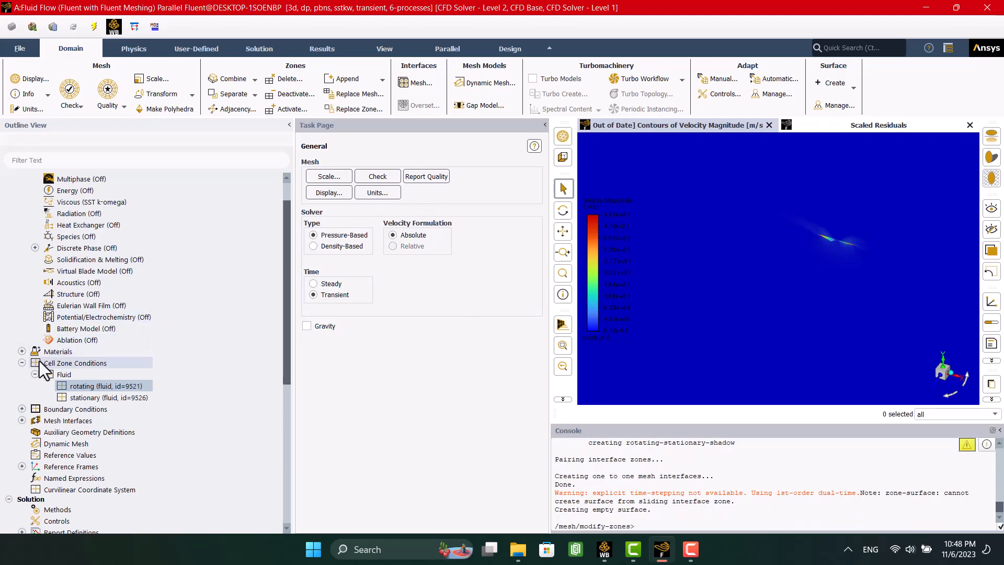
{"action": "left_click", "coordinate": [23, 363]}
{"action": "scroll", "coordinate": [24, 363], "scroll_direction": "down", "scroll_amount": 2}
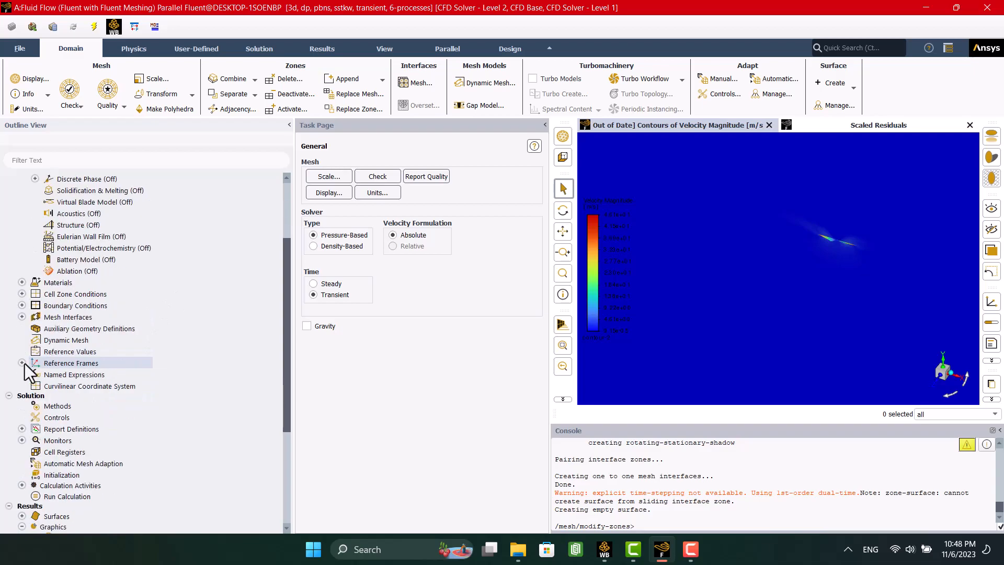
{"action": "scroll", "coordinate": [24, 363], "scroll_direction": "down", "scroll_amount": 2}
{"action": "scroll", "coordinate": [24, 364], "scroll_direction": "down", "scroll_amount": 2}
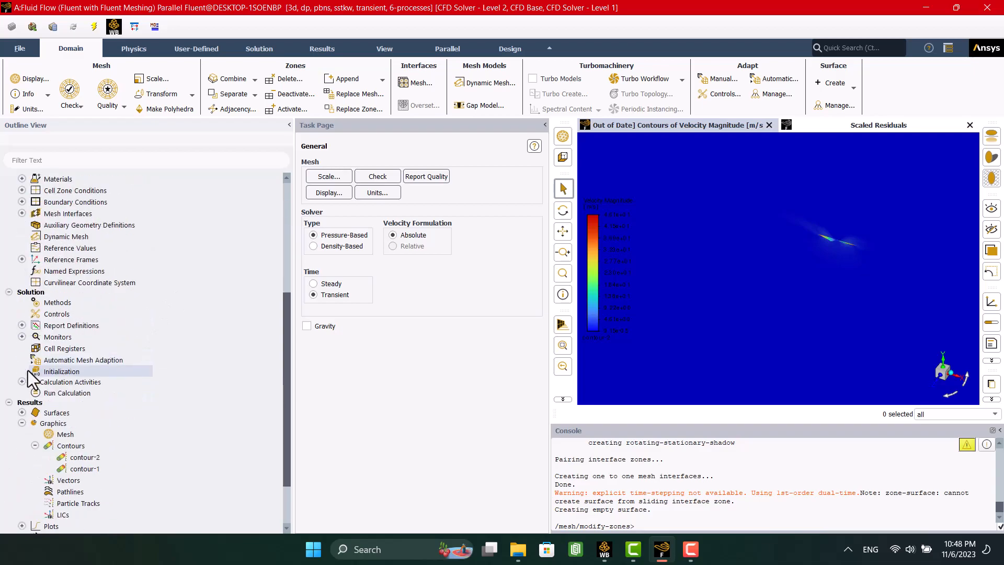
{"action": "scroll", "coordinate": [27, 379], "scroll_direction": "up", "scroll_amount": 3}
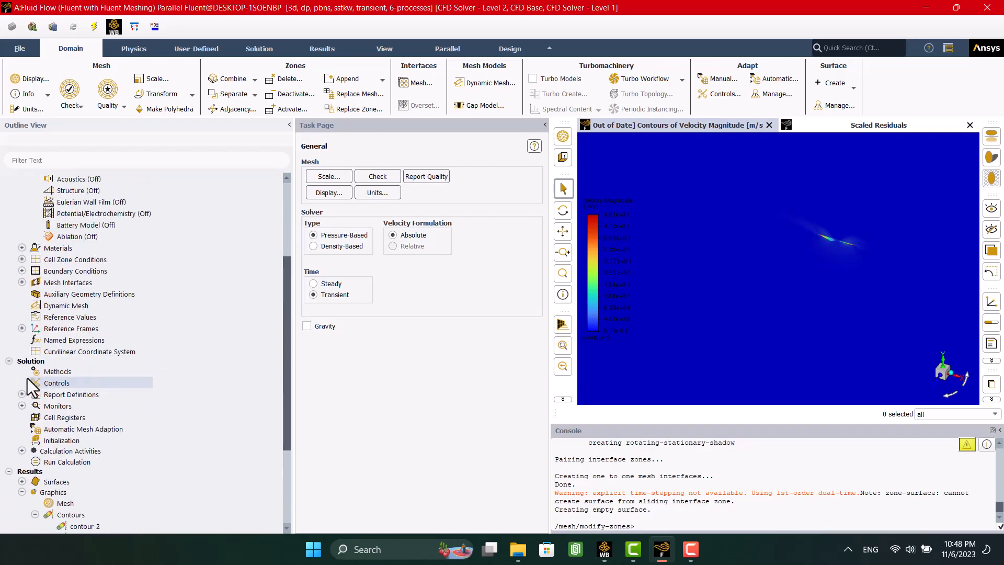
{"action": "left_click", "coordinate": [45, 374]}
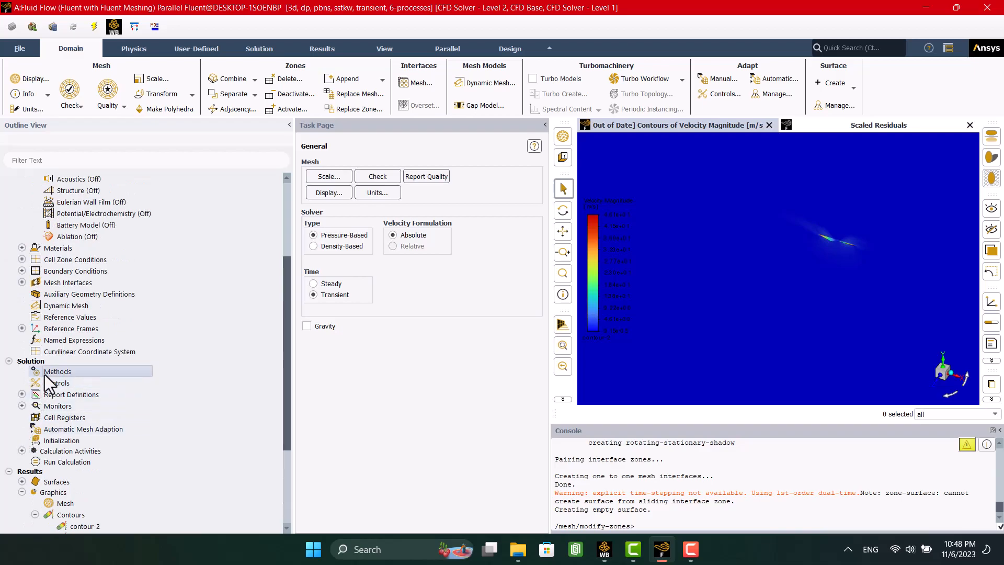
{"action": "left_click", "coordinate": [21, 259]}
{"action": "left_click", "coordinate": [58, 284]}
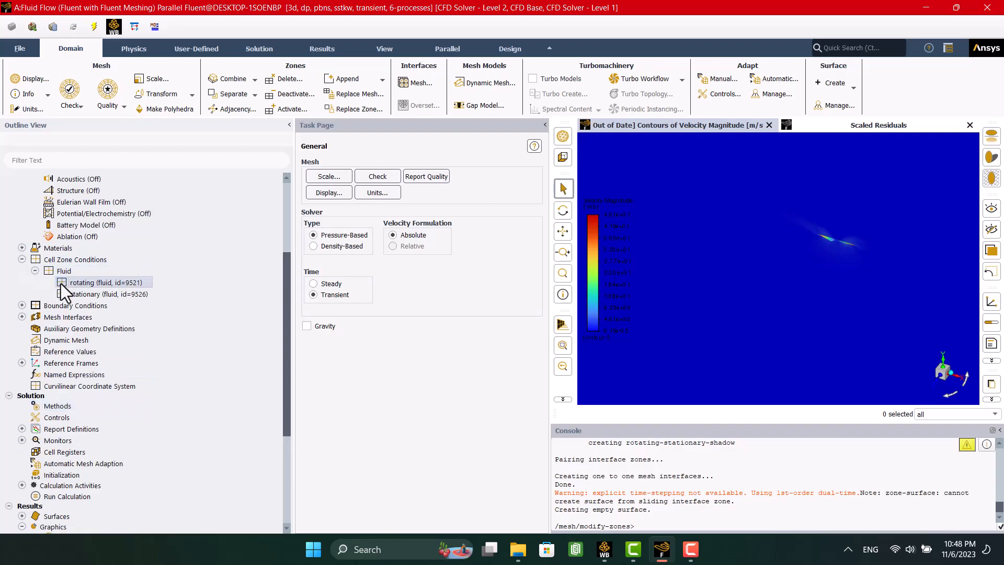
{"action": "double_click", "coordinate": [62, 284]}
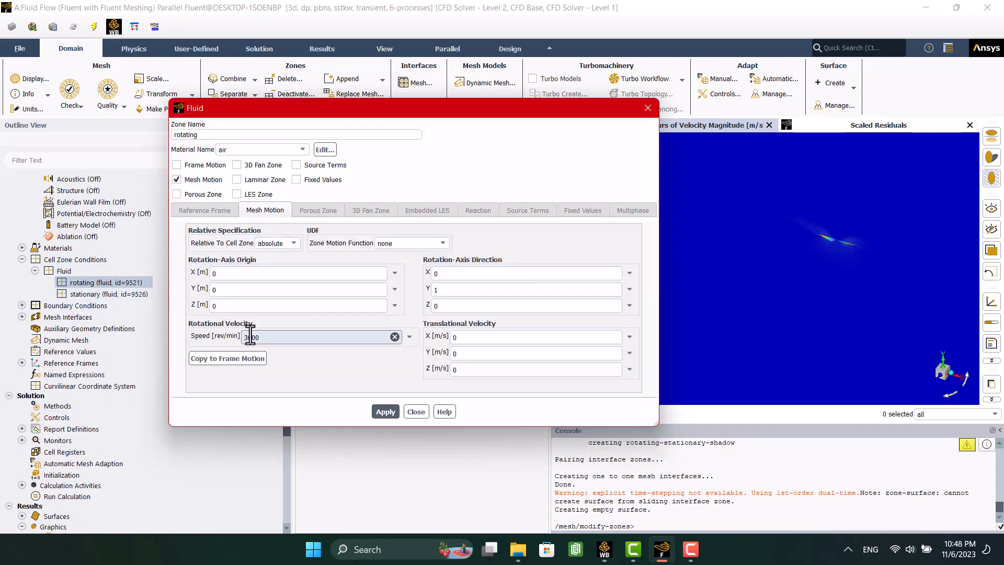
{"action": "left_click", "coordinate": [416, 412]}
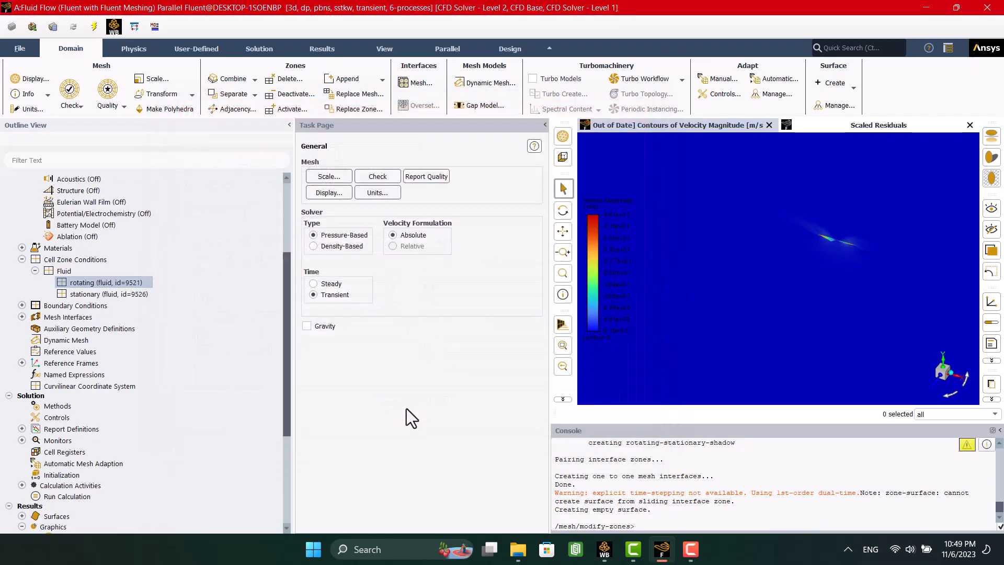
Examine the sliding interface and its zones between the rotating and stationary regions under the mesh interfaces
{"action": "left_click", "coordinate": [21, 317]}
{"action": "left_click", "coordinate": [35, 328]}
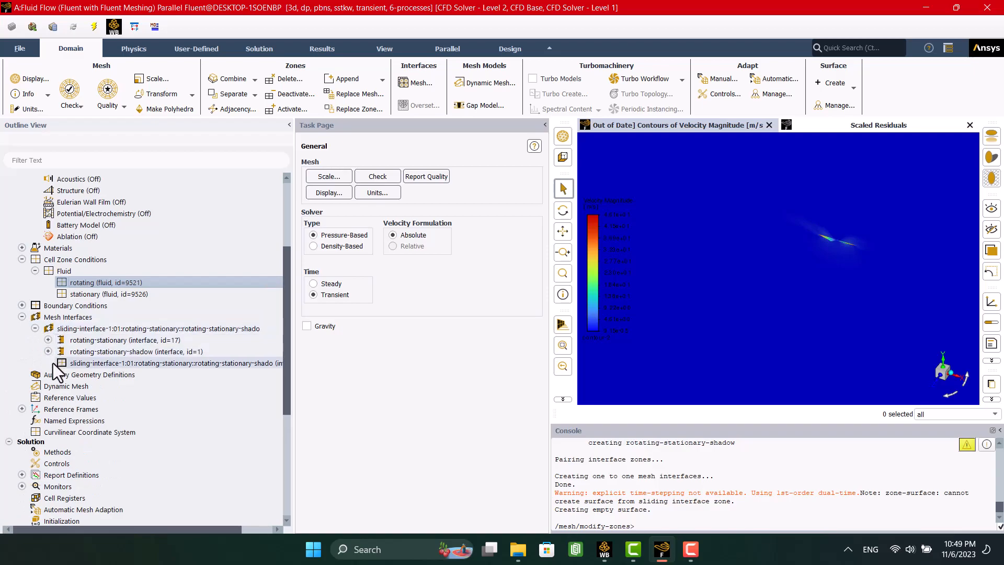
{"action": "left_click", "coordinate": [21, 317]}
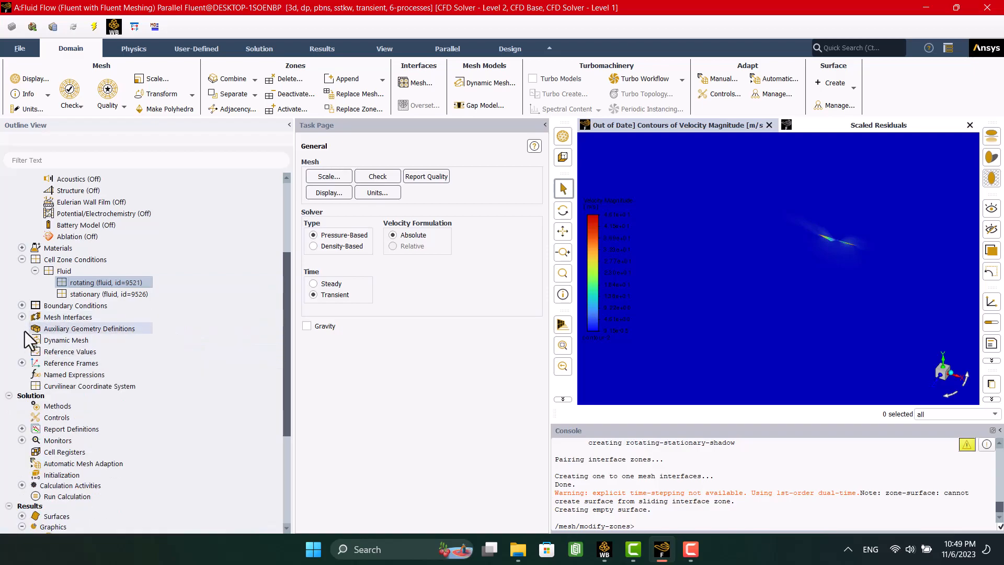
Change the viscous model to Detached Eddy Simulation (DES) and accept the notice about bounded discretization schemes
{"action": "scroll", "coordinate": [37, 340], "scroll_direction": "up", "scroll_amount": 3}
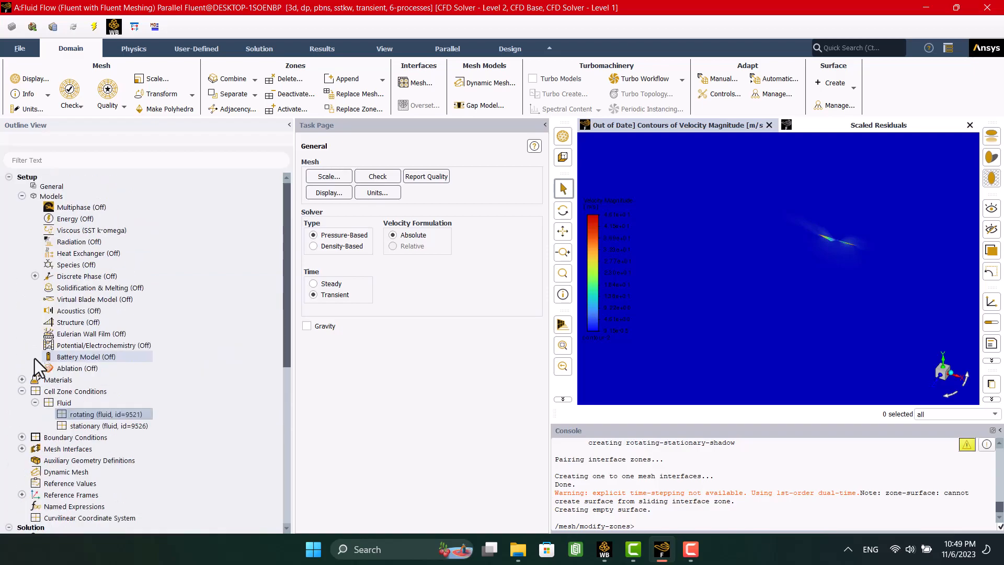
{"action": "left_click", "coordinate": [64, 234]}
{"action": "double_click", "coordinate": [65, 234]}
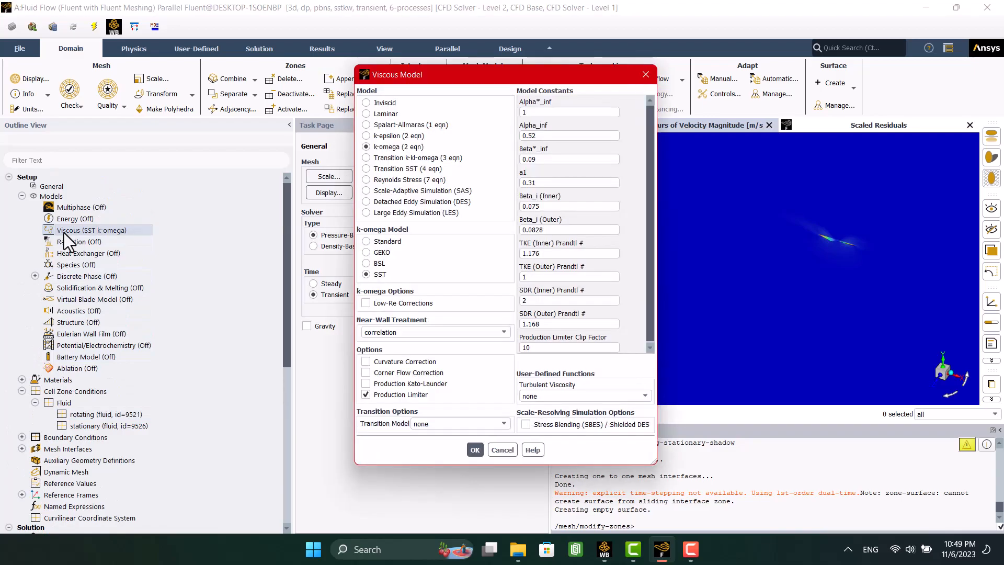
{"action": "left_click", "coordinate": [369, 204]}
{"action": "left_click", "coordinate": [471, 468]}
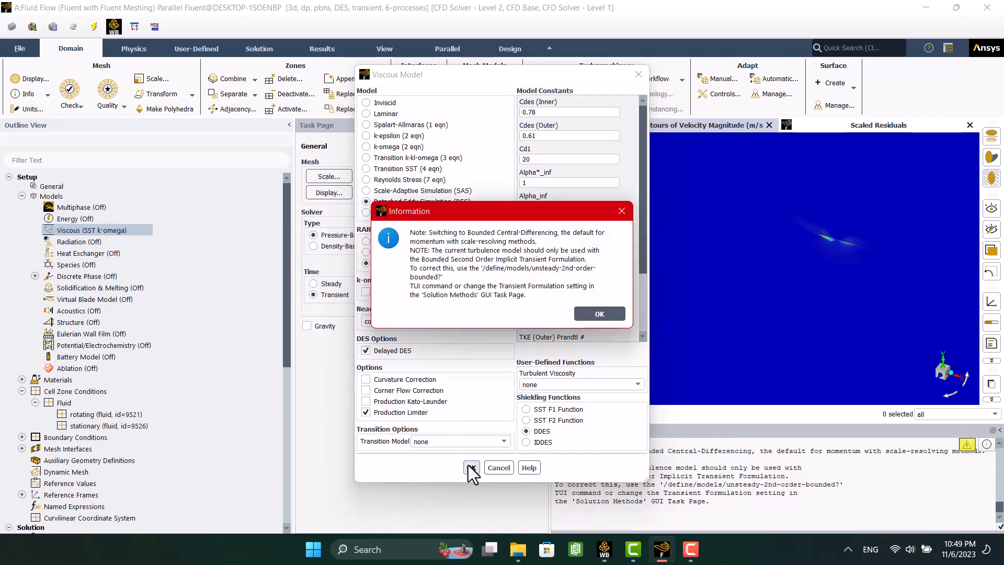
{"action": "left_click", "coordinate": [585, 312]}
Set the pressure-velocity coupling scheme to SIMPLEC and the transient formulation to Bounded Second Order Implicit in the solution methods
{"action": "scroll", "coordinate": [105, 377], "scroll_direction": "down", "scroll_amount": 2}
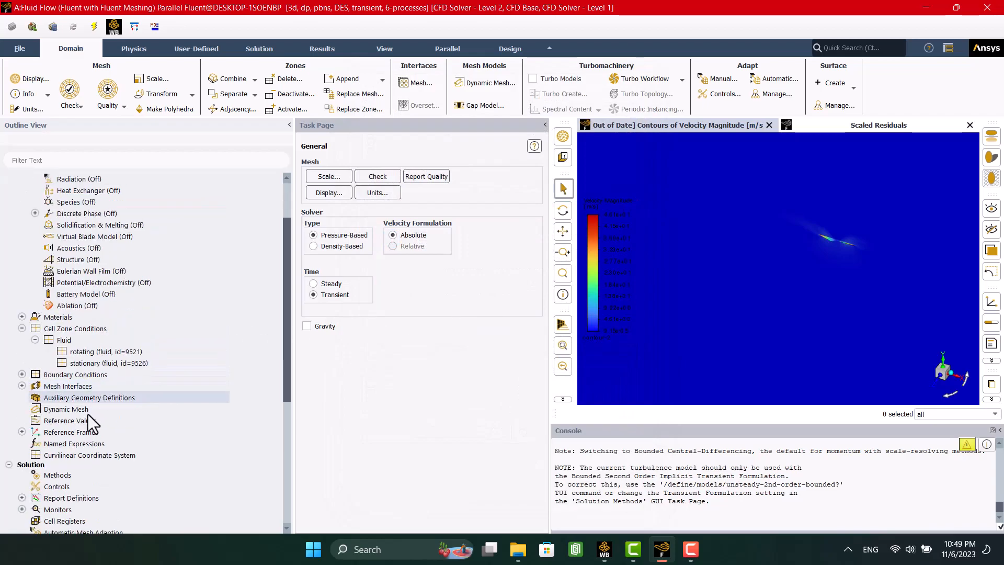
{"action": "scroll", "coordinate": [78, 434], "scroll_direction": "down", "scroll_amount": 1}
{"action": "left_click", "coordinate": [53, 443]}
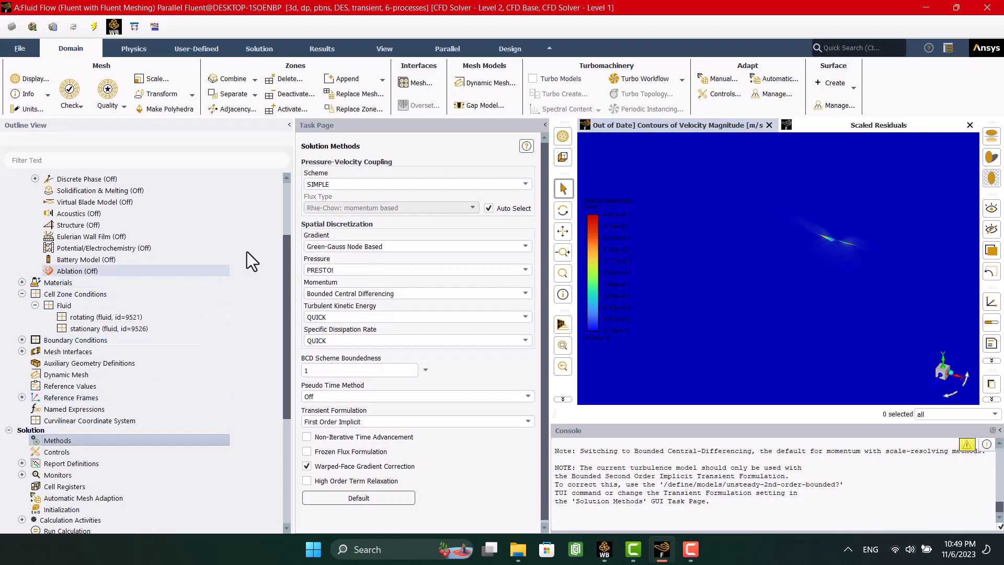
{"action": "left_click", "coordinate": [316, 185]}
{"action": "left_click", "coordinate": [320, 203]}
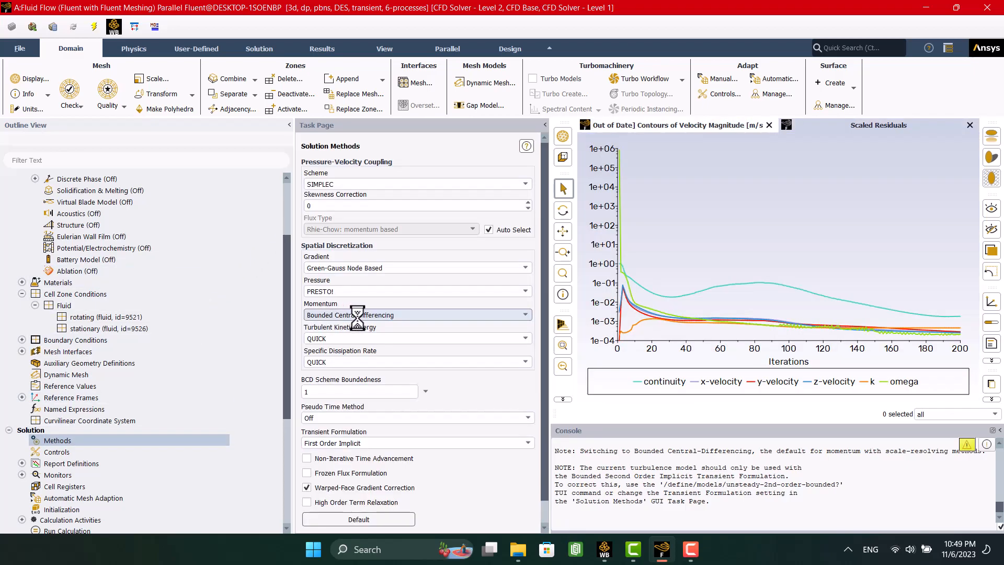
{"action": "left_click", "coordinate": [337, 441]}
{"action": "left_click", "coordinate": [334, 470]}
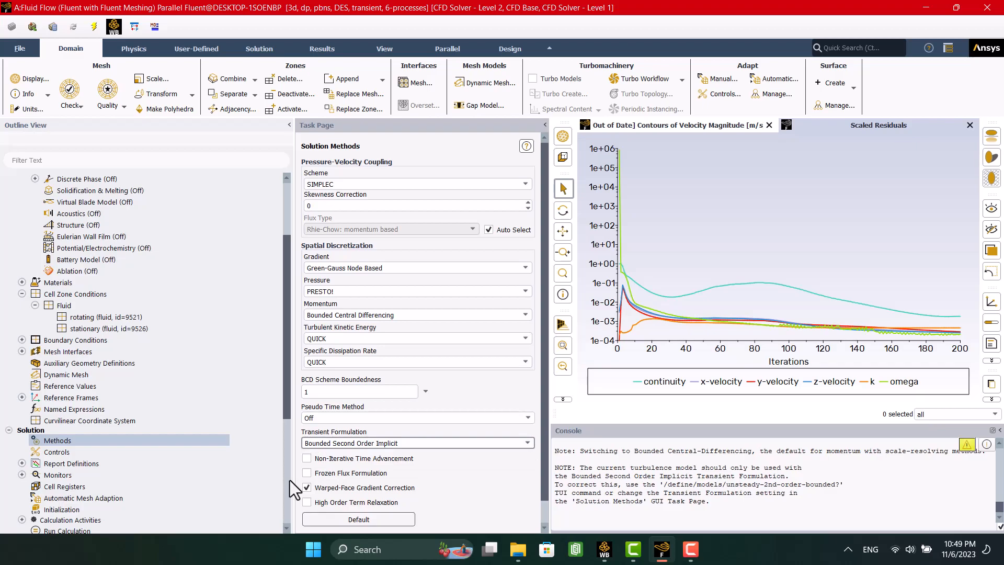
Set the run calculation to 5 time steps of 0.0001 s with a maximum of 30 iterations per time step
{"action": "left_click", "coordinate": [85, 451]}
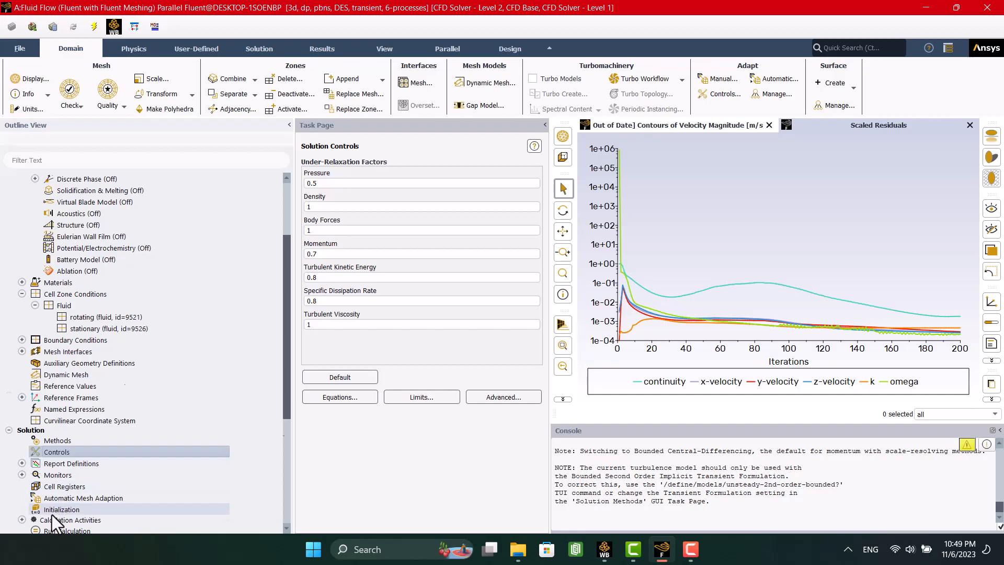
{"action": "scroll", "coordinate": [52, 514], "scroll_direction": "down", "scroll_amount": 2}
{"action": "left_click", "coordinate": [52, 464]}
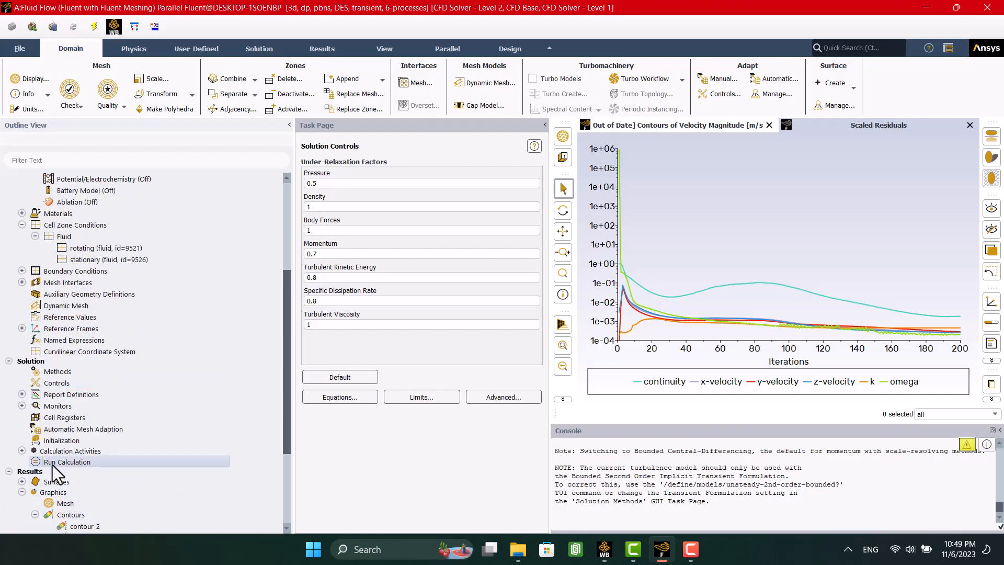
{"action": "double_click", "coordinate": [470, 246]}
{"action": "type", "text": "0.000"}
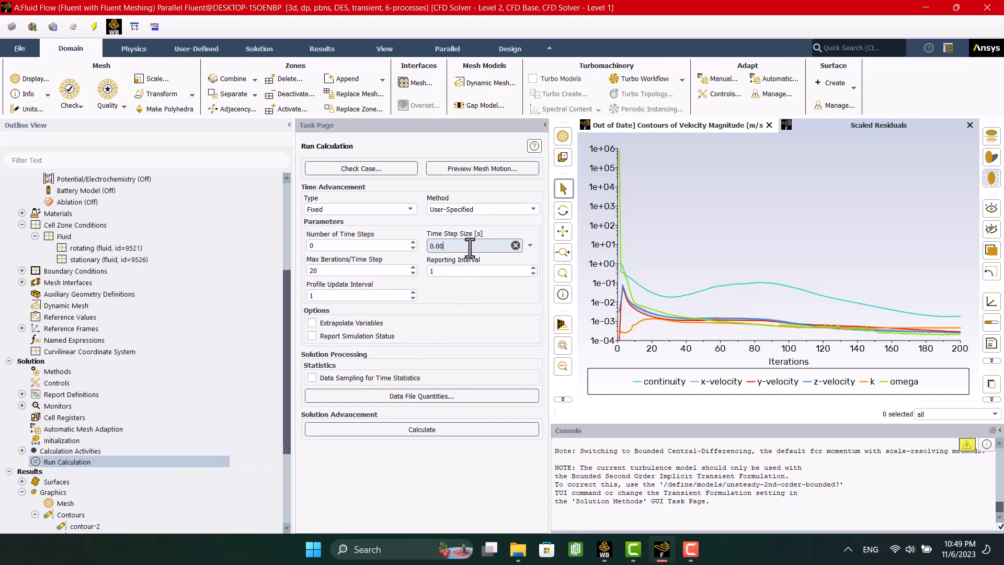
{"action": "type", "text": "1"}
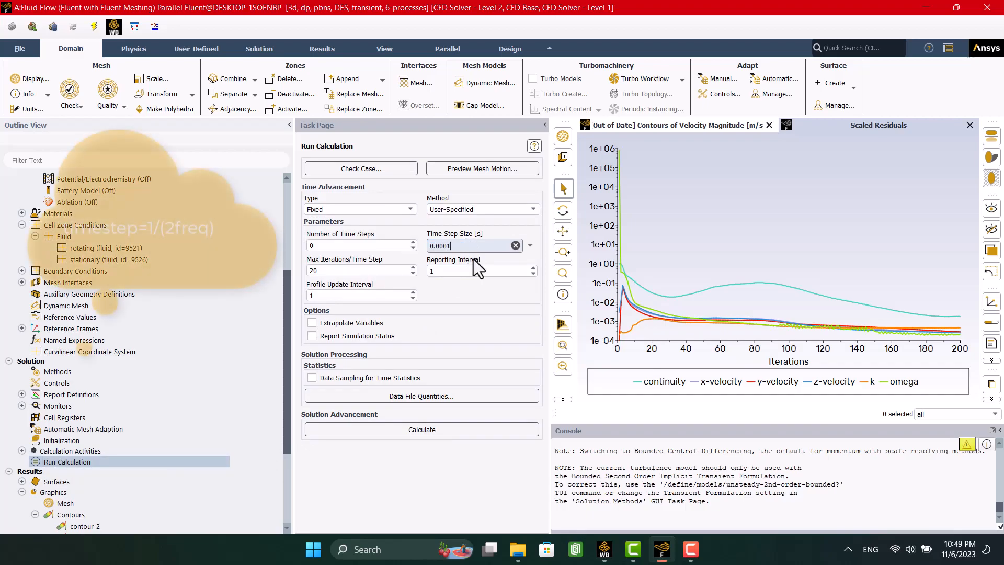
{"action": "double_click", "coordinate": [334, 246]}
{"action": "type", "text": "5"}
{"action": "double_click", "coordinate": [337, 271]}
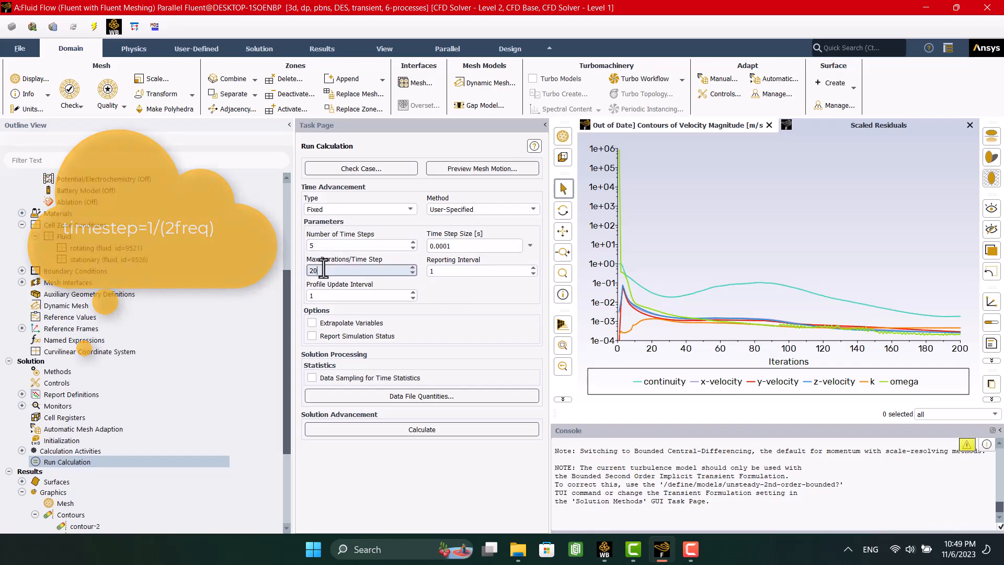
{"action": "type", "text": "30"}
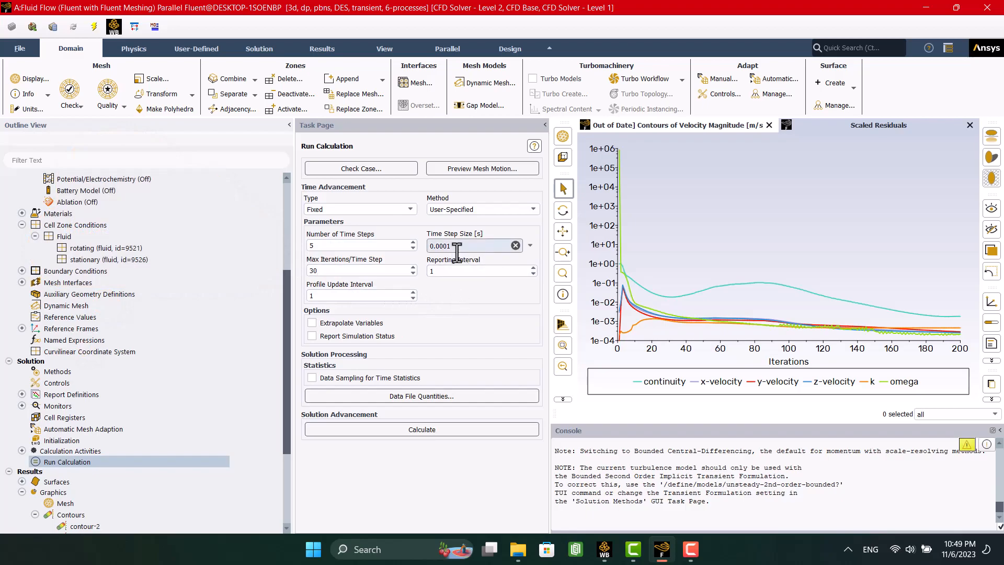
Run the transient calculation, applying the mesh and settings changes to the current calculation only, and dismiss the completion notice
{"action": "left_click", "coordinate": [420, 426]}
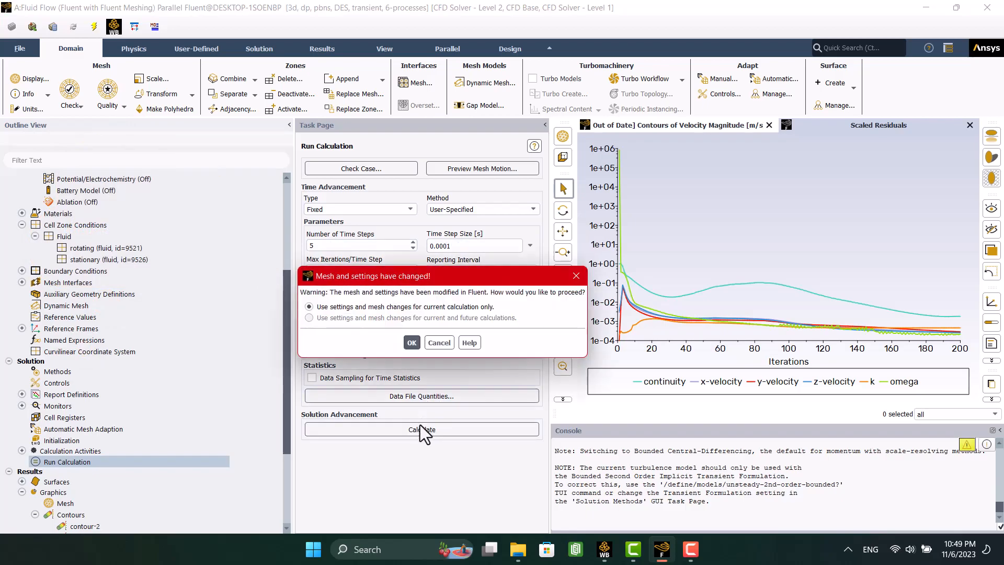
{"action": "left_click", "coordinate": [411, 343]}
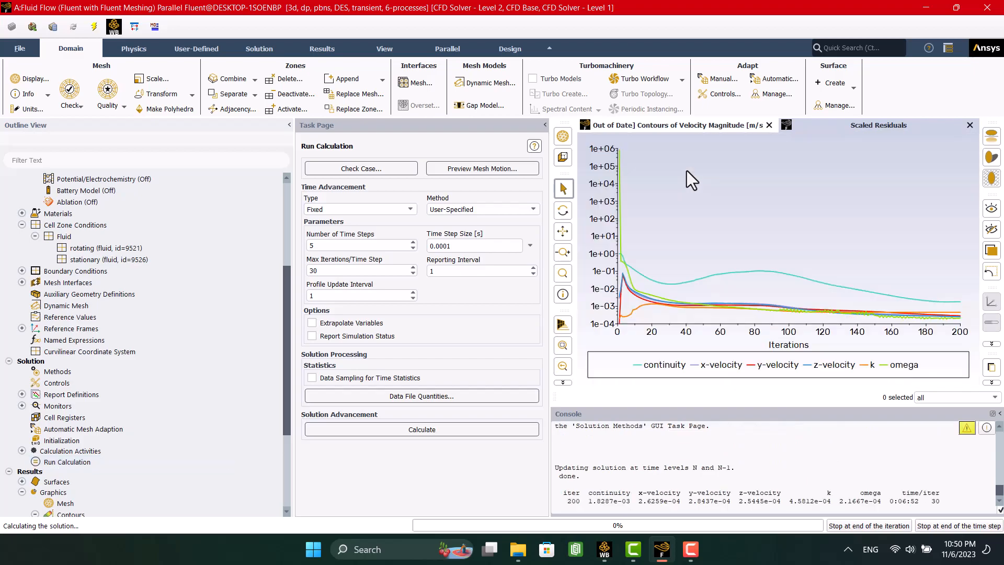
{"action": "left_click", "coordinate": [691, 551]}
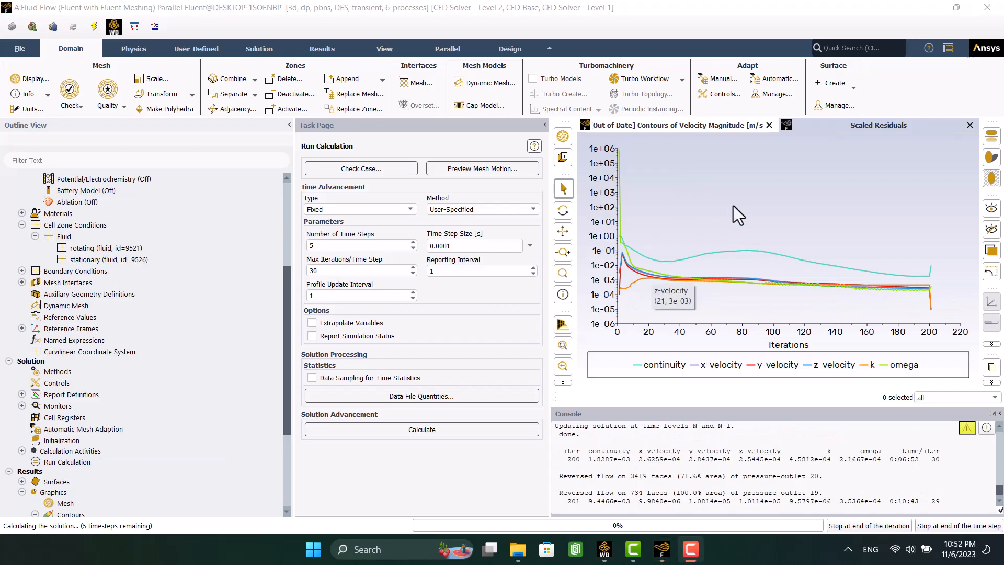
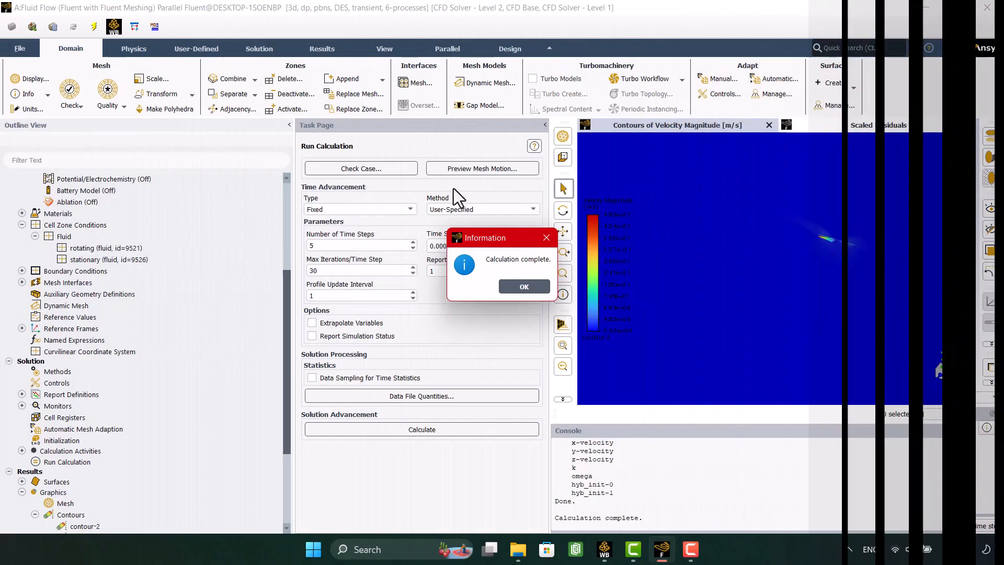
{"action": "left_click", "coordinate": [511, 286]}
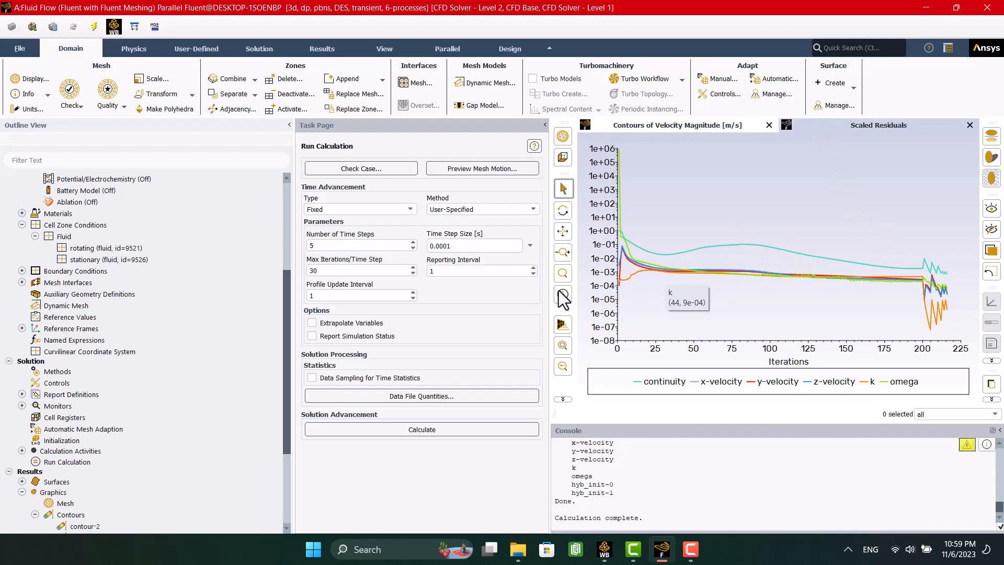
Enable the Ffowcs Williams & Hawkings (FW-H) acoustics model with acoustic source data export in ASD format
{"action": "scroll", "coordinate": [76, 271], "scroll_direction": "up", "scroll_amount": 5}
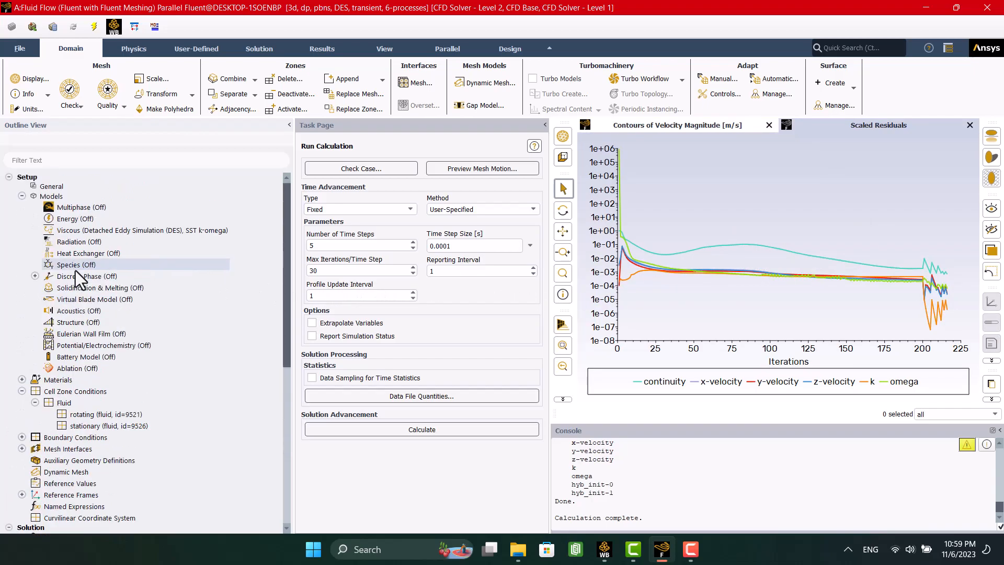
{"action": "double_click", "coordinate": [73, 313]}
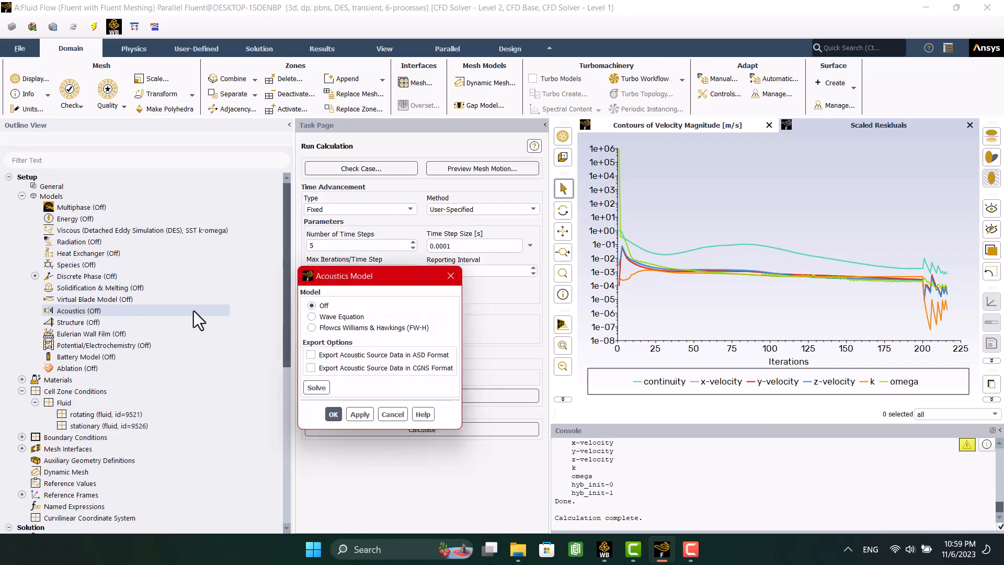
{"action": "left_click", "coordinate": [308, 327]}
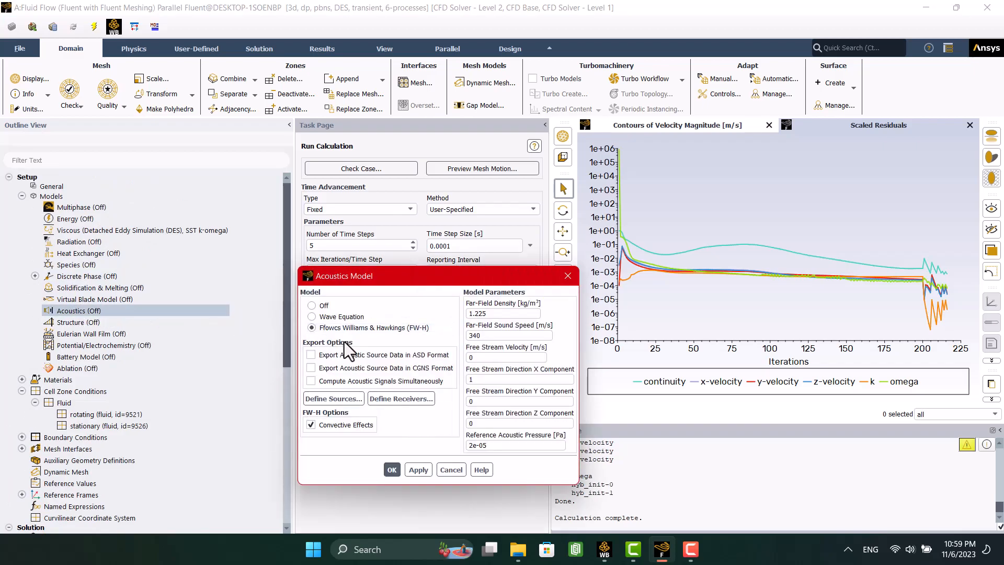
{"action": "left_click", "coordinate": [425, 358]}
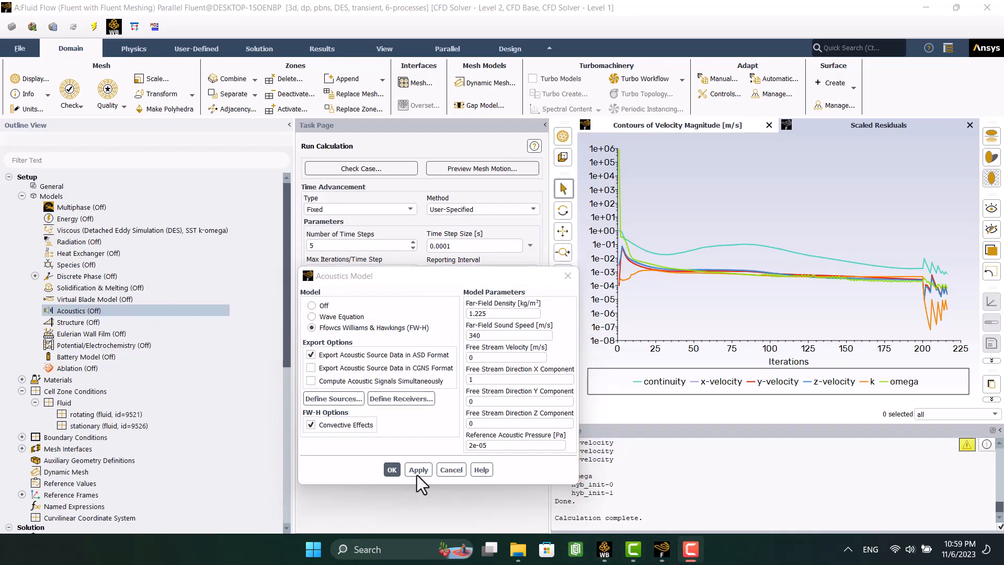
Define the walls zone as the acoustic source and close the source definition
{"action": "left_click", "coordinate": [338, 402]}
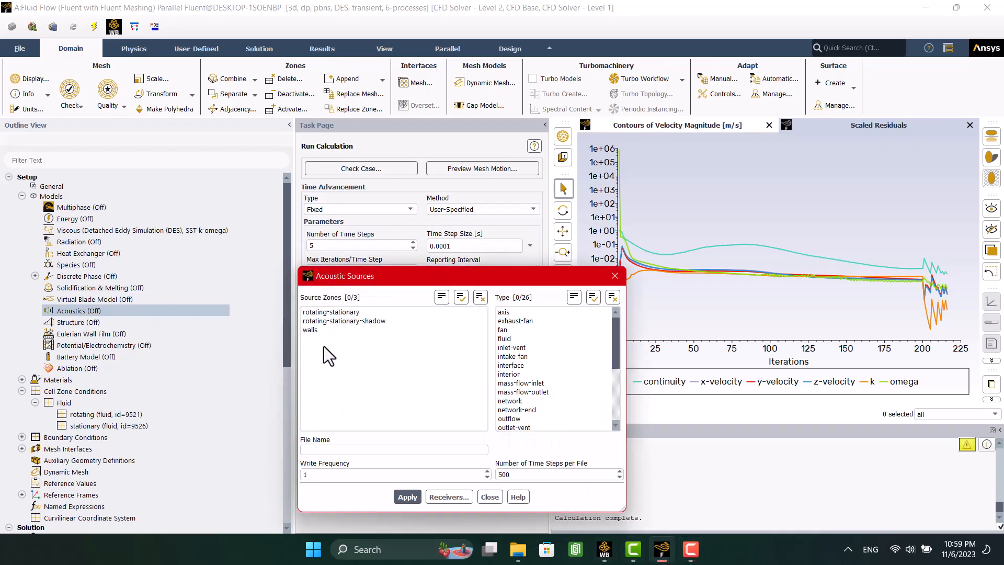
{"action": "left_click", "coordinate": [316, 330]}
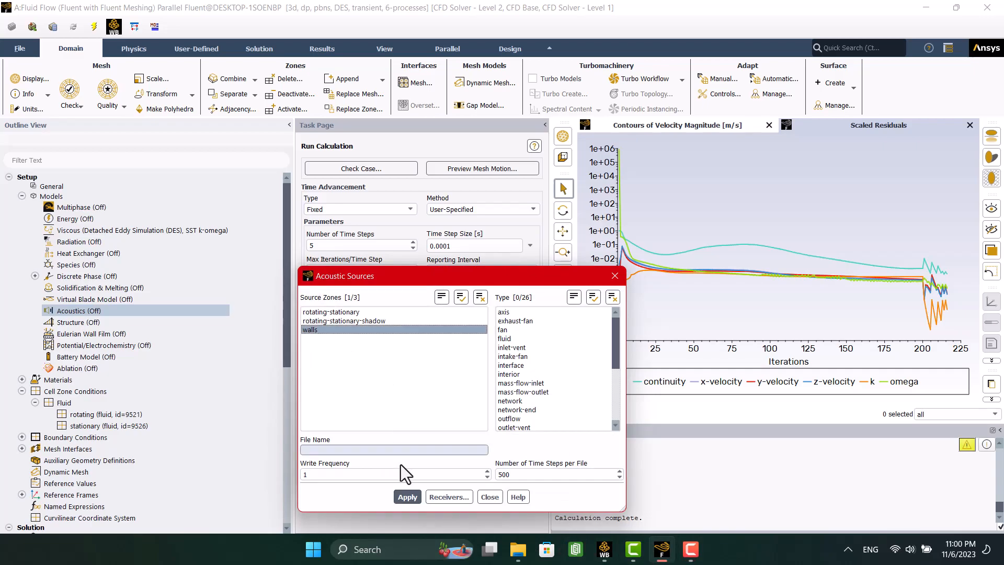
{"action": "left_click", "coordinate": [406, 498]}
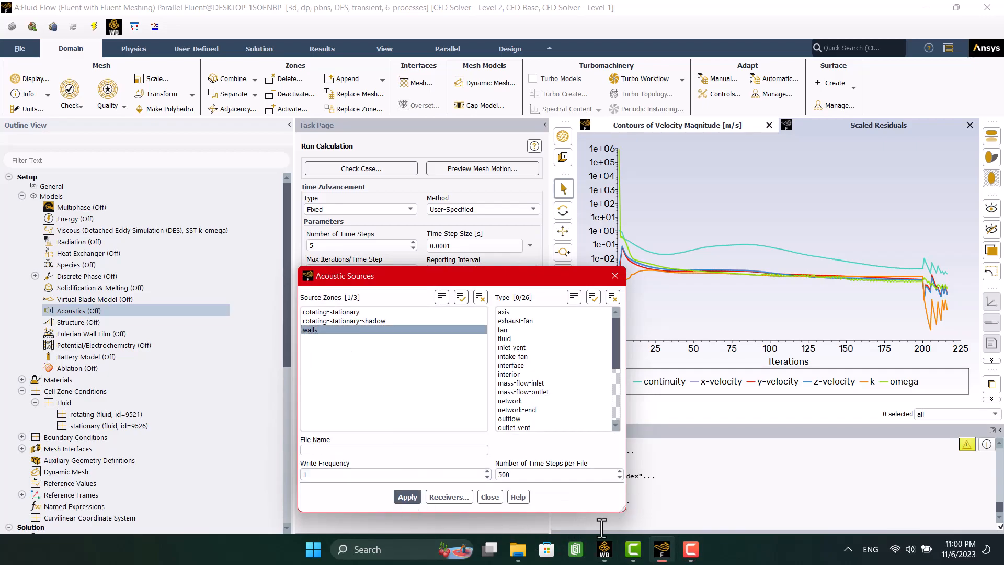
{"action": "left_click", "coordinate": [489, 498]}
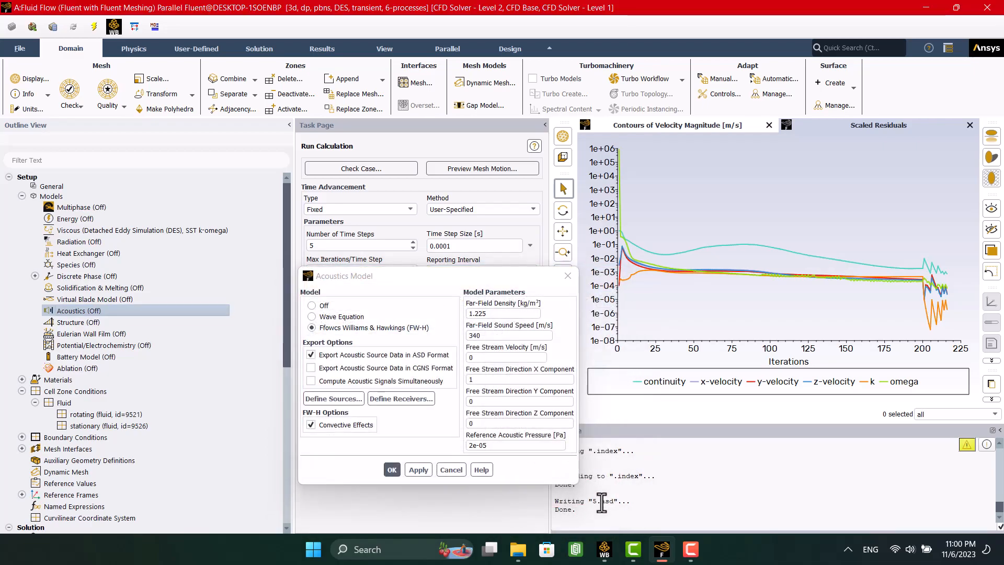
Define four acoustic receivers and place receiver-1 at a Y coordinate of 2 m
{"action": "left_click", "coordinate": [411, 401]}
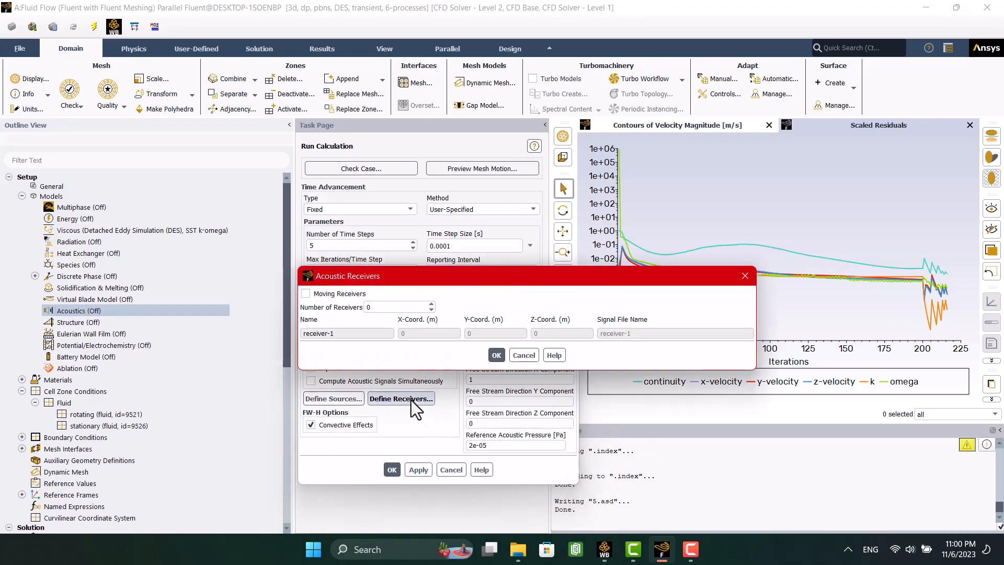
{"action": "left_click", "coordinate": [432, 304]}
{"action": "left_click", "coordinate": [432, 304]}
{"action": "left_click", "coordinate": [432, 304]}
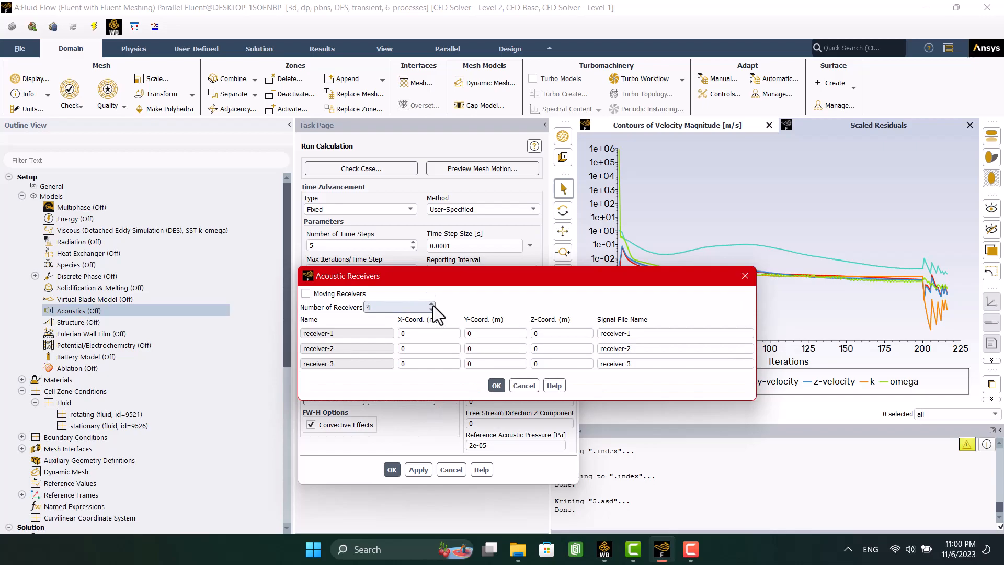
{"action": "left_click", "coordinate": [648, 134]}
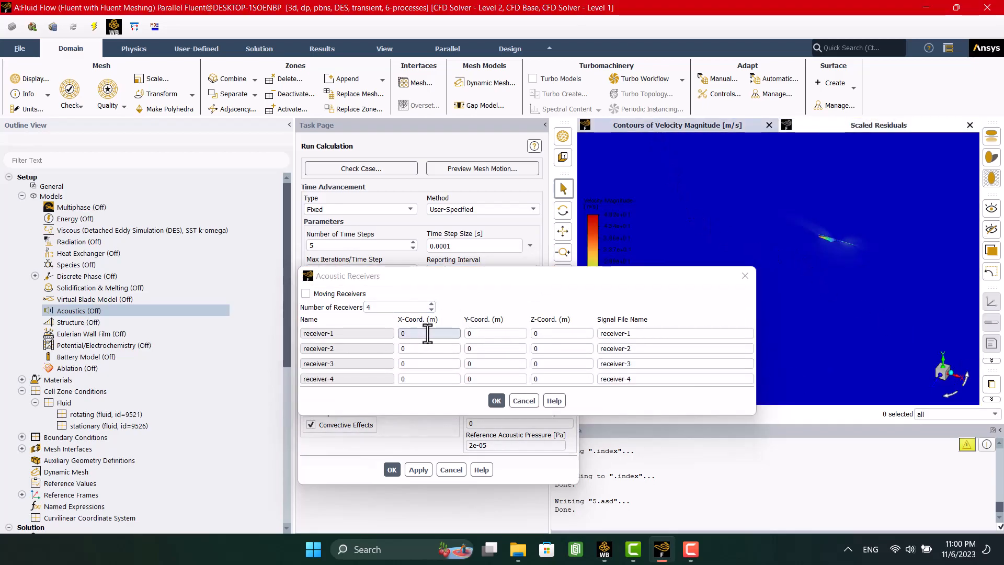
{"action": "left_click", "coordinate": [474, 334]}
{"action": "type", "text": "2"}
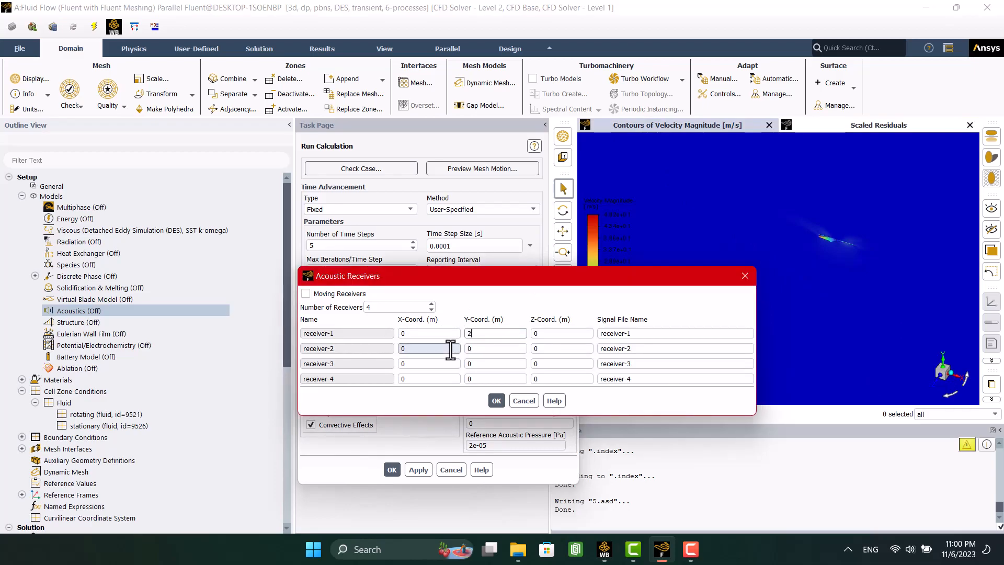
Place receiver-2 at X 1.41 m and Y 1.41 m
{"action": "left_click", "coordinate": [445, 349]}
{"action": "type", "text": "1.41"}
{"action": "left_click", "coordinate": [483, 349]}
{"action": "type", "text": "1.41"}
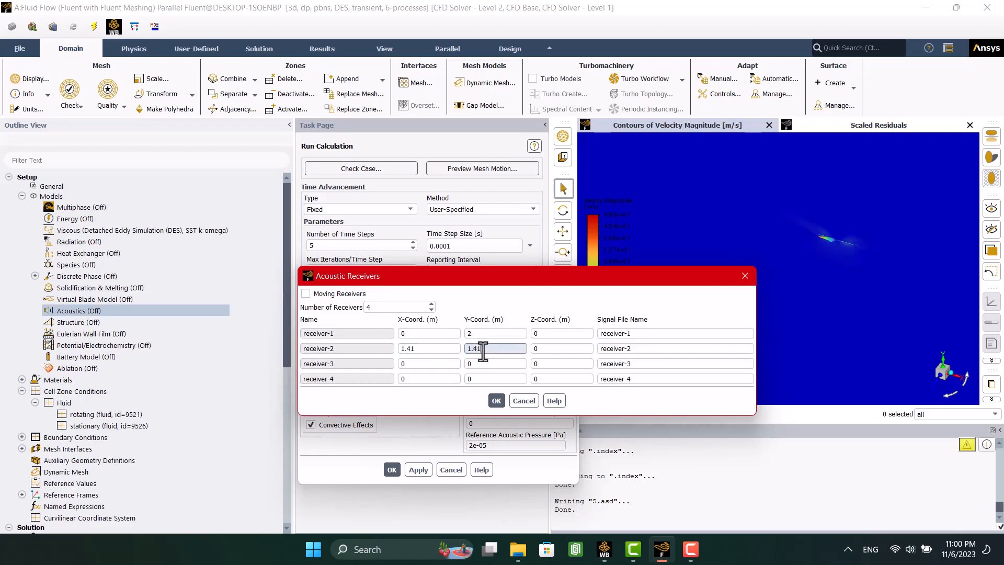
Place receiver-3 at X 2 m, reduce the number of receivers to 3, and accept the receivers and acoustics model
{"action": "left_click", "coordinate": [421, 362]}
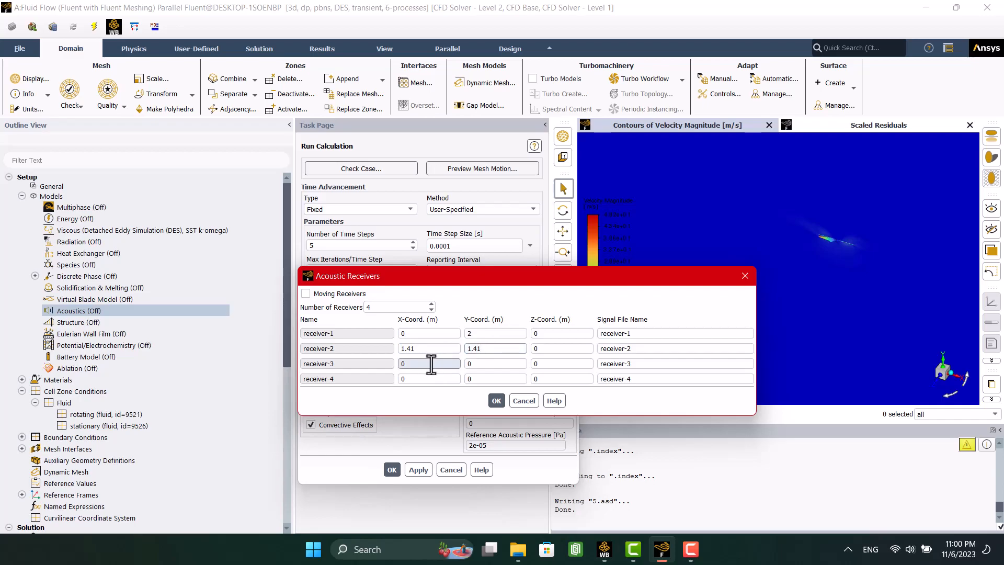
{"action": "left_click", "coordinate": [431, 365]}
{"action": "type", "text": "2"}
{"action": "left_click", "coordinate": [469, 367]}
{"action": "left_click", "coordinate": [431, 311]}
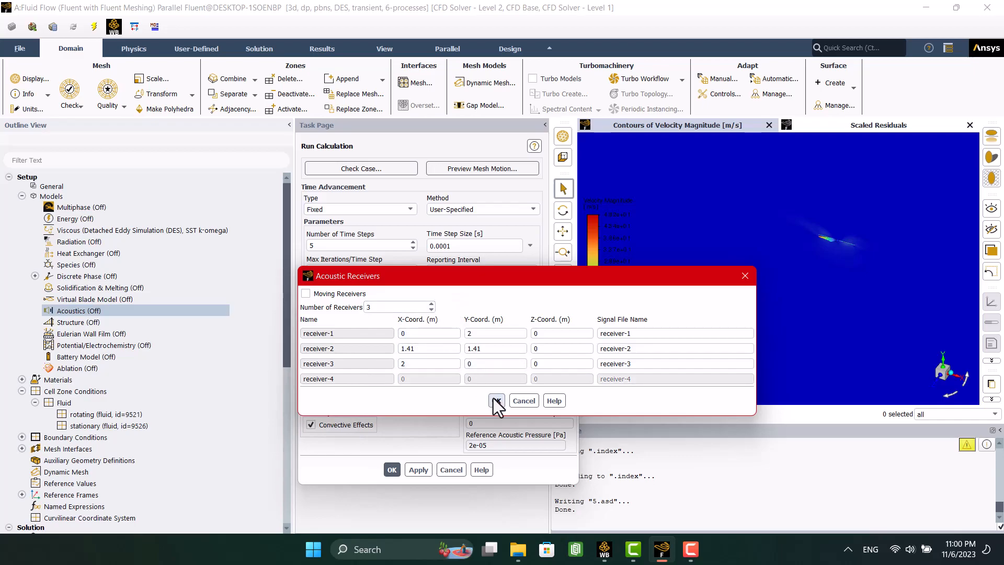
{"action": "left_click", "coordinate": [496, 401]}
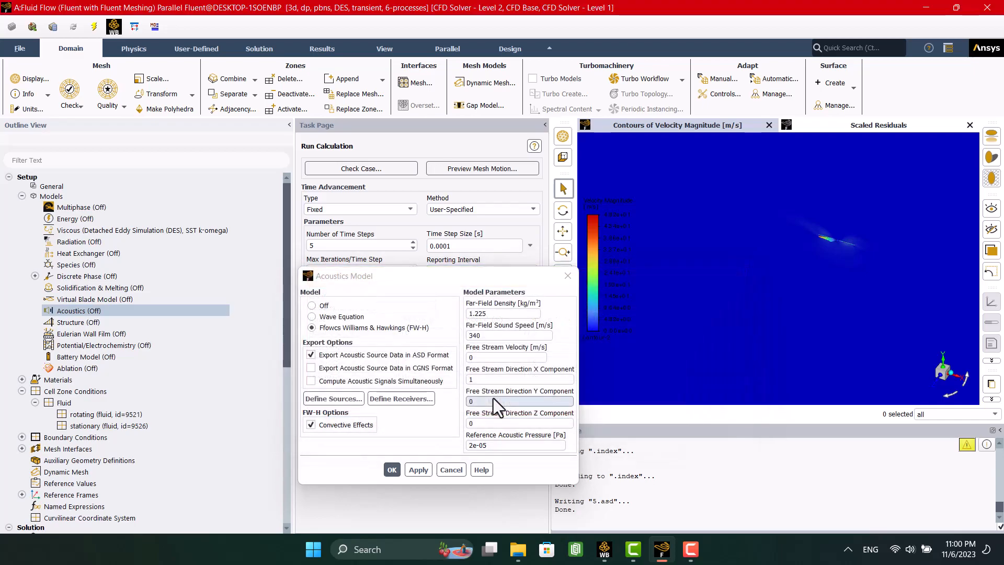
{"action": "left_click", "coordinate": [392, 468]}
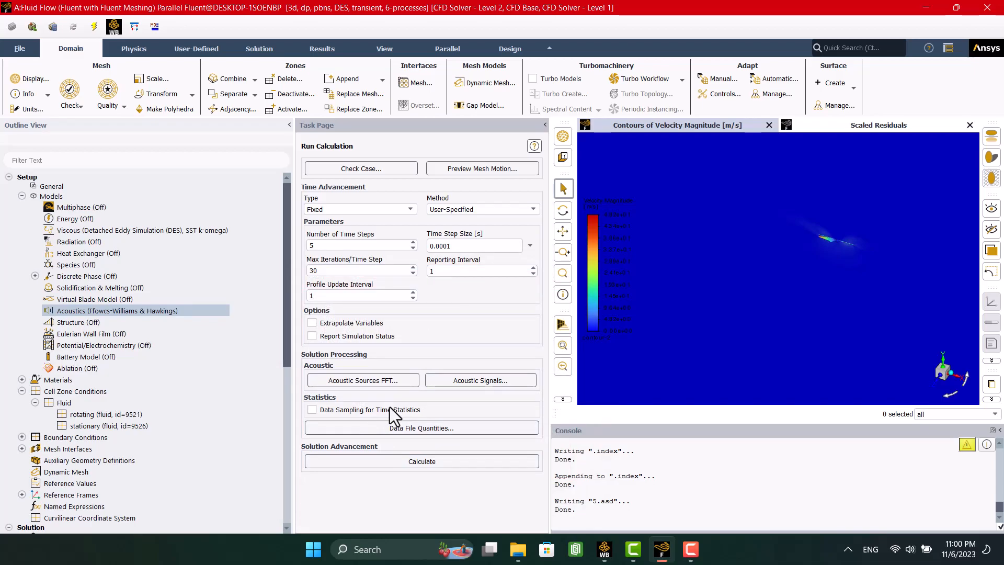
Calculate with the acoustics model active, using the settings changes for the current calculation only, and dismiss the completion notice
{"action": "left_click", "coordinate": [422, 467]}
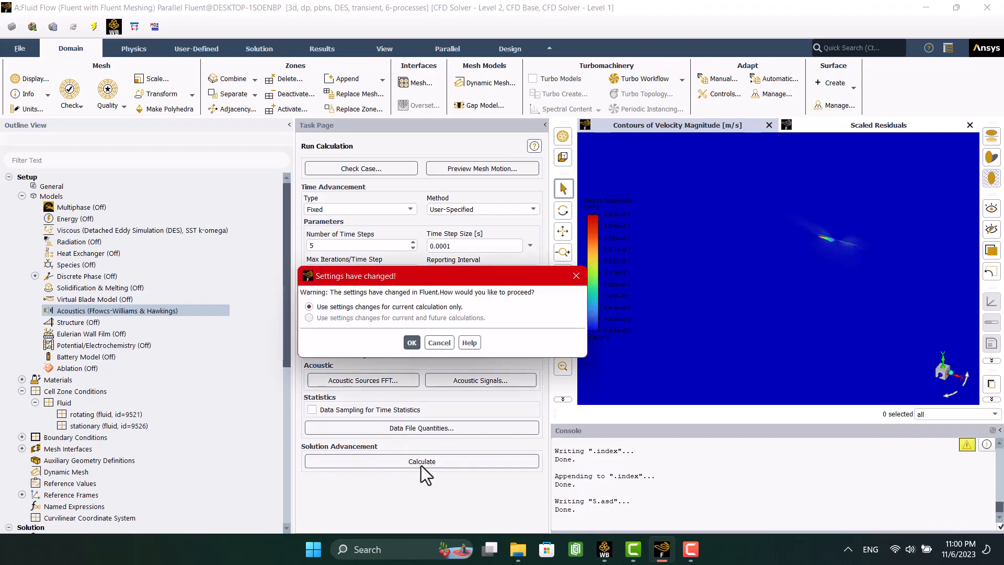
{"action": "left_click", "coordinate": [409, 346]}
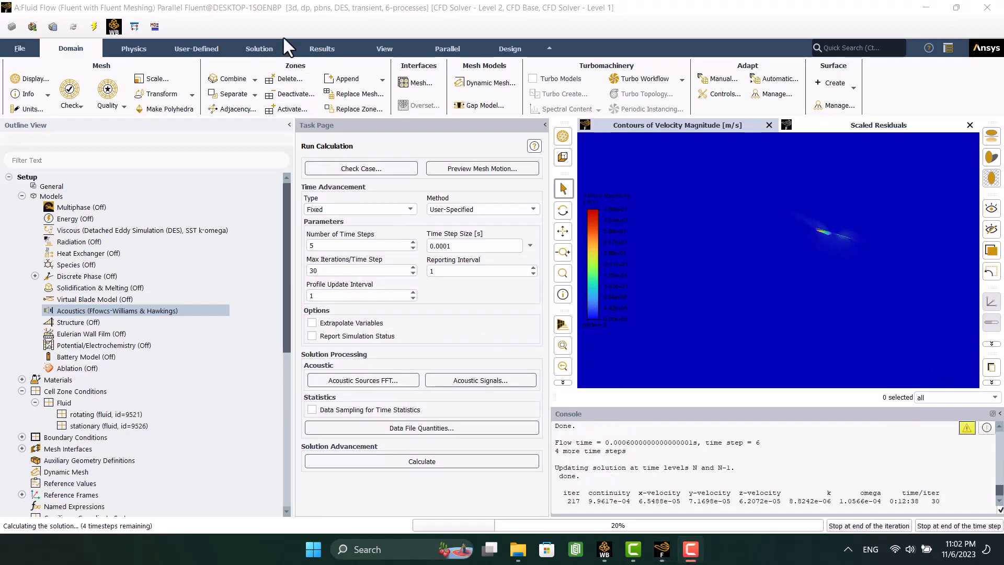
{"action": "left_click", "coordinate": [804, 127]}
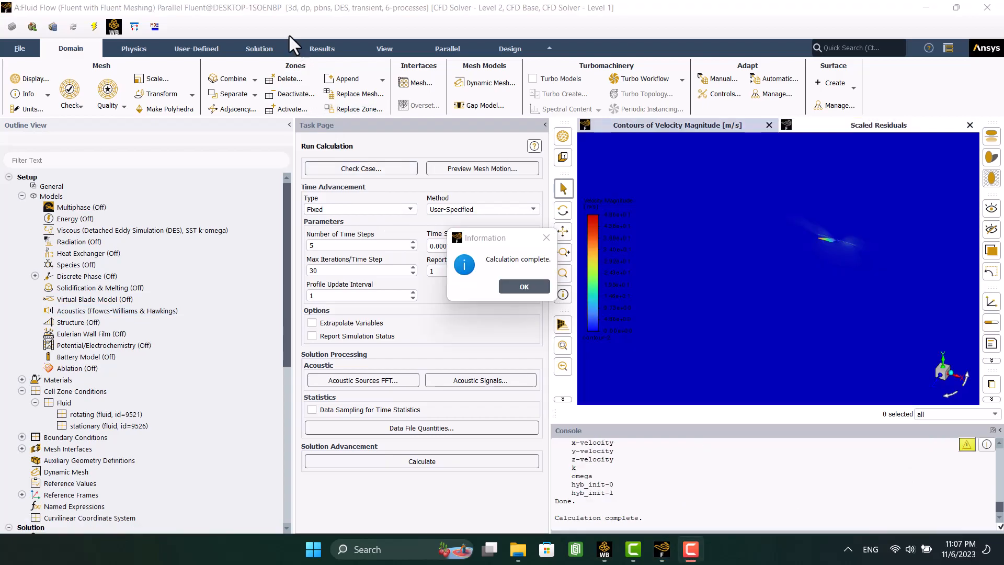
{"action": "left_click", "coordinate": [519, 281]}
Run the calculation for another 5 time steps and close the completion notice
{"action": "left_click", "coordinate": [428, 459]}
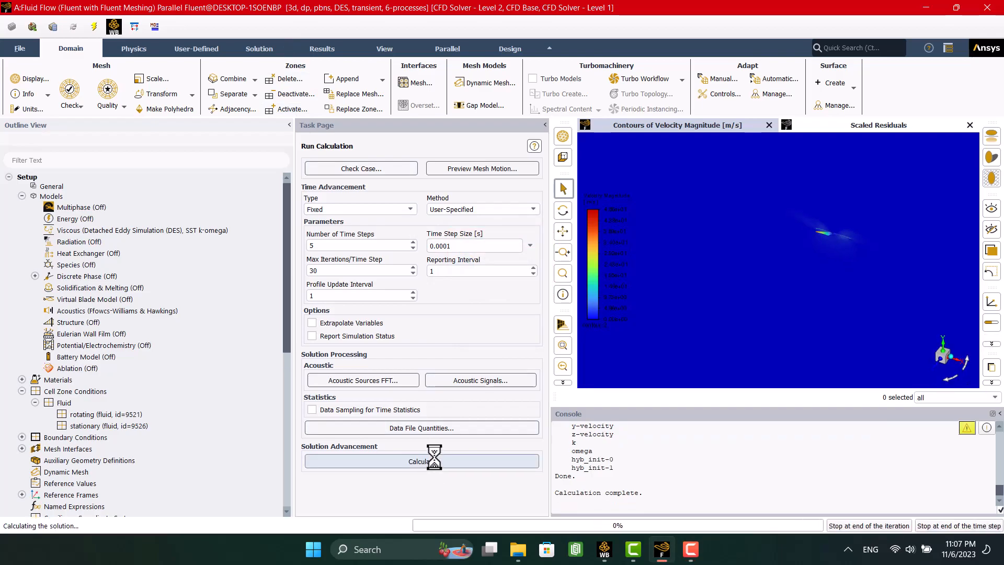
{"action": "left_click", "coordinate": [841, 126]}
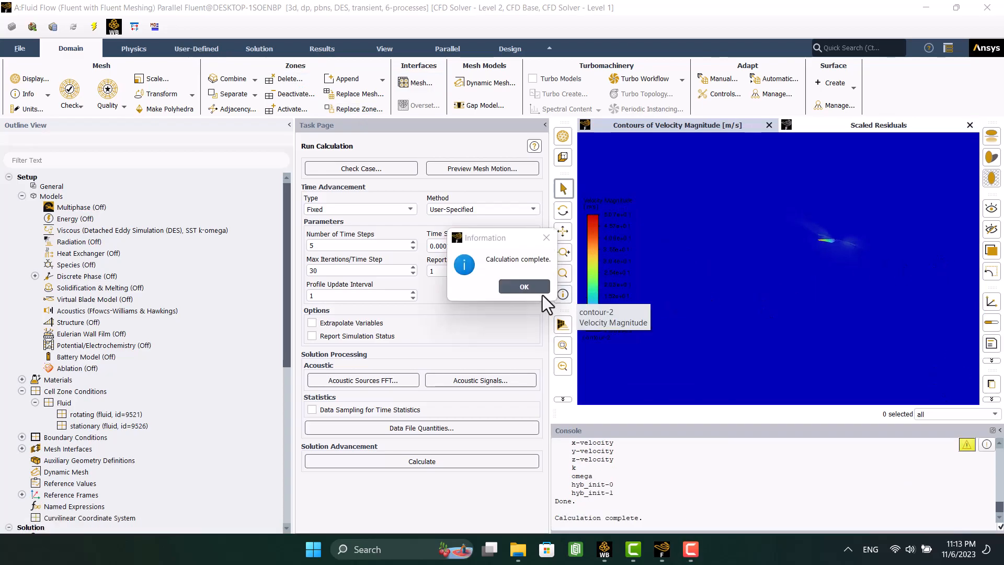
{"action": "left_click", "coordinate": [539, 289]}
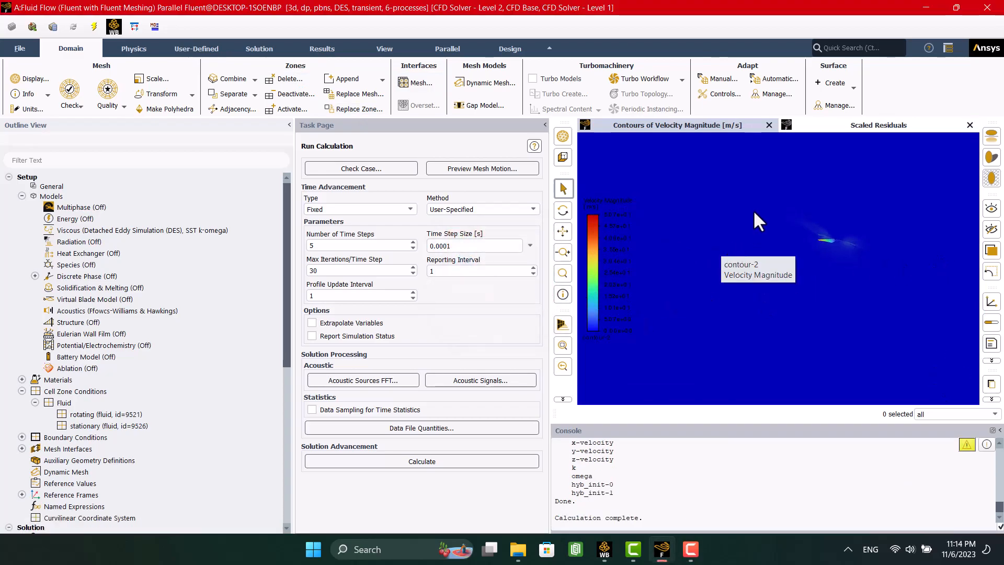
{"action": "mouse_move", "coordinate": [814, 252]}
{"action": "middle_mouse_down"}
{"action": "mouse_move", "coordinate": [809, 316]}
{"action": "mouse_move", "coordinate": [824, 268]}
{"action": "middle_mouse_up"}
{"action": "scroll", "coordinate": [826, 258], "scroll_direction": "up", "scroll_amount": 5}
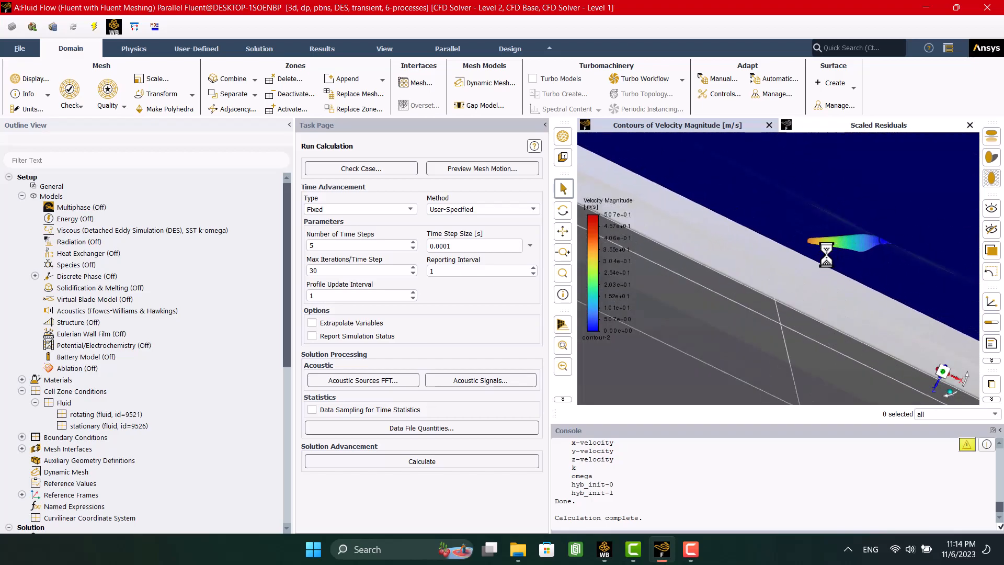
{"action": "scroll", "coordinate": [826, 254], "scroll_direction": "up", "scroll_amount": 3}
{"action": "scroll", "coordinate": [827, 255], "scroll_direction": "down", "scroll_amount": 5}
{"action": "middle_click_drag", "start_coordinate": [827, 255], "coordinate": [818, 217]}
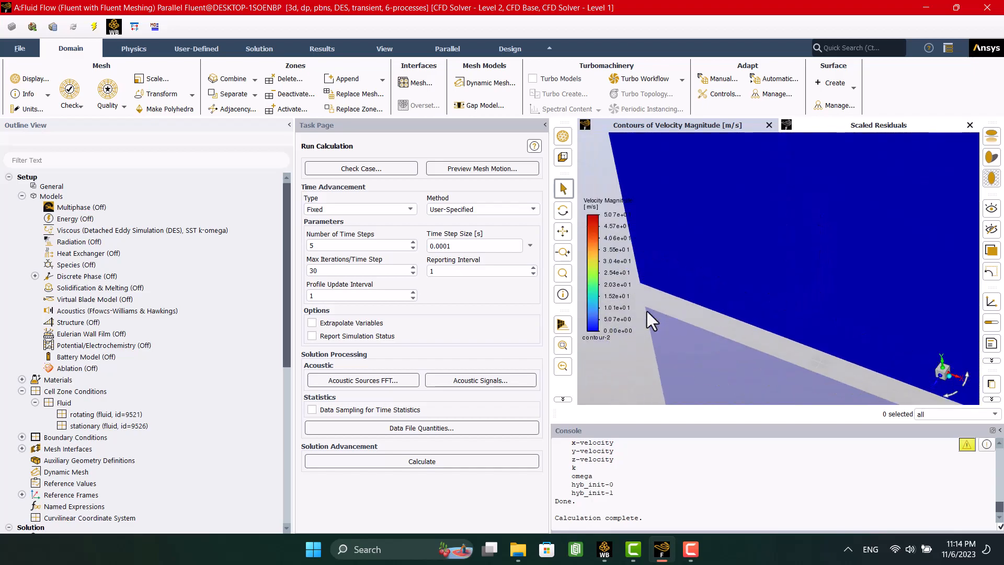
Compute and write the acoustic signals for the walls source zone, source data file 5.asd and all three receivers, and close the acoustic signals settings
{"action": "left_click", "coordinate": [462, 379]}
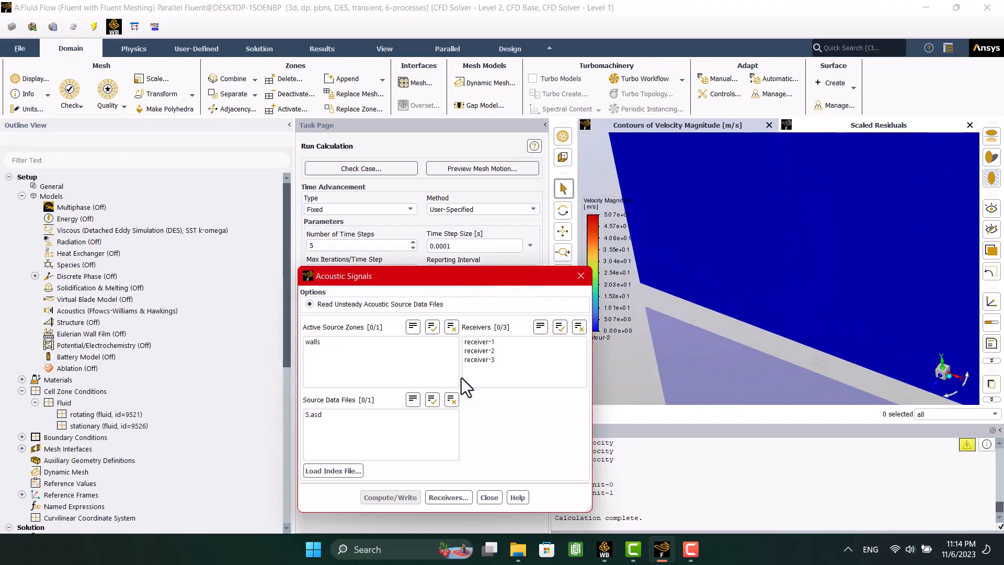
{"action": "left_click", "coordinate": [432, 328]}
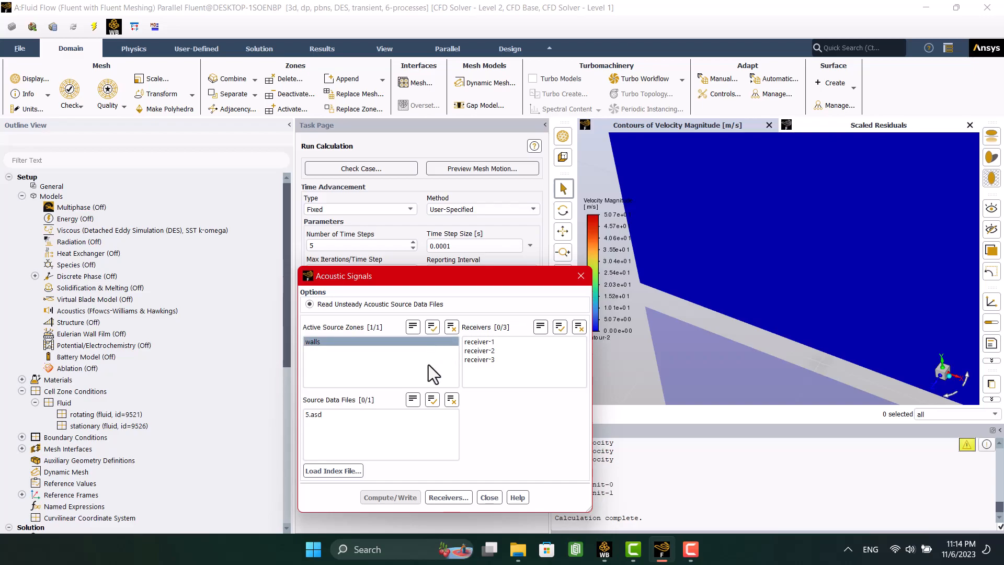
{"action": "left_click", "coordinate": [432, 400]}
{"action": "left_click", "coordinate": [560, 328]}
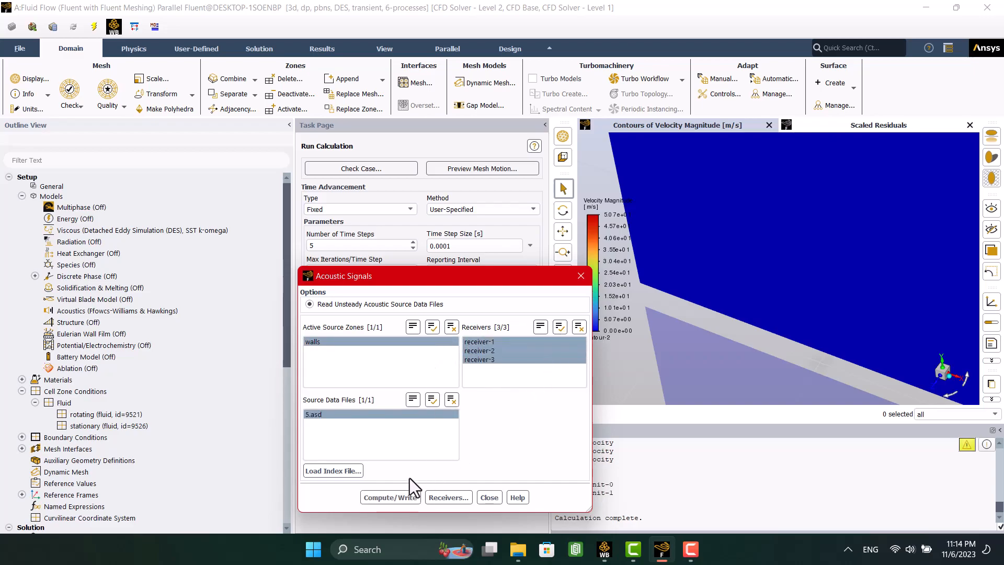
{"action": "left_click", "coordinate": [393, 496]}
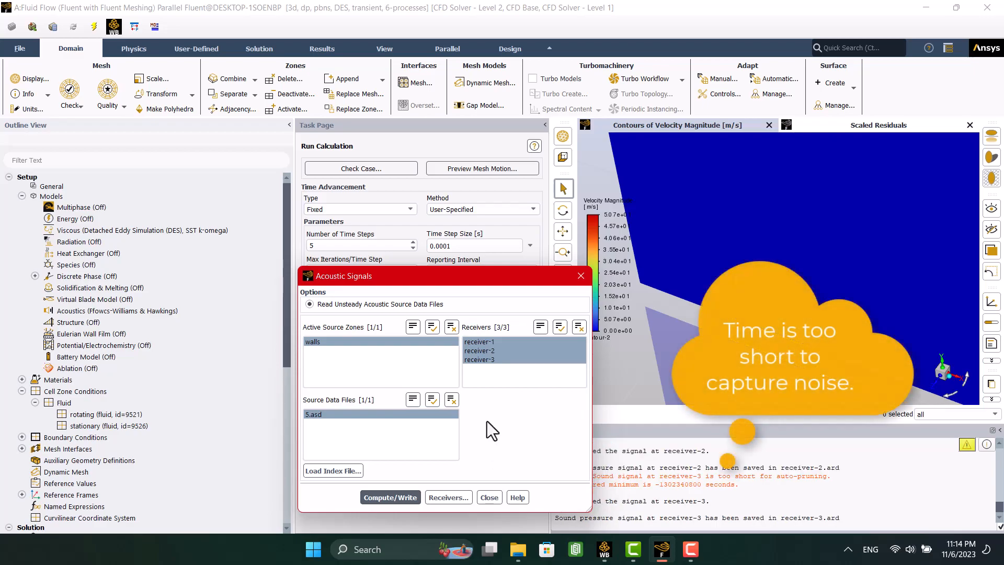
{"action": "left_click_drag", "start_coordinate": [478, 273], "coordinate": [421, 237]}
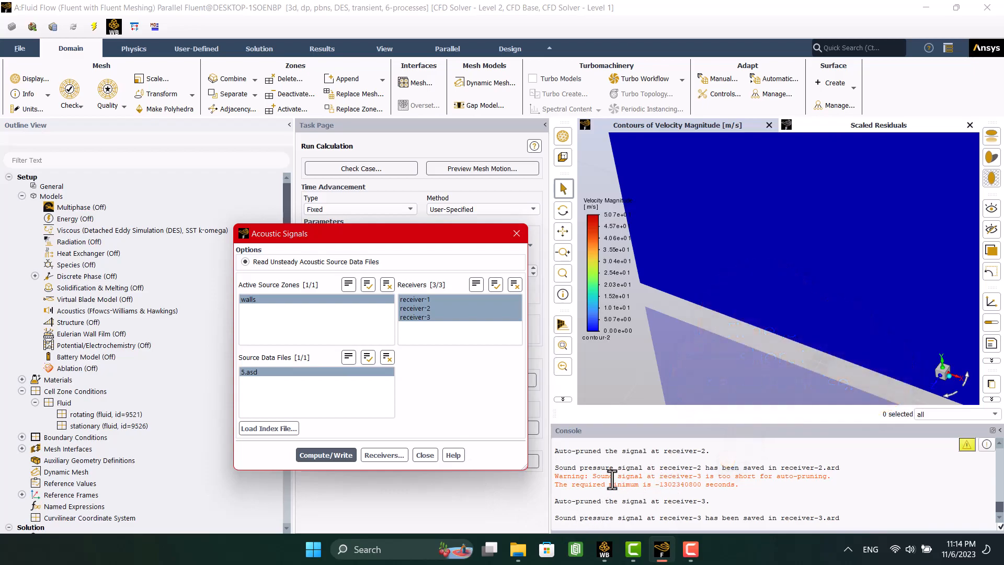
{"action": "left_click", "coordinate": [430, 456]}
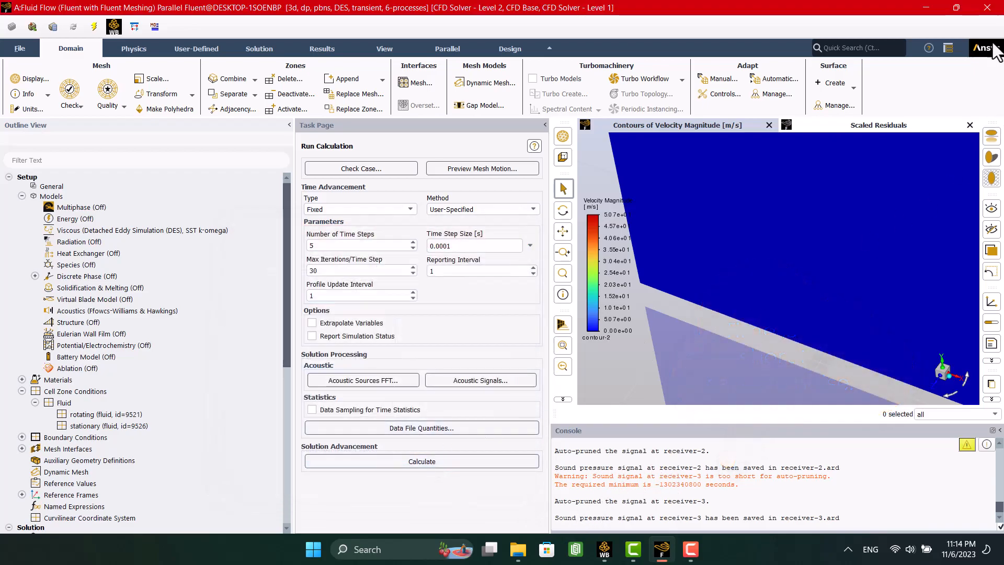
Quit Fluent, using the settings changes for the current calculation only
{"action": "left_click", "coordinate": [987, 7]}
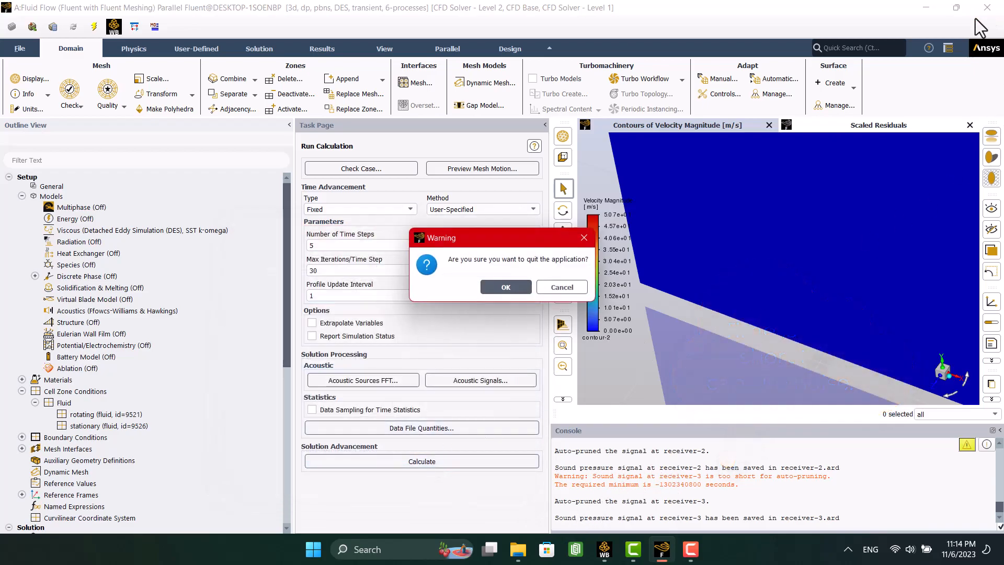
{"action": "left_click", "coordinate": [506, 287]}
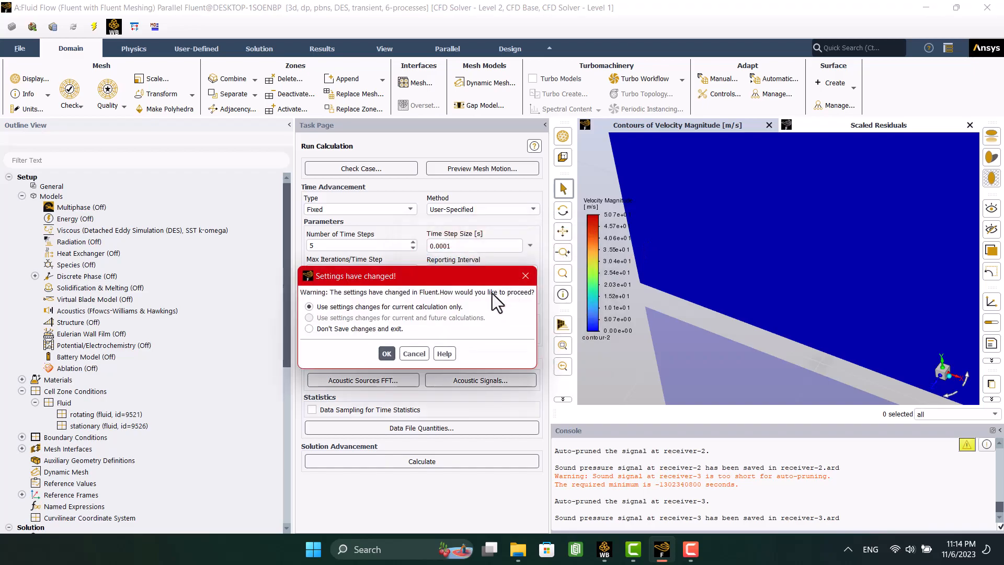
{"action": "left_click", "coordinate": [390, 349]}
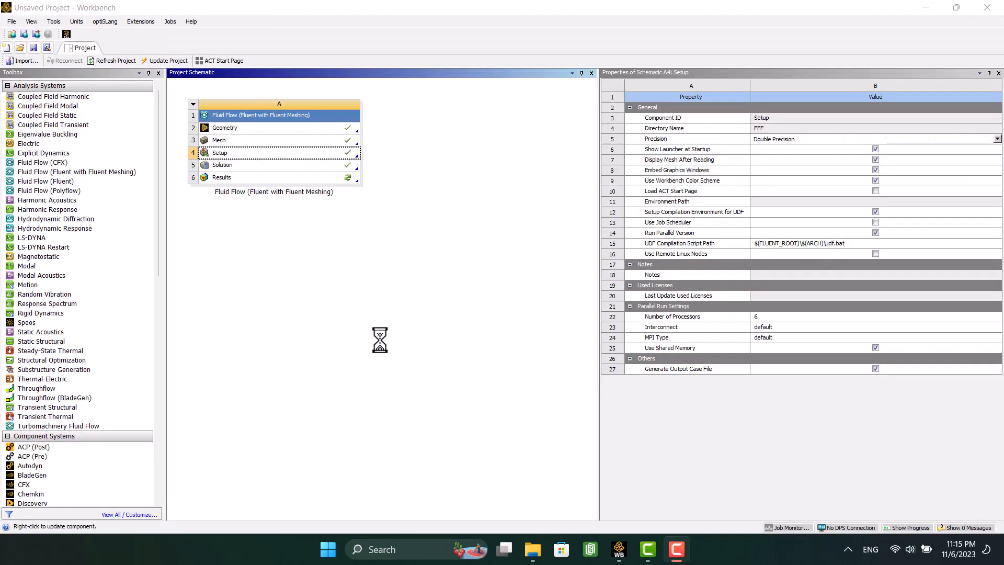
Open the fluid flow system's results in CFD-Post and insert Chart 1 as an XY - Transient or Sequence chart
{"action": "double_click", "coordinate": [240, 178]}
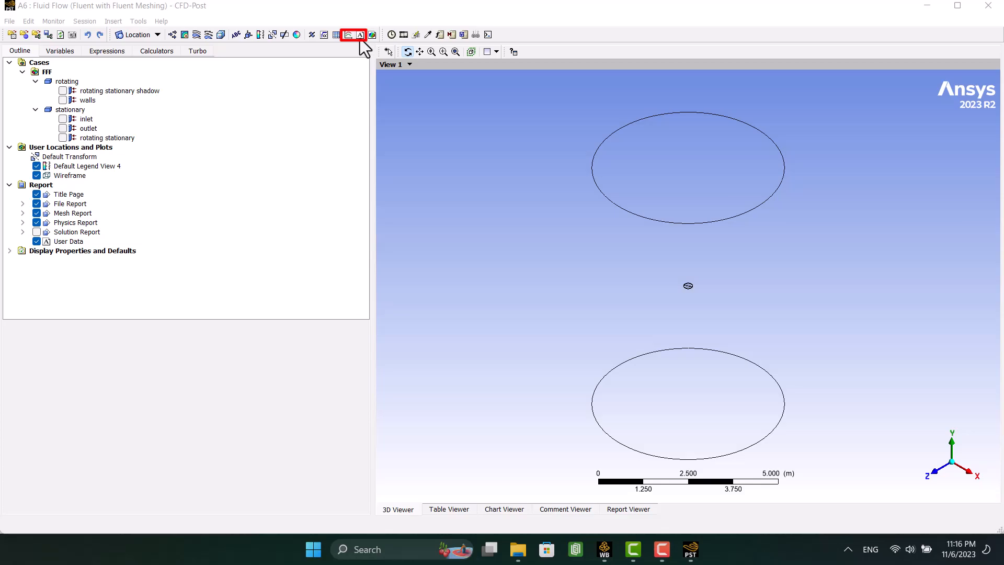
{"action": "left_click", "coordinate": [334, 4]}
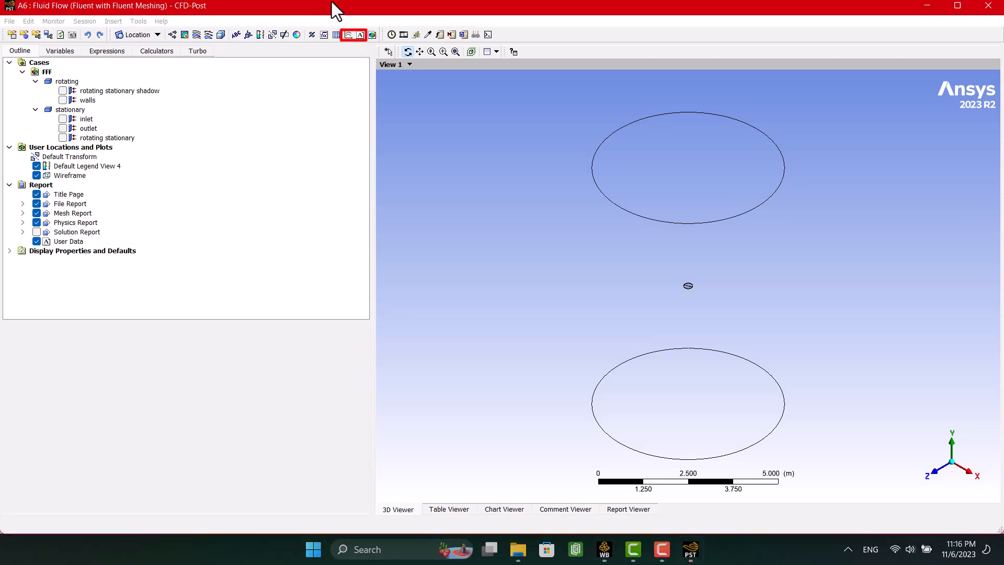
{"action": "left_click", "coordinate": [346, 32]}
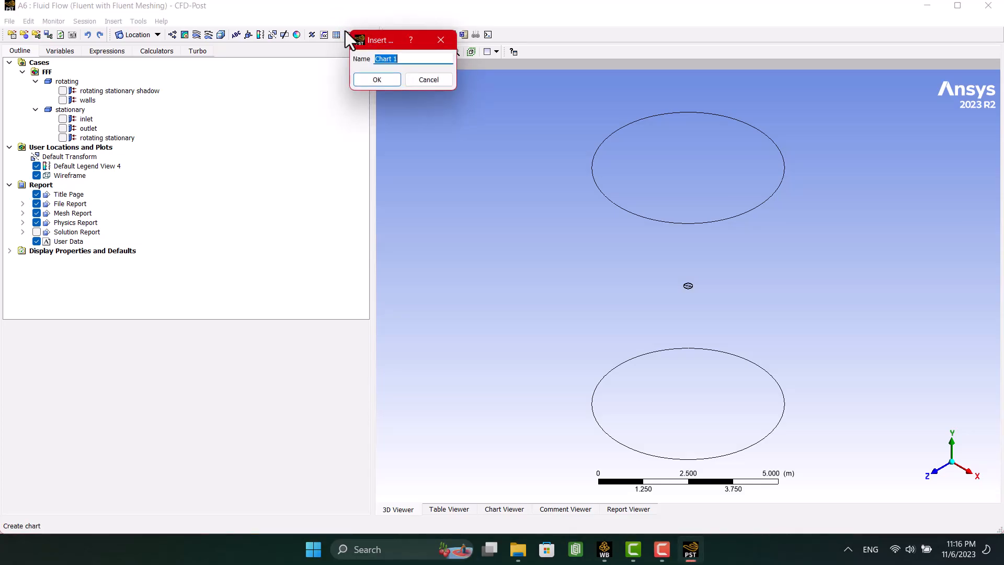
{"action": "left_click", "coordinate": [363, 77]}
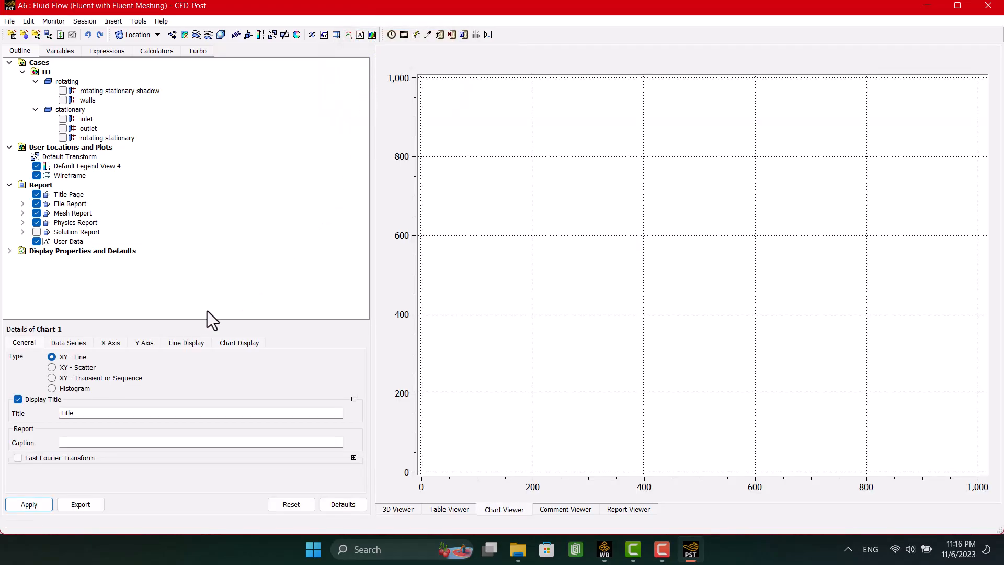
{"action": "left_click", "coordinate": [111, 376]}
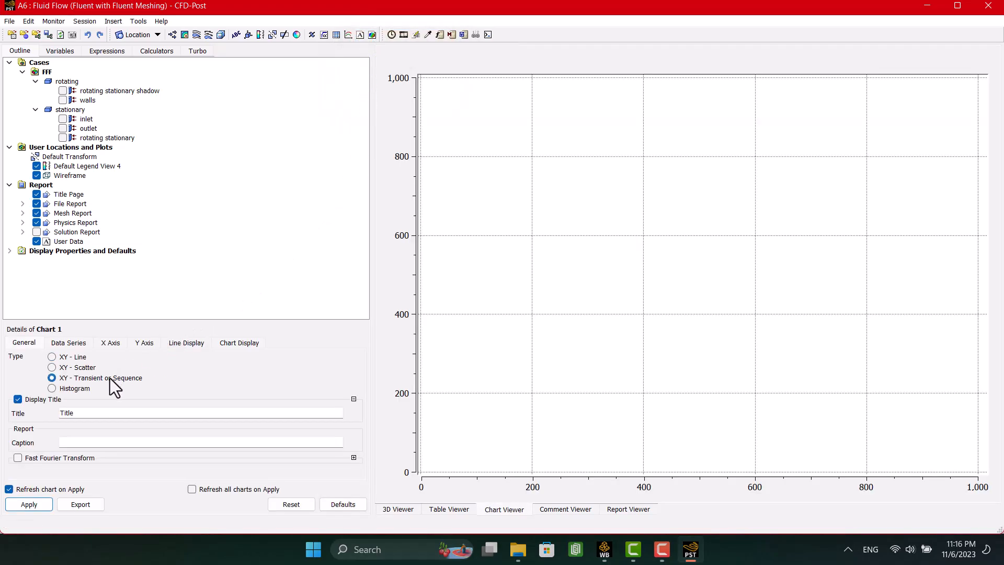
Switch the data source of Series 1 to a file and browse for it with all file types listed
{"action": "left_click", "coordinate": [68, 343]}
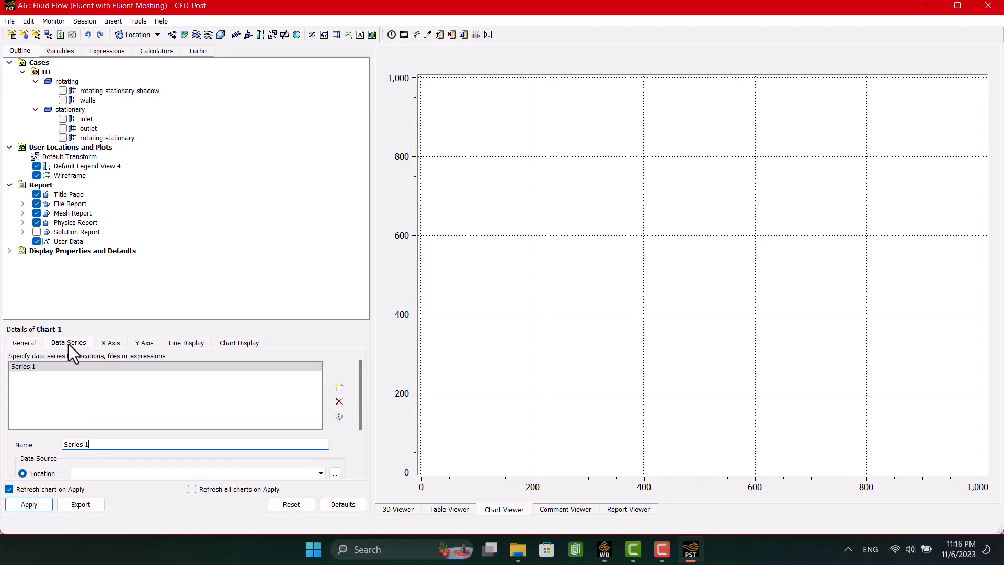
{"action": "scroll", "coordinate": [58, 377], "scroll_direction": "down", "scroll_amount": 1}
{"action": "left_click", "coordinate": [24, 456]}
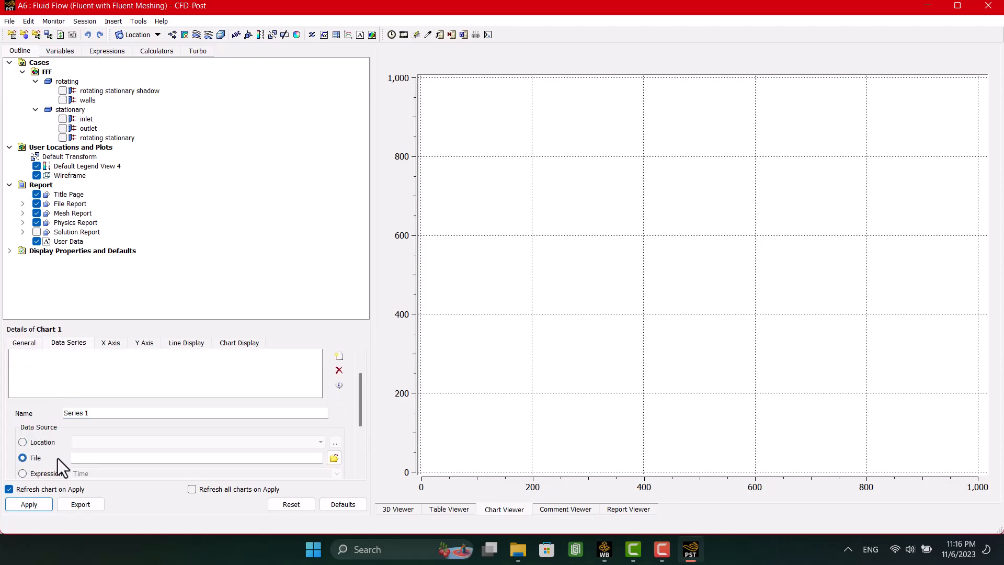
{"action": "left_click", "coordinate": [334, 458]}
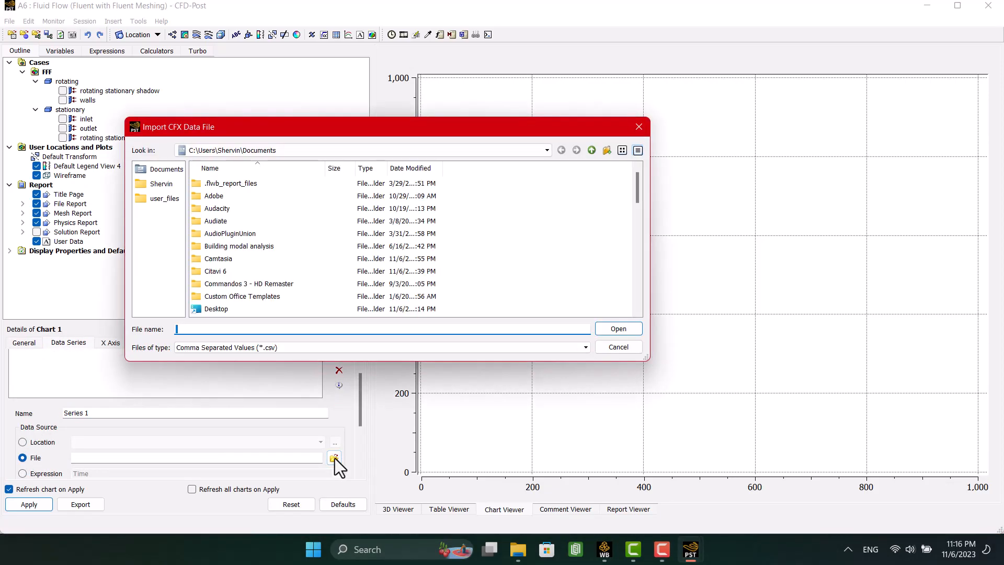
{"action": "left_click", "coordinate": [259, 350]}
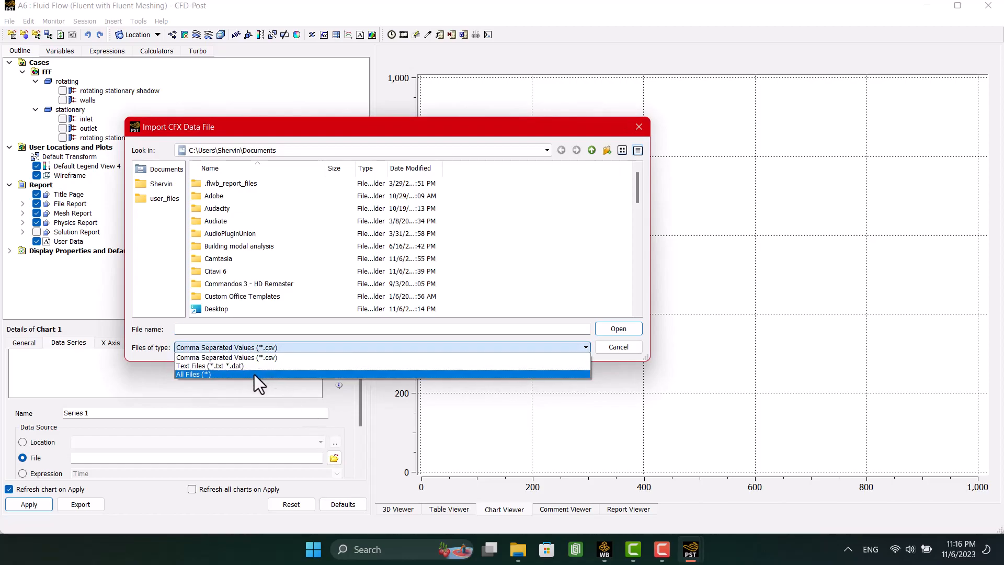
{"action": "left_click", "coordinate": [254, 375]}
Load receiver-1.ard from the project's dp0/FFF/Fluent folder as the data for Series 1 and apply the chart
{"action": "left_click", "coordinate": [149, 199]}
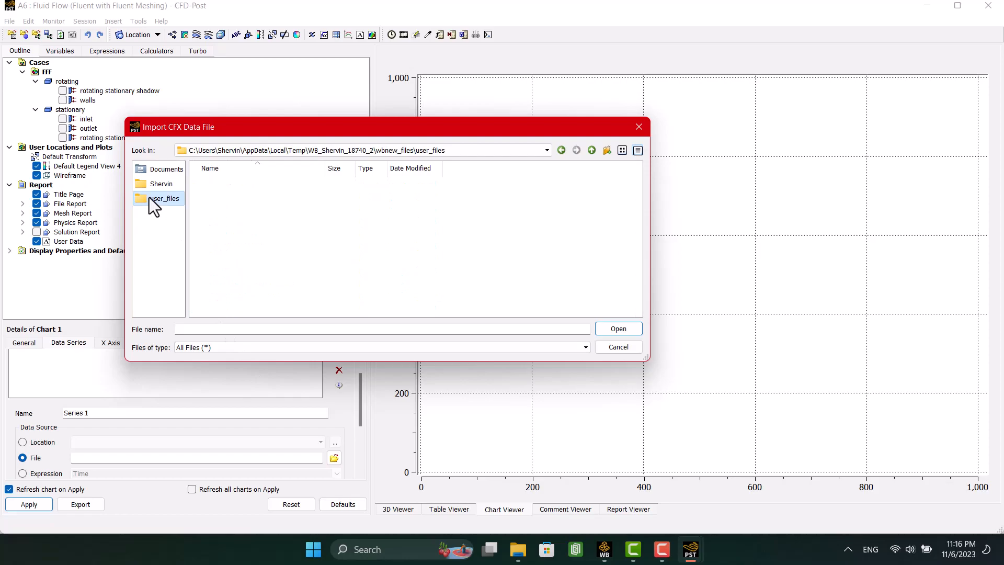
{"action": "left_click", "coordinate": [592, 148]}
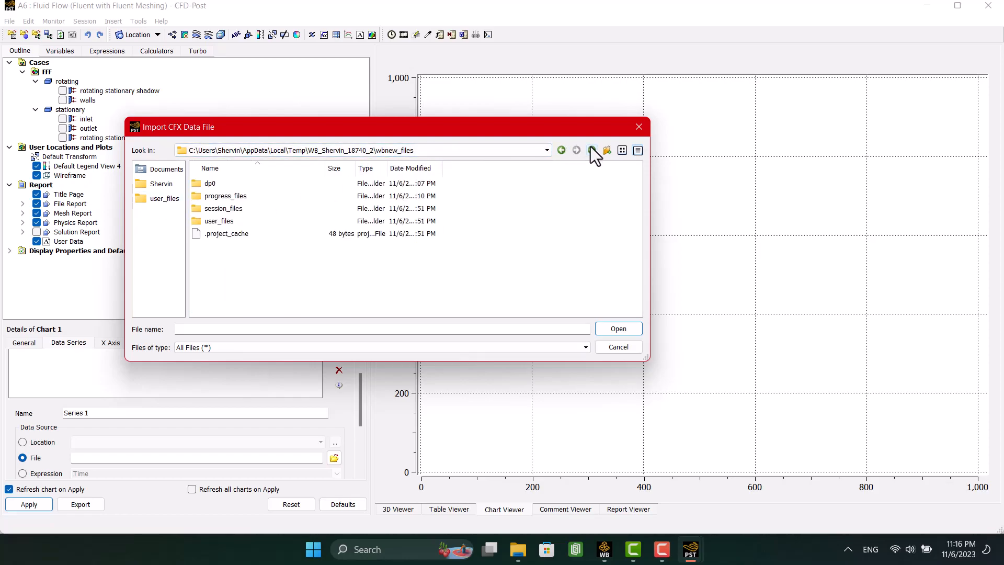
{"action": "double_click", "coordinate": [234, 186]}
{"action": "double_click", "coordinate": [202, 184]}
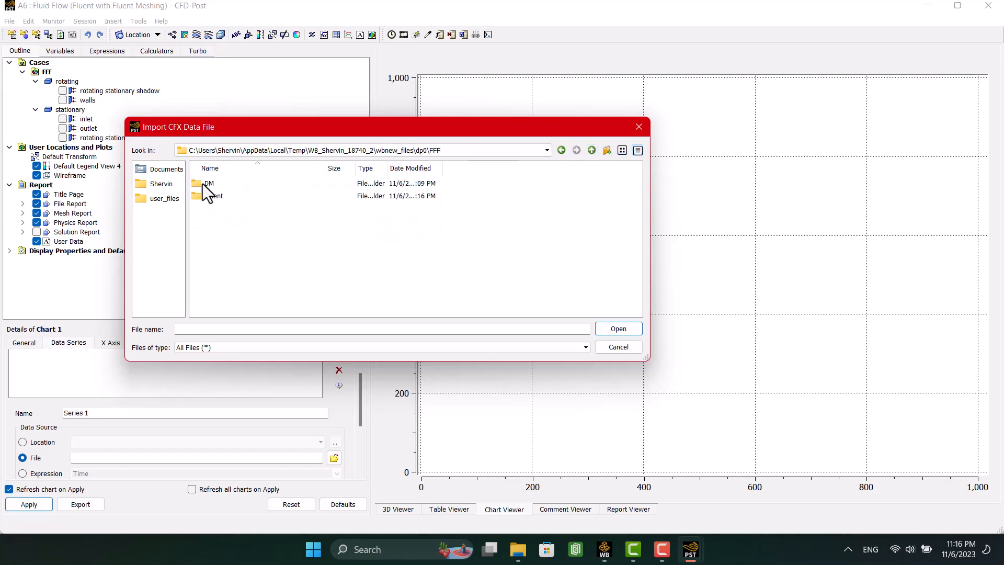
{"action": "double_click", "coordinate": [205, 184]}
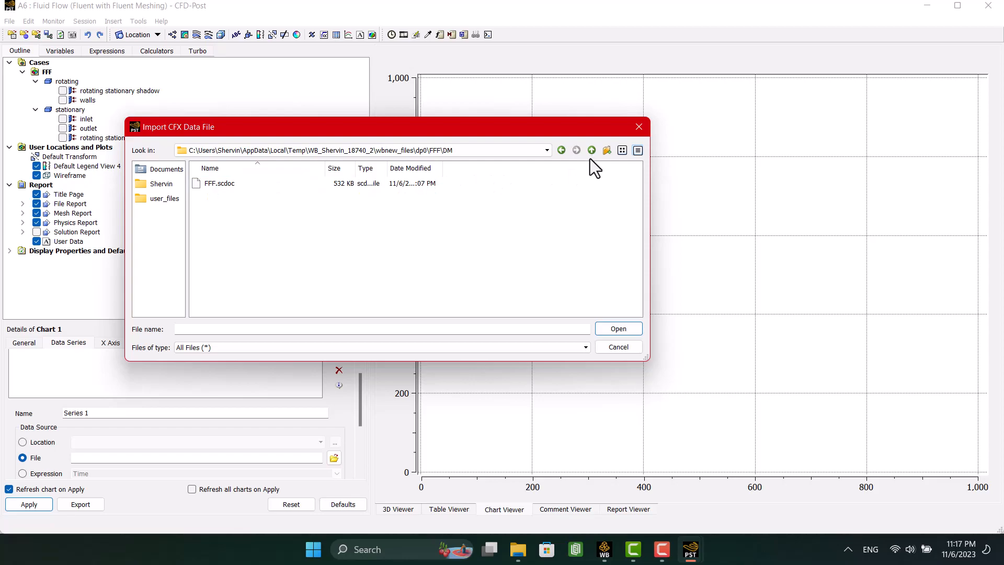
{"action": "left_click", "coordinate": [591, 151]}
{"action": "double_click", "coordinate": [224, 195]}
{"action": "scroll", "coordinate": [257, 209], "scroll_direction": "down", "scroll_amount": 1}
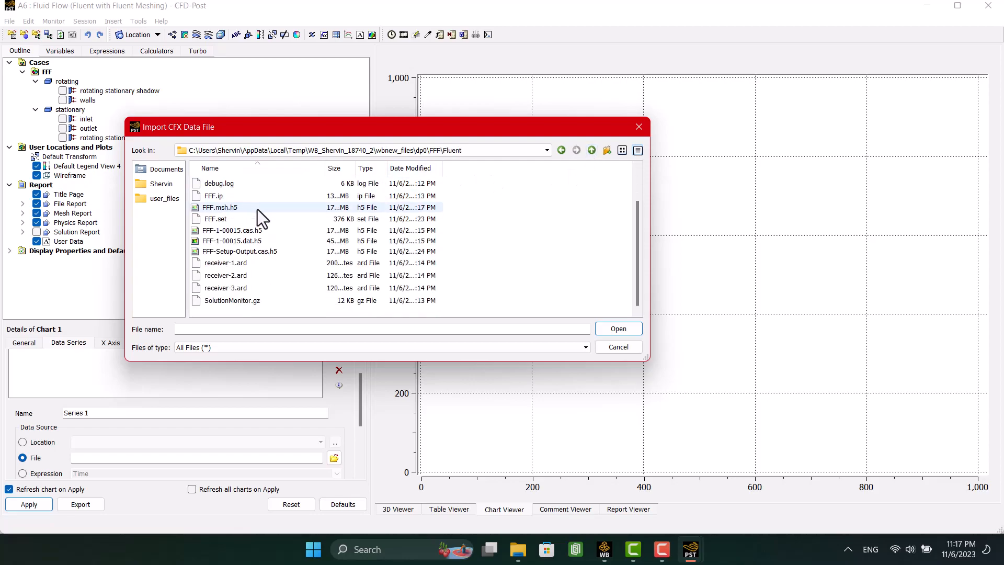
{"action": "double_click", "coordinate": [229, 267]}
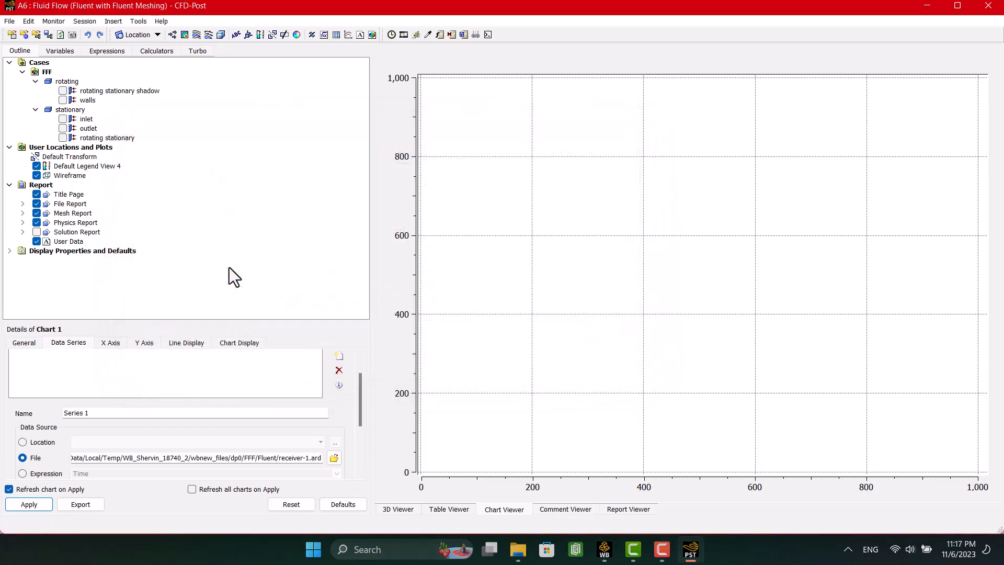
{"action": "left_click", "coordinate": [29, 505]}
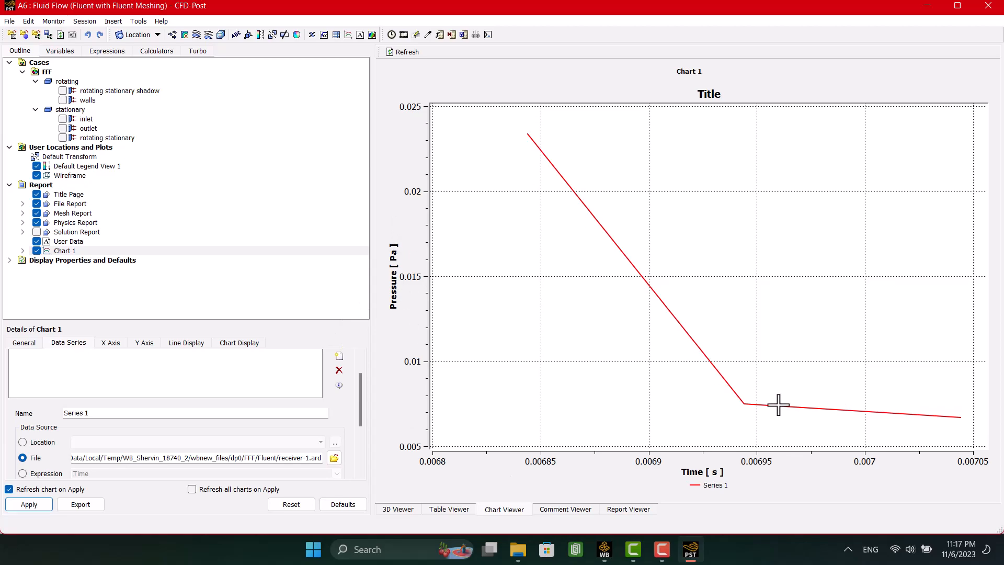
Enable the Fast Fourier Transform for Chart 1 and apply it
{"action": "left_click", "coordinate": [24, 343]}
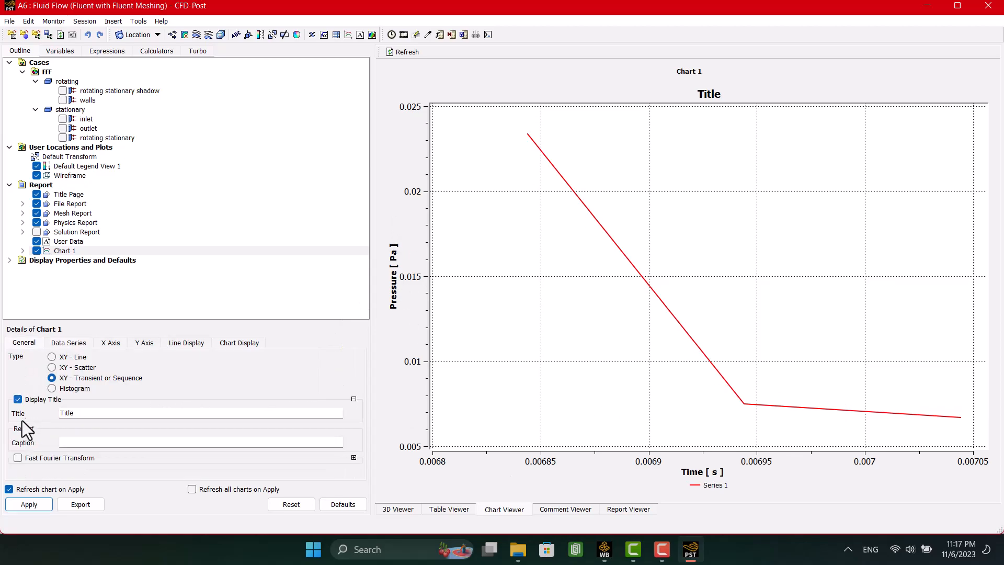
{"action": "left_click", "coordinate": [18, 458]}
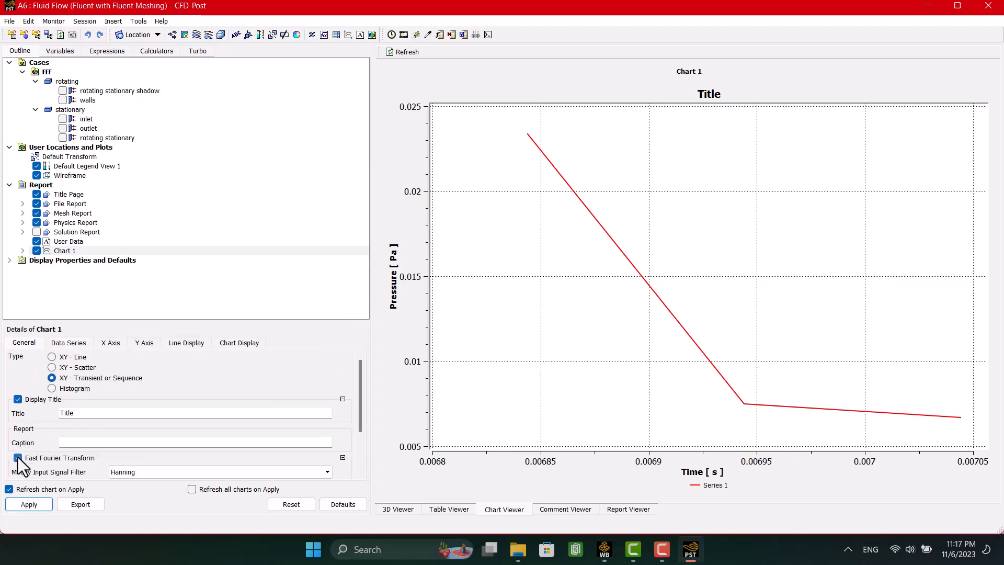
{"action": "left_click", "coordinate": [25, 508]}
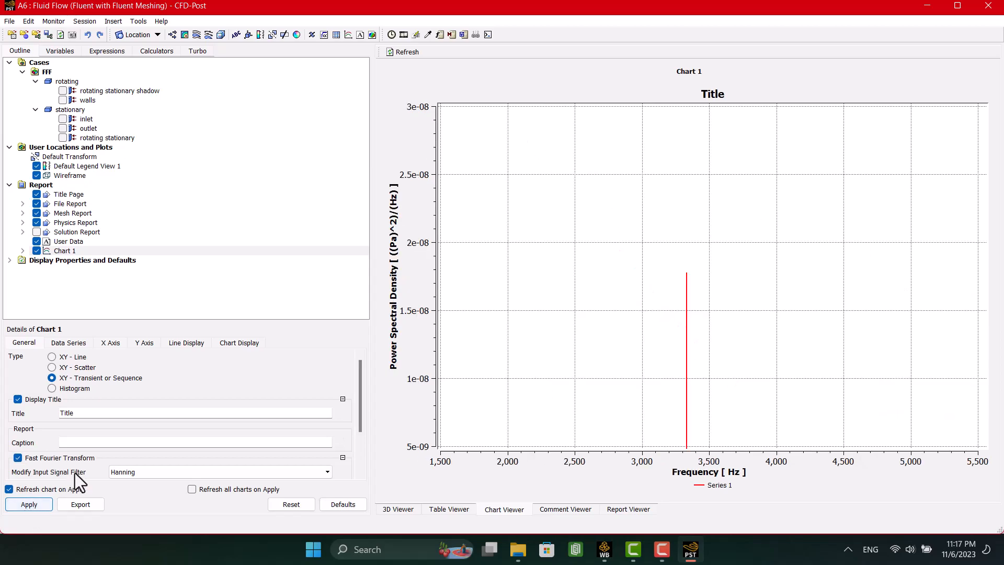
Set the chart's Y function to Sound Pressure Level and apply the change
{"action": "left_click", "coordinate": [112, 342]}
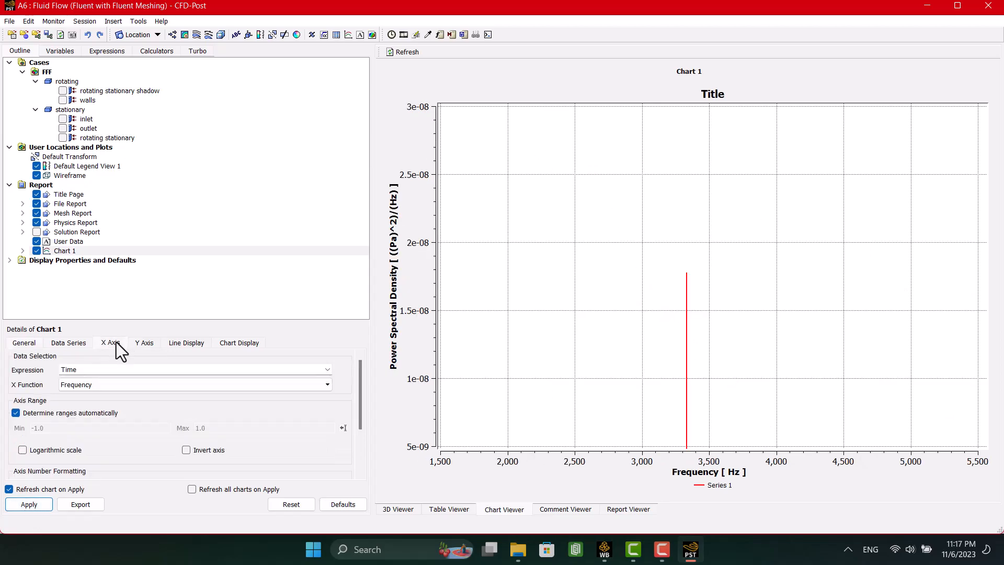
{"action": "left_click", "coordinate": [144, 342]}
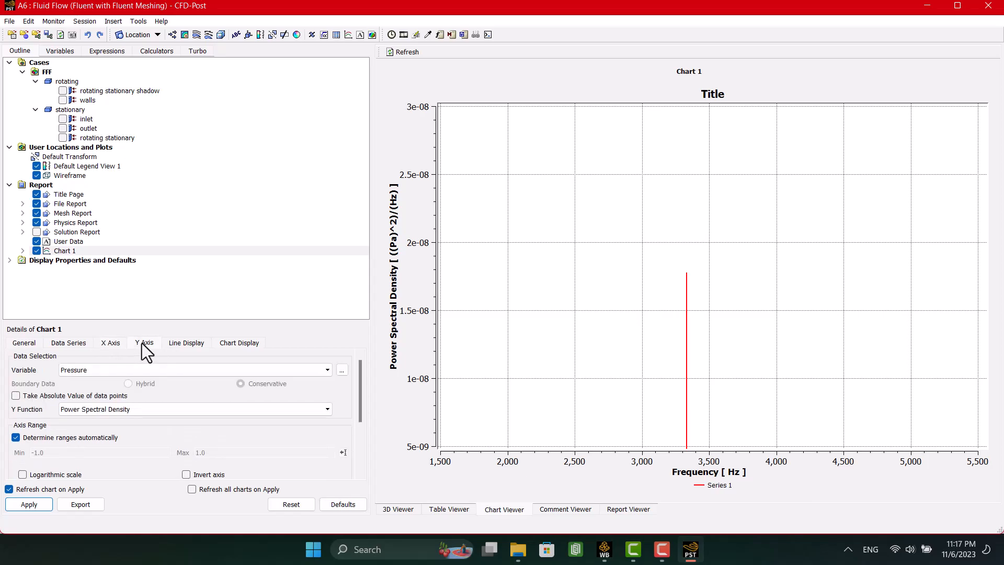
{"action": "left_click", "coordinate": [104, 409]}
{"action": "left_click", "coordinate": [100, 448]}
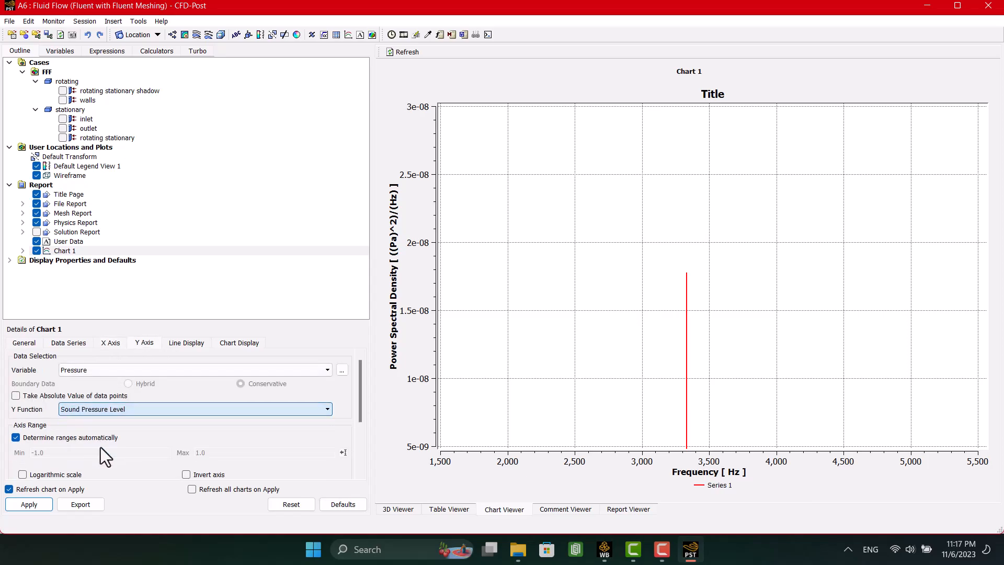
{"action": "left_click", "coordinate": [51, 506]}
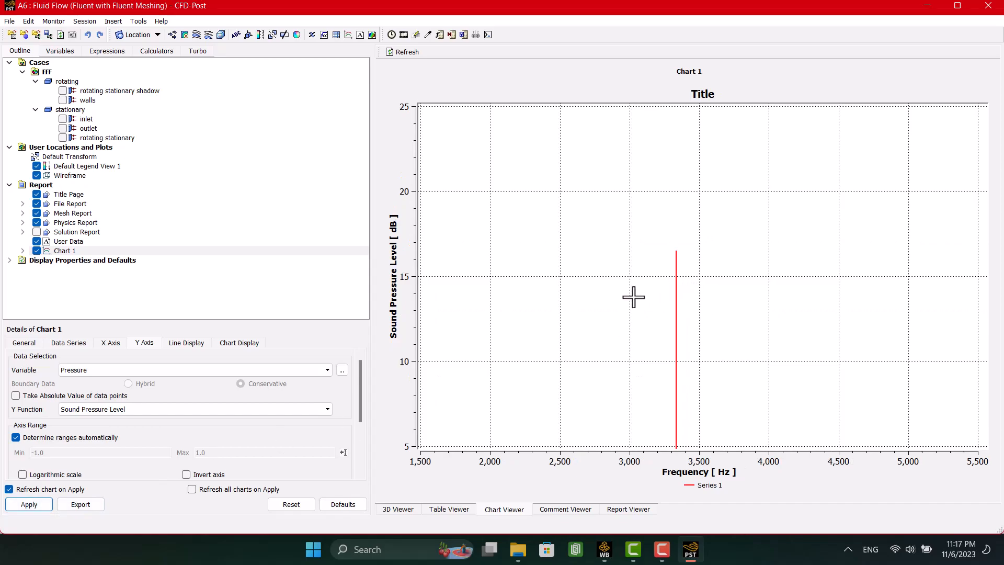
Try Lines as the chart's FFT line type, apply it, and set the type back to Bars
{"action": "left_click", "coordinate": [201, 343]}
{"action": "scroll", "coordinate": [187, 409], "scroll_direction": "down", "scroll_amount": 5}
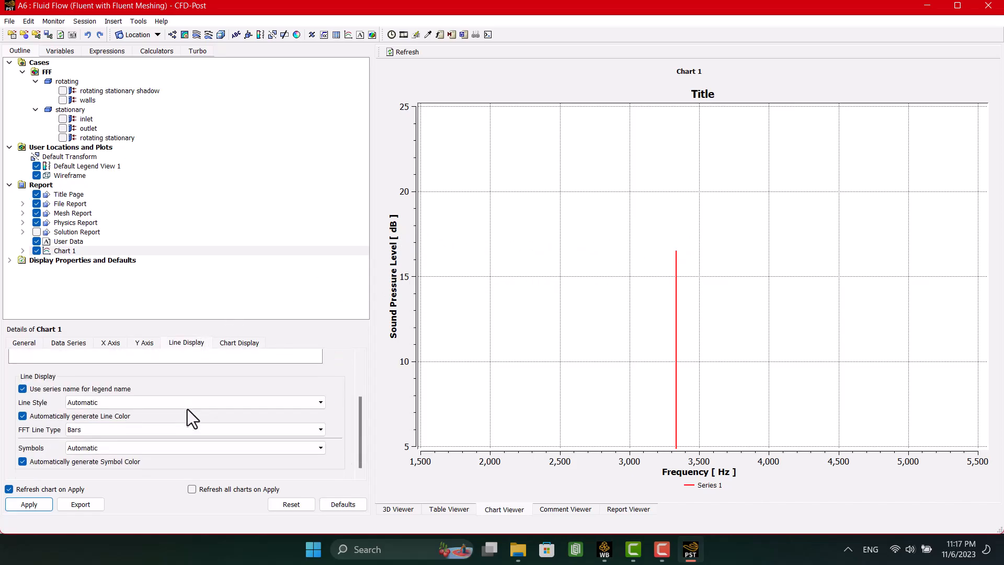
{"action": "left_click", "coordinate": [70, 432]}
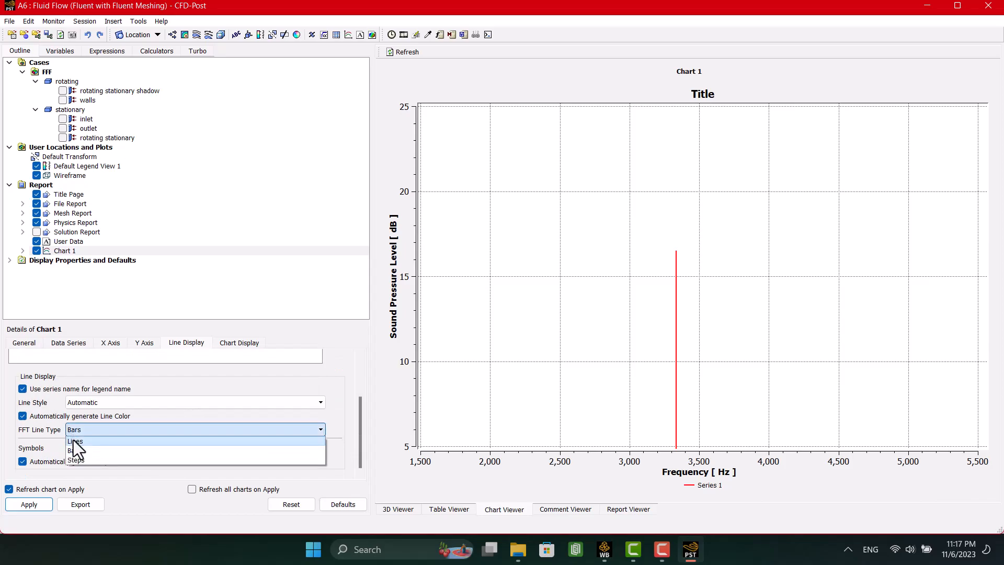
{"action": "left_click", "coordinate": [73, 441]}
{"action": "left_click", "coordinate": [20, 508]}
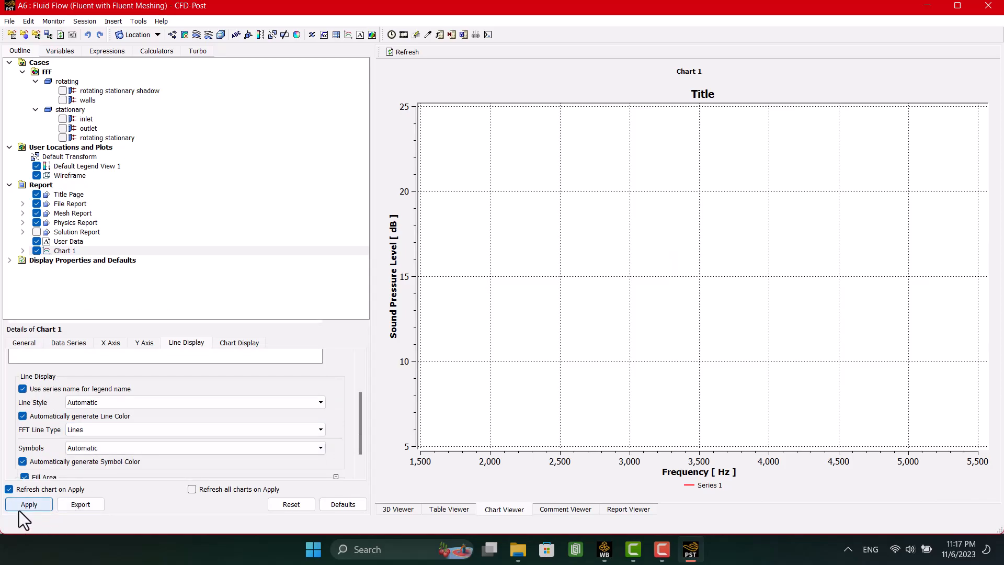
{"action": "left_click", "coordinate": [121, 431]}
{"action": "left_click", "coordinate": [114, 450]}
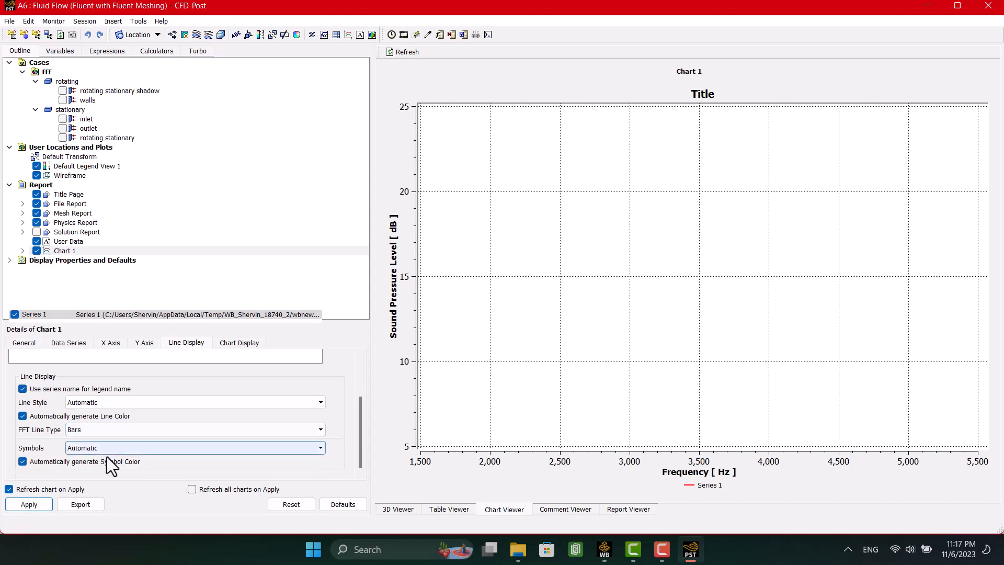
{"action": "left_click", "coordinate": [35, 501]}
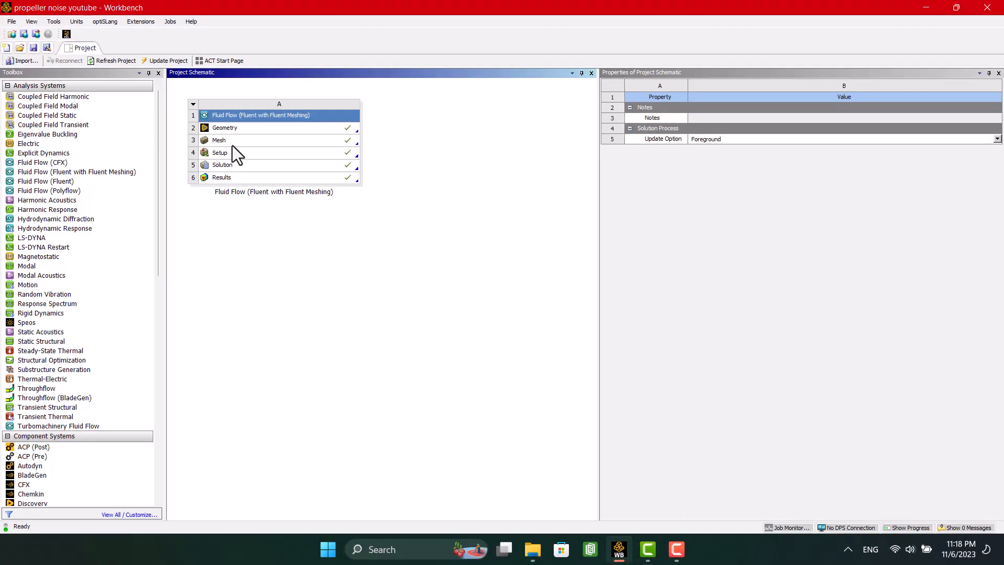
Cancel the Fluent Launcher for the Mesh cell and open the system's geometry in SpaceClaim
{"action": "left_click", "coordinate": [230, 141]}
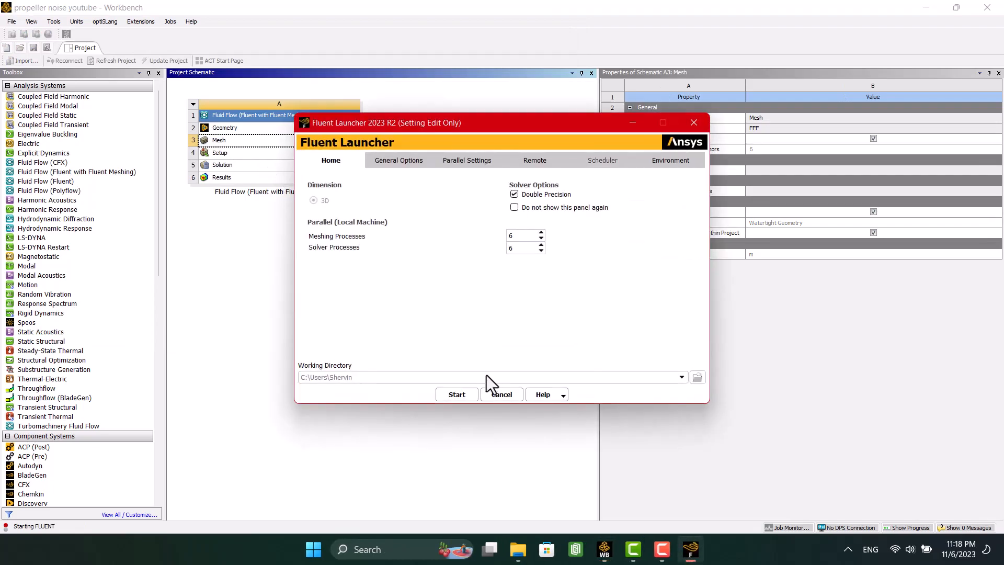
{"action": "left_click", "coordinate": [501, 393]}
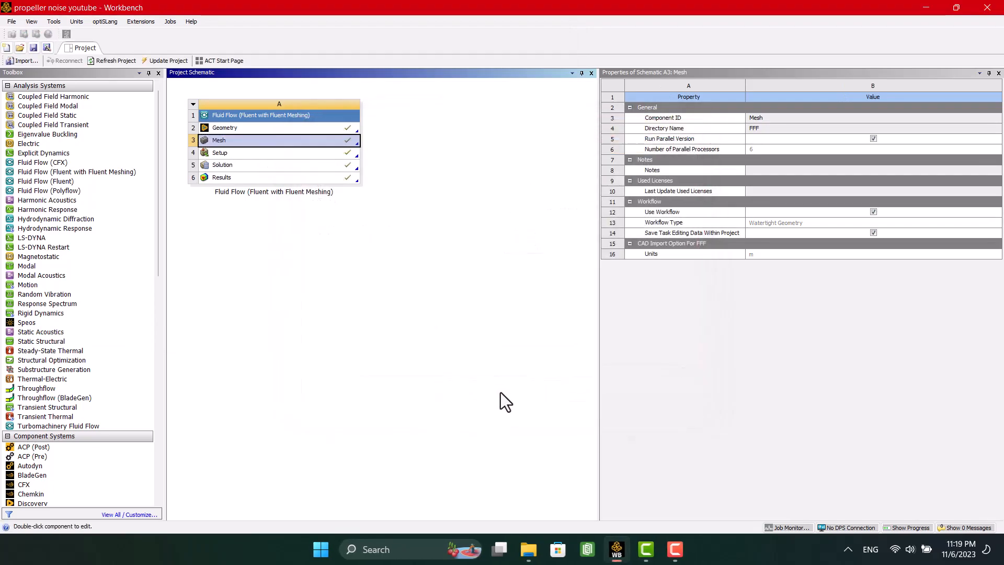
{"action": "double_click", "coordinate": [252, 127]}
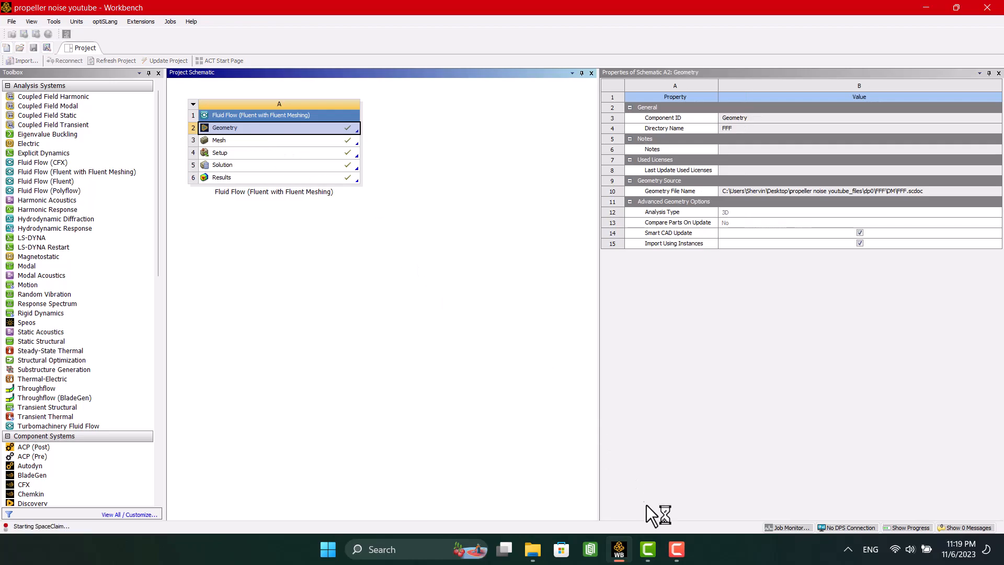
{"action": "left_click", "coordinate": [677, 549]}
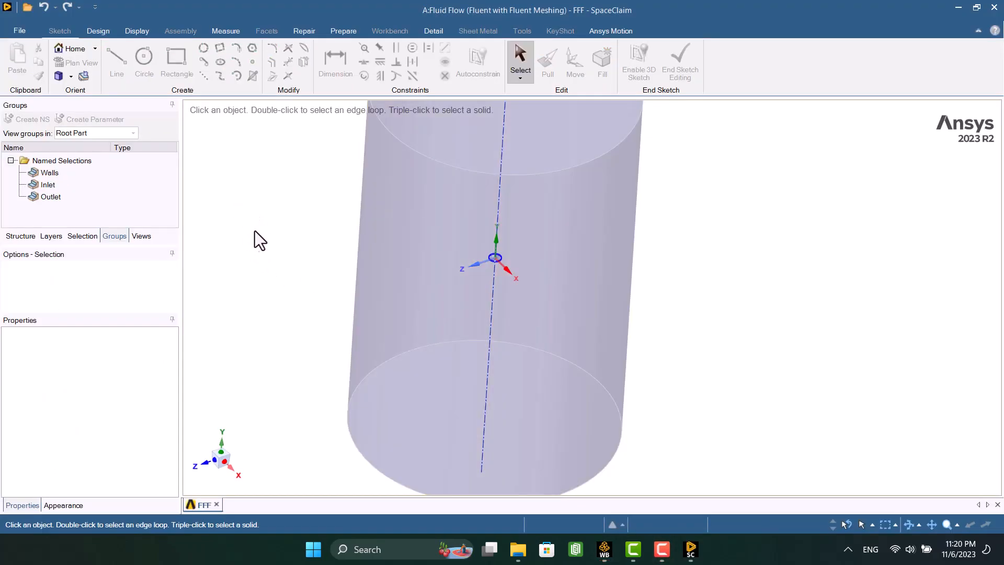
Hide the Stationary body in the structure tree, leaving the Rotating body shown in front view
{"action": "left_click", "coordinate": [27, 231]}
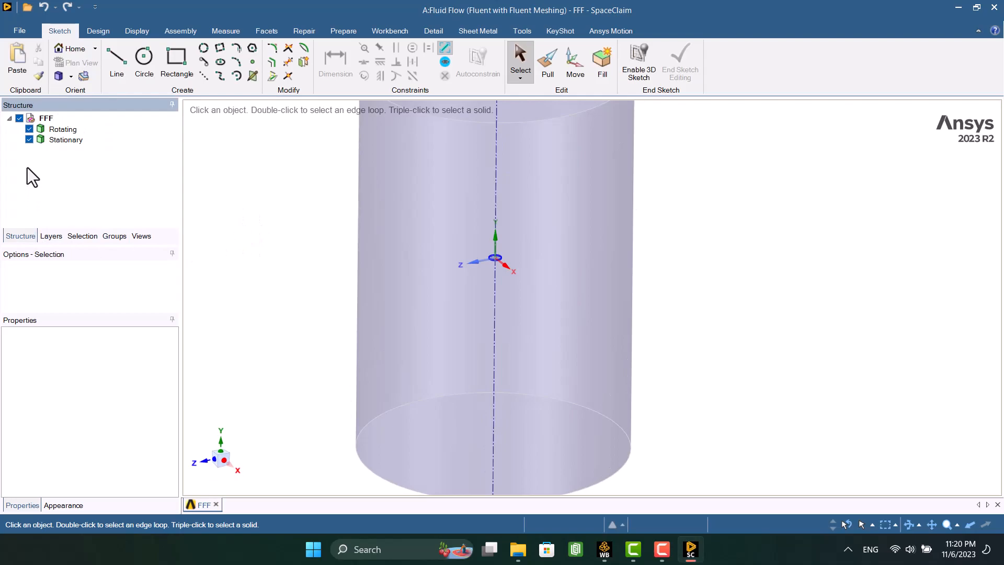
{"action": "left_click", "coordinate": [29, 140]}
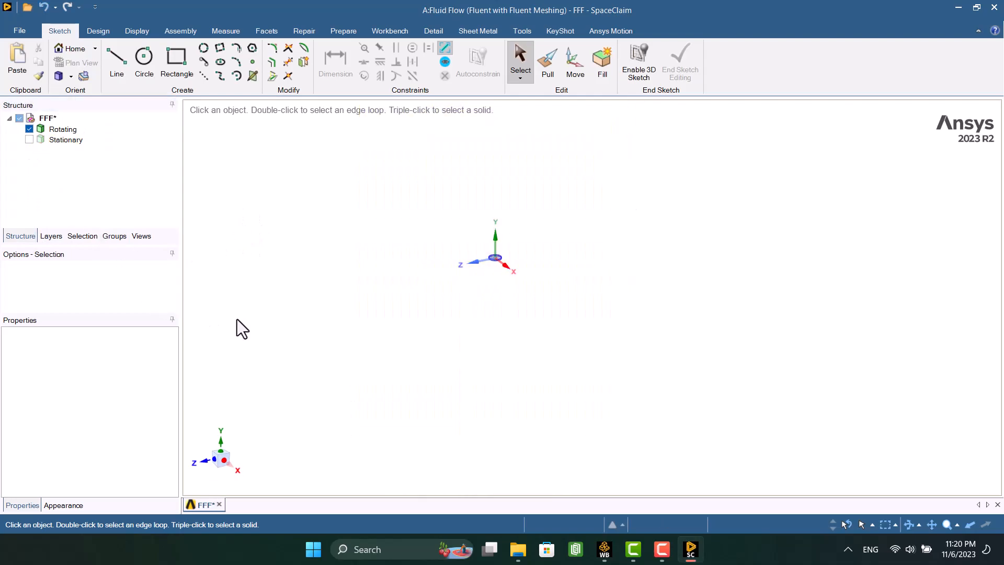
{"action": "left_click", "coordinate": [206, 459]}
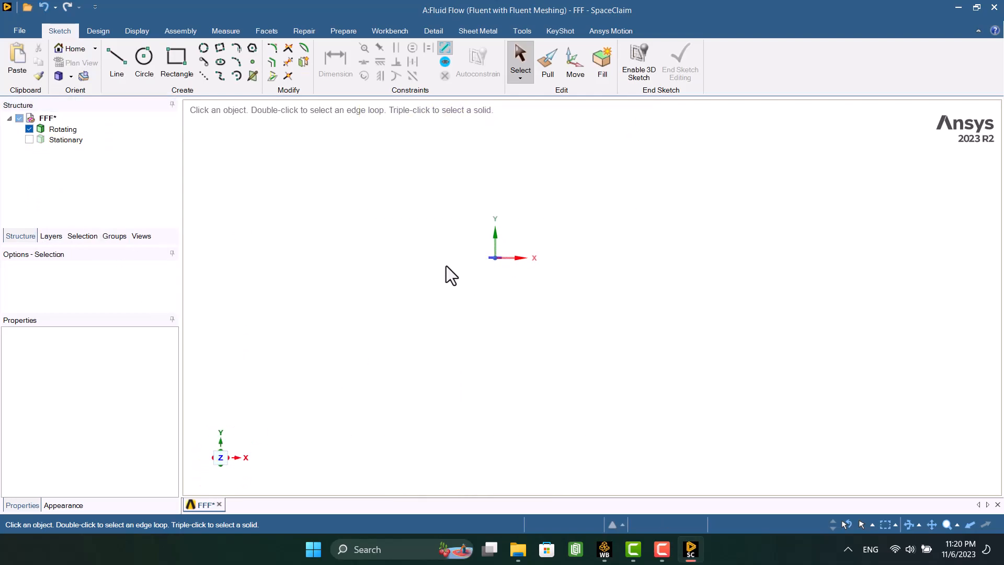
{"action": "scroll", "coordinate": [491, 262], "scroll_direction": "up", "scroll_amount": 5}
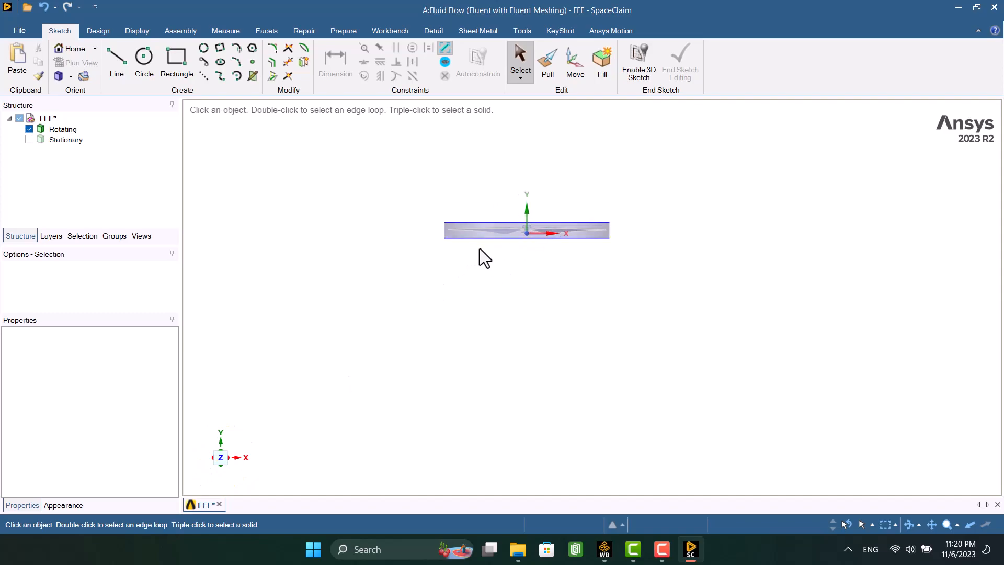
Sketch a rectangle 200 mm wide and 300 mm high on the XY plane, starting on the Y axis just below the Rotating body
{"action": "left_click", "coordinate": [189, 66]}
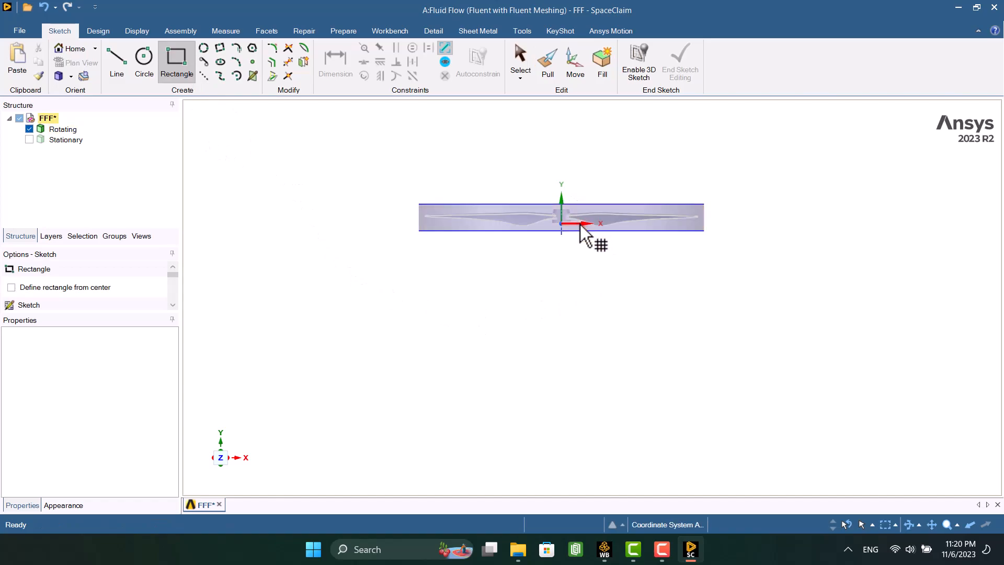
{"action": "middle_click_drag", "start_coordinate": [559, 248], "coordinate": [575, 285]}
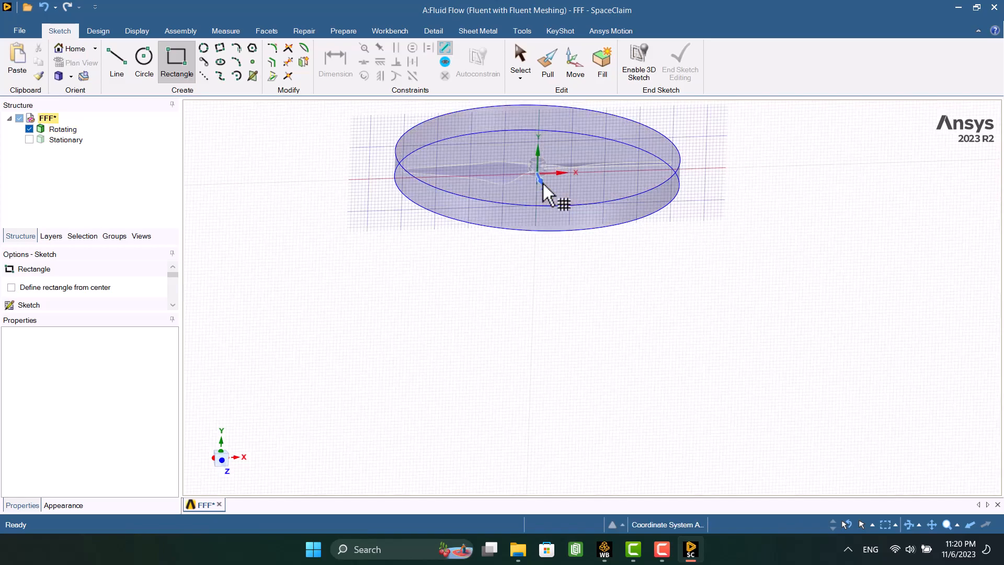
{"action": "left_click", "coordinate": [542, 181]}
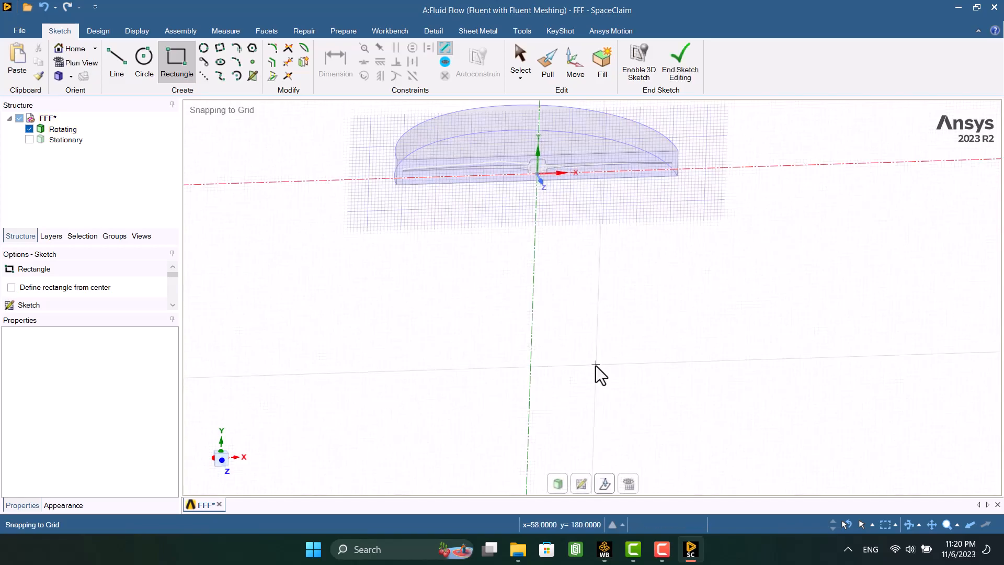
{"action": "left_click", "coordinate": [220, 458]}
{"action": "left_click", "coordinate": [538, 197]}
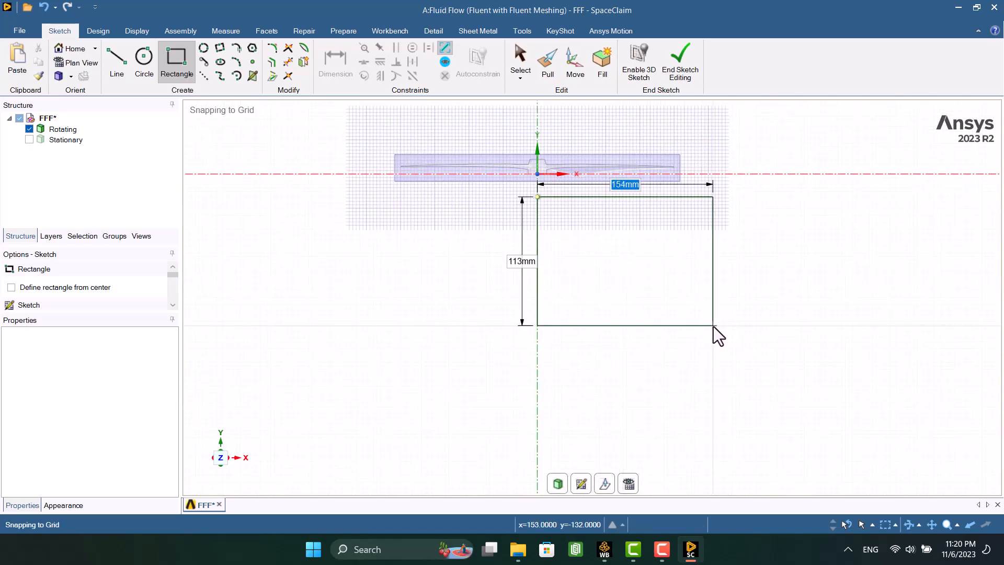
{"action": "type", "text": "200"}
{"action": "key", "text": "Tab"}
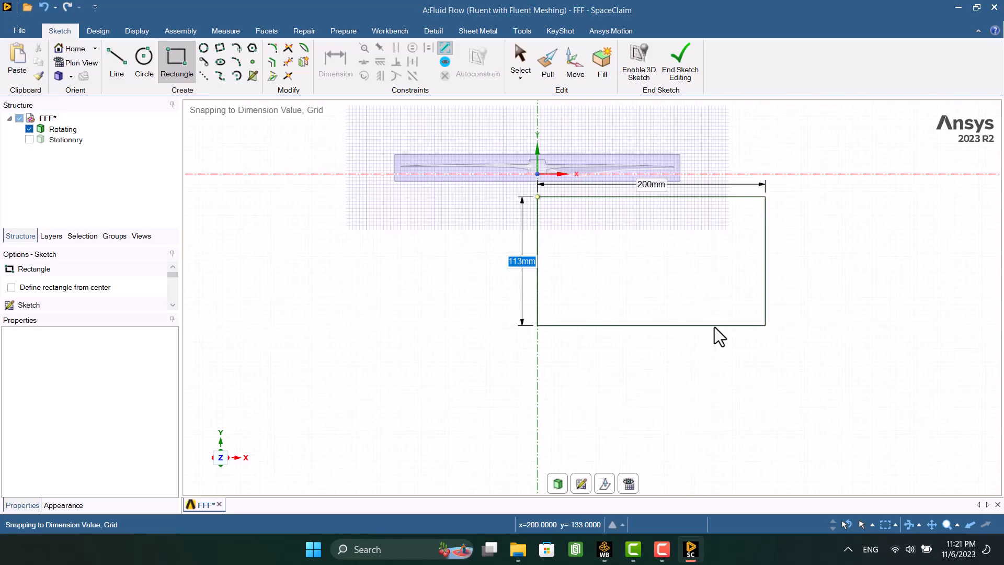
{"action": "type", "text": "300"}
{"action": "key", "text": "Return"}
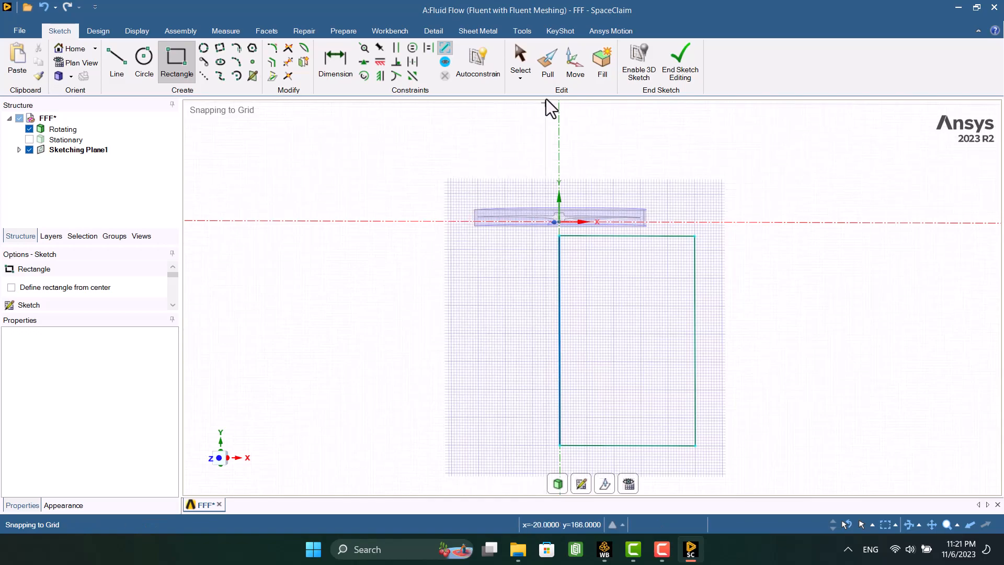
Revolve the rectangular face a full turn about its edge on the Y axis to form a solid cylinder
{"action": "left_click", "coordinate": [550, 70]}
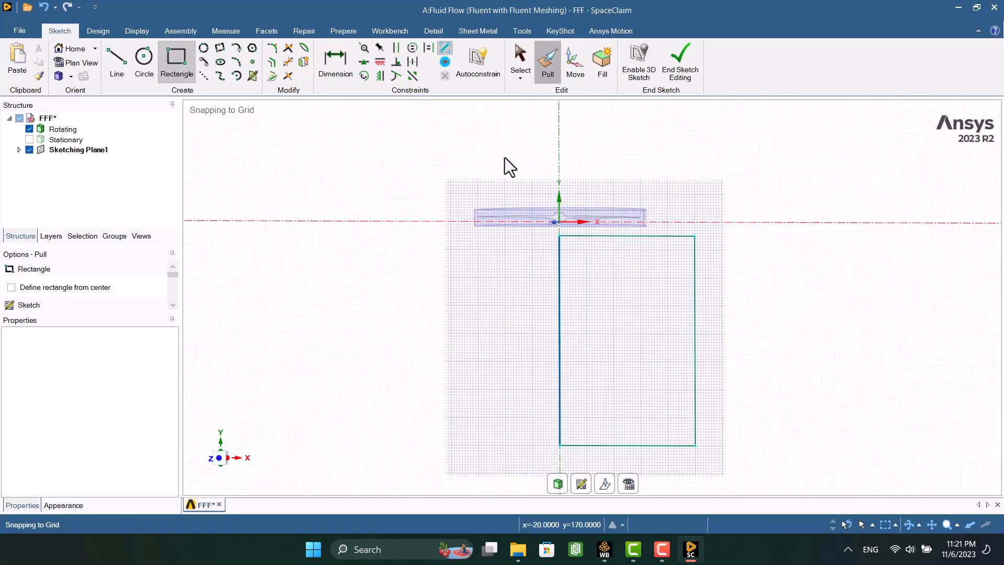
{"action": "left_click", "coordinate": [587, 291]}
{"action": "left_click", "coordinate": [585, 286]}
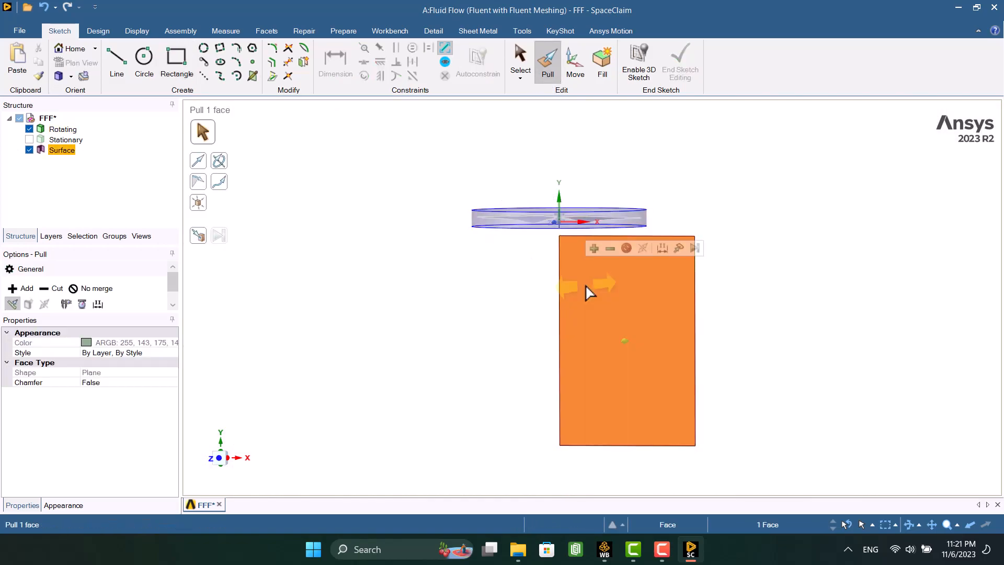
{"action": "left_click", "coordinate": [221, 164]}
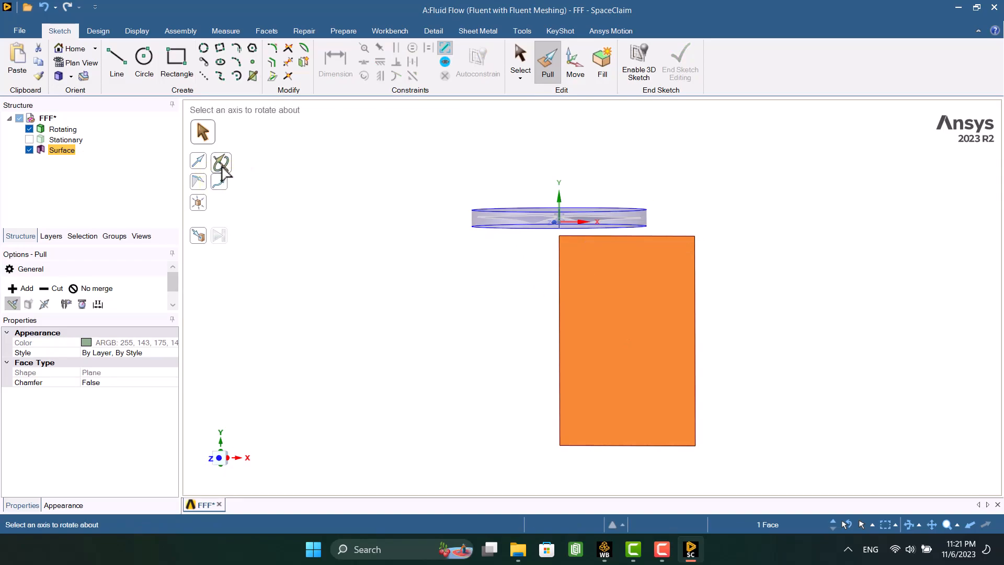
{"action": "left_click", "coordinate": [560, 298]}
{"action": "key", "text": "f"}
{"action": "middle_click_drag", "start_coordinate": [369, 200], "coordinate": [366, 270]}
{"action": "key", "text": "s"}
Rename the revolved cylinder body as BOI and close SpaceClaim to return to Workbench
{"action": "right_click", "coordinate": [54, 153]}
{"action": "left_click", "coordinate": [85, 212]}
{"action": "type", "text": "BOI"}
{"action": "key", "text": "Return"}
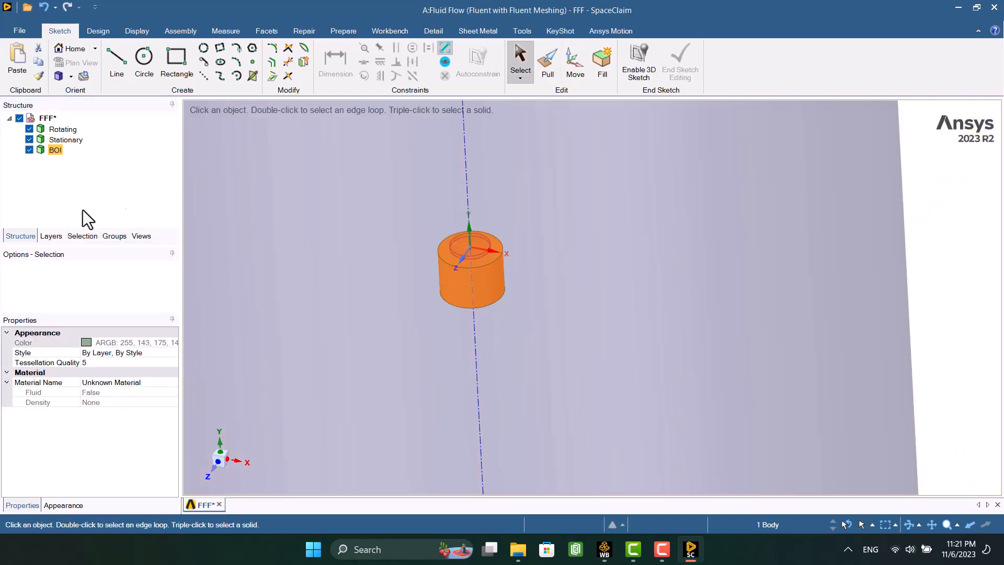
{"action": "left_click", "coordinate": [915, 220]}
{"action": "middle_click_drag", "start_coordinate": [915, 220], "coordinate": [945, 200]}
{"action": "left_click", "coordinate": [994, 8]}
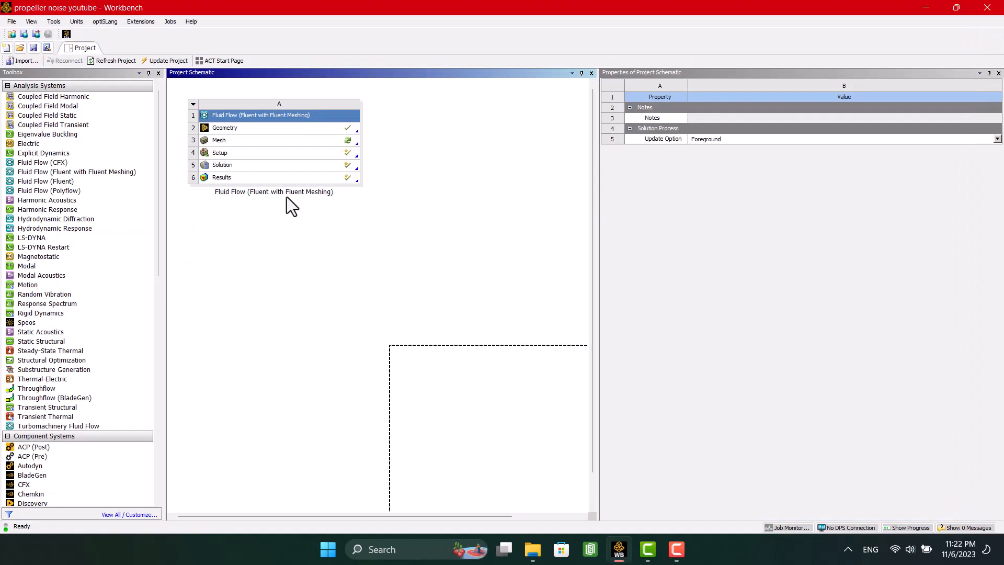
Open the Mesh cell in Fluent Meshing and import the modified geometry again
{"action": "double_click", "coordinate": [269, 140]}
{"action": "left_click", "coordinate": [493, 320]}
{"action": "left_click", "coordinate": [451, 395]}
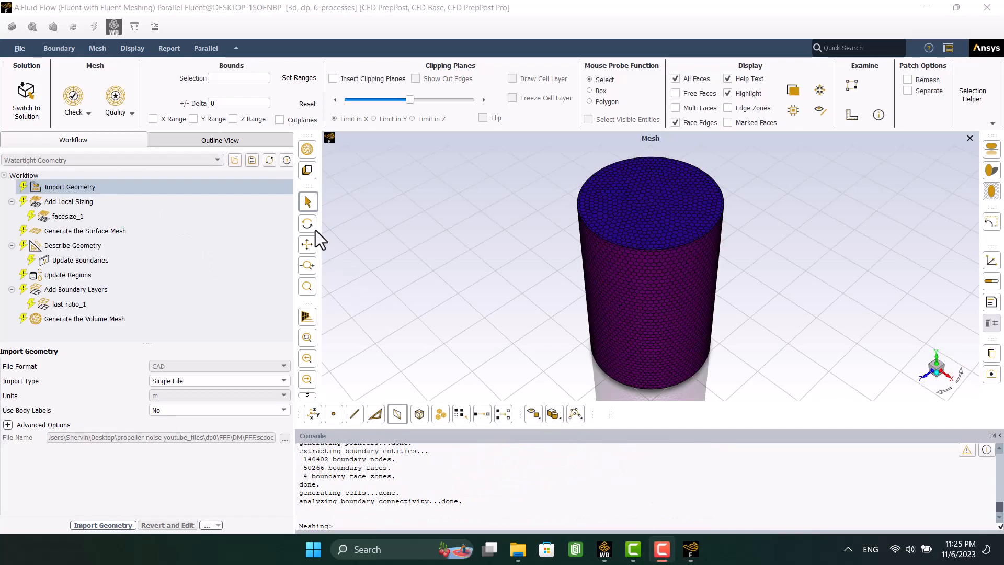
{"action": "left_click", "coordinate": [105, 525]}
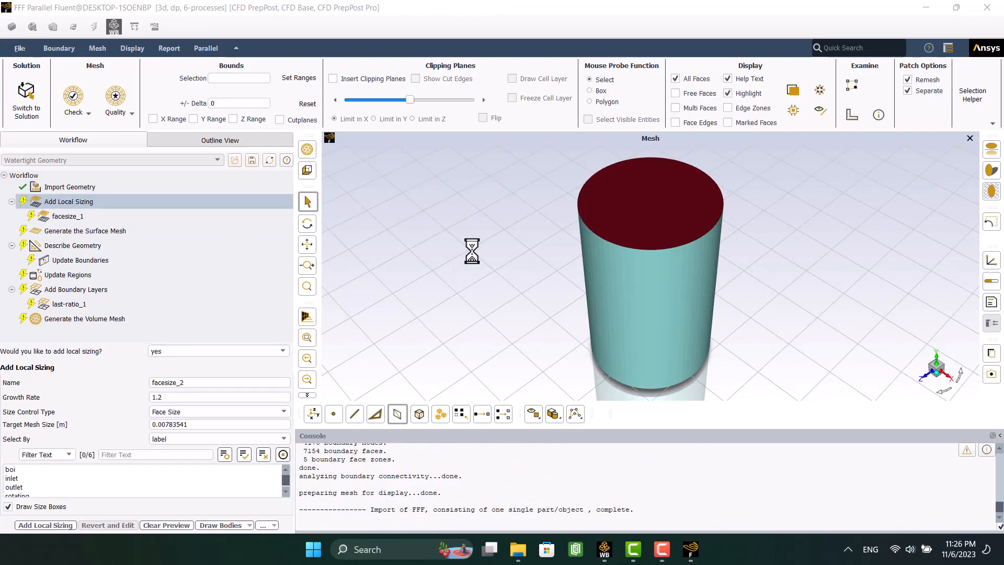
Insert a clipping plane limited in X and examine the BOI cylinder inside the domain
{"action": "left_click", "coordinate": [346, 79]}
{"action": "left_click", "coordinate": [332, 79]}
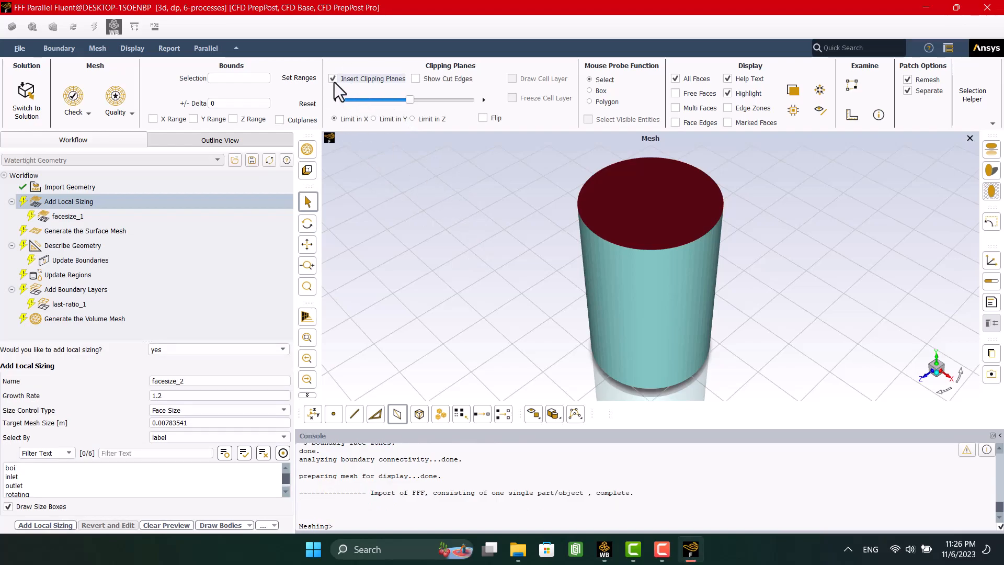
{"action": "left_click_drag", "start_coordinate": [620, 343], "coordinate": [581, 256]}
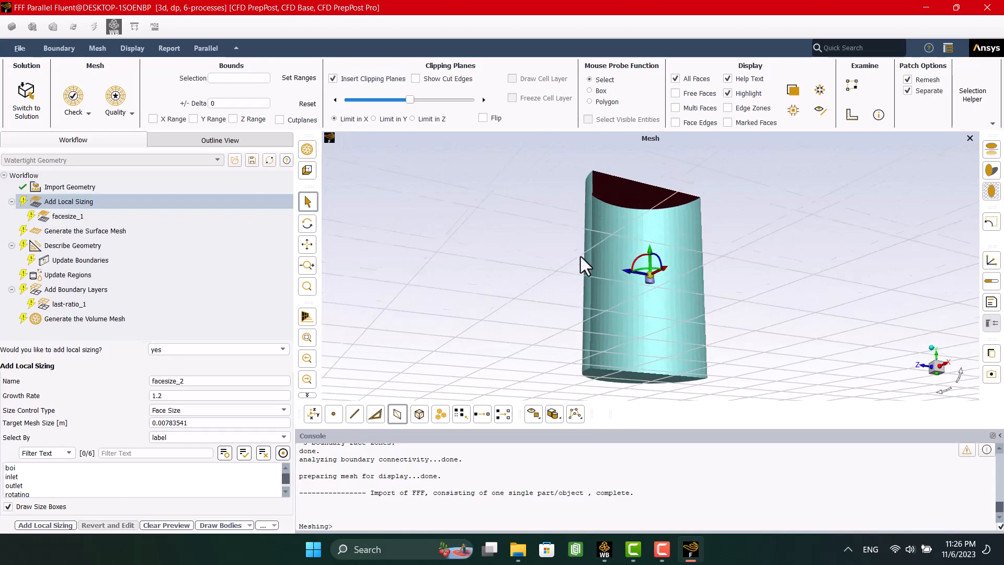
{"action": "scroll", "coordinate": [662, 300], "scroll_direction": "up", "scroll_amount": 5}
{"action": "left_click_drag", "start_coordinate": [662, 299], "coordinate": [519, 265]}
{"action": "left_click_drag", "start_coordinate": [445, 236], "coordinate": [466, 254]}
{"action": "scroll", "coordinate": [467, 254], "scroll_direction": "down", "scroll_amount": 7}
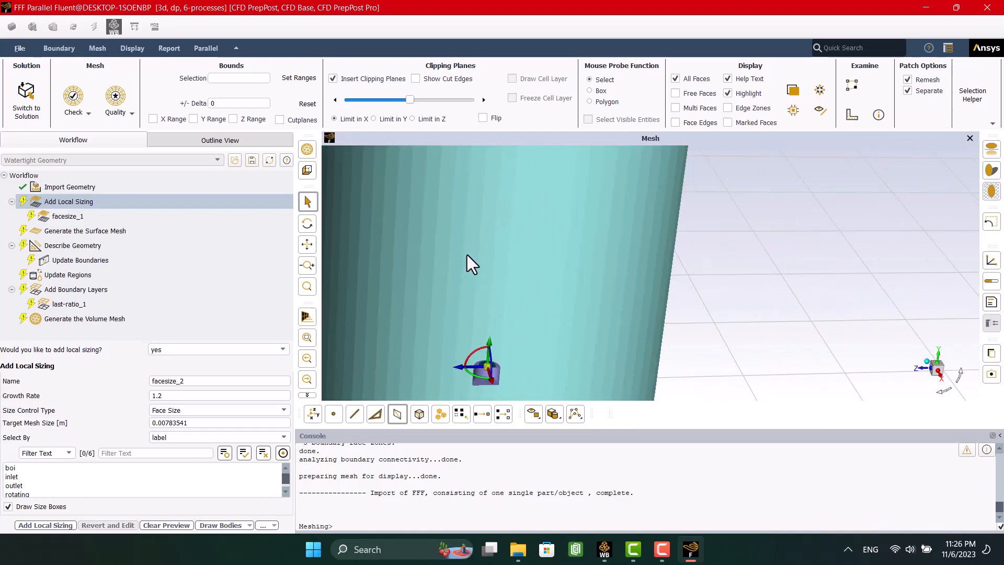
Update the facesize_1 sizing and begin a new local sizing with Body Of Influence as its size control type
{"action": "left_click", "coordinate": [58, 216]}
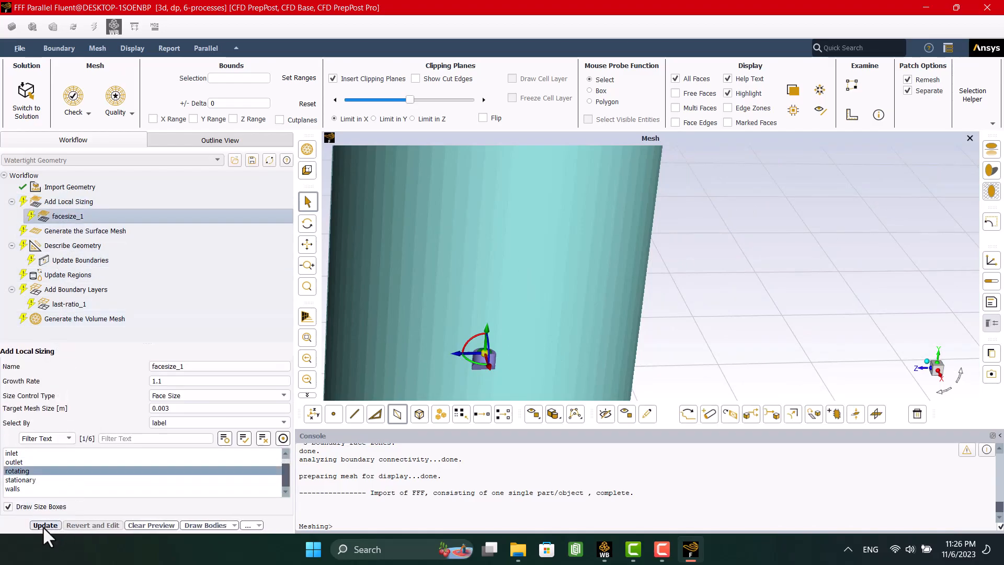
{"action": "left_click", "coordinate": [45, 525]}
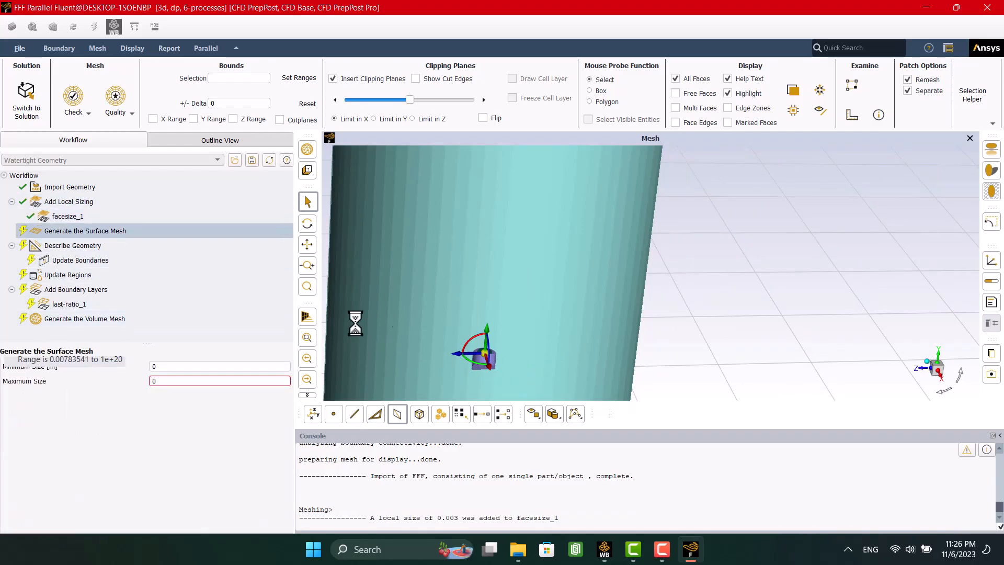
{"action": "left_click", "coordinate": [66, 202]}
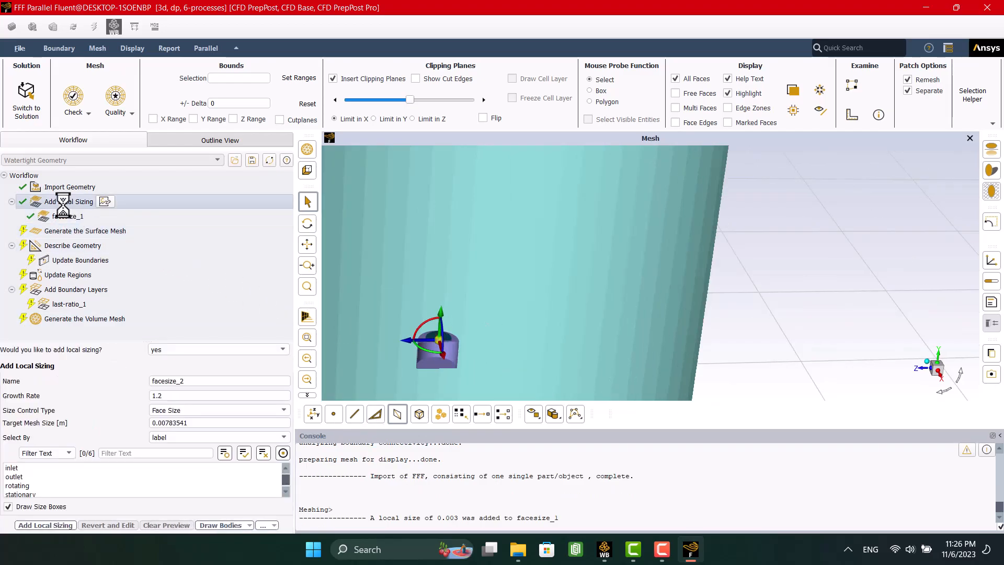
{"action": "left_click", "coordinate": [256, 412]}
{"action": "left_click", "coordinate": [179, 435]}
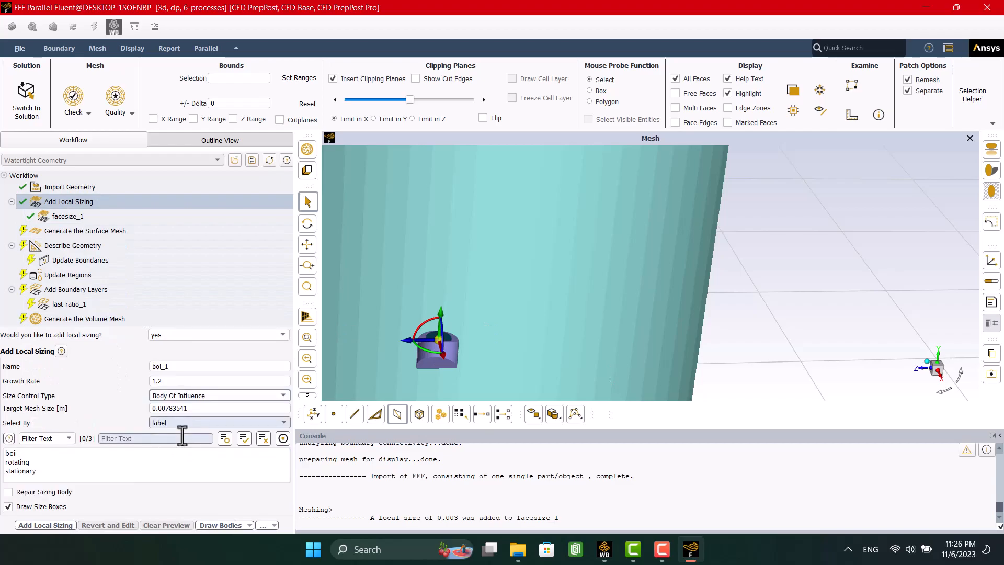
Select only the boi label as the body for the boi_1 sizing
{"action": "left_click", "coordinate": [14, 459]}
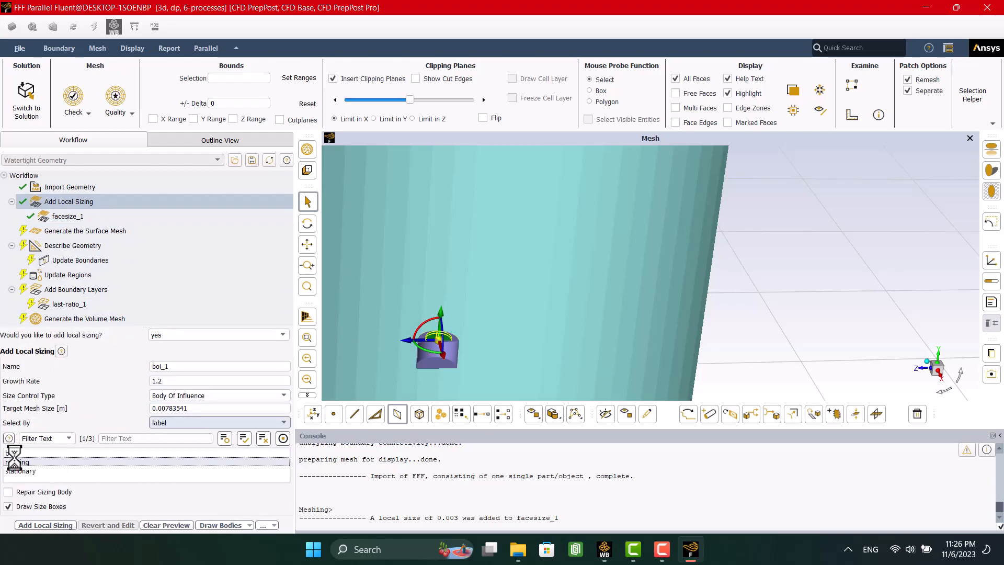
{"action": "left_click", "coordinate": [30, 454]}
{"action": "left_click", "coordinate": [23, 464]}
{"action": "scroll", "coordinate": [422, 390], "scroll_direction": "up", "scroll_amount": 3}
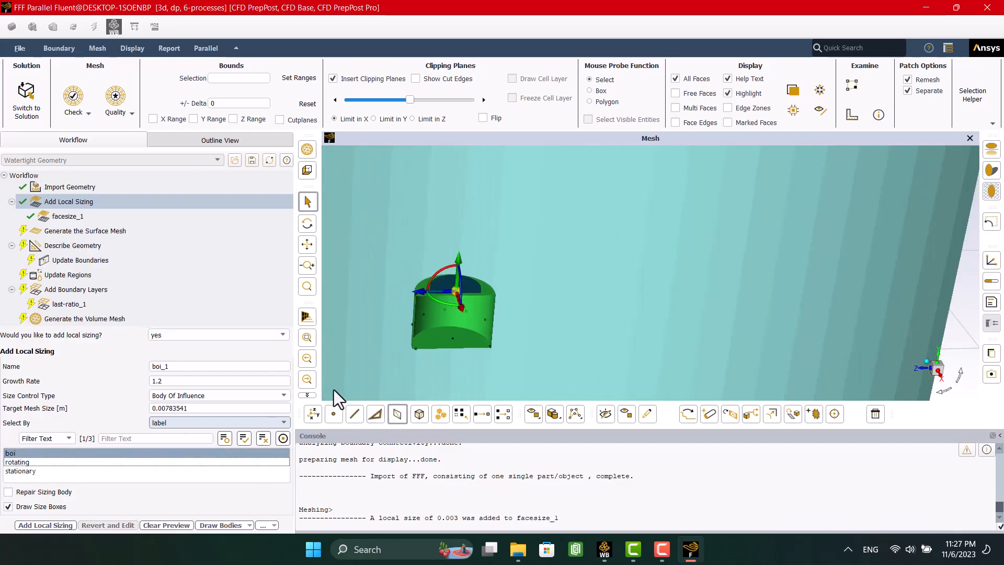
Set the boi_1 target mesh size to 0.005 m and add this local sizing
{"action": "left_click_drag", "start_coordinate": [202, 408], "coordinate": [167, 408]}
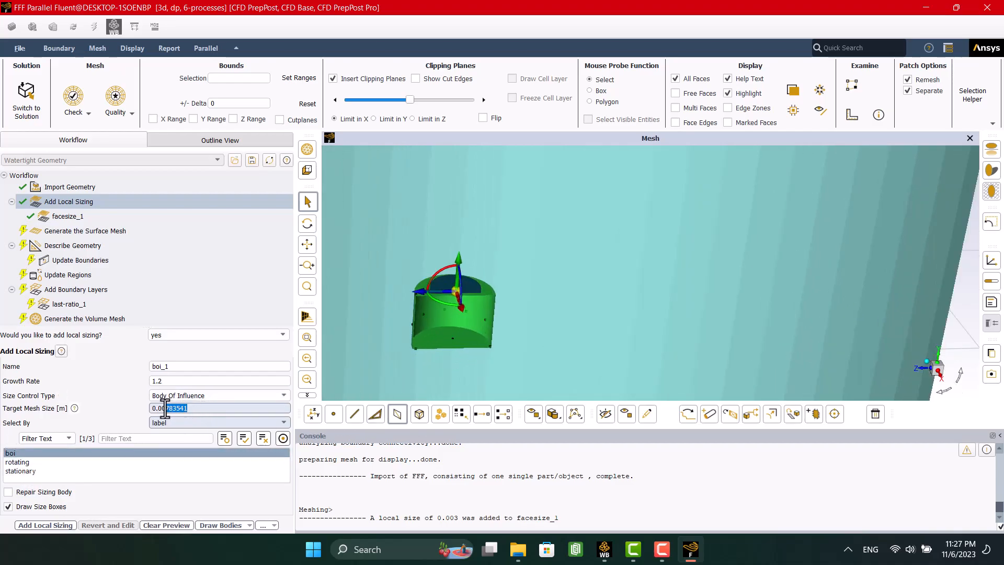
{"action": "left_click", "coordinate": [162, 506]}
{"action": "left_click", "coordinate": [63, 524]}
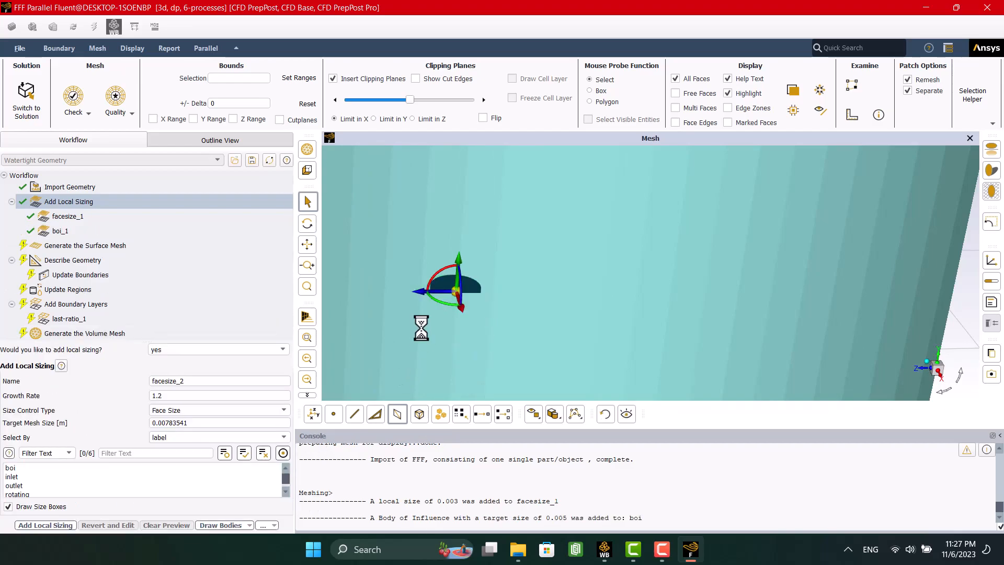
Generate the surface mesh with curvature and proximity size functions, and describe the geometry as fluid regions with no voids
{"action": "left_click", "coordinate": [73, 244]}
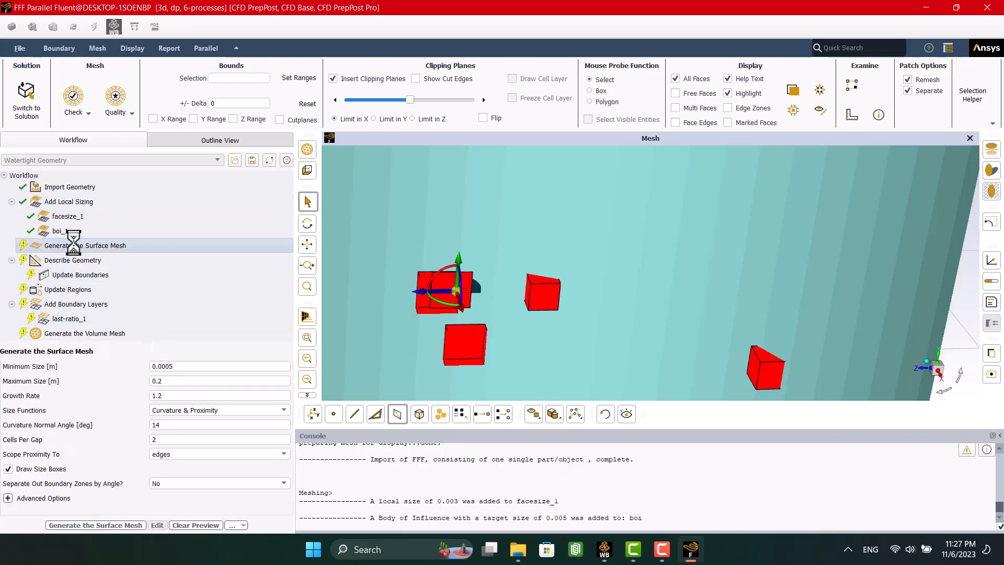
{"action": "left_click", "coordinate": [87, 521]}
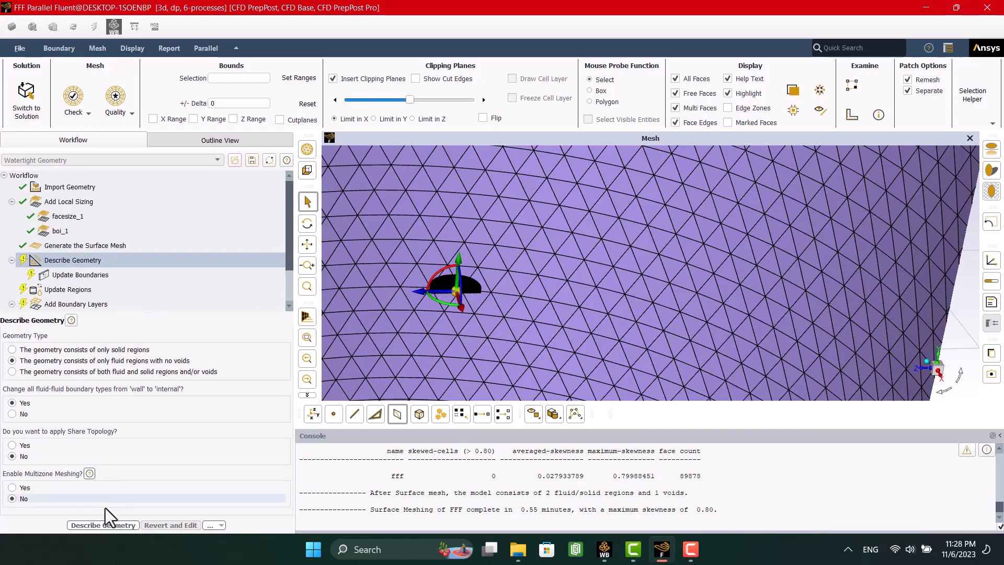
{"action": "left_click", "coordinate": [98, 523]}
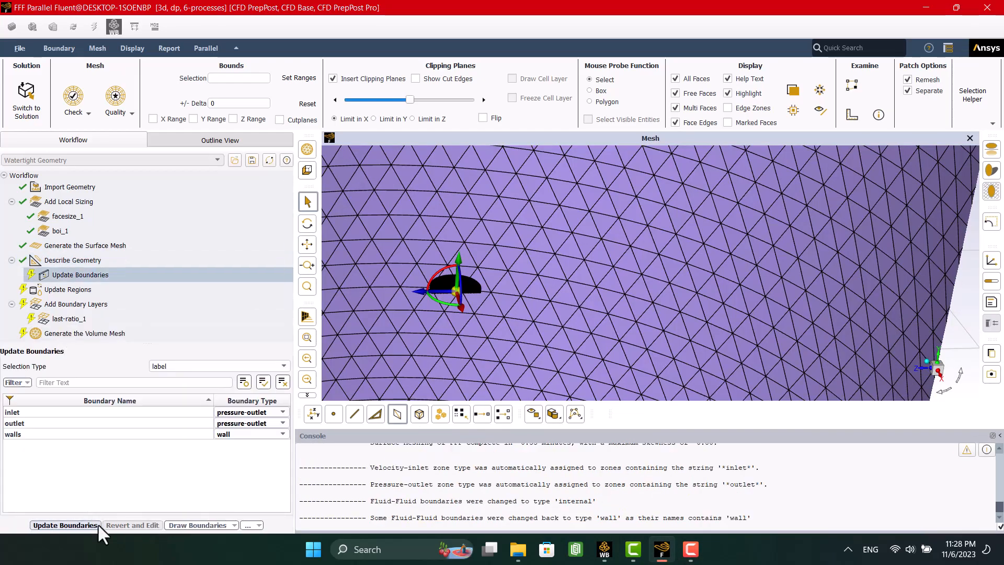
Update the boundaries and regions and add the last-ratio_1 boundary layers with their existing settings
{"action": "left_click", "coordinate": [98, 523]}
{"action": "left_click", "coordinate": [98, 523]}
{"action": "left_click", "coordinate": [70, 525]}
Generate the poly-hexcore volume mesh using the Global sizing method and one peel layer
{"action": "scroll", "coordinate": [442, 235], "scroll_direction": "down", "scroll_amount": 3}
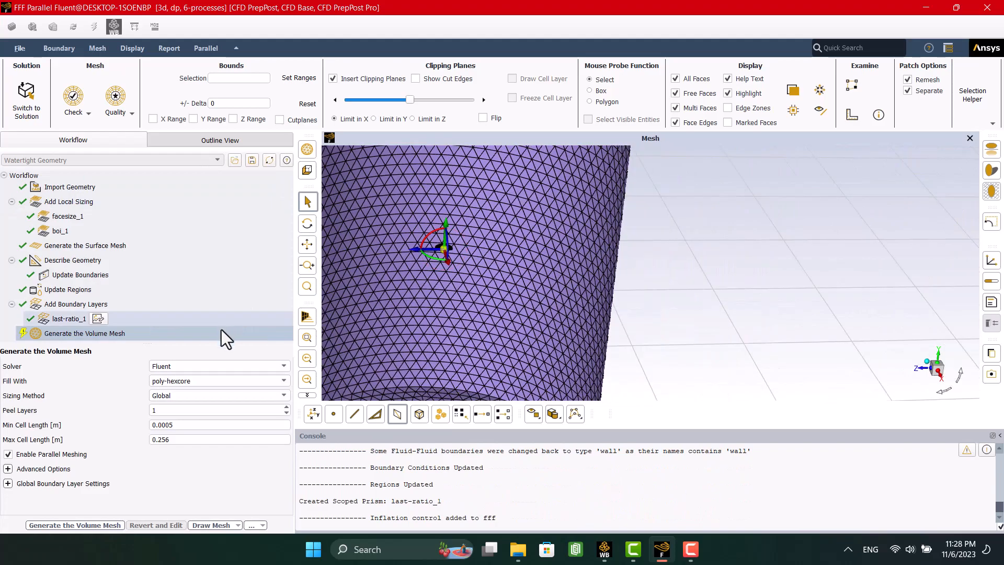
{"action": "left_click", "coordinate": [70, 525]}
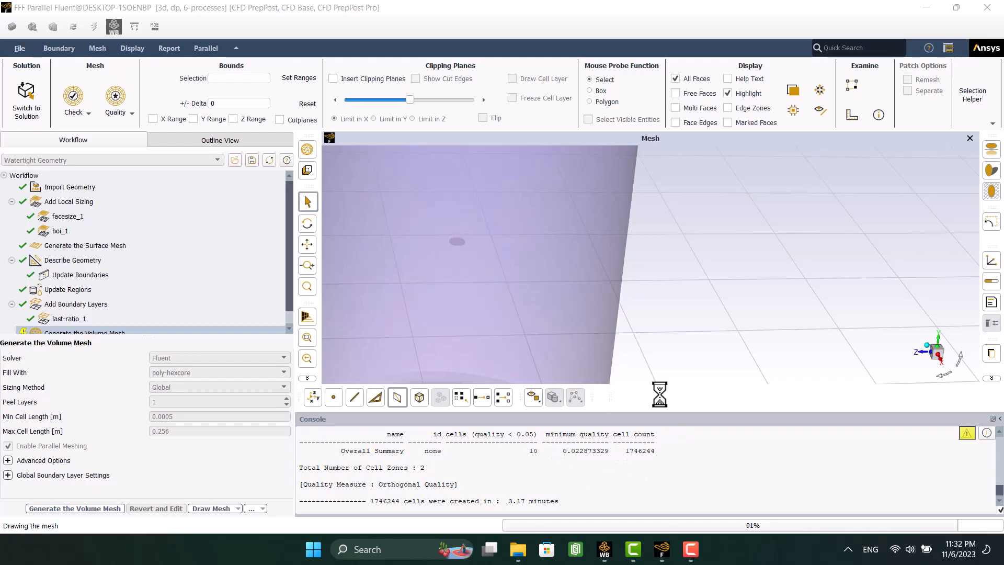
{"action": "scroll", "coordinate": [631, 300], "scroll_direction": "down", "scroll_amount": 2}
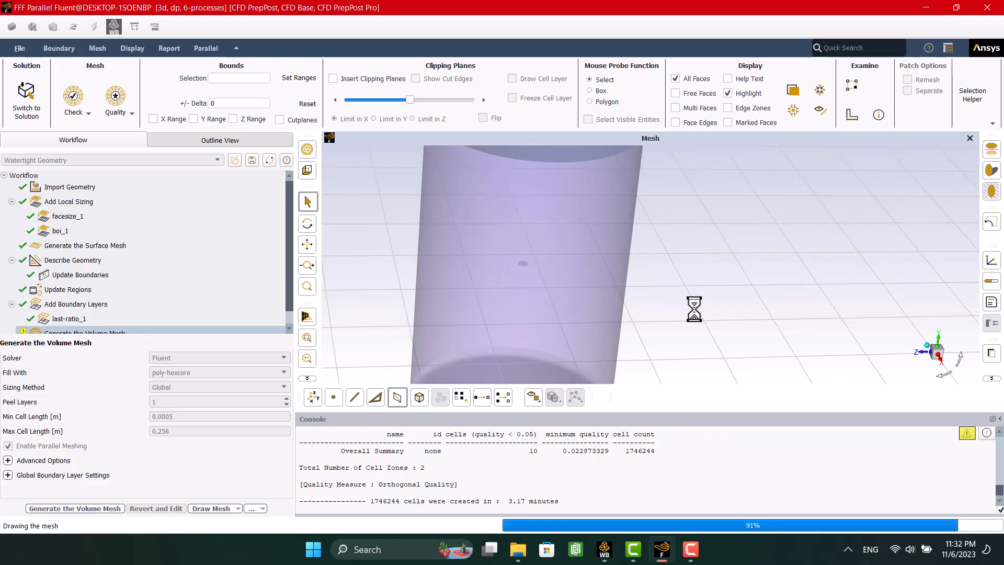
{"action": "scroll", "coordinate": [692, 319], "scroll_direction": "up", "scroll_amount": 3}
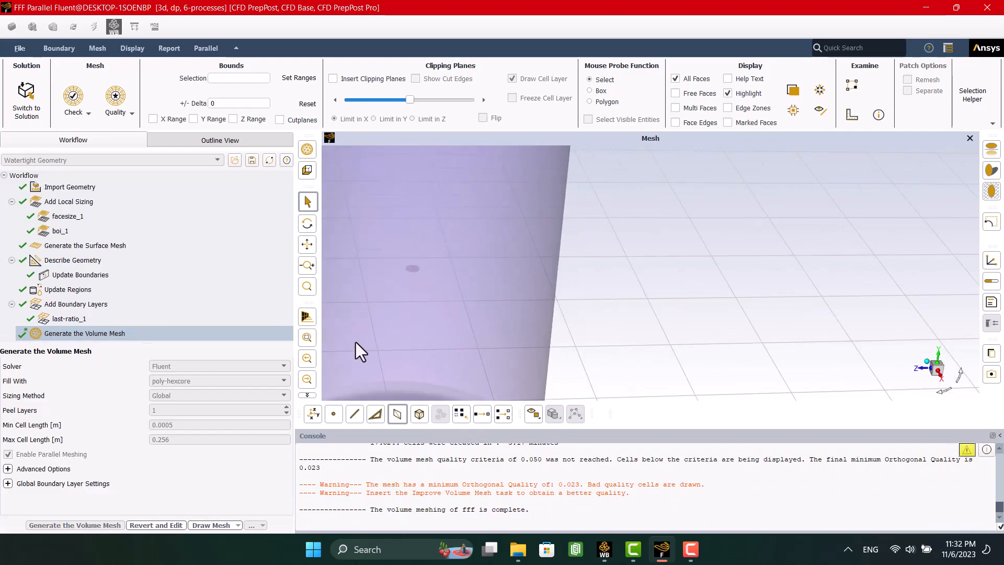
Draw the volume mesh cut by a clipping plane limited in X and examine the refined cells around the propeller and BOI
{"action": "mouse_move", "coordinate": [28, 331]}
{"action": "left_click", "coordinate": [200, 521]}
{"action": "left_click", "coordinate": [220, 513]}
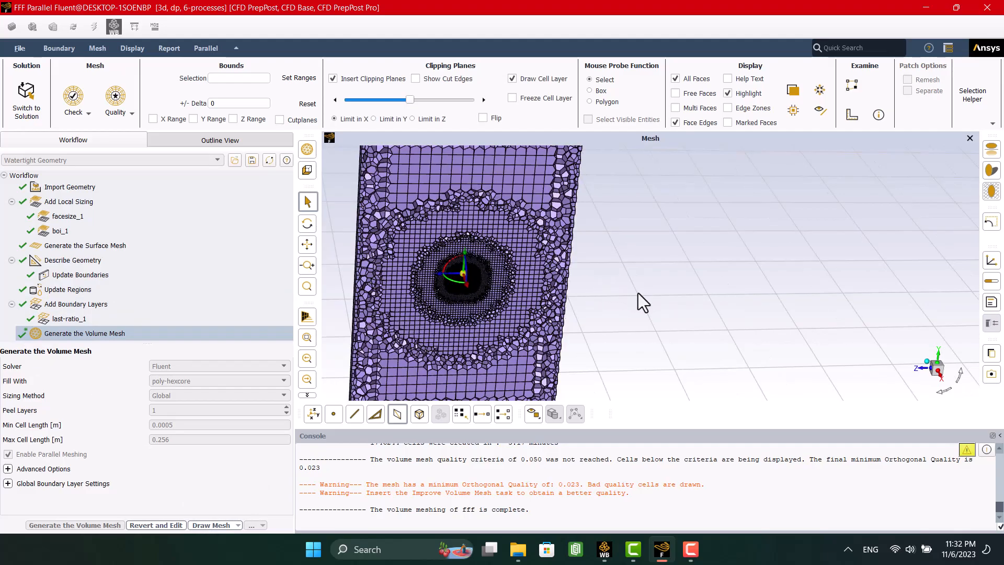
{"action": "scroll", "coordinate": [440, 308], "scroll_direction": "up", "scroll_amount": 5}
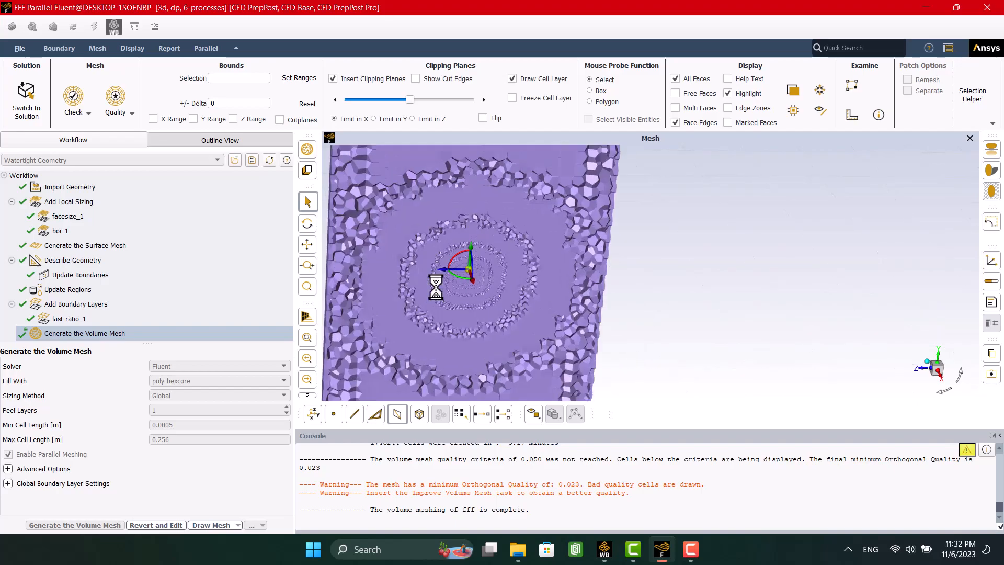
{"action": "scroll", "coordinate": [483, 278], "scroll_direction": "up", "scroll_amount": 3}
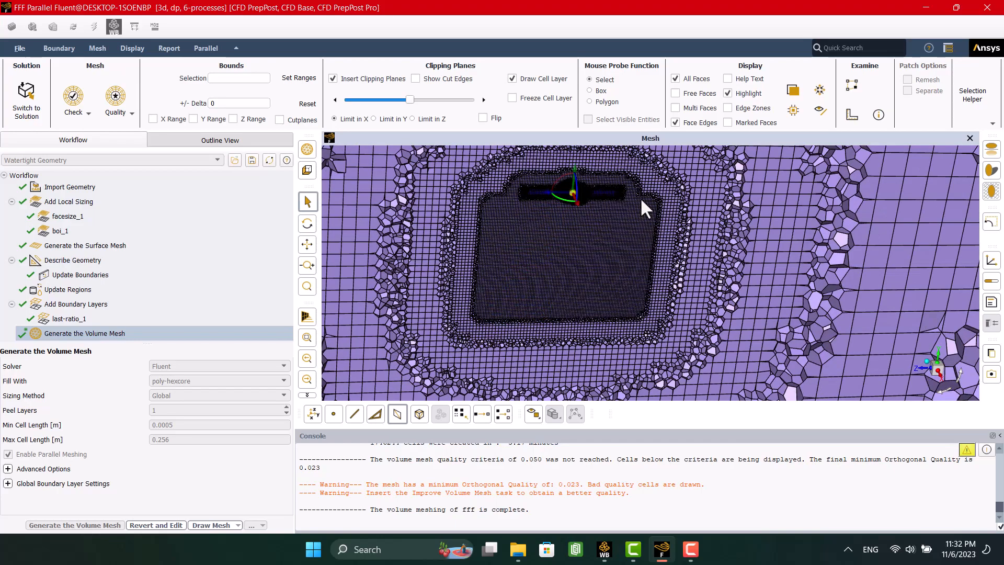
{"action": "scroll", "coordinate": [640, 203], "scroll_direction": "up", "scroll_amount": 3}
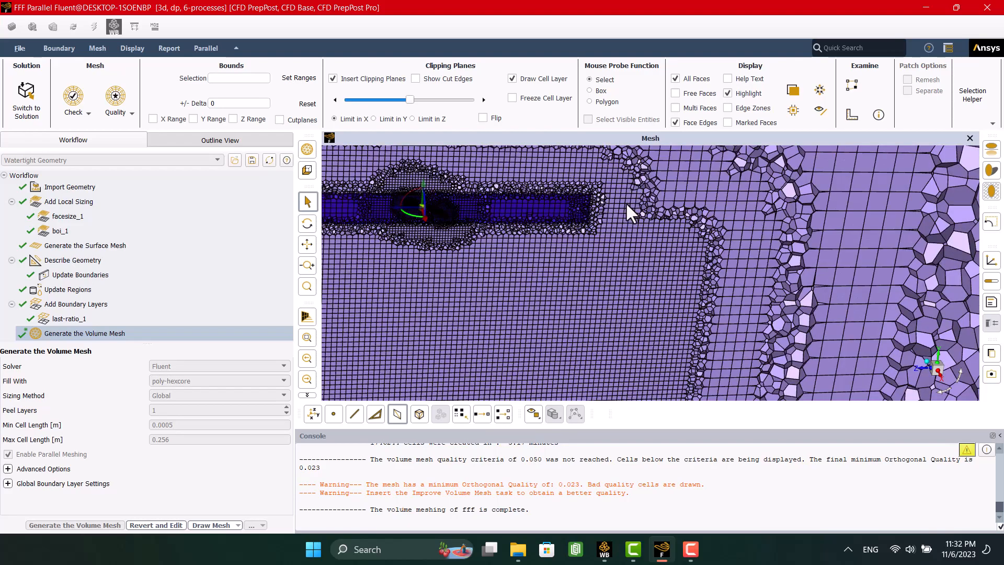
{"action": "scroll", "coordinate": [475, 206], "scroll_direction": "up", "scroll_amount": 2}
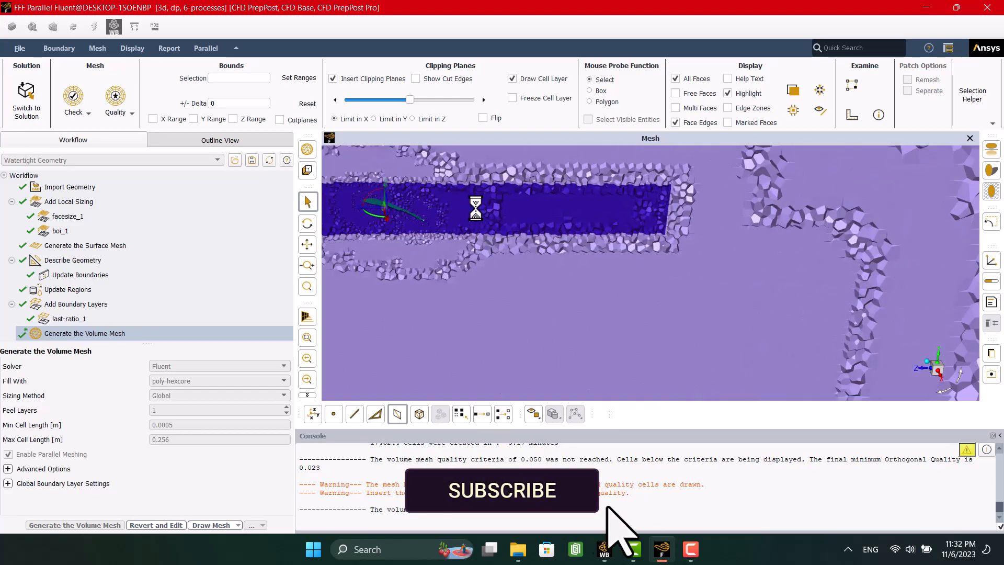
{"action": "scroll", "coordinate": [420, 212], "scroll_direction": "up", "scroll_amount": 3}
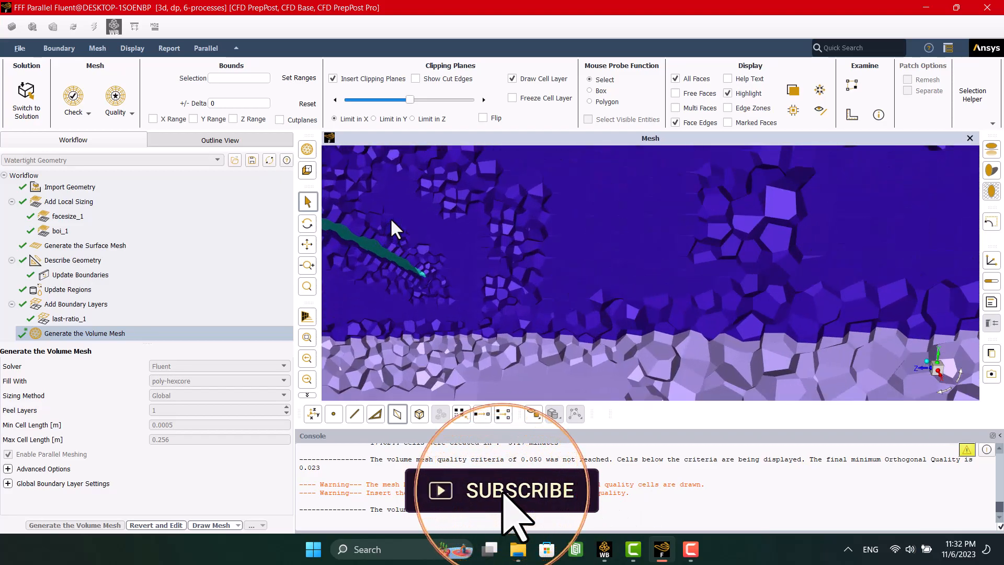
{"action": "scroll", "coordinate": [515, 222], "scroll_direction": "down", "scroll_amount": 4}
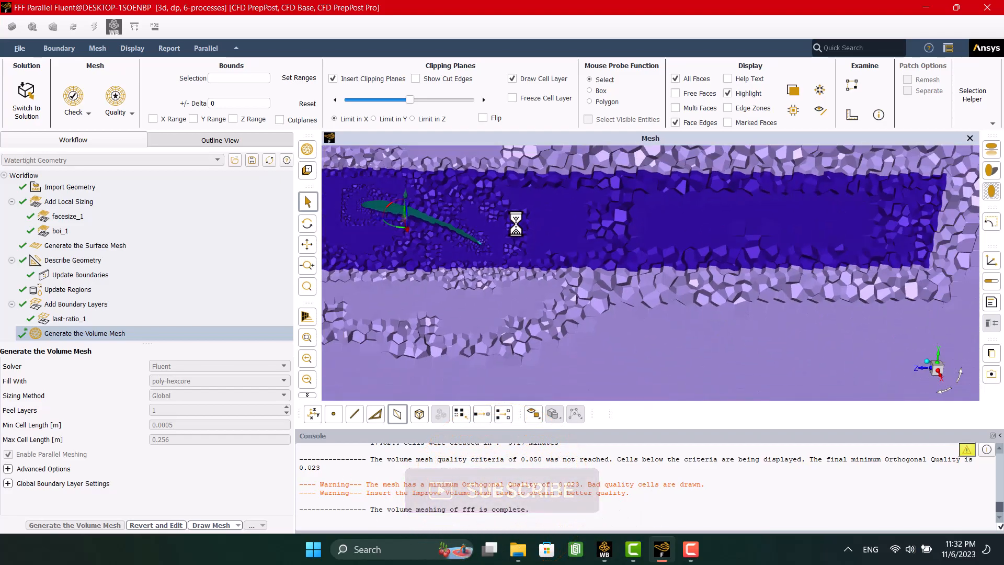
{"action": "scroll", "coordinate": [516, 222], "scroll_direction": "down", "scroll_amount": 5}
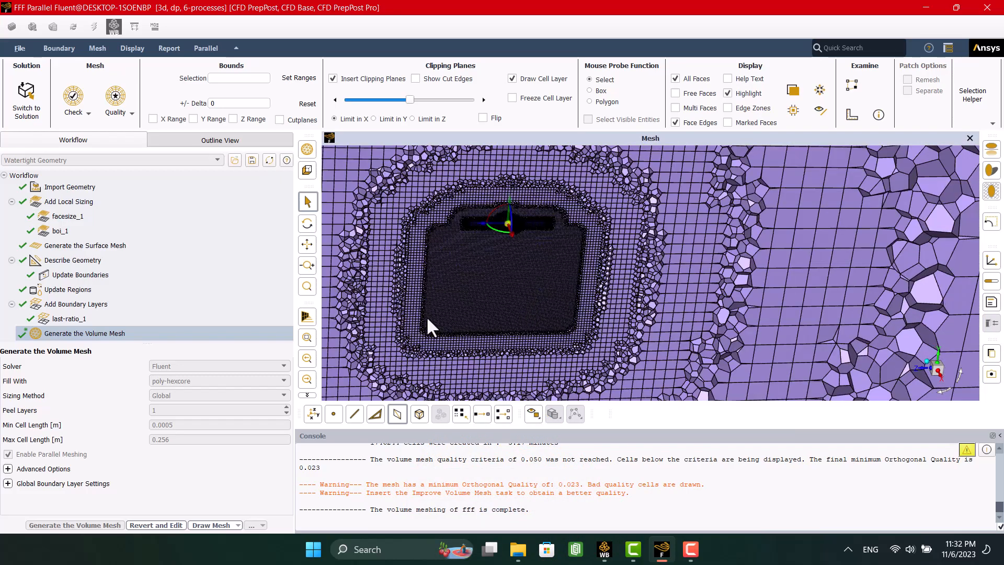
Quit the Fluent Meshing session
{"action": "left_click", "coordinate": [988, 7]}
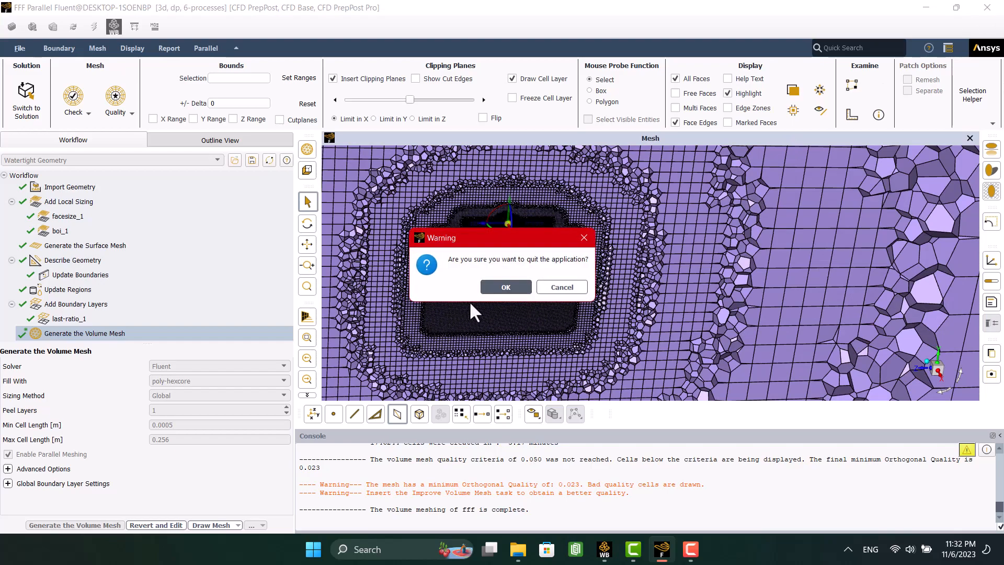
{"action": "left_click", "coordinate": [496, 289]}
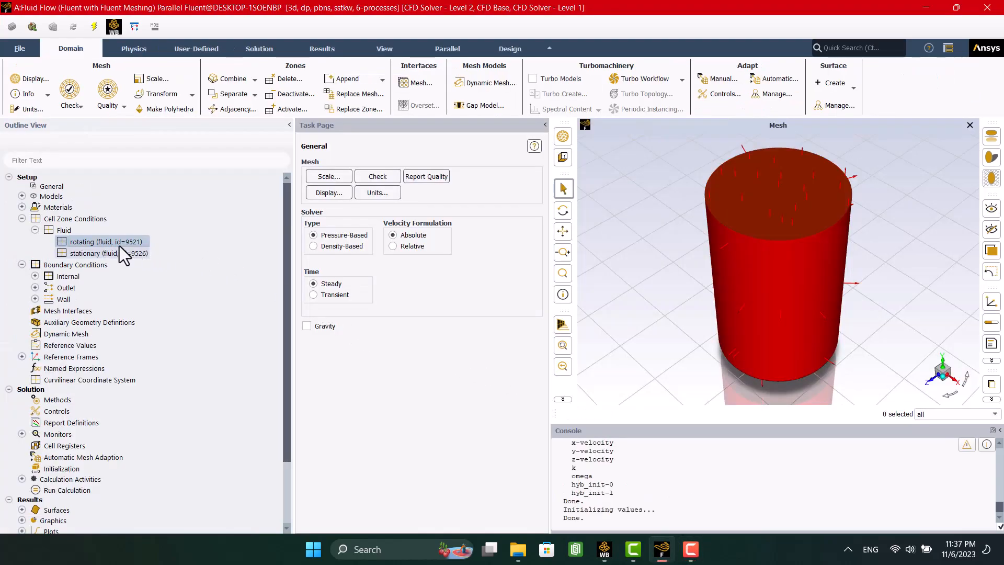
Set the rotating cell zone's frame motion speed to -3000 rev/min and apply it
{"action": "double_click", "coordinate": [118, 244]}
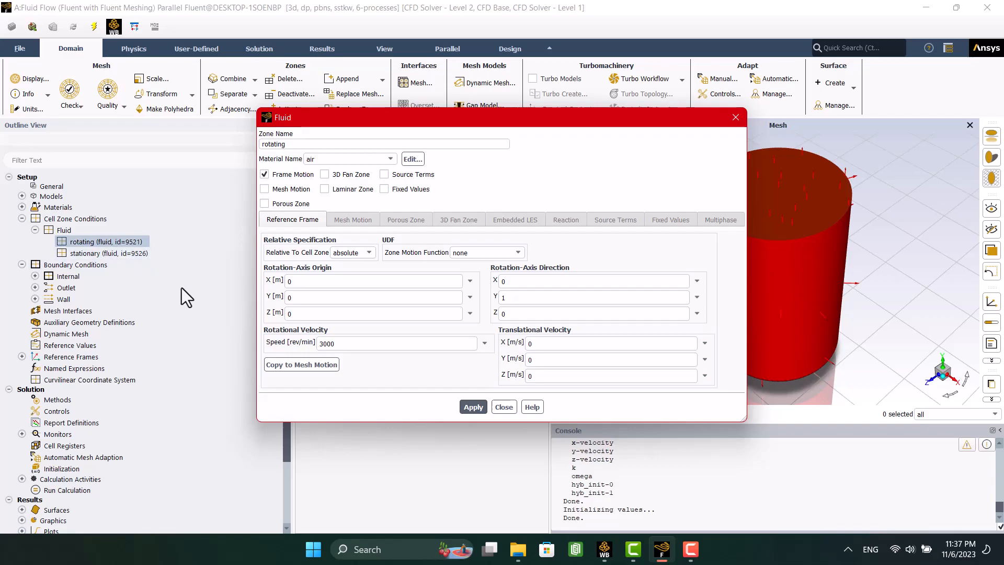
{"action": "left_click", "coordinate": [318, 344]}
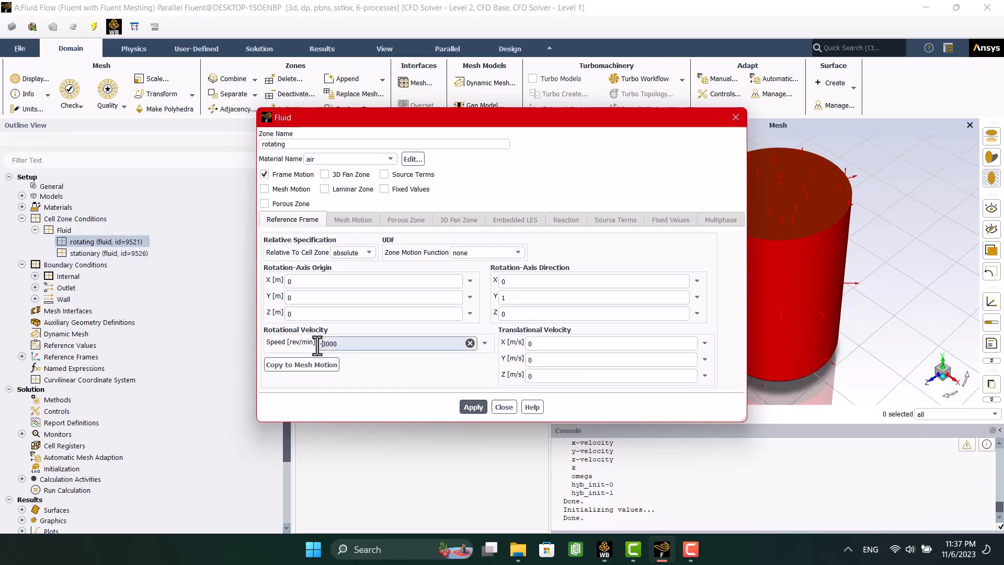
{"action": "left_click", "coordinate": [474, 407]}
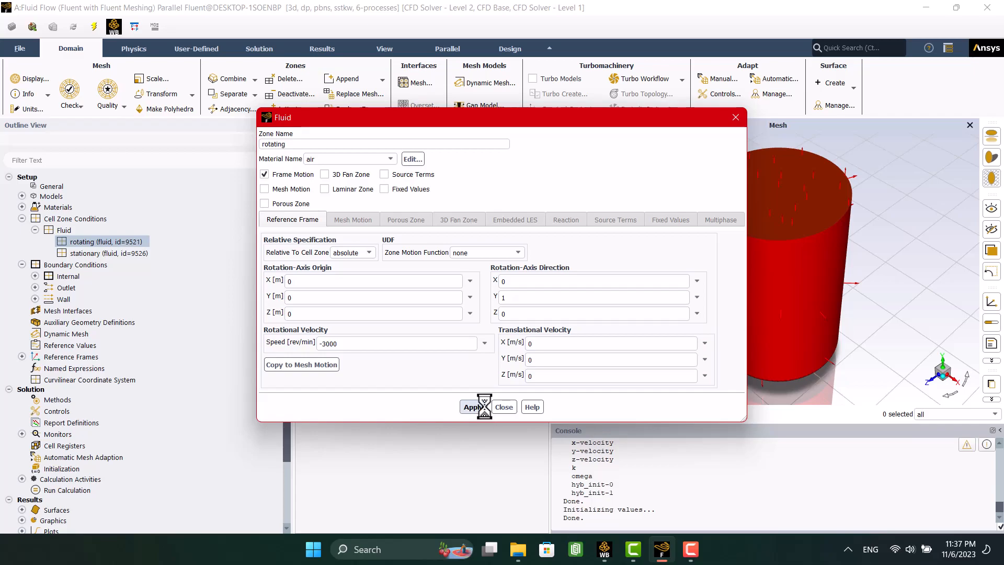
{"action": "left_click", "coordinate": [498, 411]}
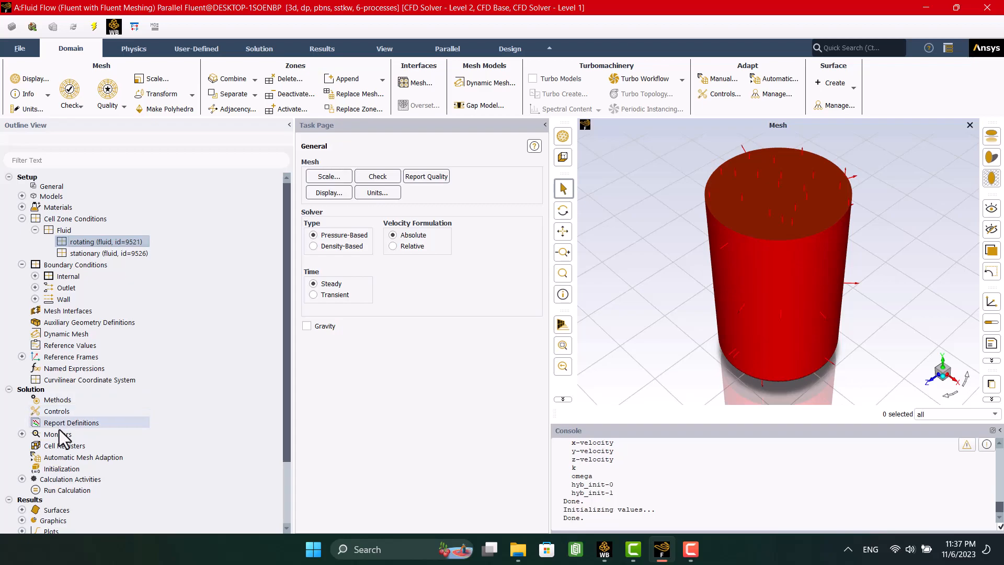
Review the solution methods and under-relaxation factors, and initialize the solution with Hybrid Initialization
{"action": "left_click", "coordinate": [49, 402]}
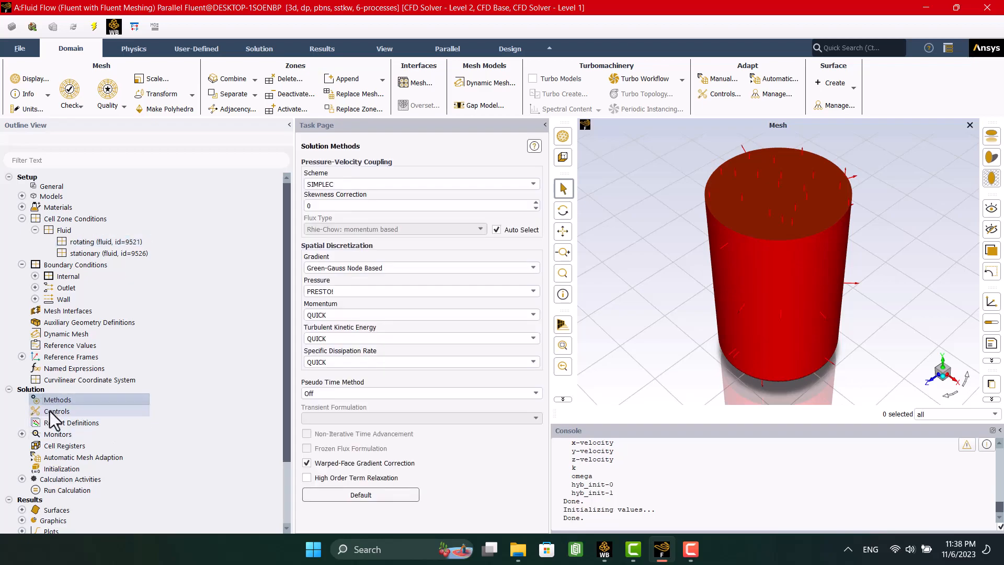
{"action": "left_click", "coordinate": [53, 412]}
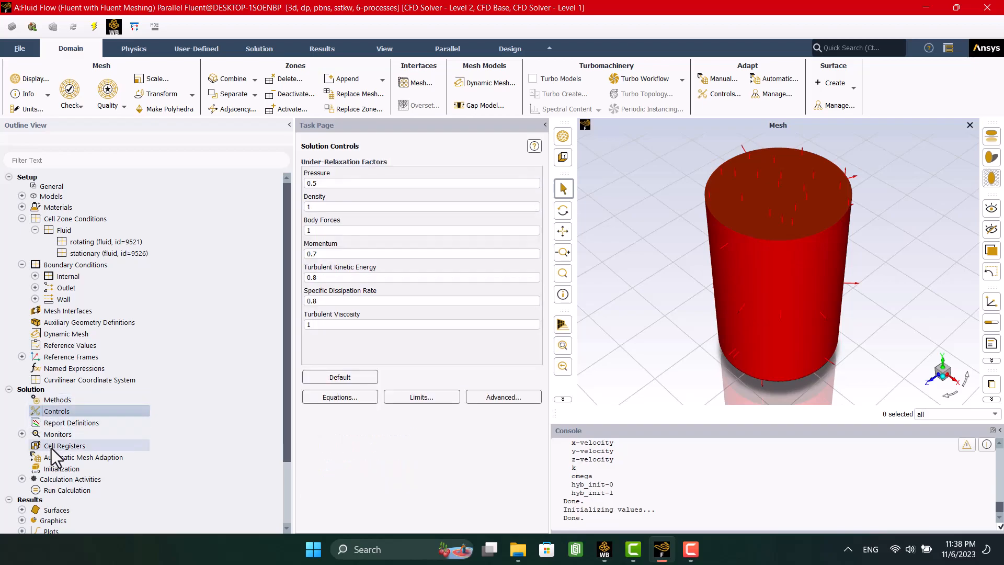
{"action": "left_click", "coordinate": [58, 469]}
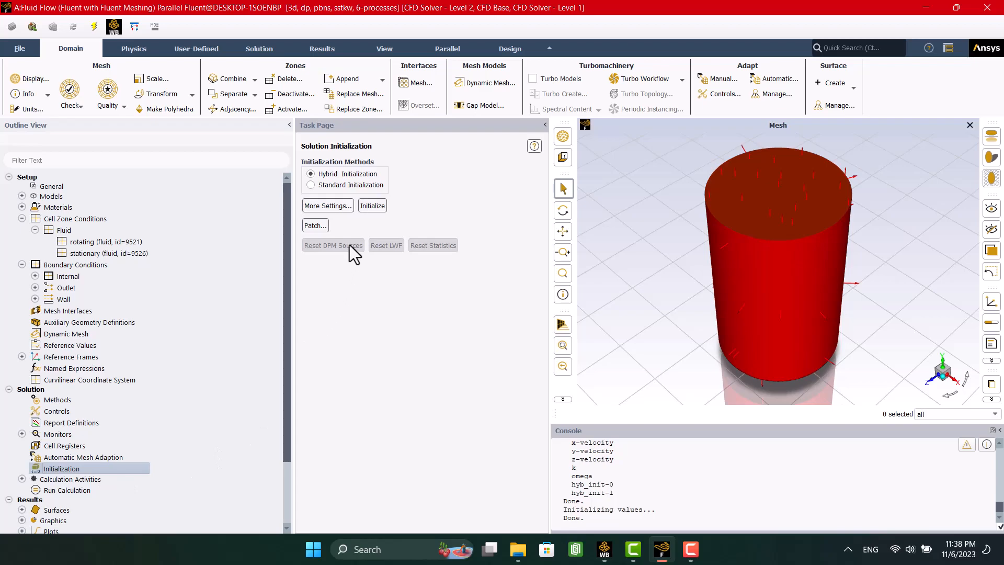
{"action": "left_click", "coordinate": [370, 206]}
{"action": "left_click", "coordinate": [538, 291]}
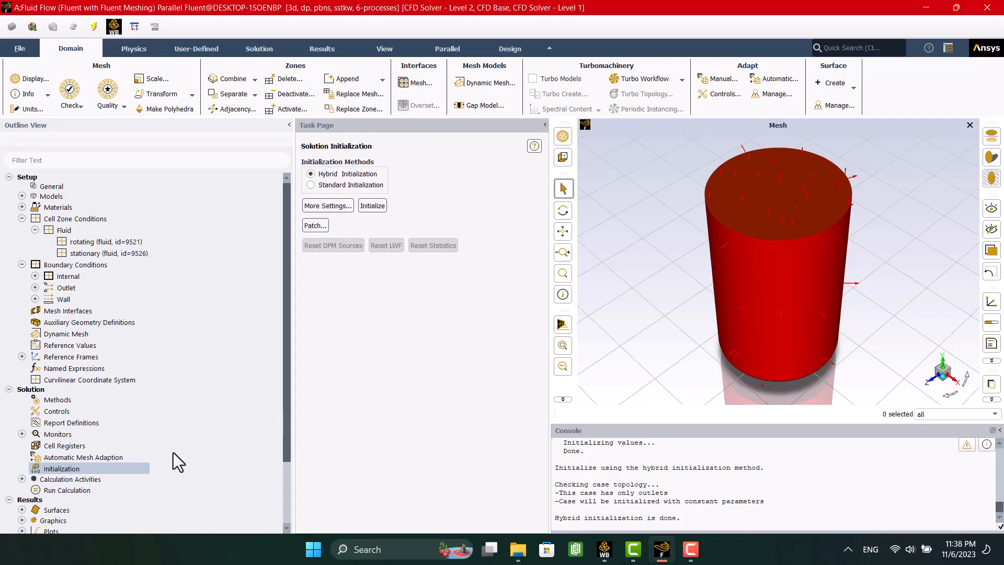
Run the steady calculation for 200 iterations and review the scaled residuals
{"action": "left_click", "coordinate": [52, 489]}
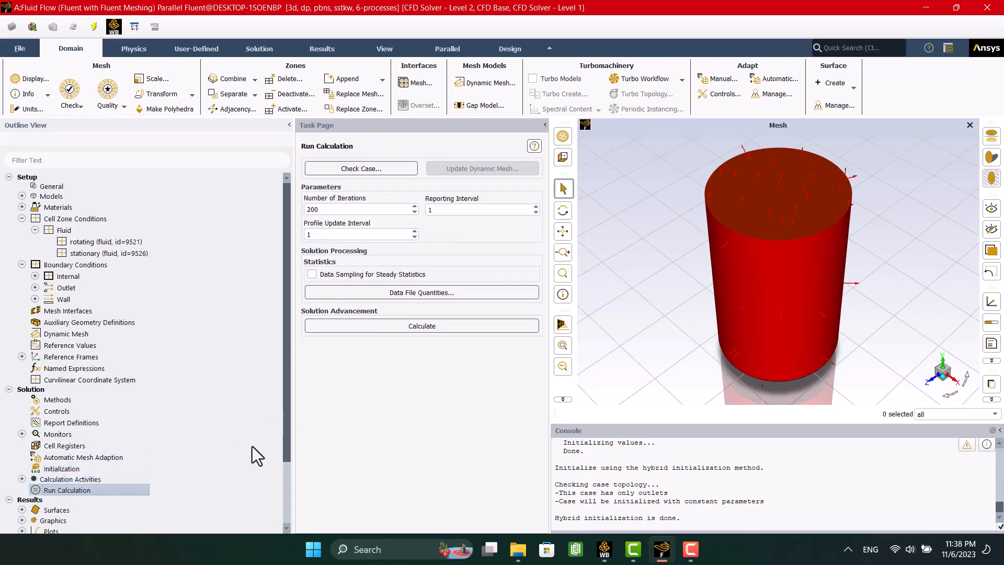
{"action": "left_click", "coordinate": [391, 330]}
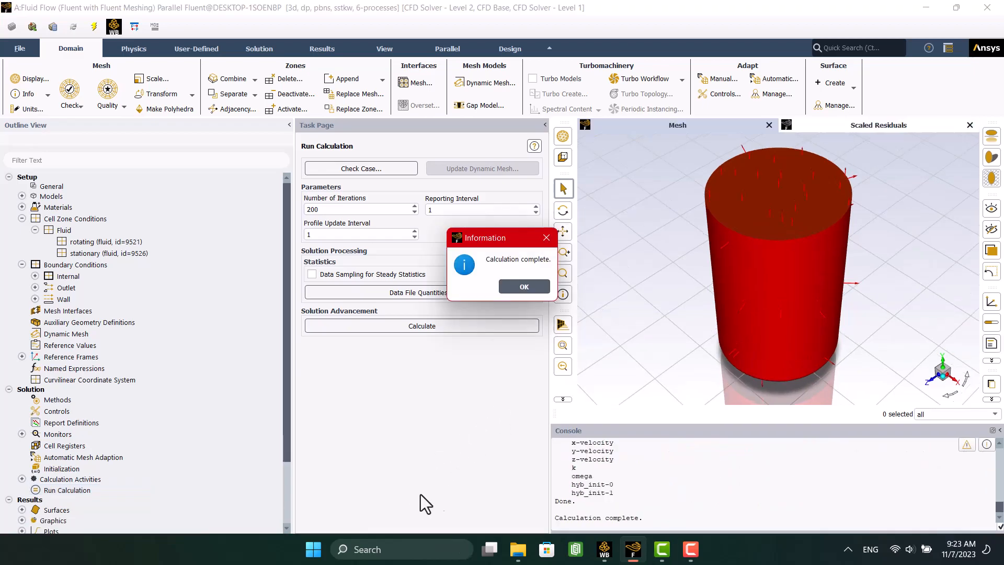
{"action": "left_click", "coordinate": [526, 286]}
{"action": "scroll", "coordinate": [673, 518], "scroll_direction": "up", "scroll_amount": 3}
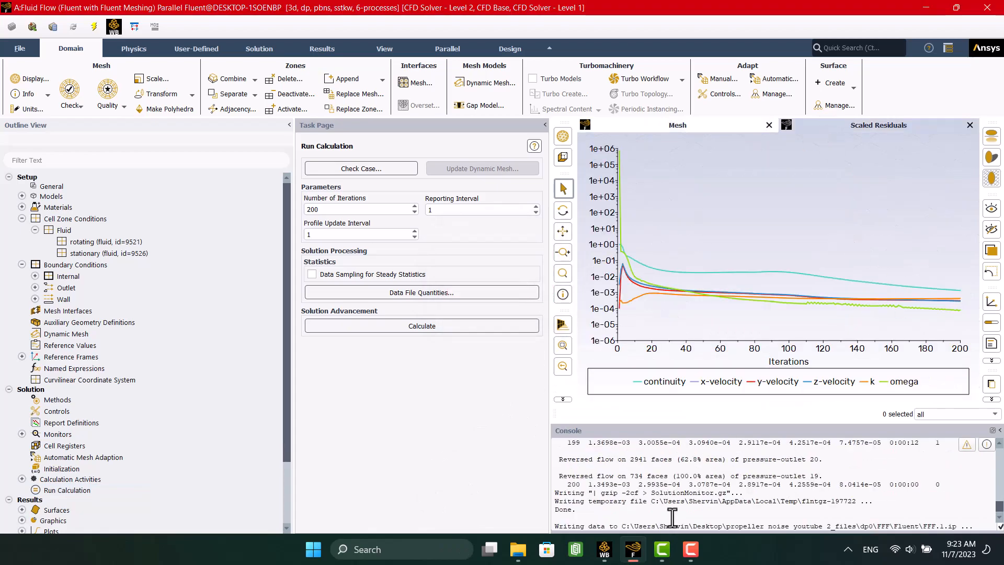
Create a filled Velocity Magnitude contour on plane-4 and walls, and inspect the flow around the propeller
{"action": "scroll", "coordinate": [84, 466], "scroll_direction": "down", "scroll_amount": 2}
{"action": "left_click", "coordinate": [21, 458]}
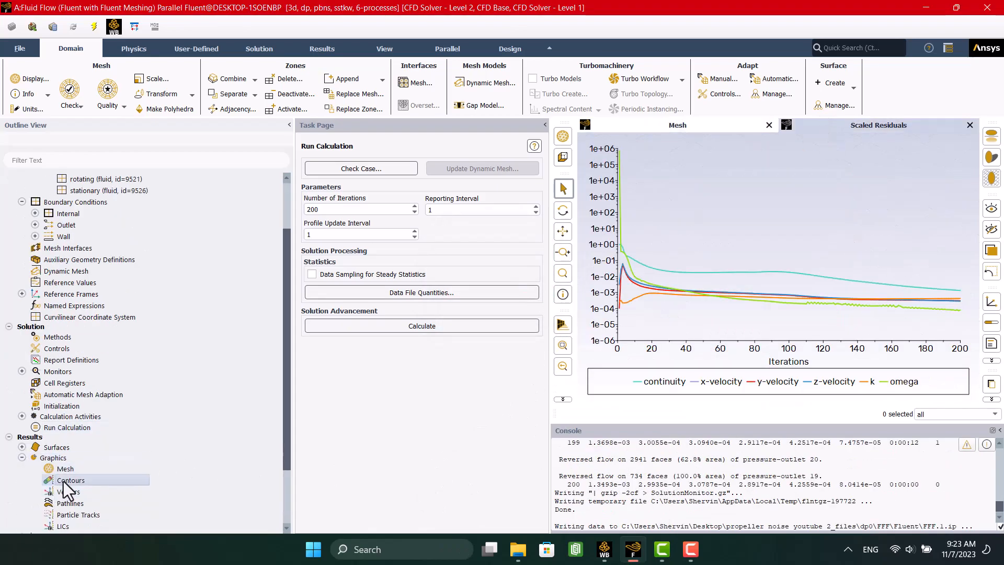
{"action": "double_click", "coordinate": [71, 481]}
{"action": "left_click", "coordinate": [469, 326]}
{"action": "left_click", "coordinate": [428, 355]}
{"action": "left_click", "coordinate": [397, 415]}
{"action": "left_click", "coordinate": [397, 434]}
{"action": "left_click", "coordinate": [388, 509]}
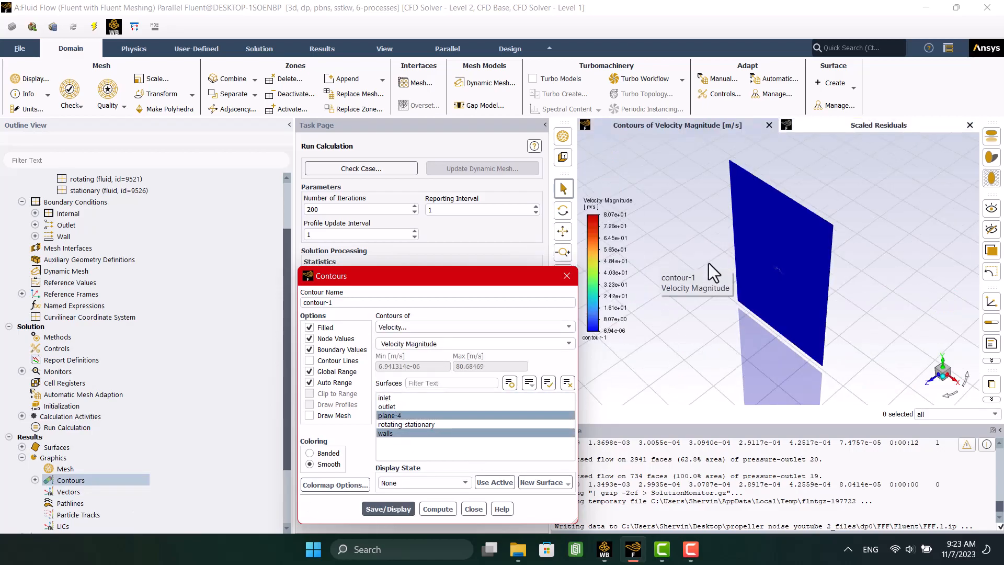
{"action": "scroll", "coordinate": [779, 265], "scroll_direction": "up", "scroll_amount": 10}
{"action": "left_click", "coordinate": [943, 370]}
{"action": "scroll", "coordinate": [783, 272], "scroll_direction": "up", "scroll_amount": 5}
{"action": "left_click_drag", "start_coordinate": [756, 258], "coordinate": [686, 325]}
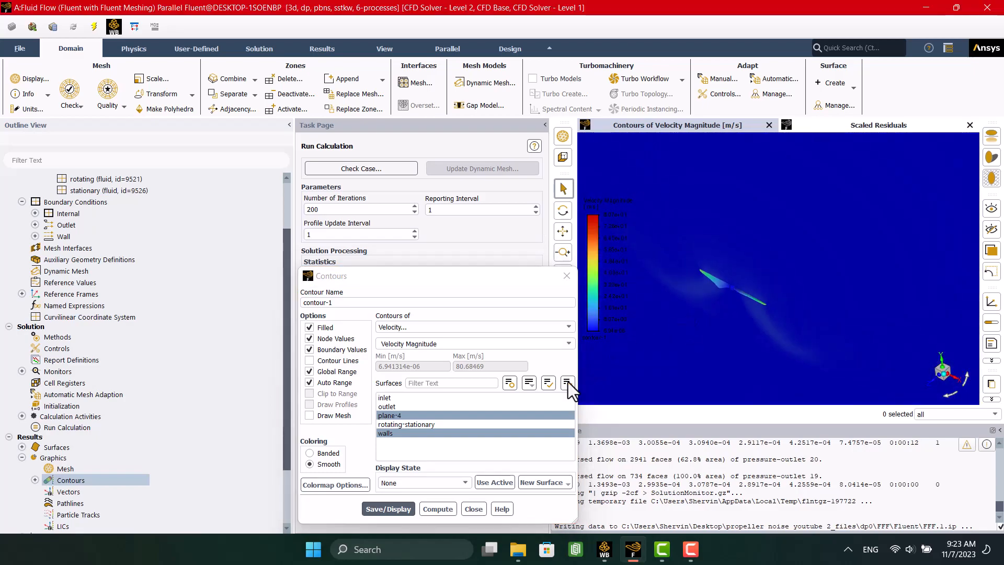
{"action": "left_click", "coordinate": [474, 509]}
Create a second contour of Turbulence Wall Yplus on the walls surface and display it
{"action": "double_click", "coordinate": [70, 481]}
{"action": "left_click", "coordinate": [568, 327]}
{"action": "left_click", "coordinate": [410, 363]}
{"action": "left_click", "coordinate": [569, 343]}
{"action": "scroll", "coordinate": [433, 402], "scroll_direction": "down", "scroll_amount": 1}
{"action": "left_click", "coordinate": [413, 422]}
{"action": "left_click", "coordinate": [385, 433]}
{"action": "left_click", "coordinate": [388, 498]}
Enlarge the Wall Yplus colour legend and examine the contour over the propeller blades
{"action": "left_click", "coordinate": [603, 294]}
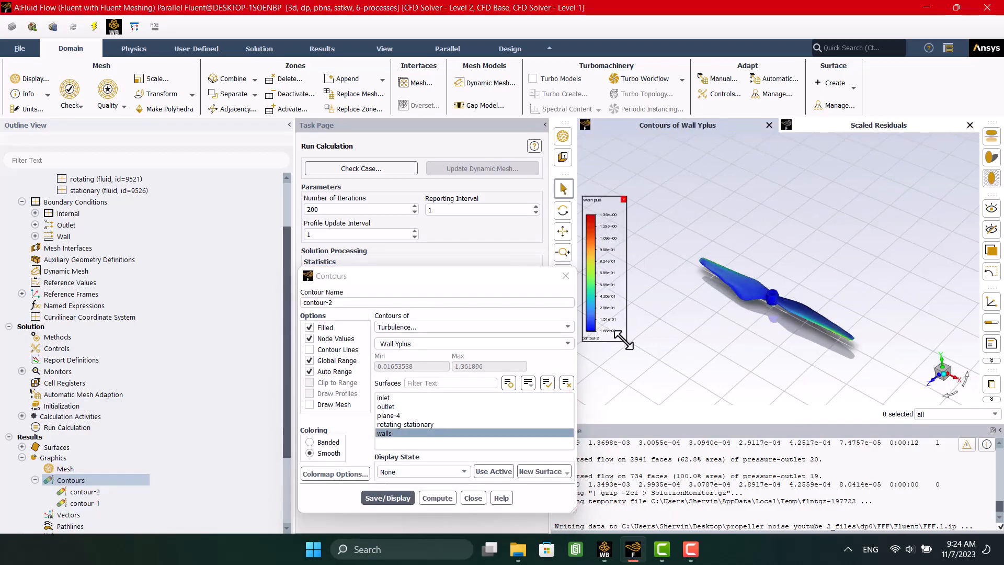
{"action": "left_click_drag", "start_coordinate": [624, 339], "coordinate": [647, 403]}
{"action": "scroll", "coordinate": [812, 318], "scroll_direction": "up", "scroll_amount": 5}
{"action": "middle_click_drag", "start_coordinate": [810, 347], "coordinate": [841, 288]}
{"action": "scroll", "coordinate": [839, 297], "scroll_direction": "down", "scroll_amount": 5}
{"action": "left_click", "coordinate": [940, 376]}
{"action": "scroll", "coordinate": [820, 287], "scroll_direction": "down", "scroll_amount": 10}
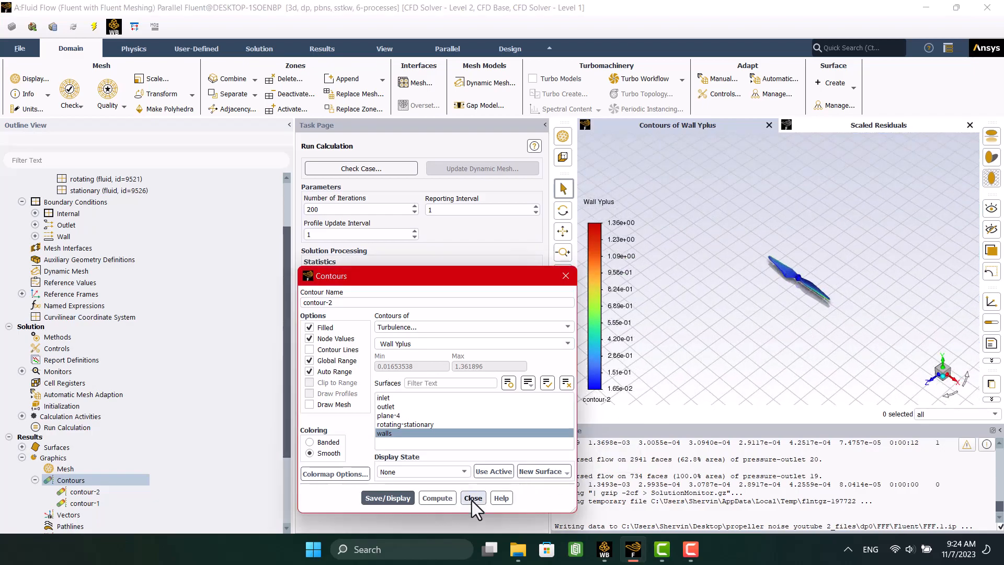